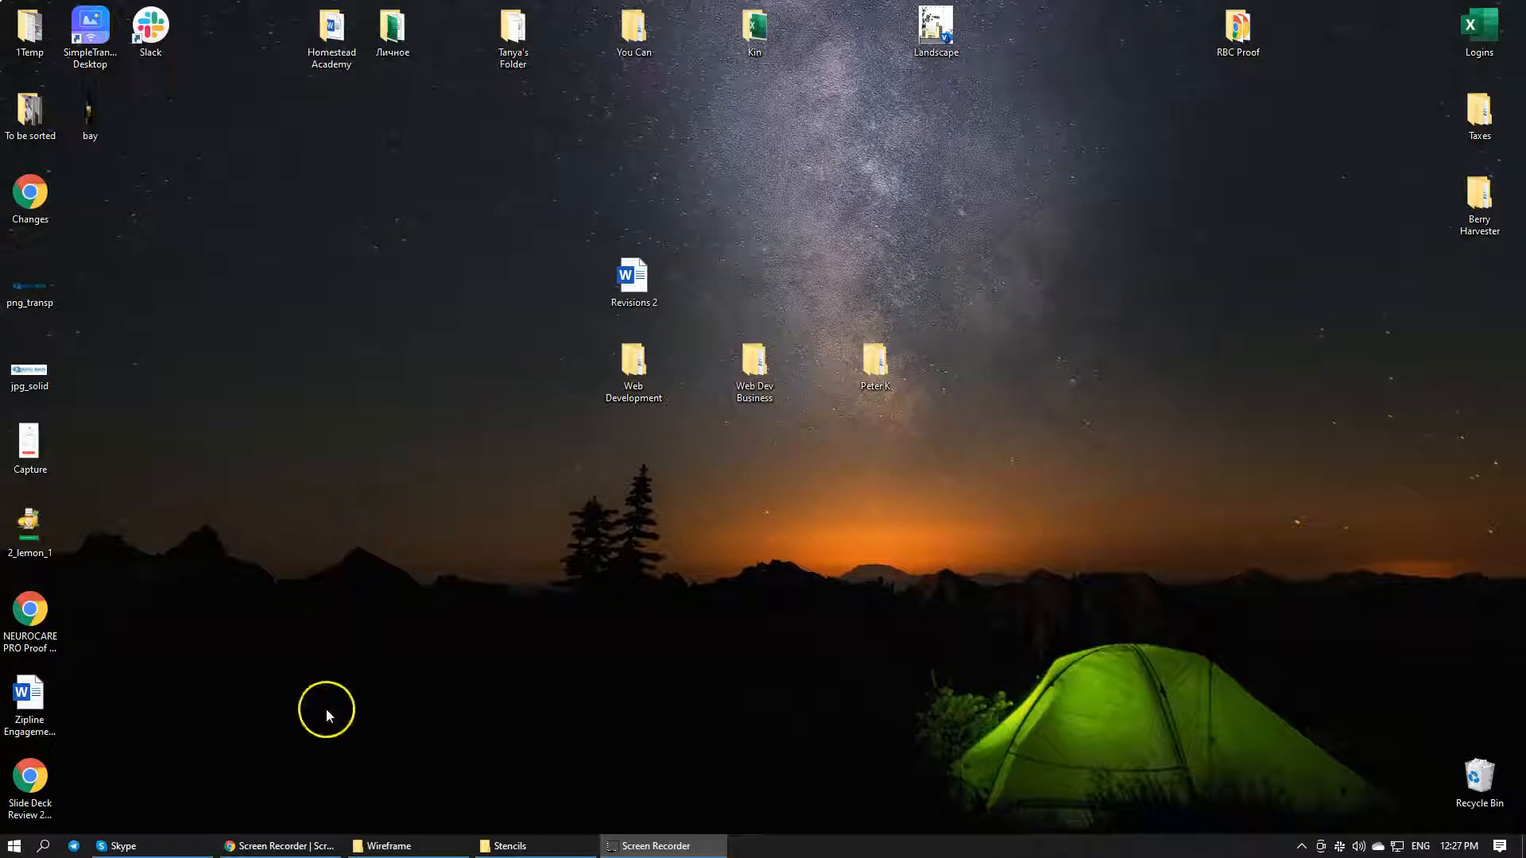
# Close the Screen Recorder web page and open the 10 - kinglogistics.com client folder inside Web Development
pyautogui.click(310, 842)
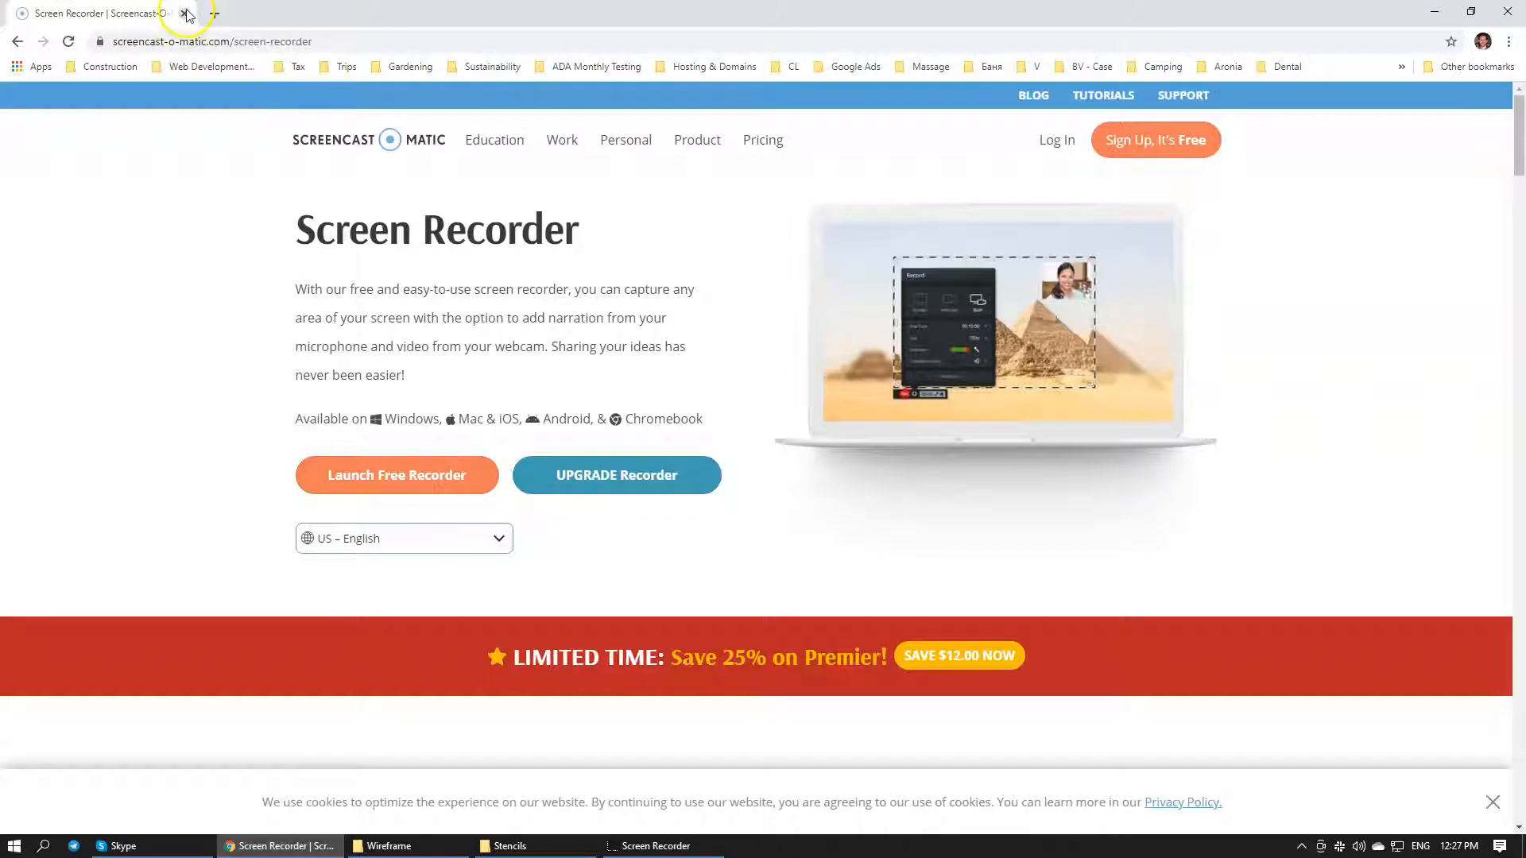
pyautogui.click(185, 14)
pyautogui.doubleClick(624, 362)
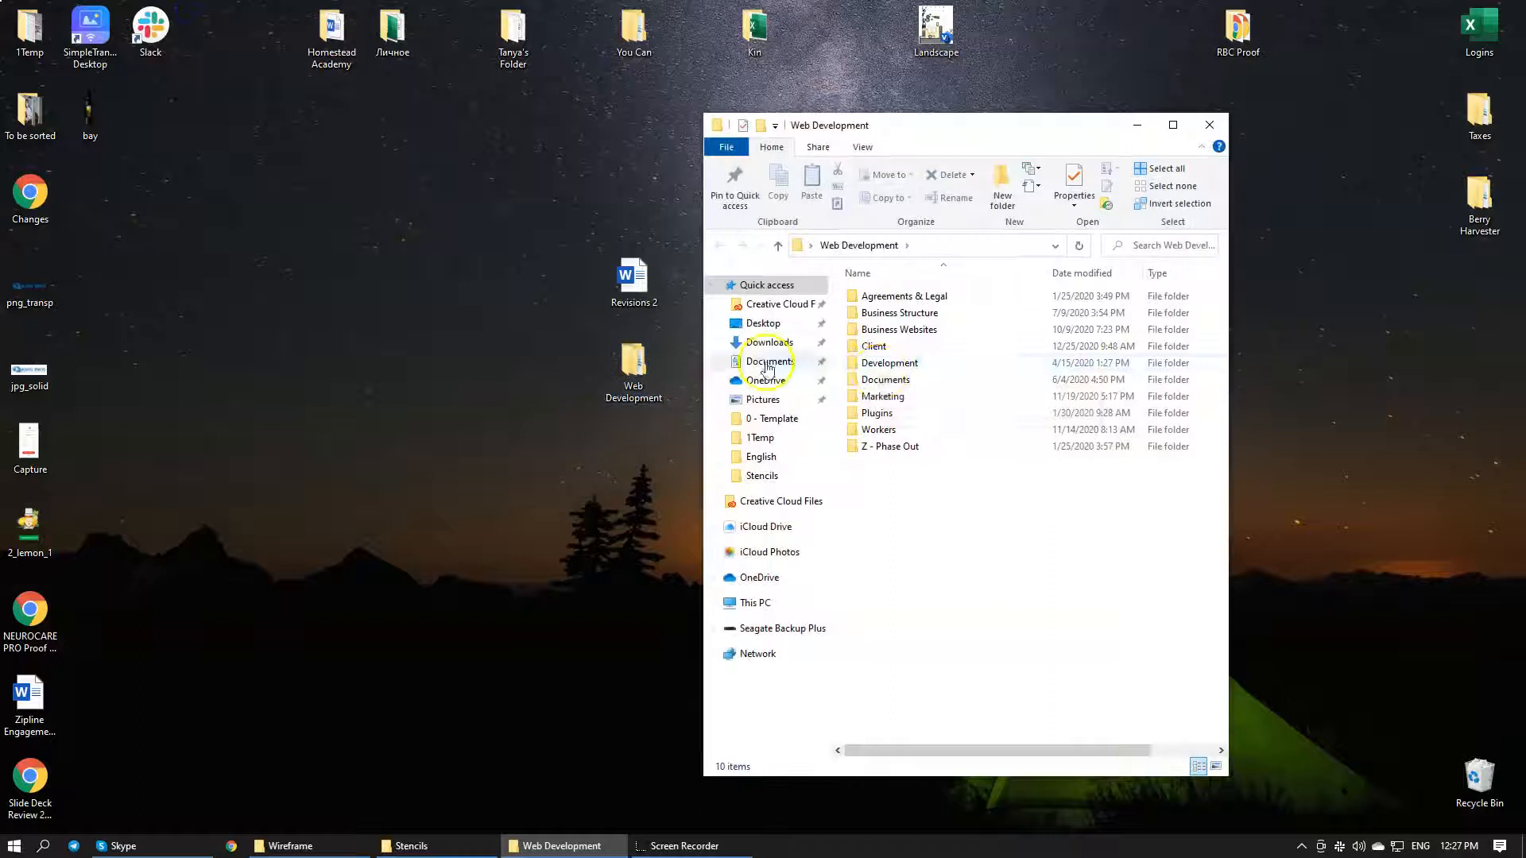
pyautogui.doubleClick(884, 346)
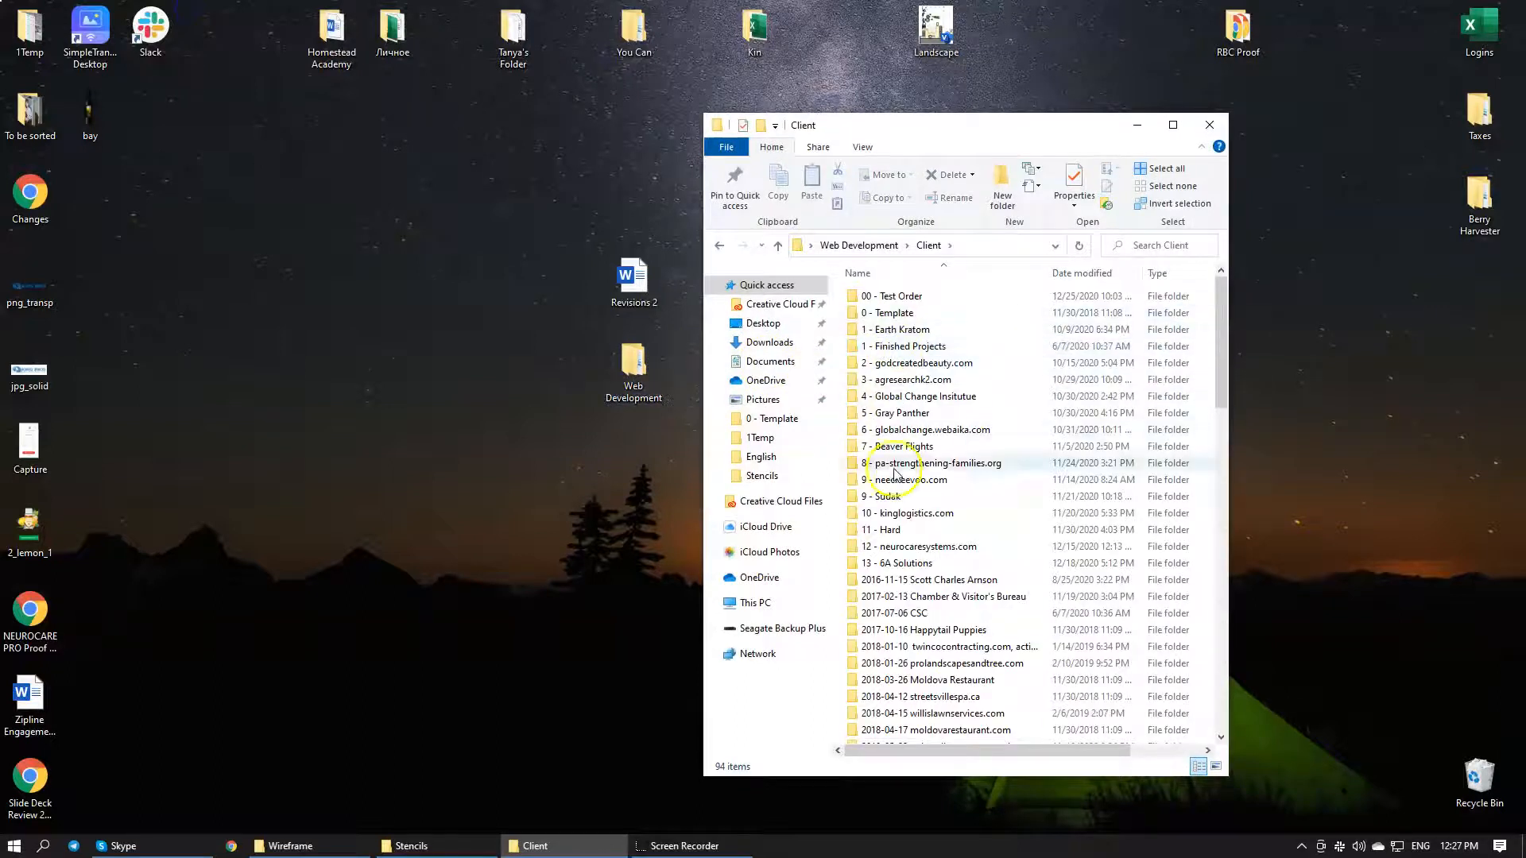
pyautogui.doubleClick(890, 515)
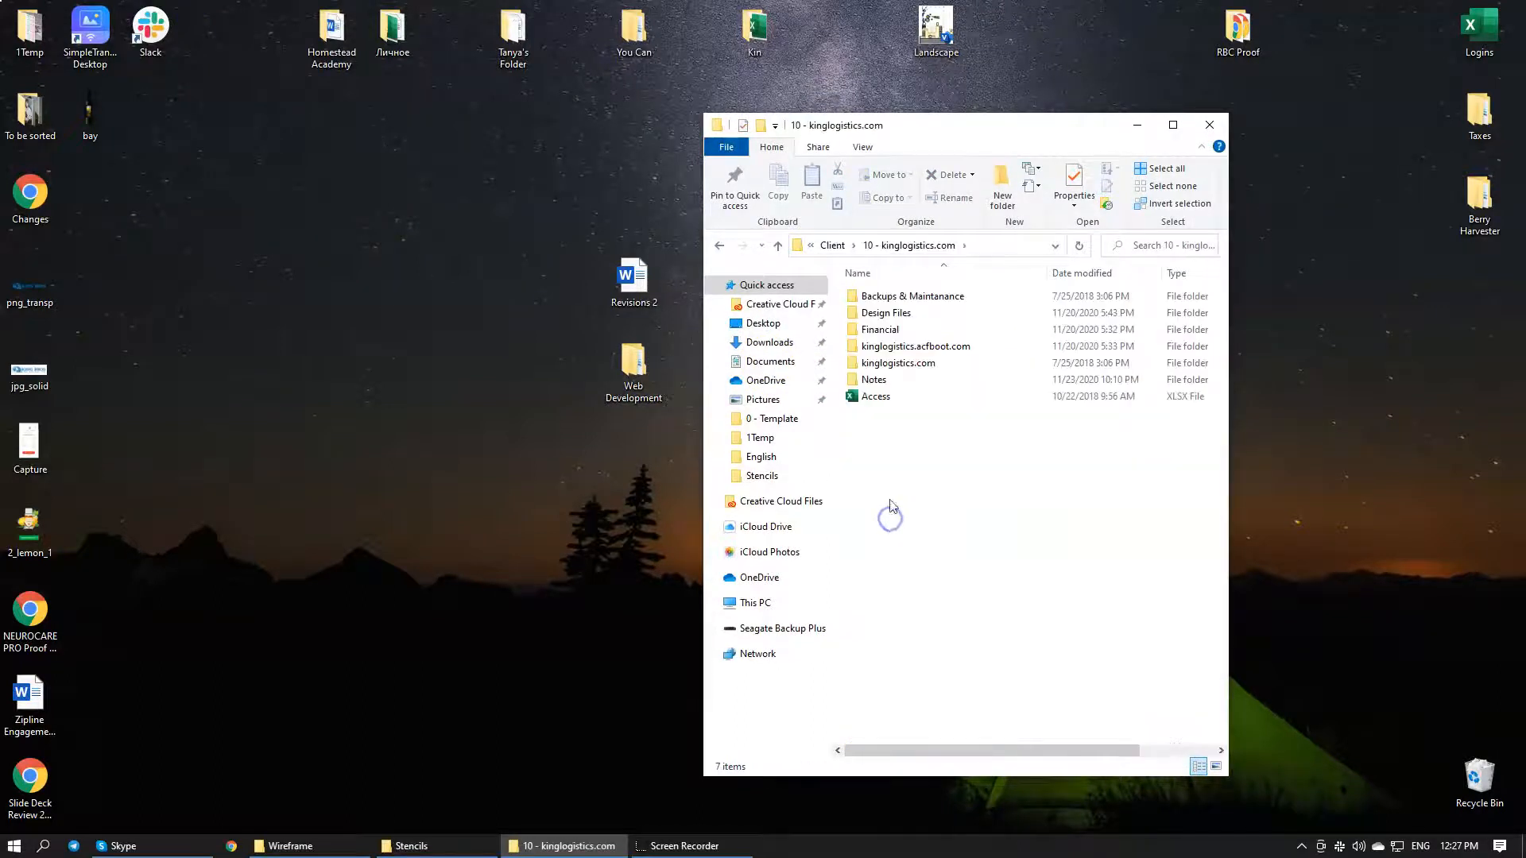
# Open the Home wireframe PDF from the Wireframe folder within the client's Design Files
pyautogui.doubleClick(875, 379)
pyautogui.hotkey('alt', 'Left')
pyautogui.doubleClick(876, 312)
pyautogui.doubleClick(878, 295)
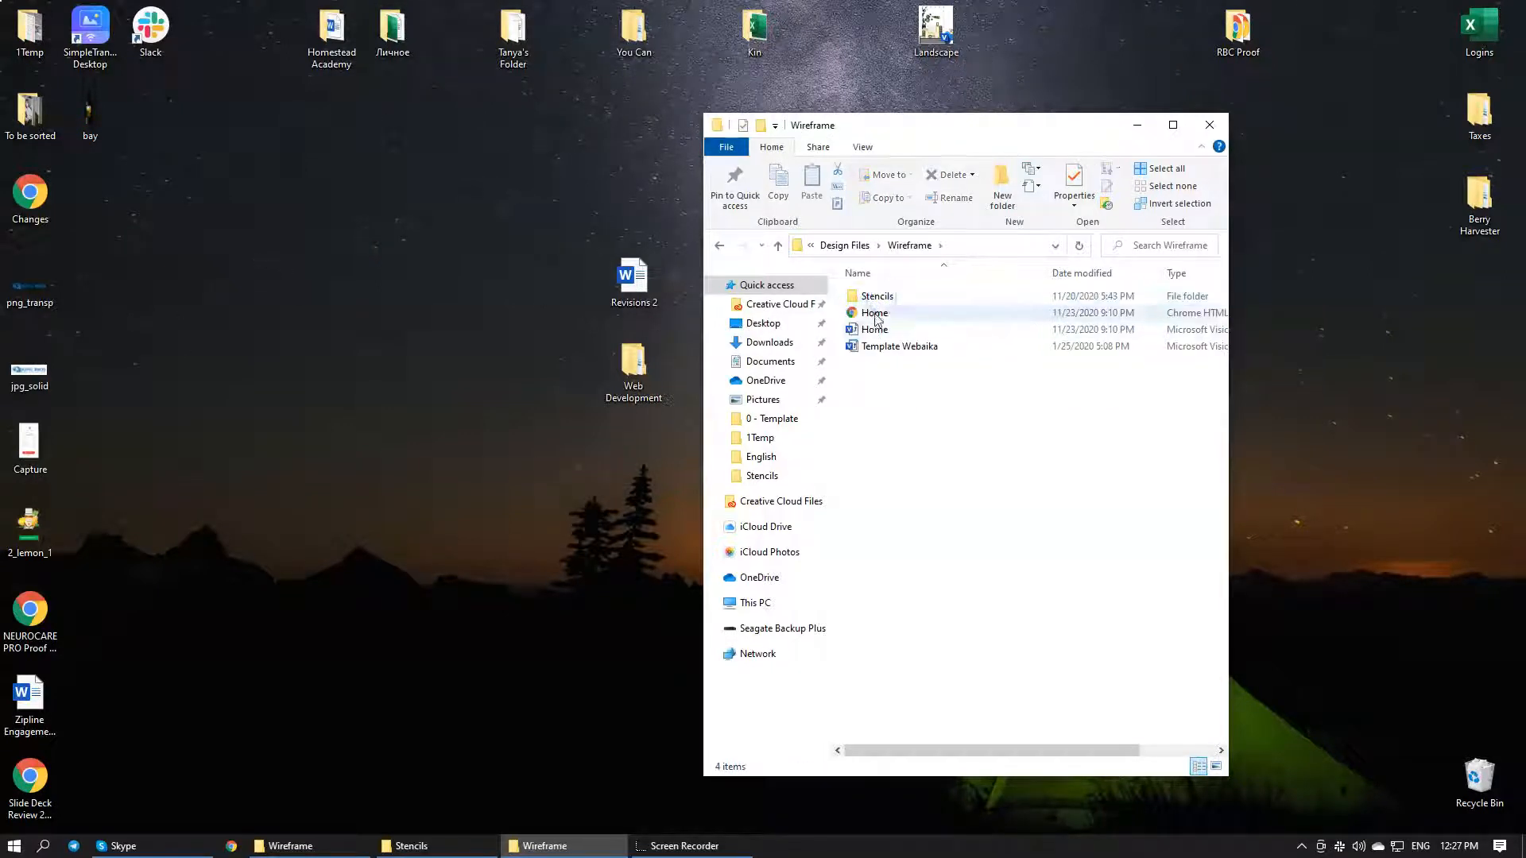
pyautogui.doubleClick(875, 312)
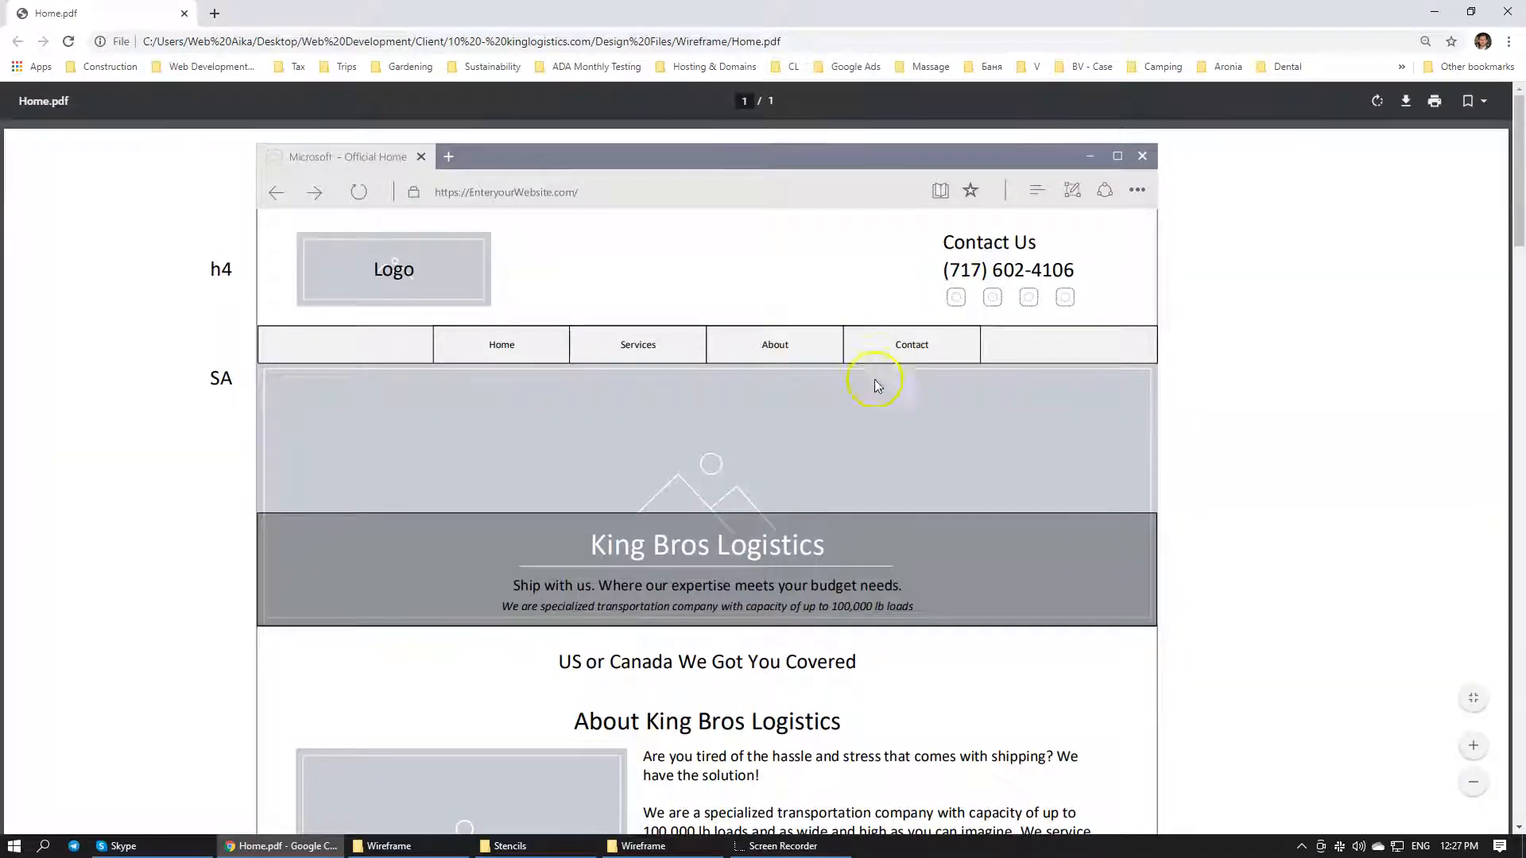
# Examine the Home wireframe's page layout from header to footer, including services, locations map, contact form and FAQ, and close the PDF
pyautogui.scroll(-6, 596, 416)
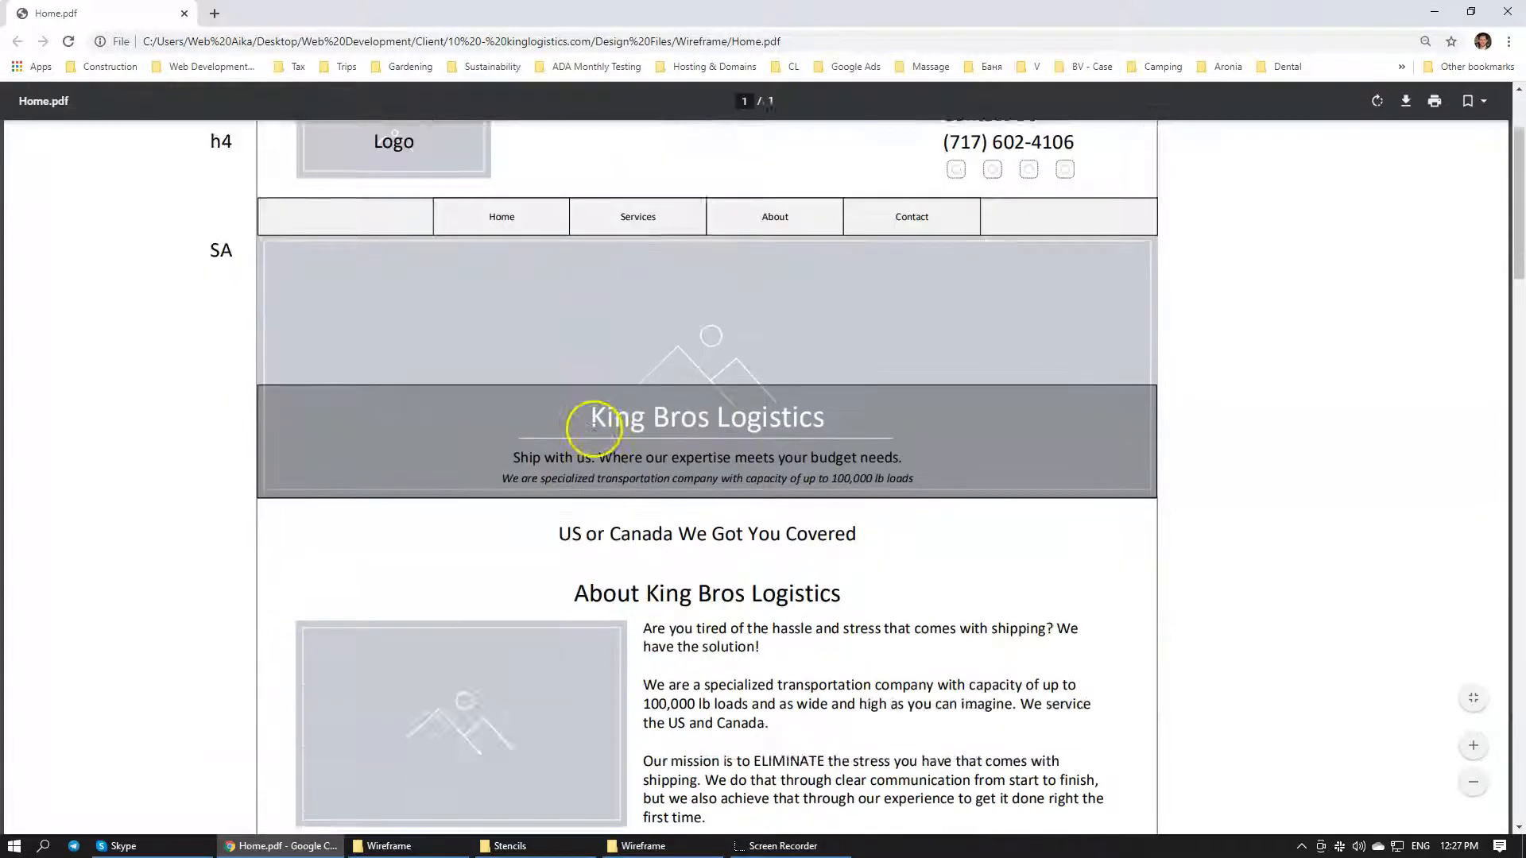
pyautogui.scroll(-15, 596, 464)
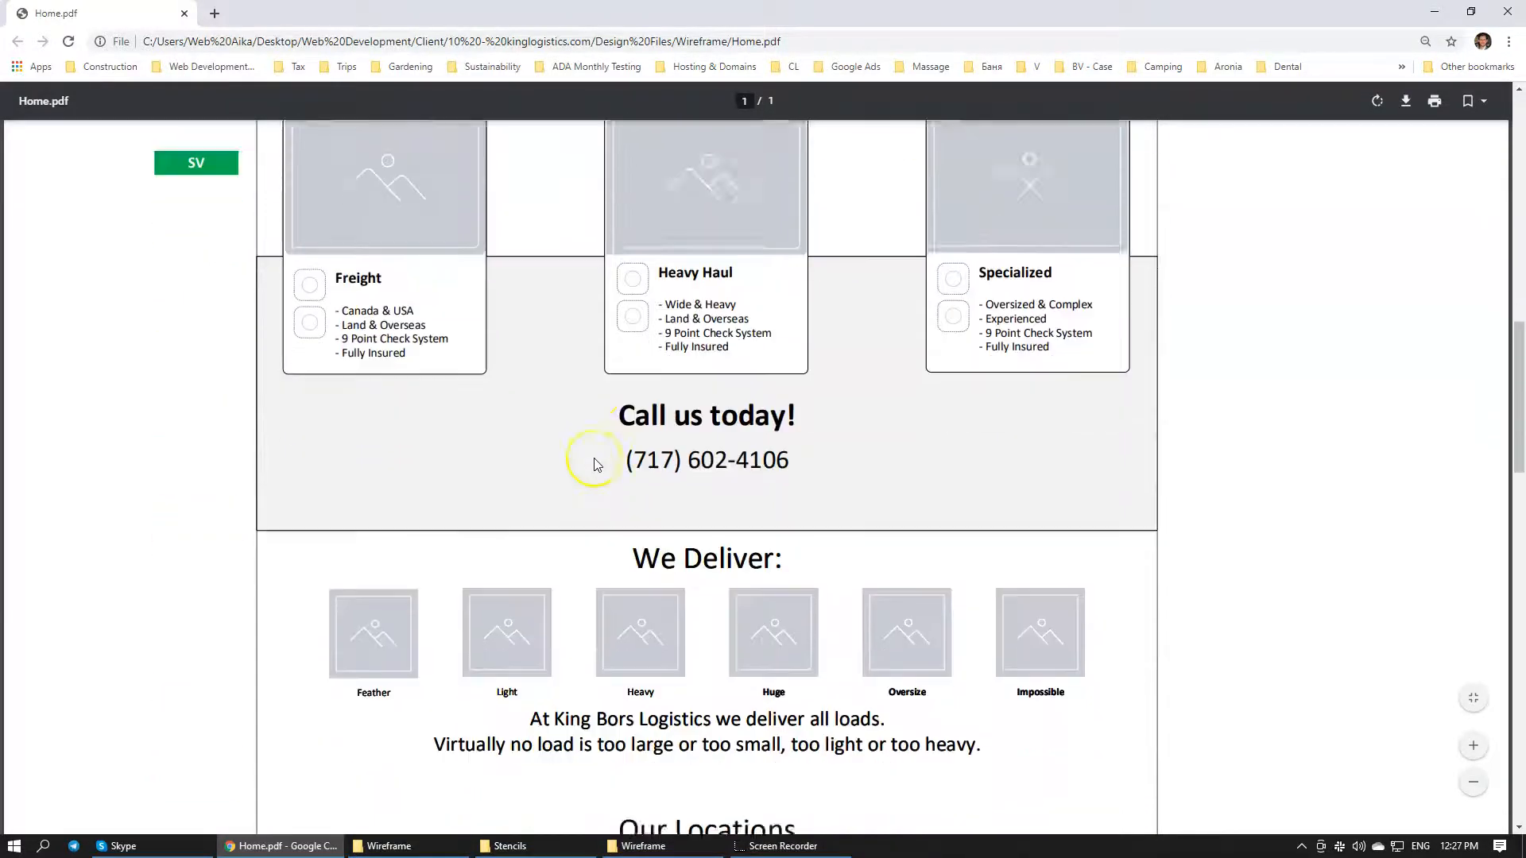
pyautogui.scroll(-4, 598, 465)
pyautogui.keyDown('ctrl'); pyautogui.scroll(-4, 598, 465); pyautogui.keyUp('ctrl')
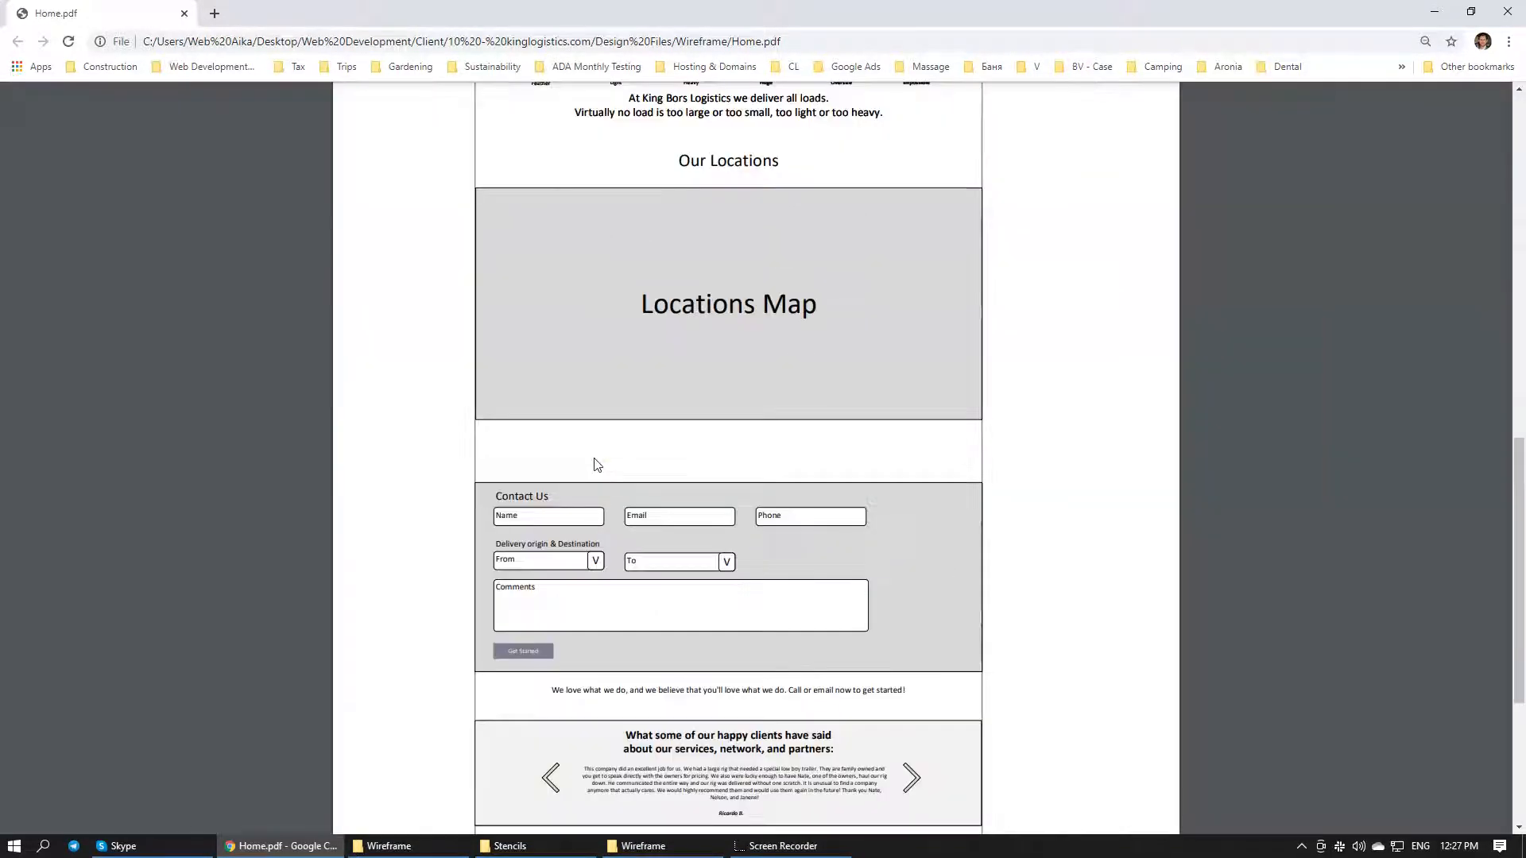
pyautogui.scroll(8, 598, 465)
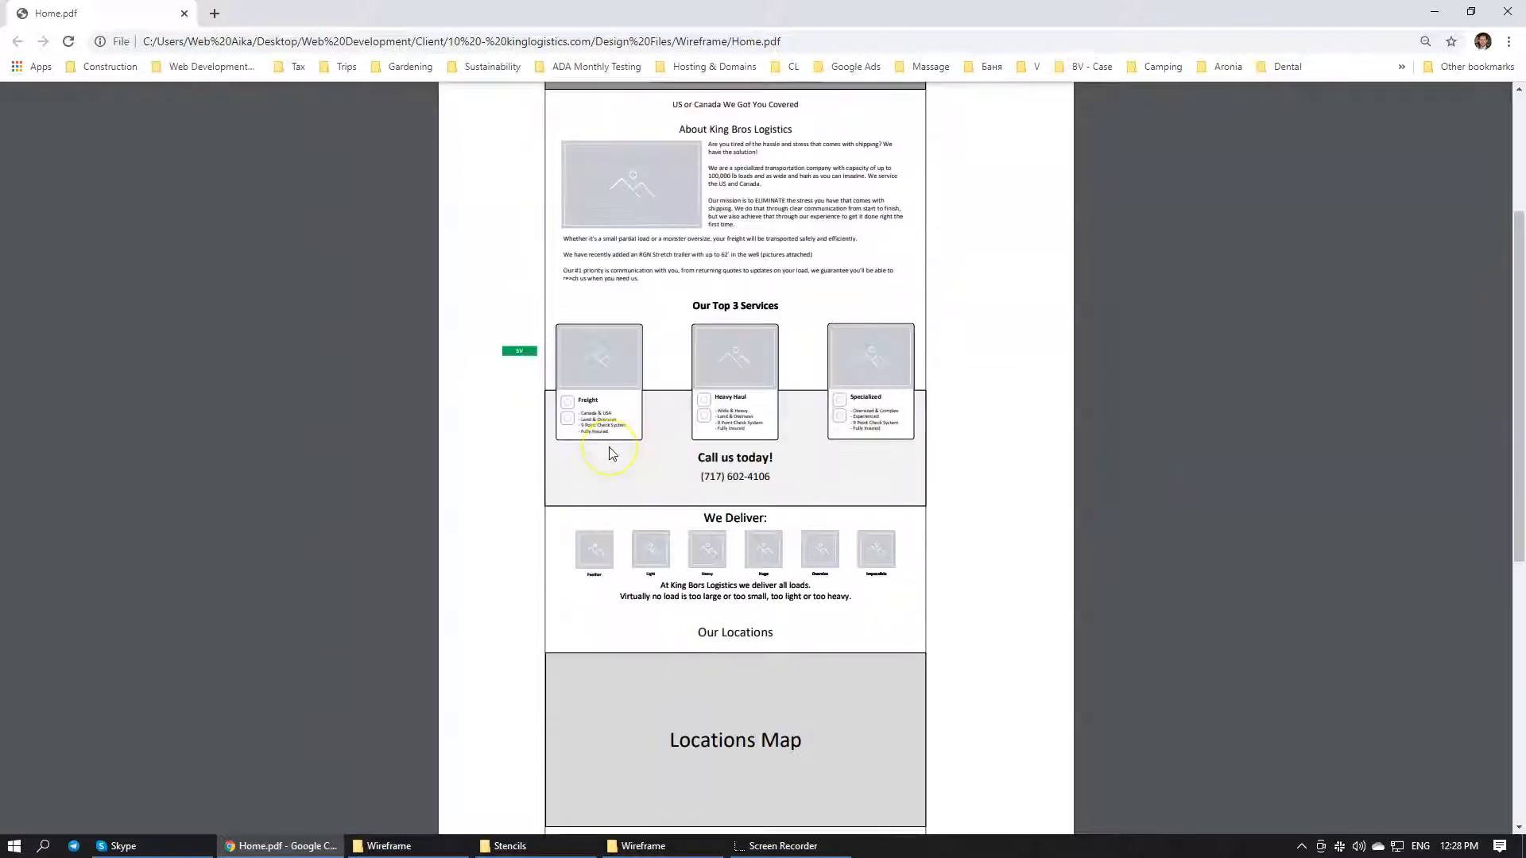
pyautogui.scroll(-7, 688, 447)
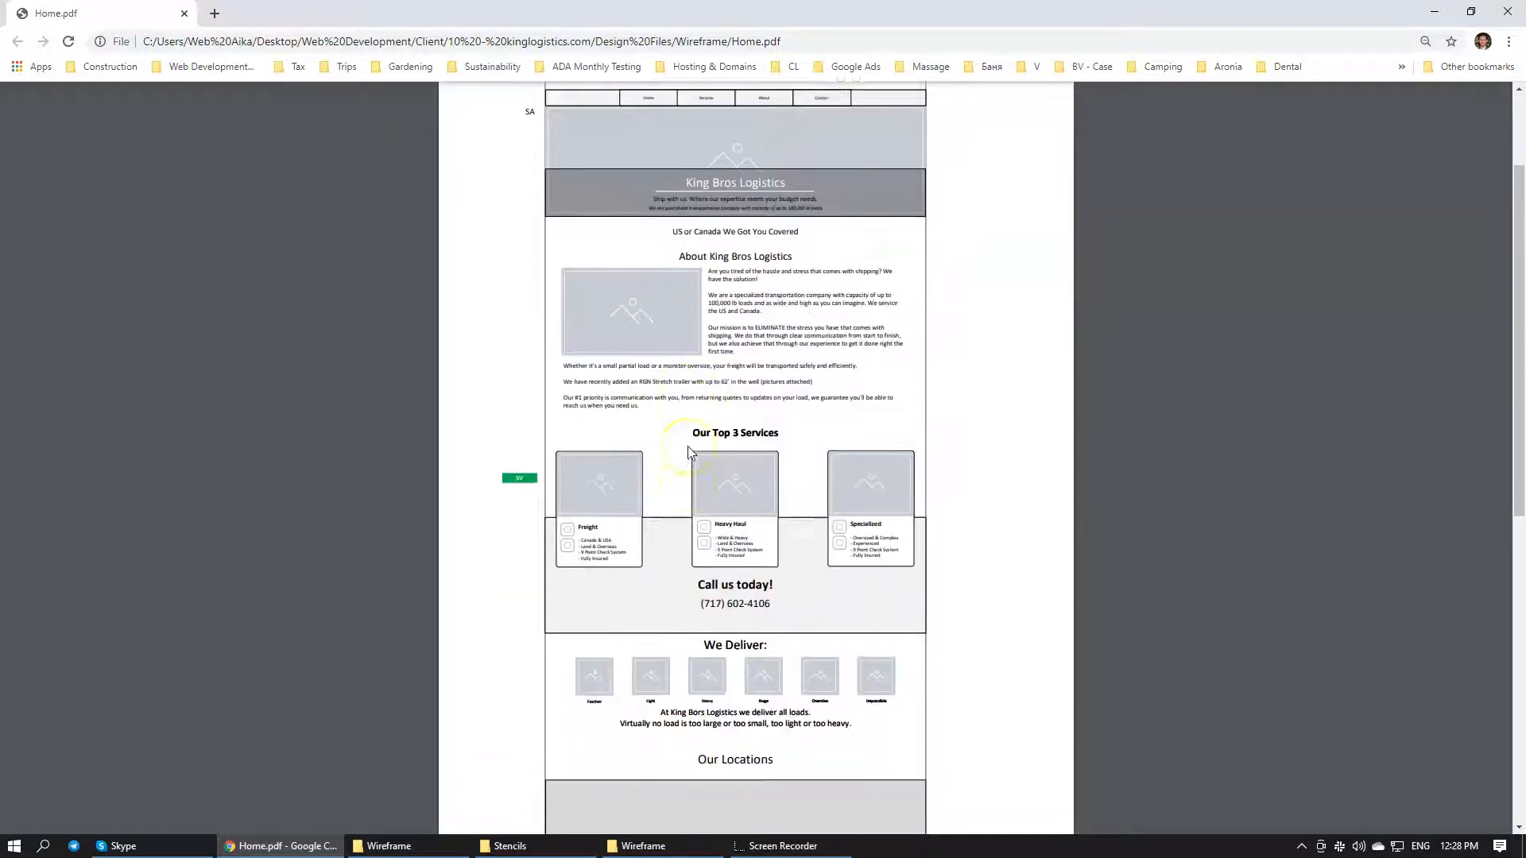
pyautogui.scroll(-4, 688, 451)
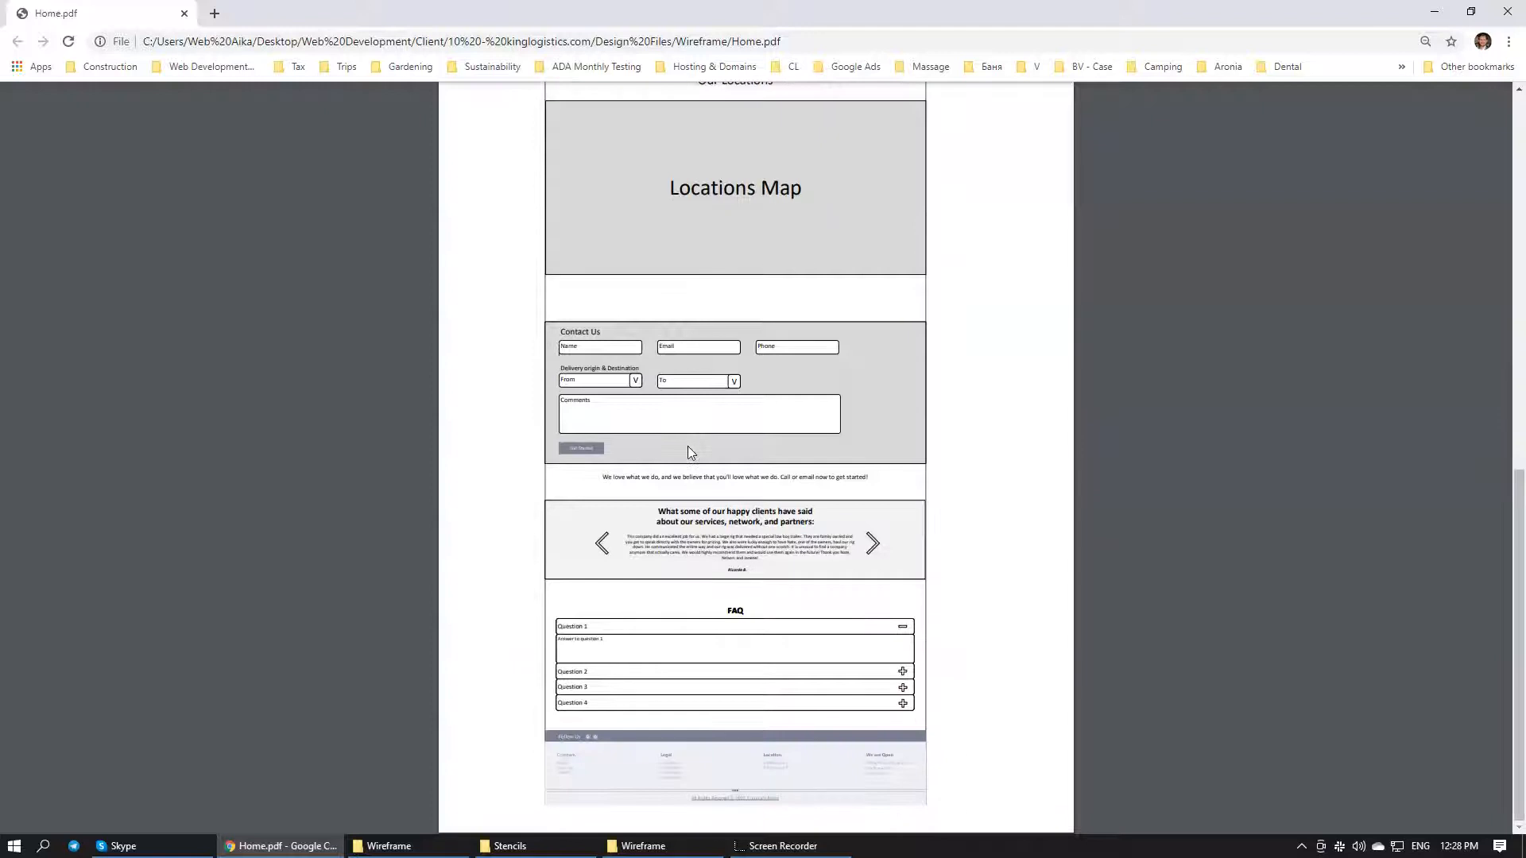
pyautogui.scroll(5, 689, 451)
pyautogui.scroll(5, 689, 451)
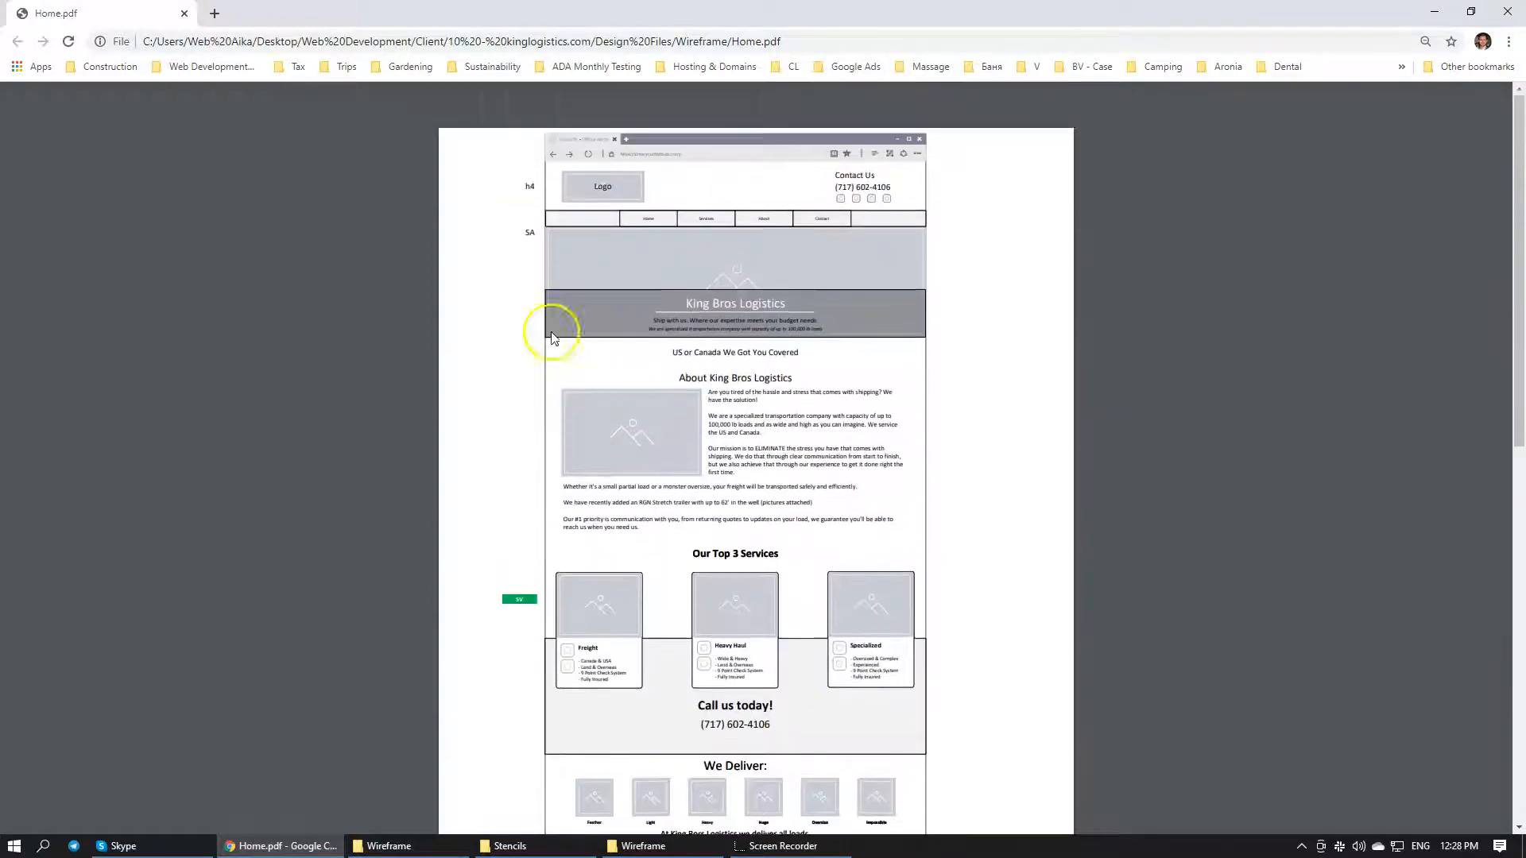
pyautogui.click(184, 13)
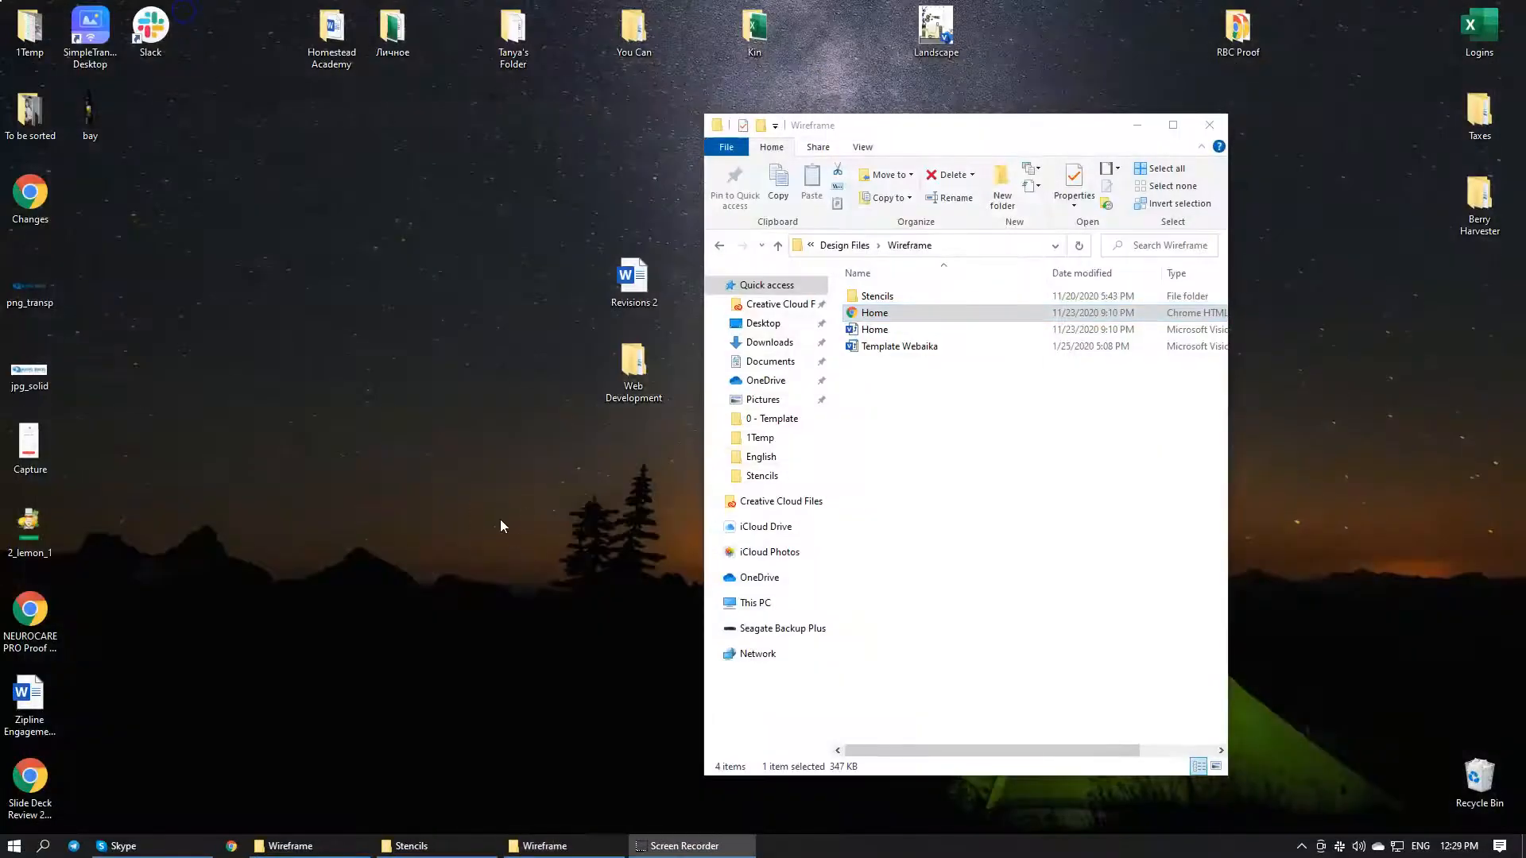
# Go back up to the Client folder and create a new folder in it named "14 - Test"
pyautogui.click(924, 423)
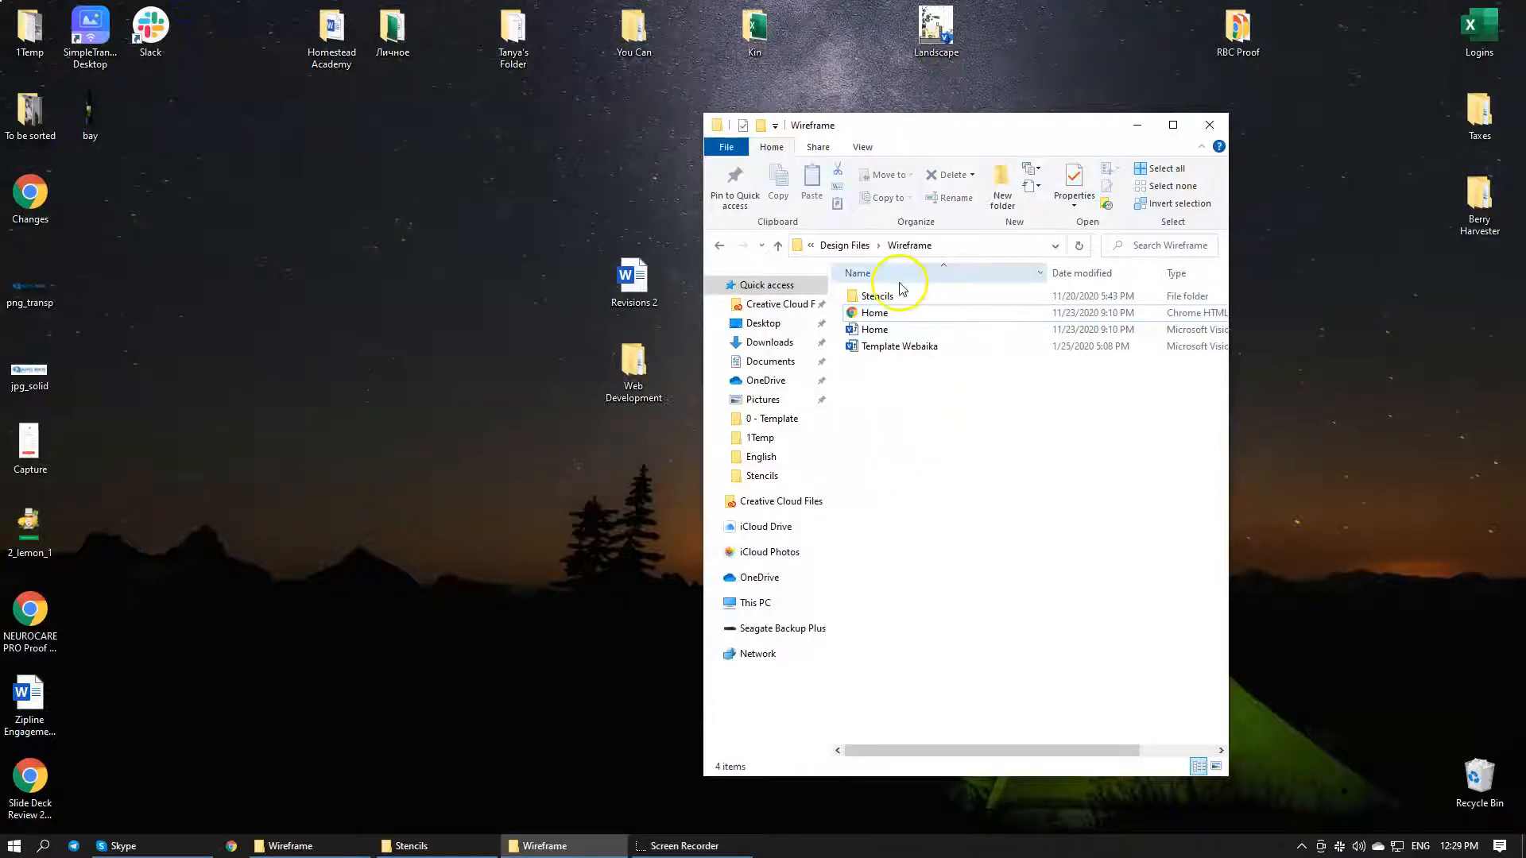
pyautogui.click(866, 248)
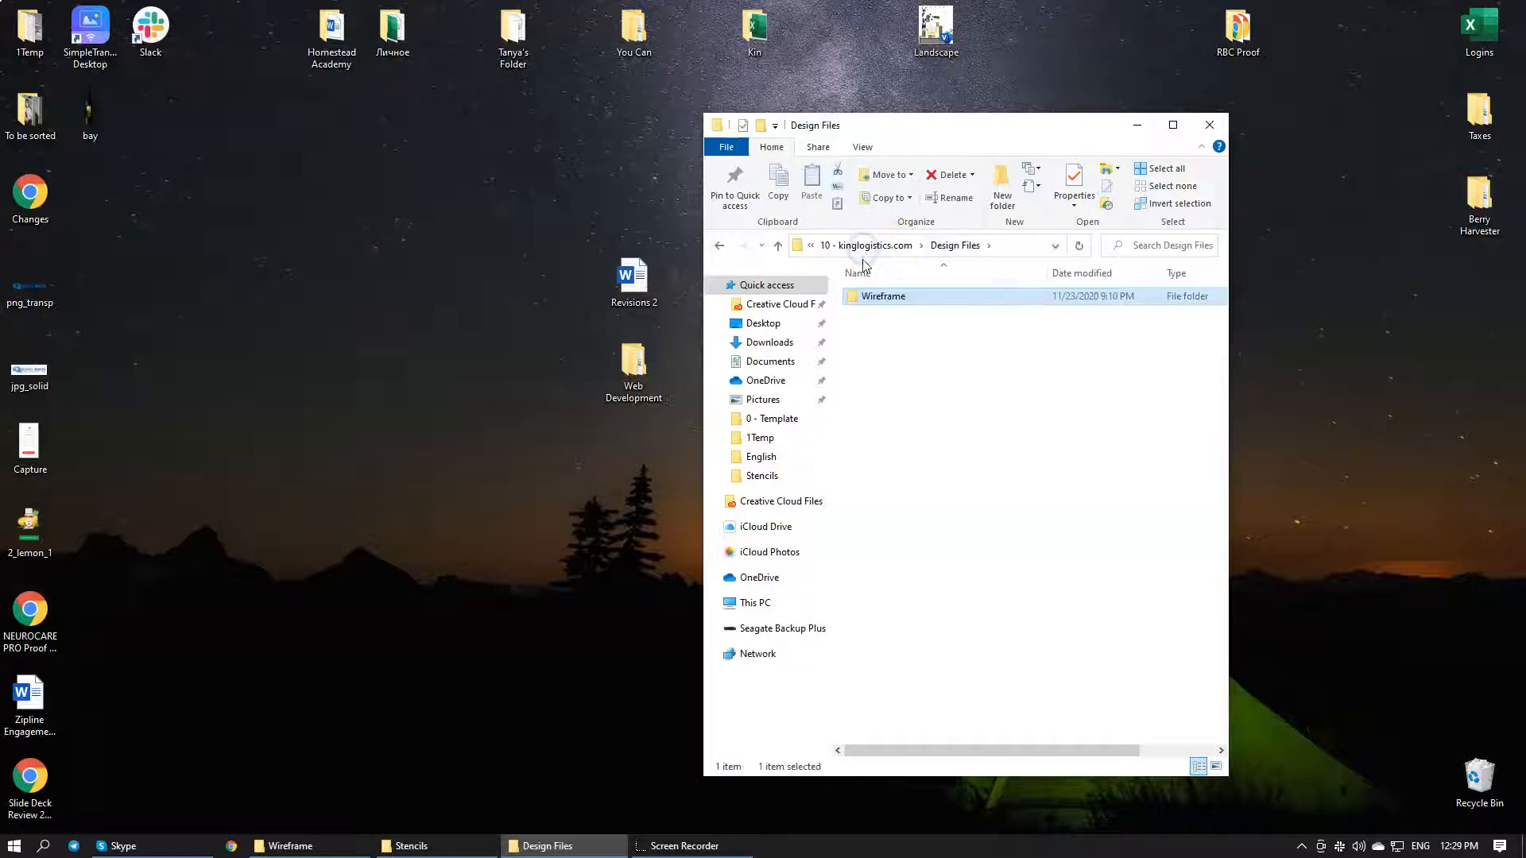
pyautogui.click(863, 246)
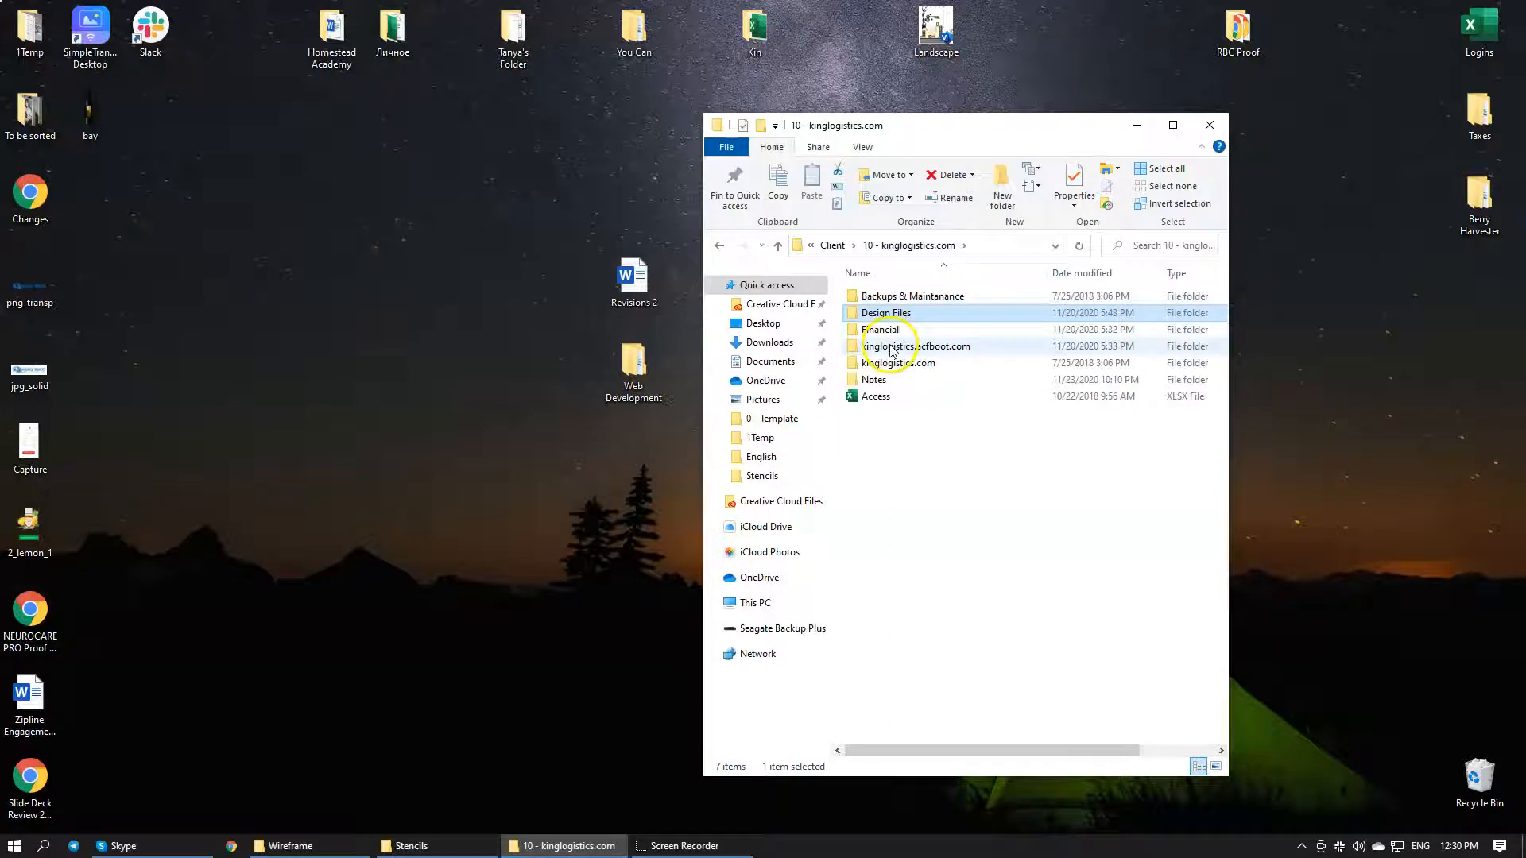
pyautogui.click(832, 245)
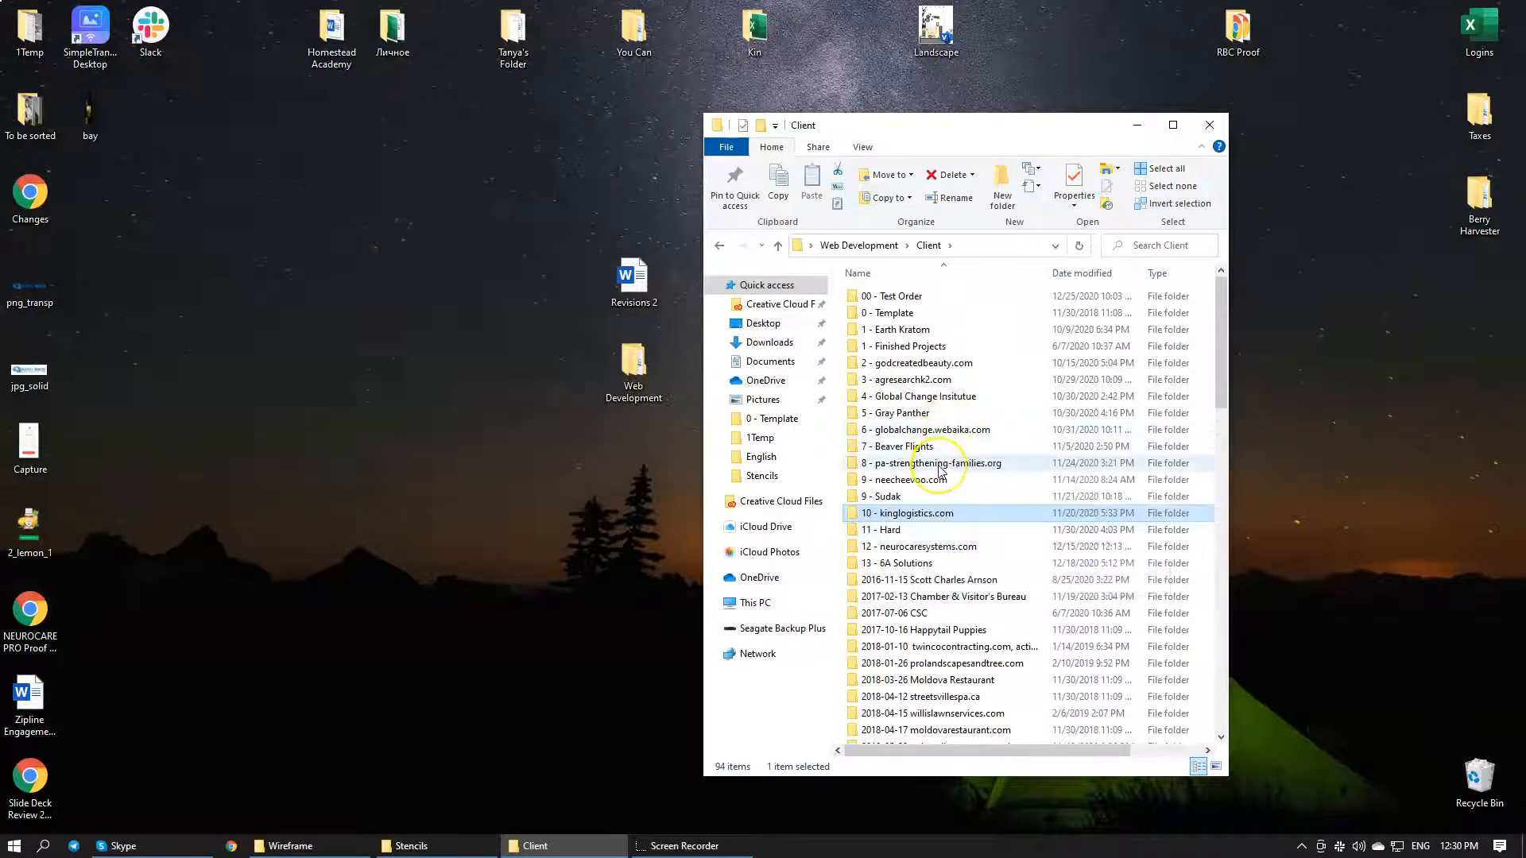
pyautogui.rightClick(1214, 432)
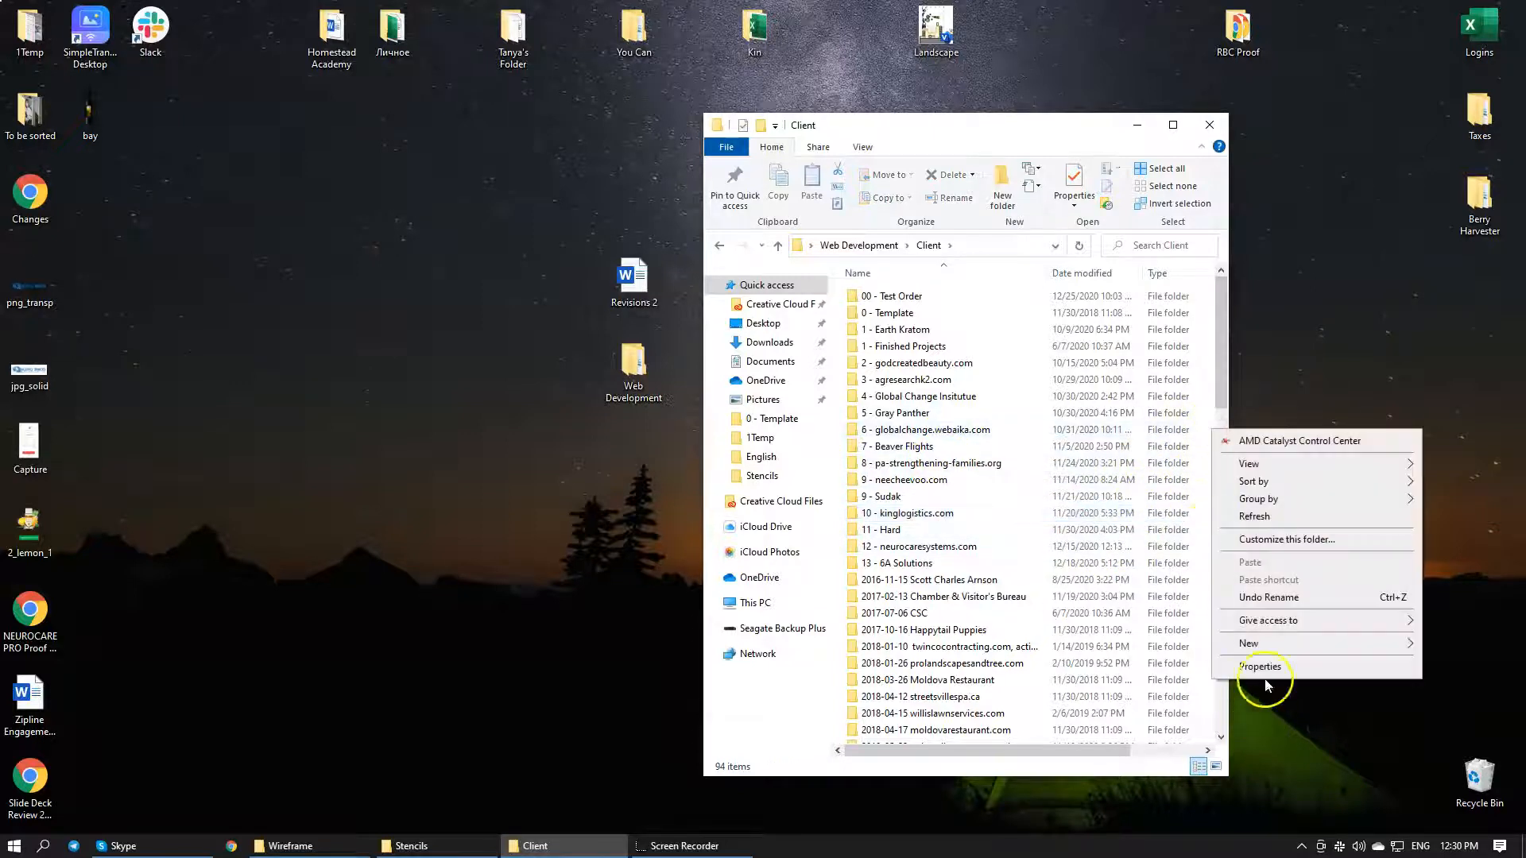
pyautogui.moveTo(1266, 656)
pyautogui.click(1113, 634)
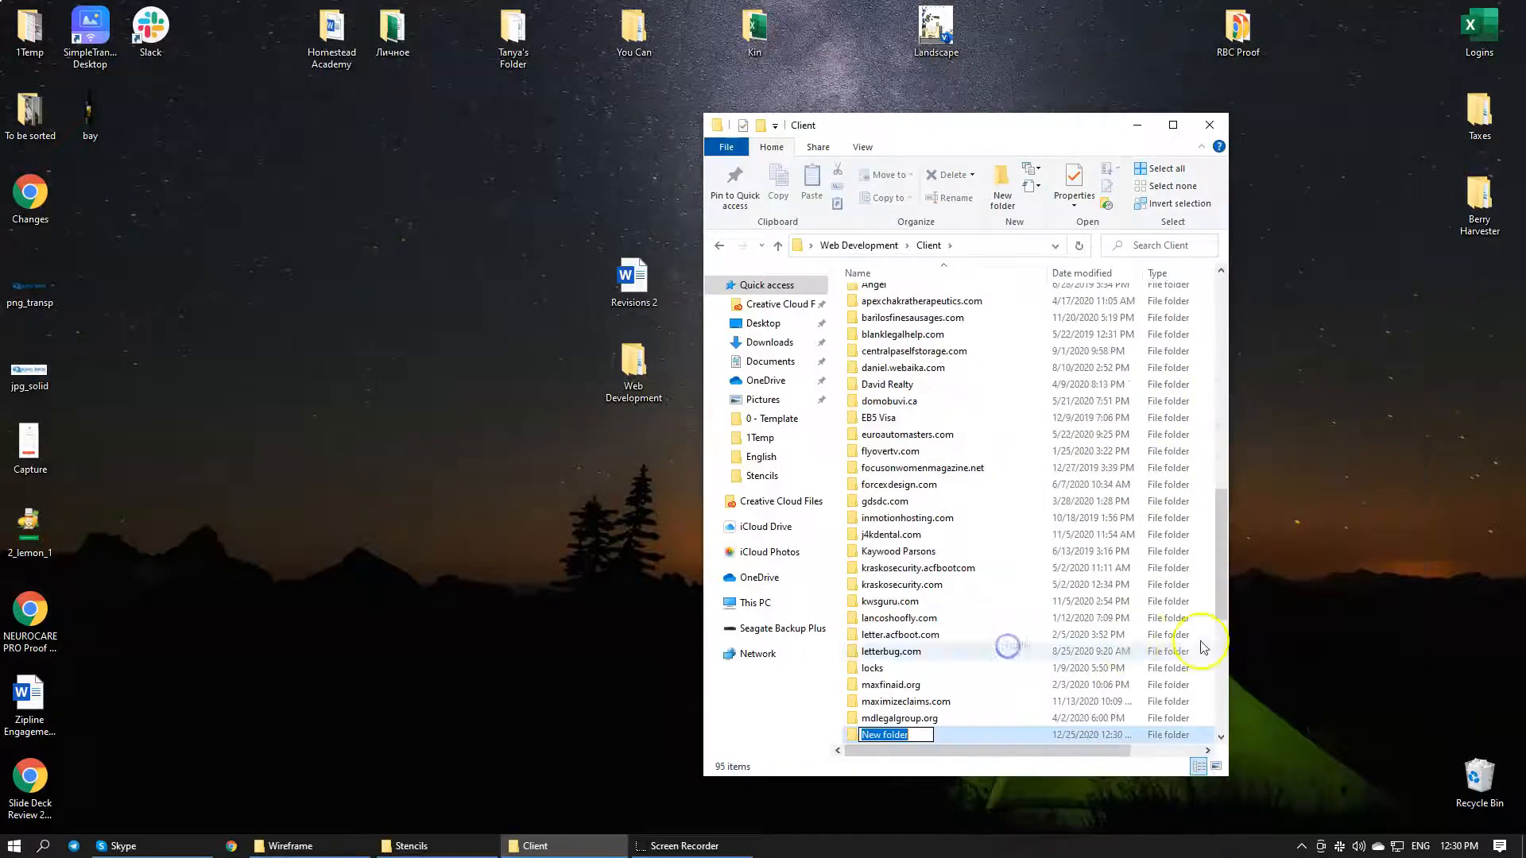
pyautogui.write('14 - Test')
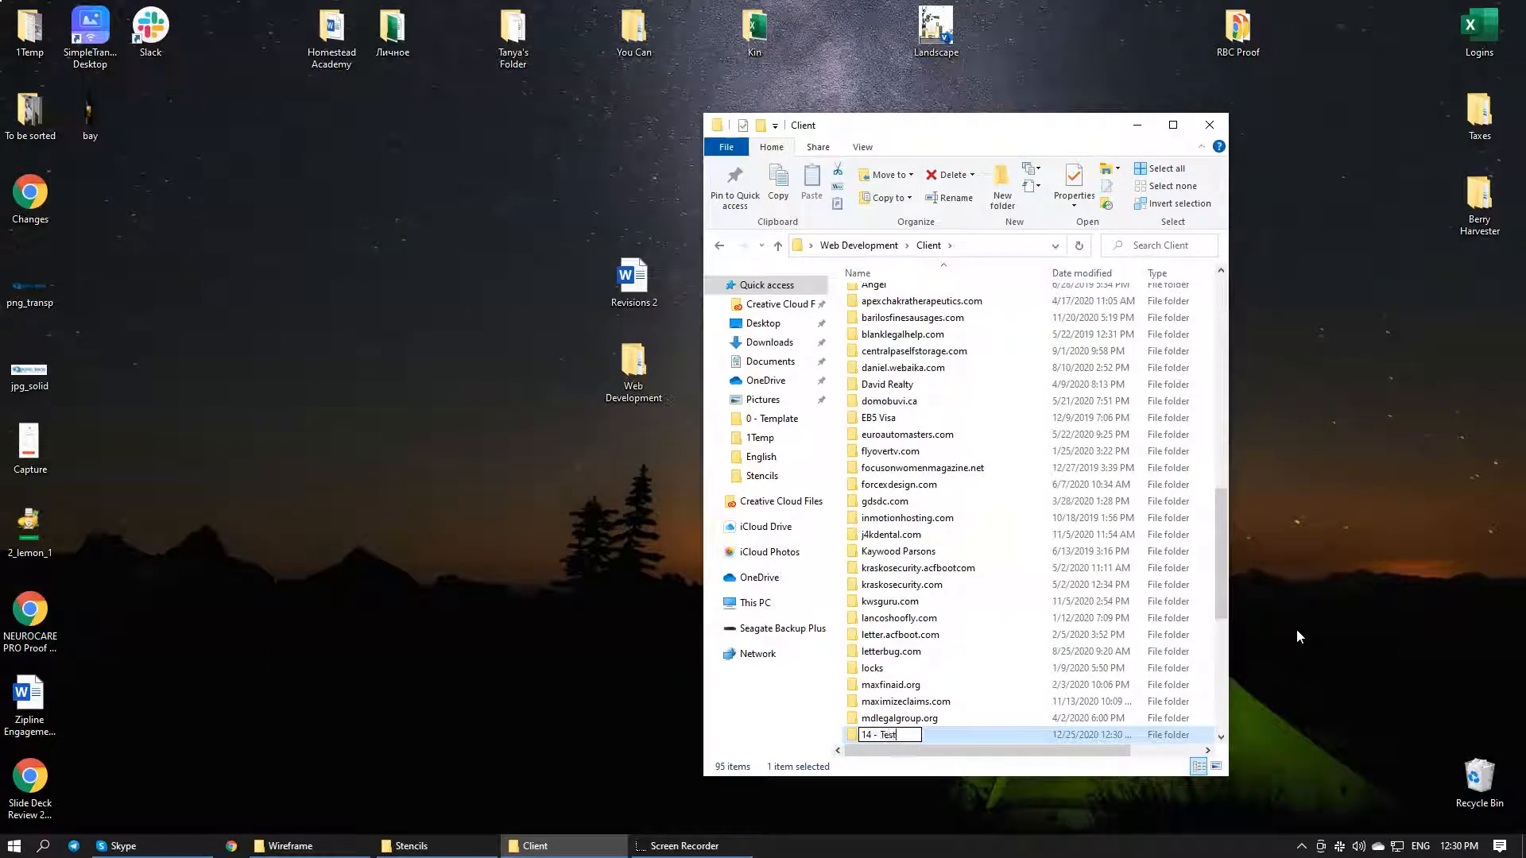
pyautogui.click(1195, 590)
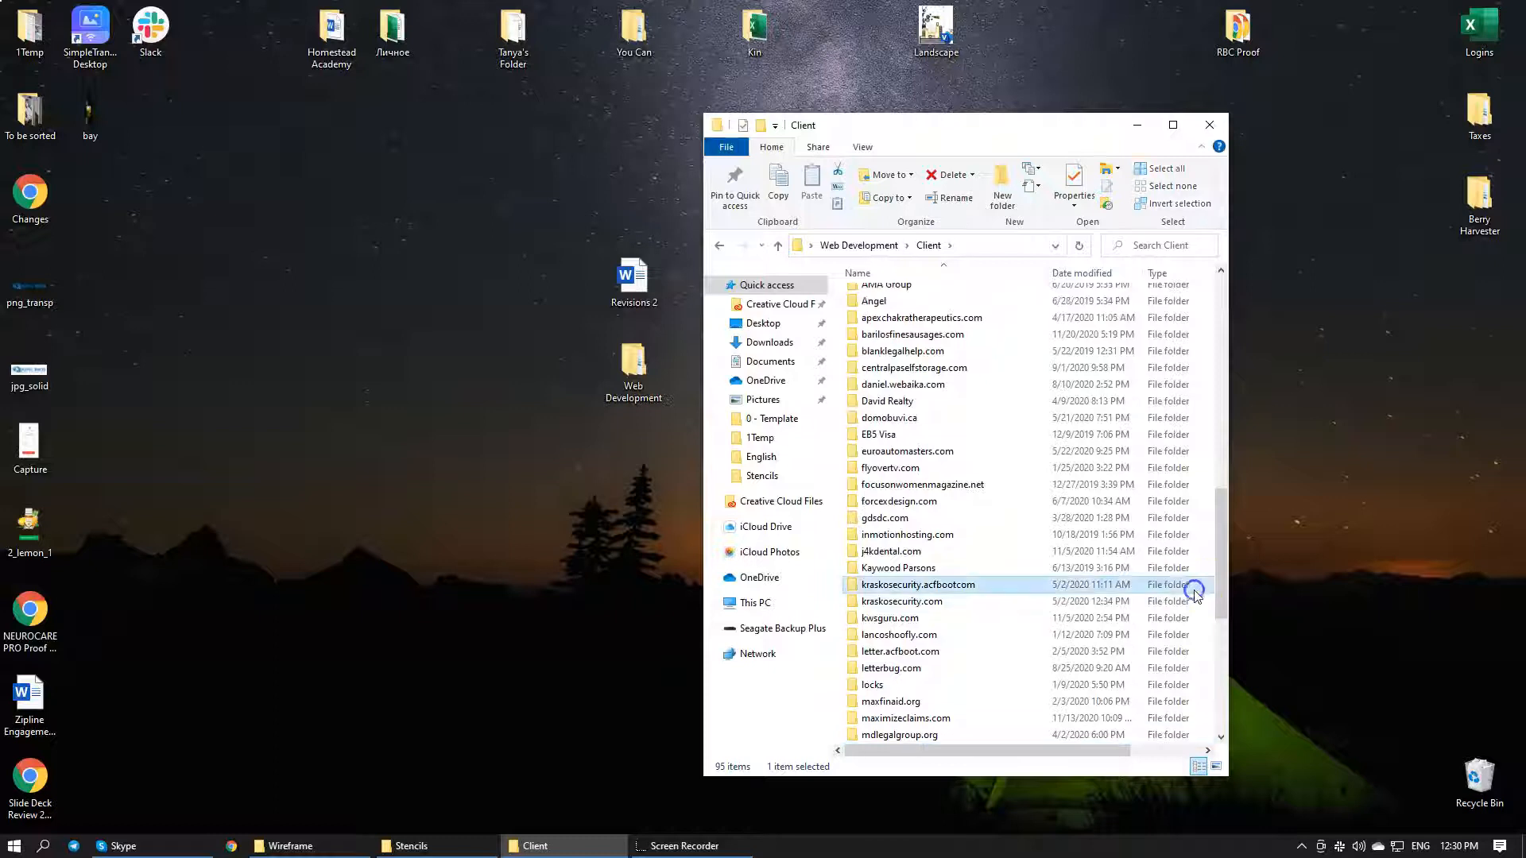
# Open the 14 - Test folder and move its window aside to uncover the desktop folders
pyautogui.scroll(5, 1189, 548)
pyautogui.scroll(7, 1190, 537)
pyautogui.click(899, 408)
pyautogui.doubleClick(903, 426)
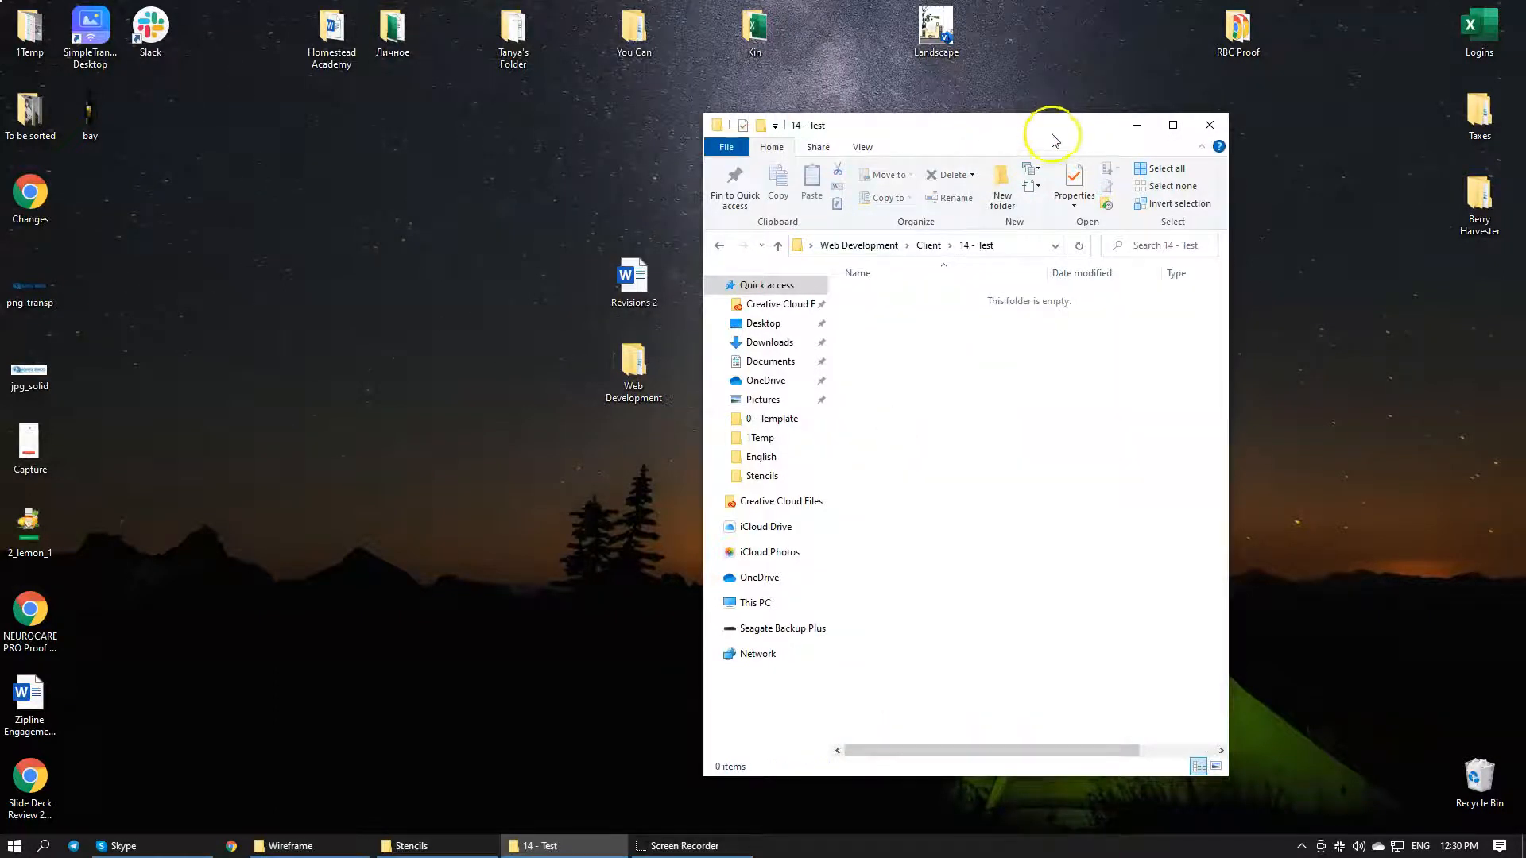
pyautogui.moveTo(1054, 139); pyautogui.dragTo(568, 155)
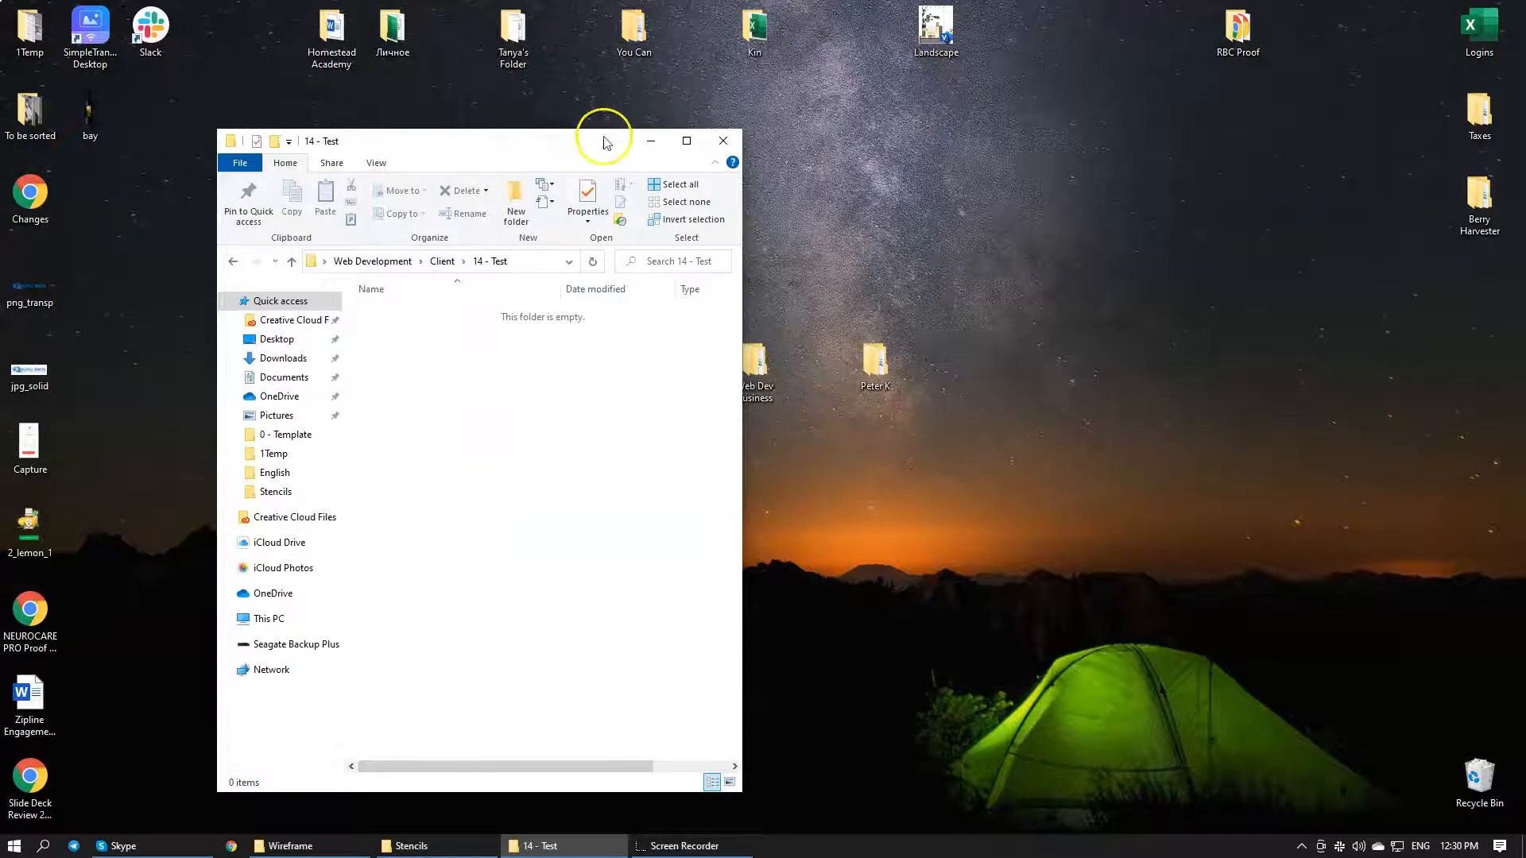
pyautogui.moveTo(606, 151); pyautogui.dragTo(445, 124)
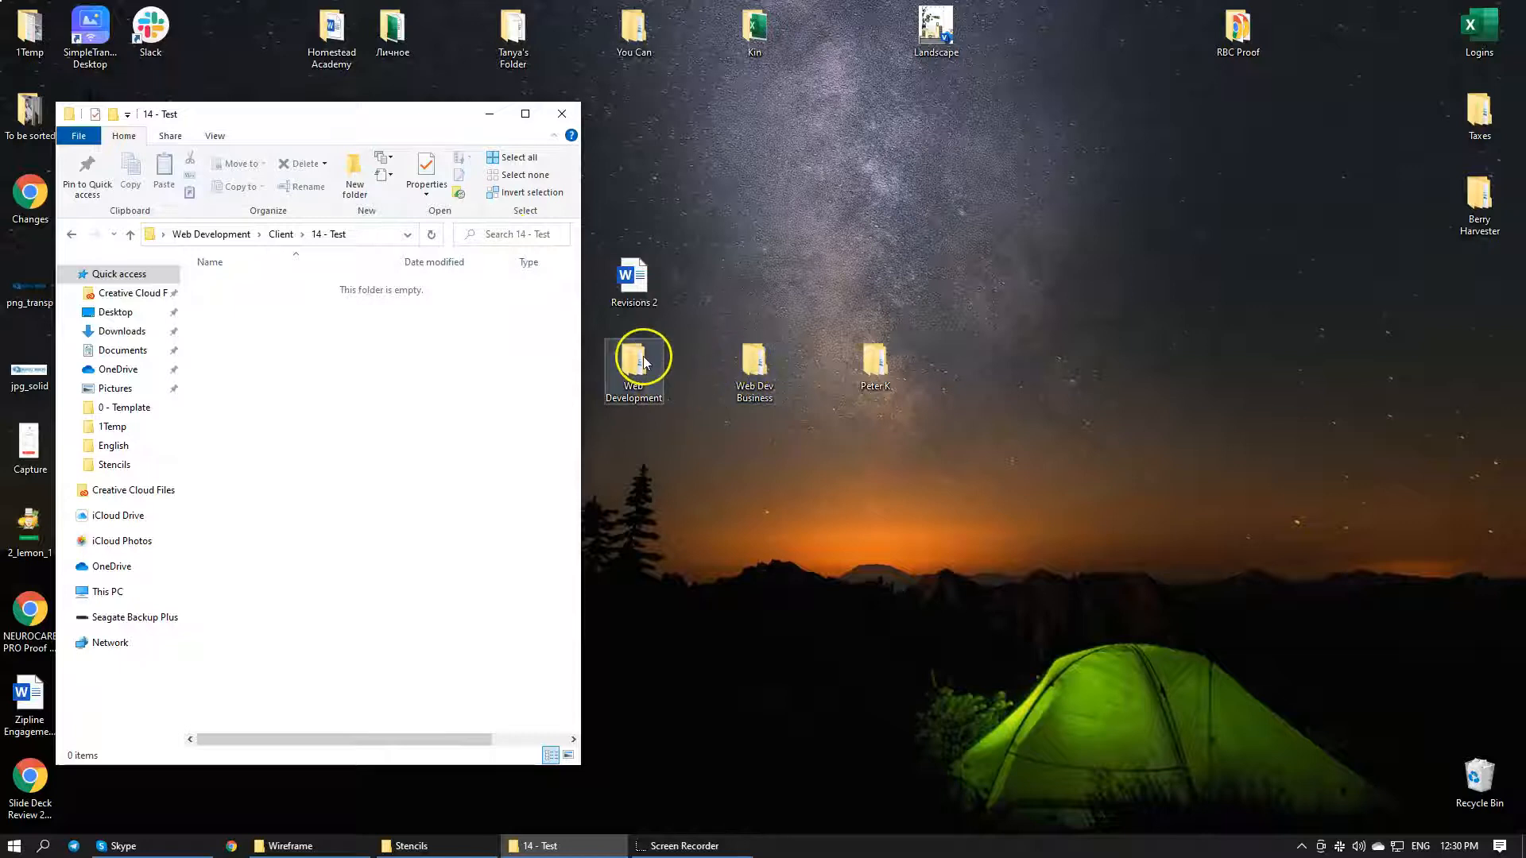
# Open the Wireframes folder of Web Dev Business in a second window placed beside the 14 - Test window
pyautogui.doubleClick(769, 374)
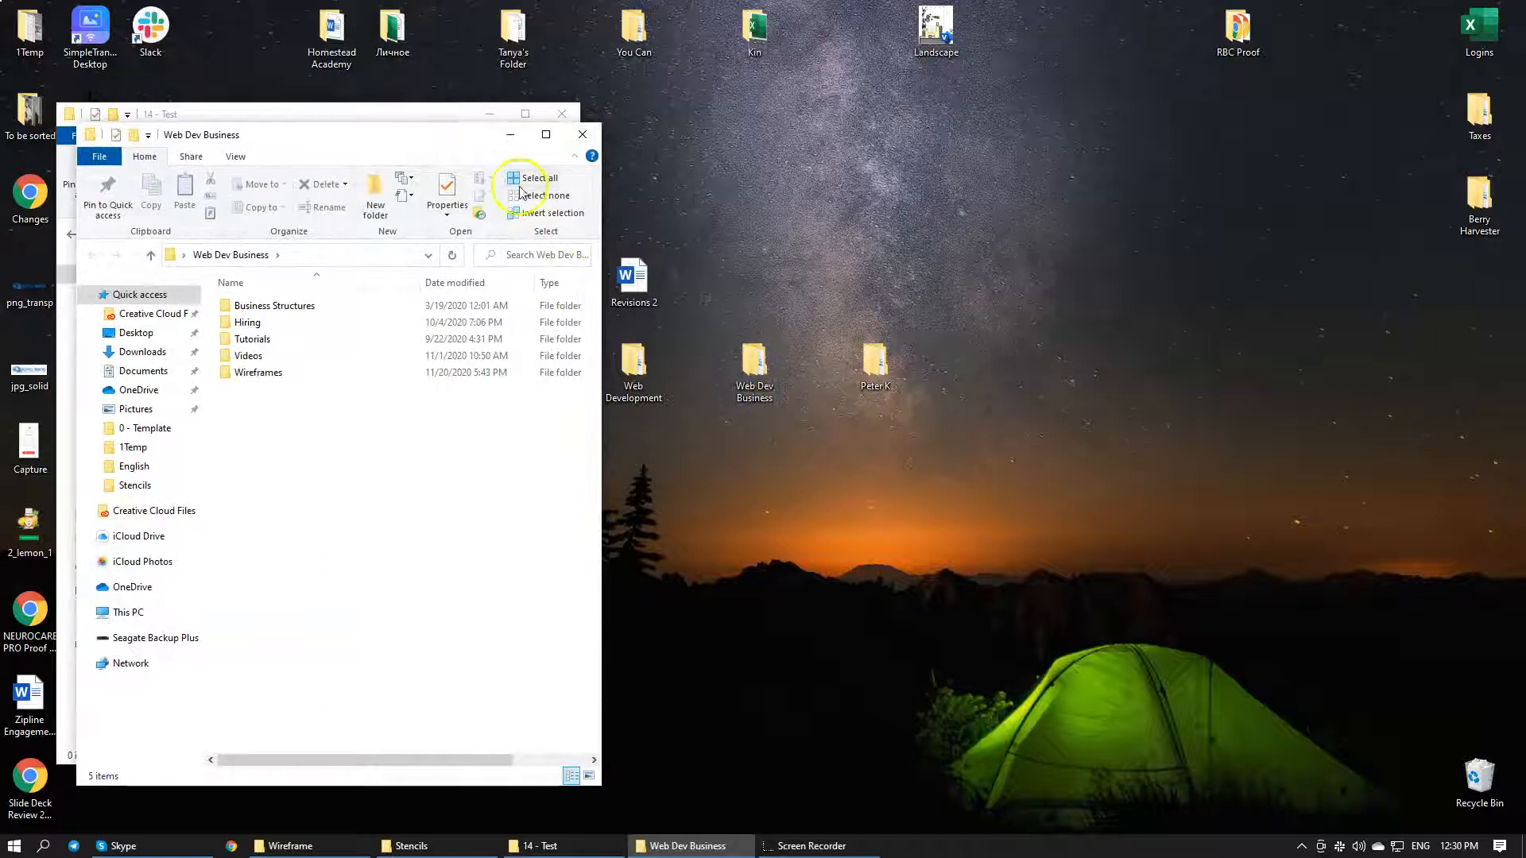
pyautogui.moveTo(483, 136); pyautogui.dragTo(1007, 162)
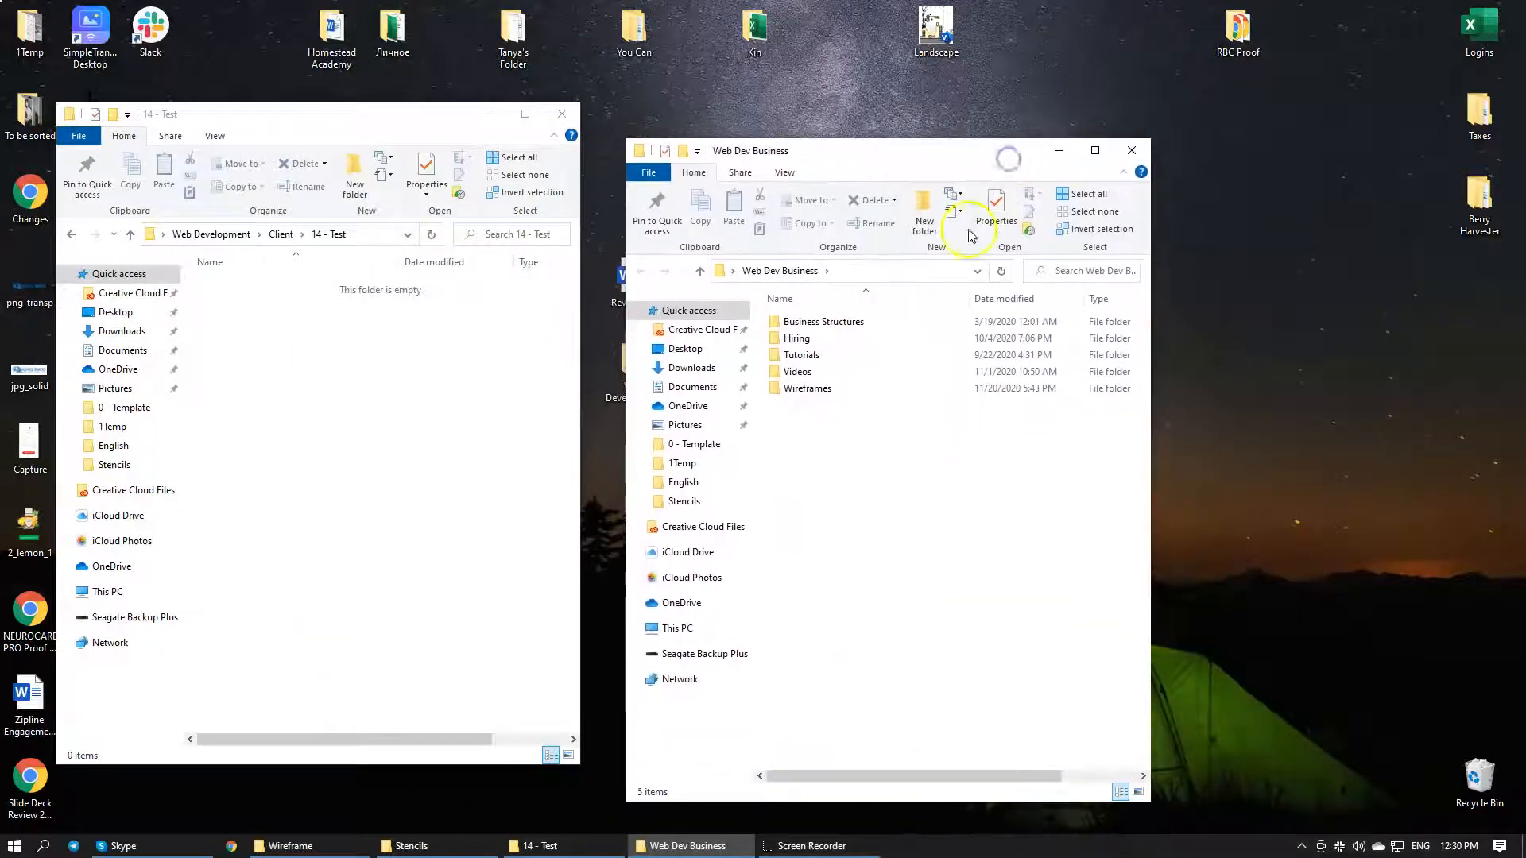
pyautogui.doubleClick(792, 393)
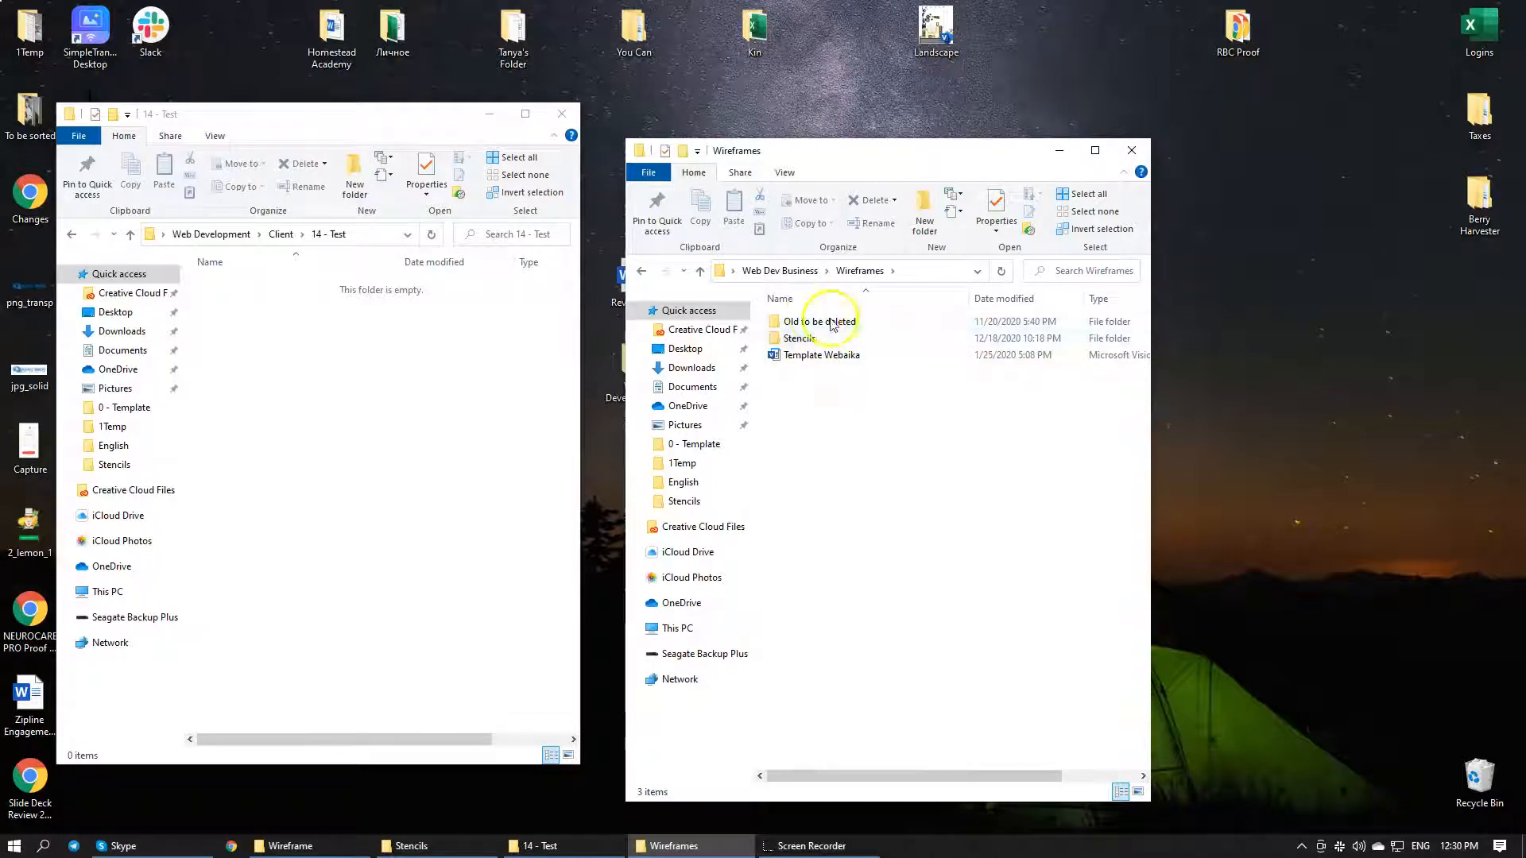
# Delete the "Old to be deleted" folder from the Wireframes folder
pyautogui.click(807, 339)
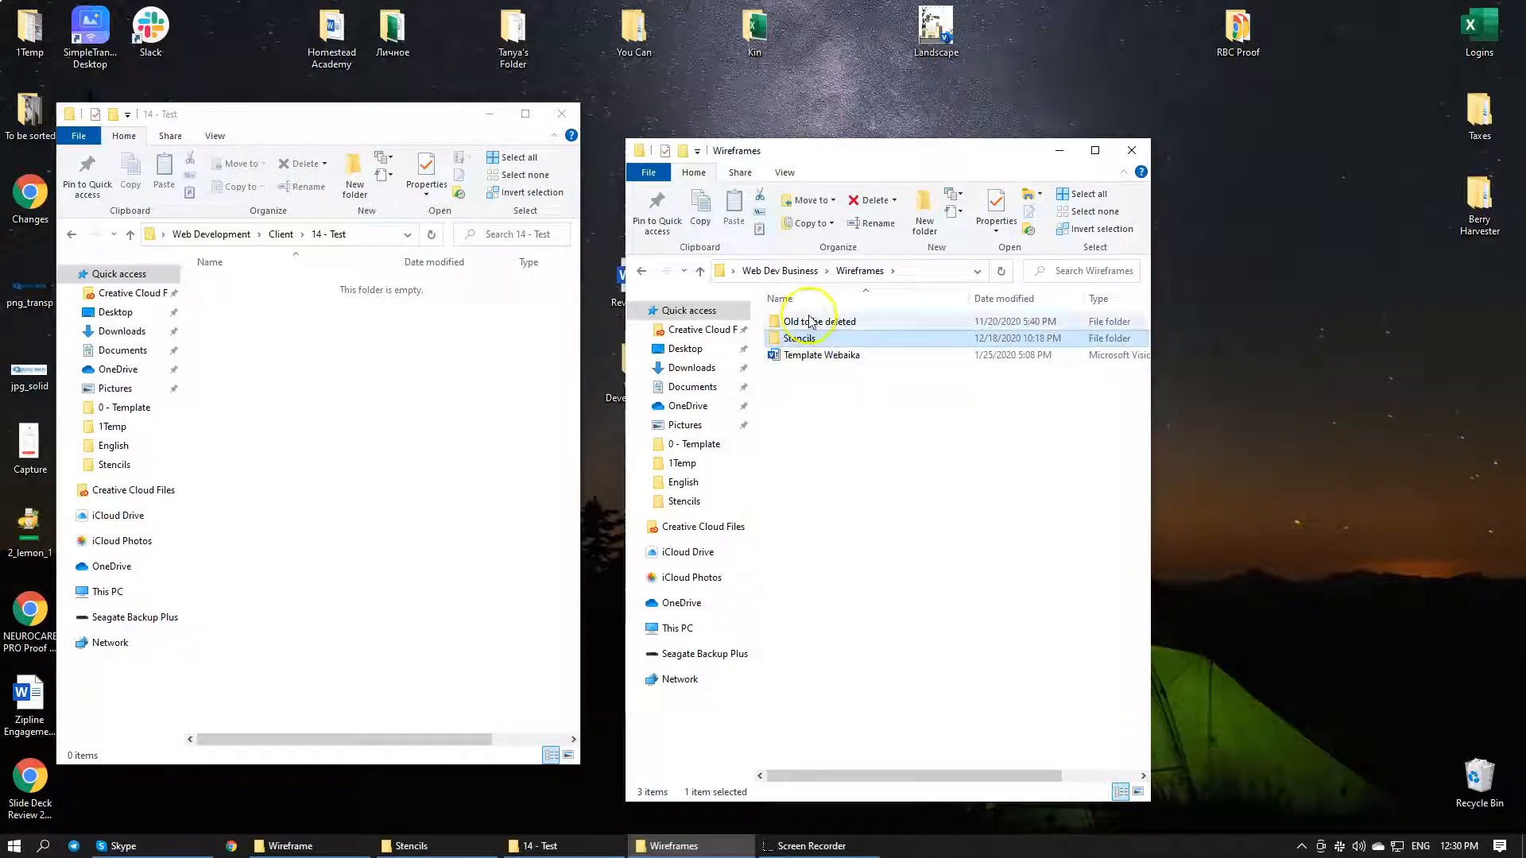
pyautogui.click(810, 322)
pyautogui.press('Delete')
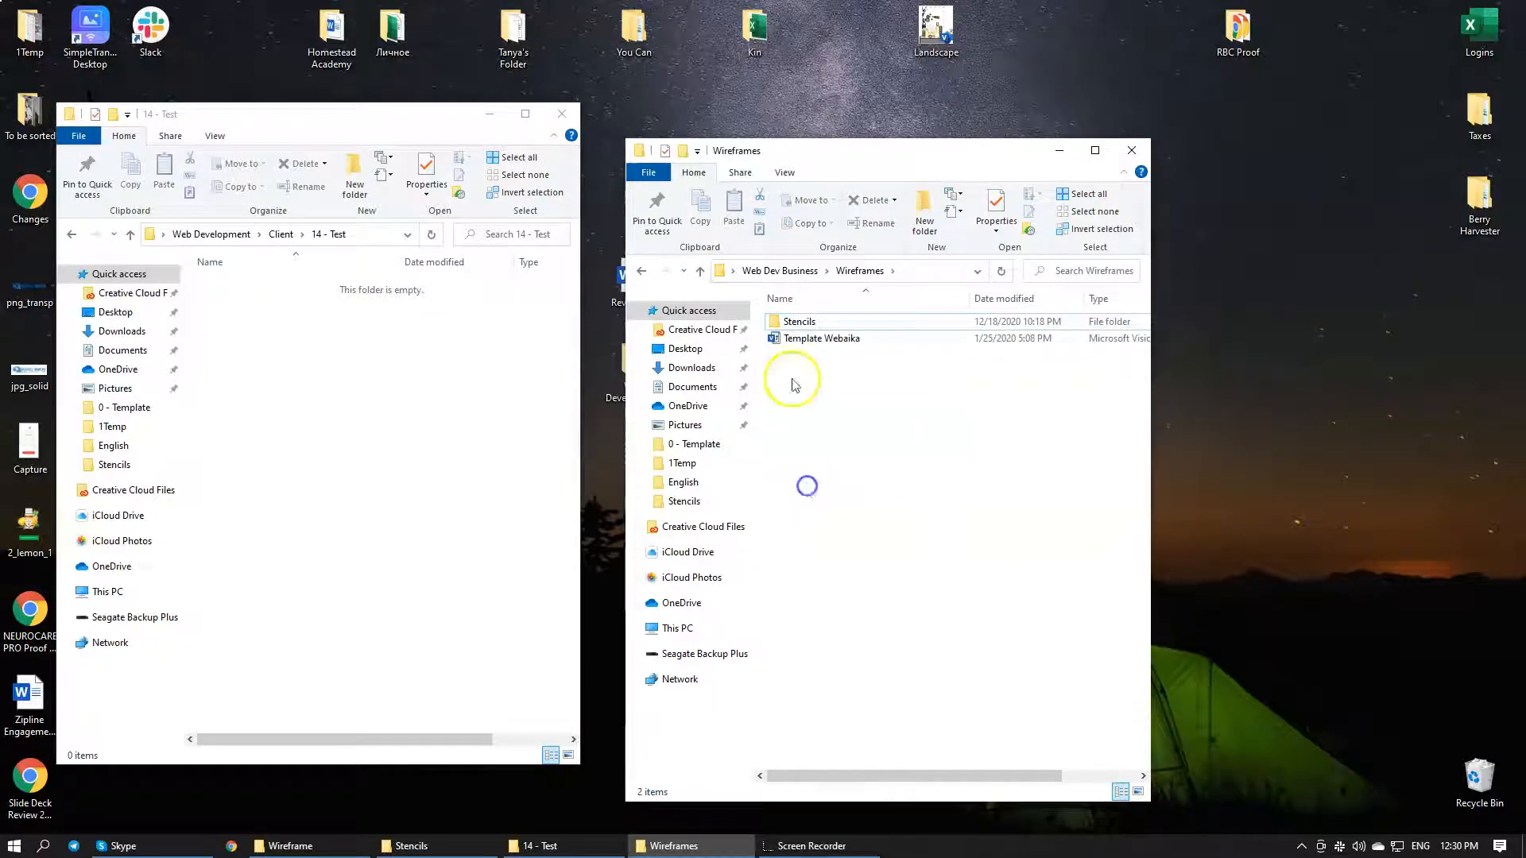
# Check the contents of the Stencils folder and open the Template Webaika drawing from Wireframes in Visio
pyautogui.doubleClick(791, 322)
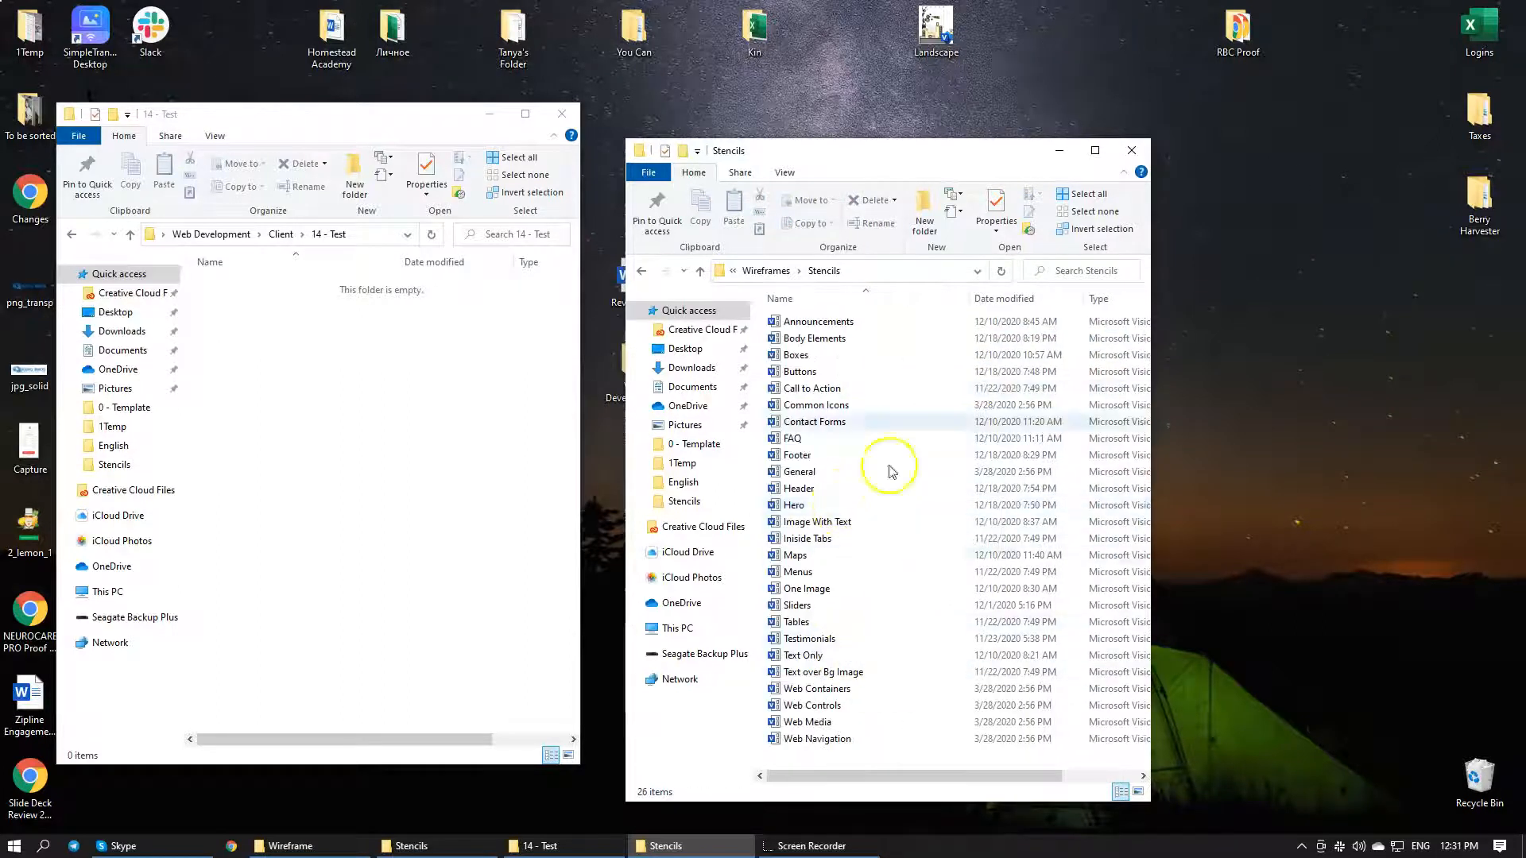
pyautogui.press('BackSpace')
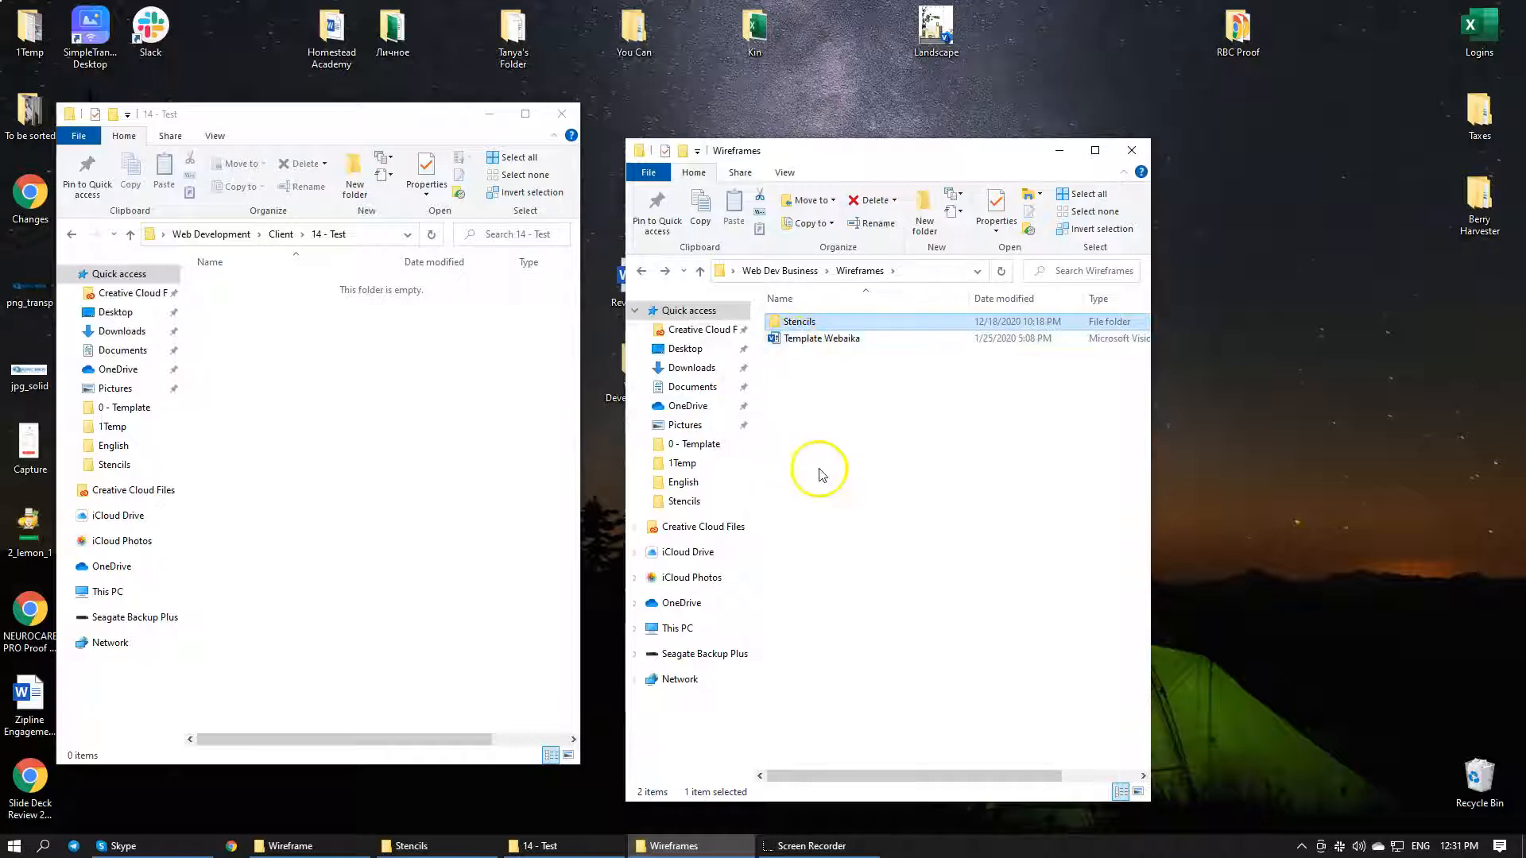
pyautogui.click(808, 343)
pyautogui.doubleClick(808, 343)
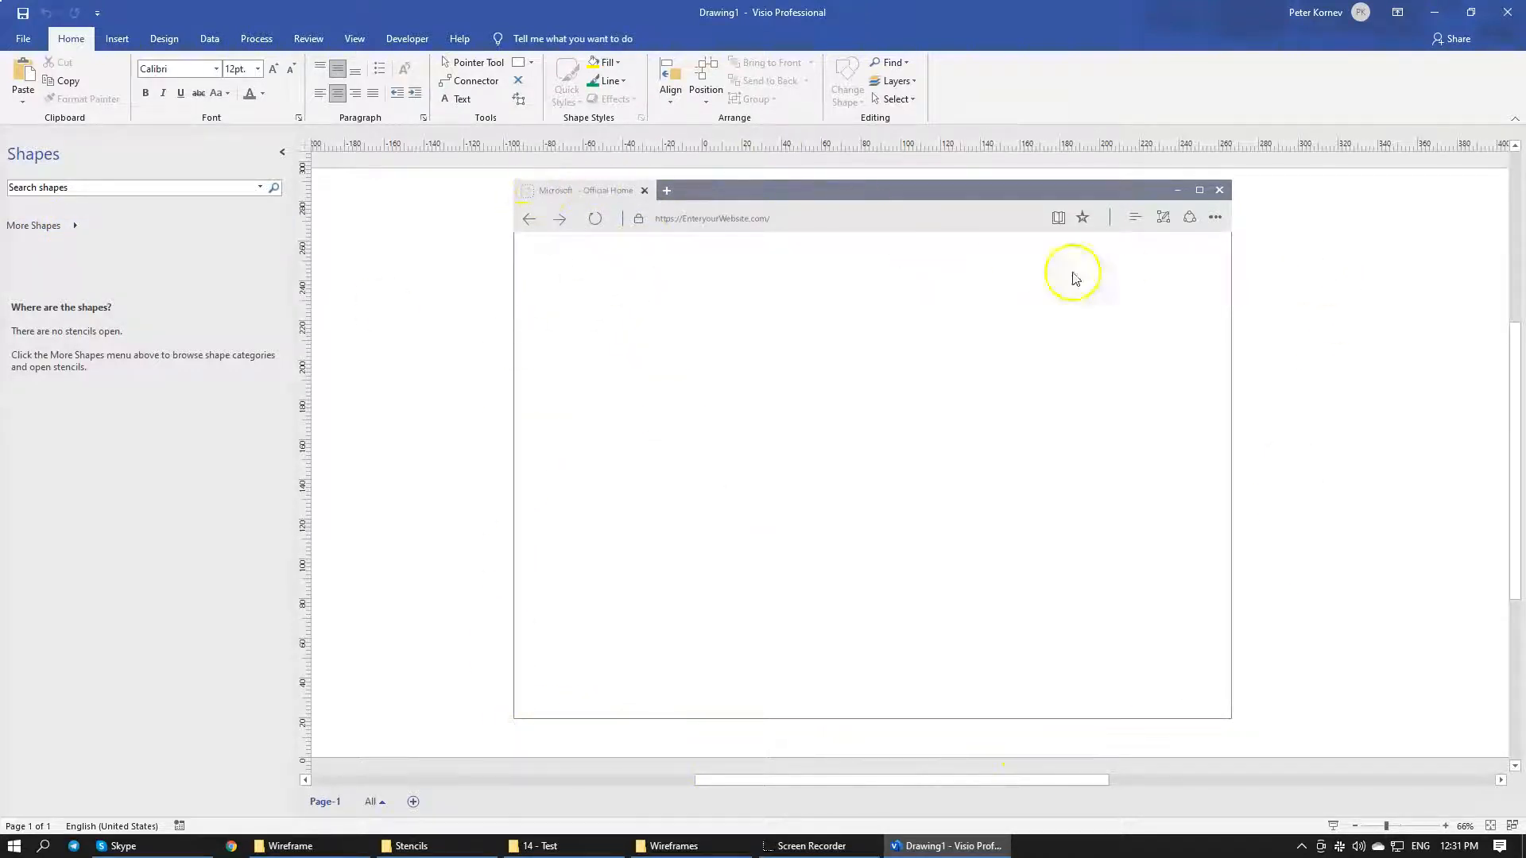
pyautogui.click(73, 226)
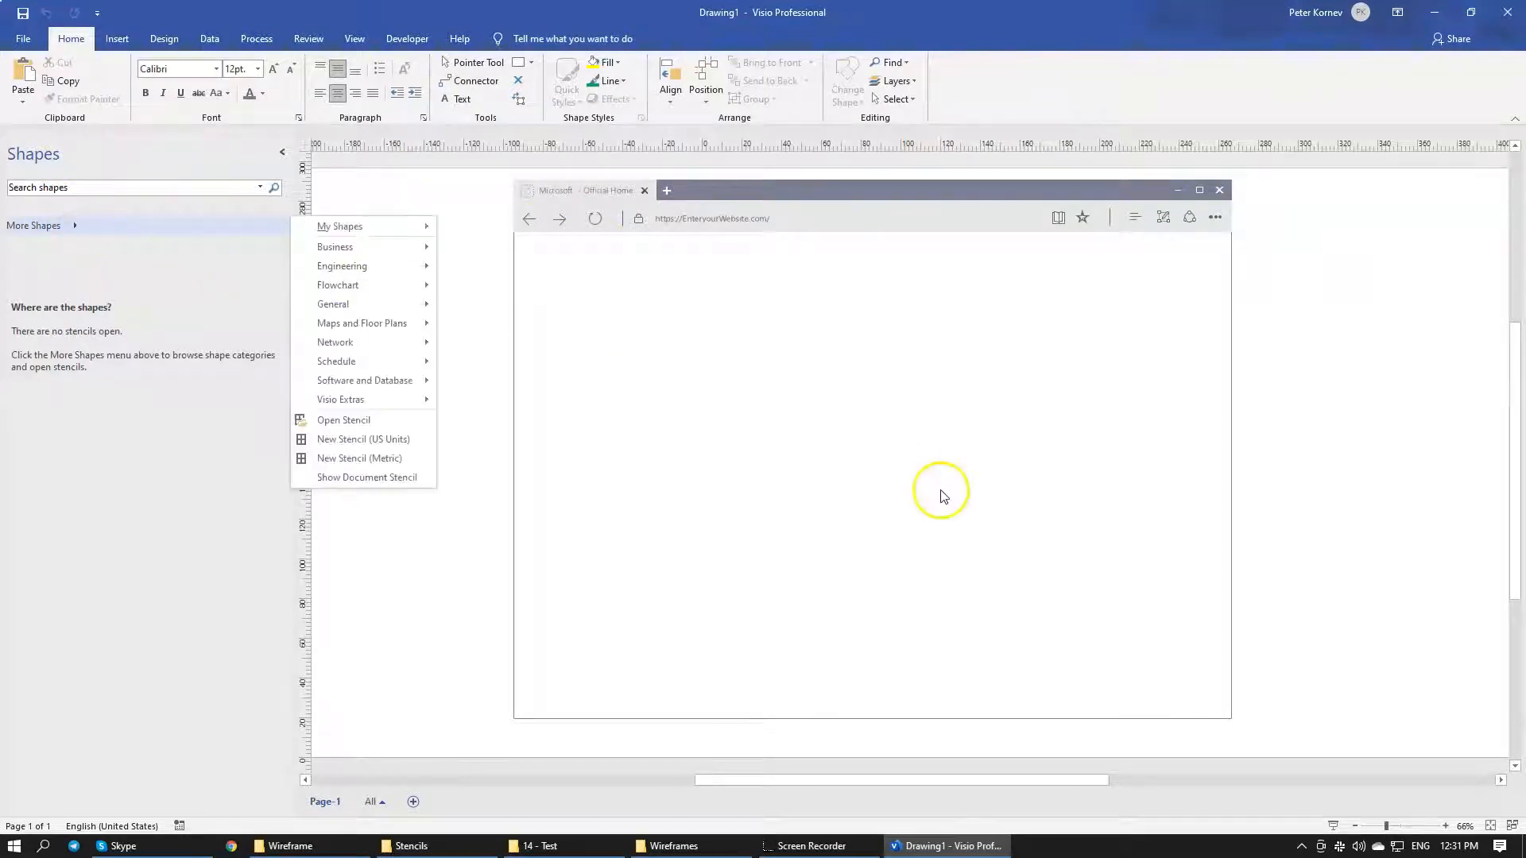
pyautogui.click(990, 438)
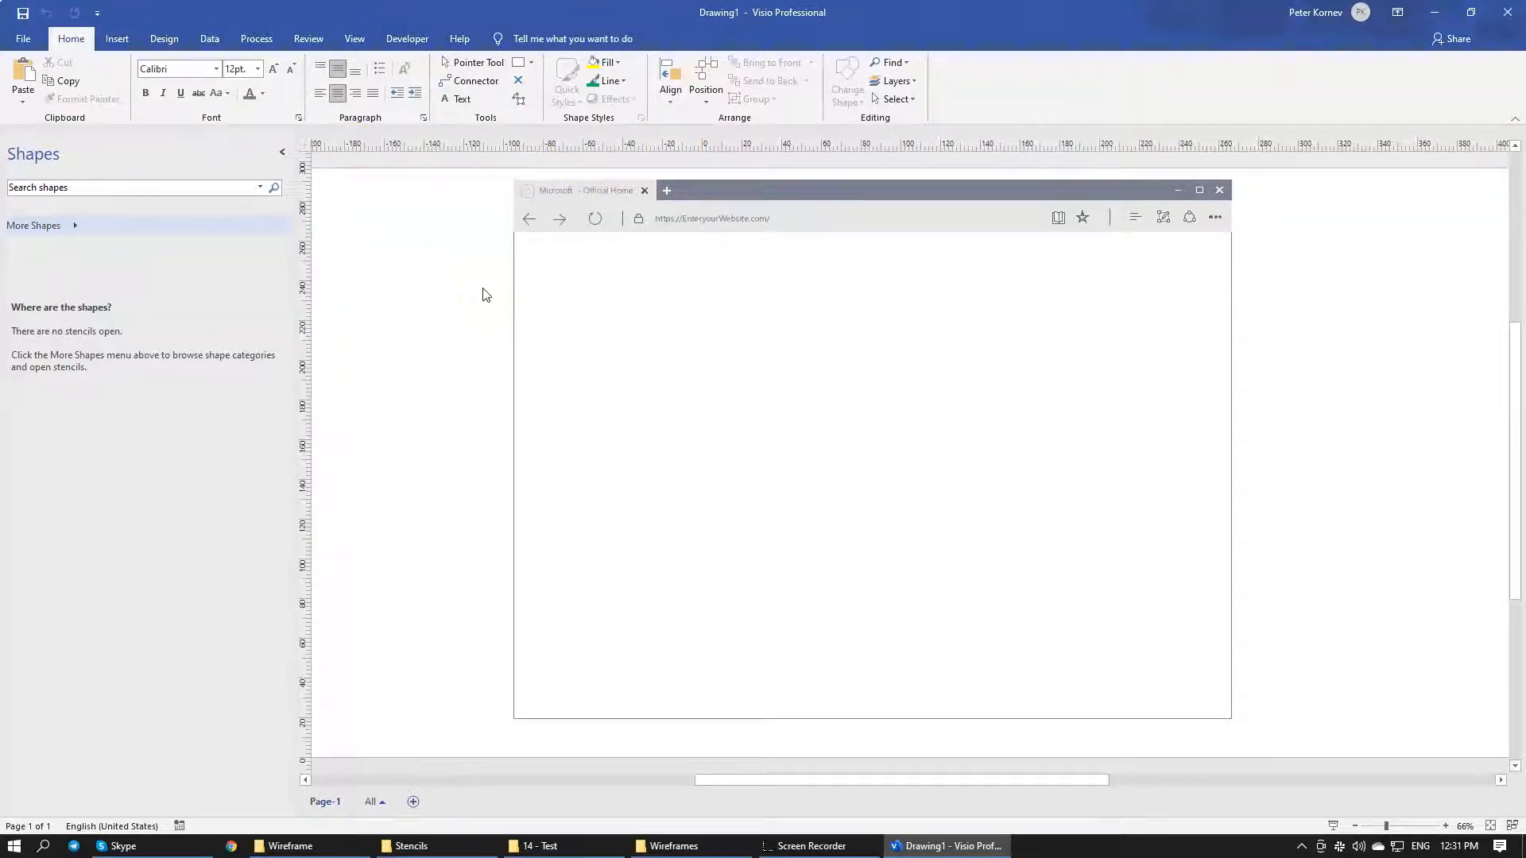
# Save the drawing as Home in the 14 - Test folder under Desktop > Web Development > Client
pyautogui.click(24, 43)
pyautogui.click(50, 256)
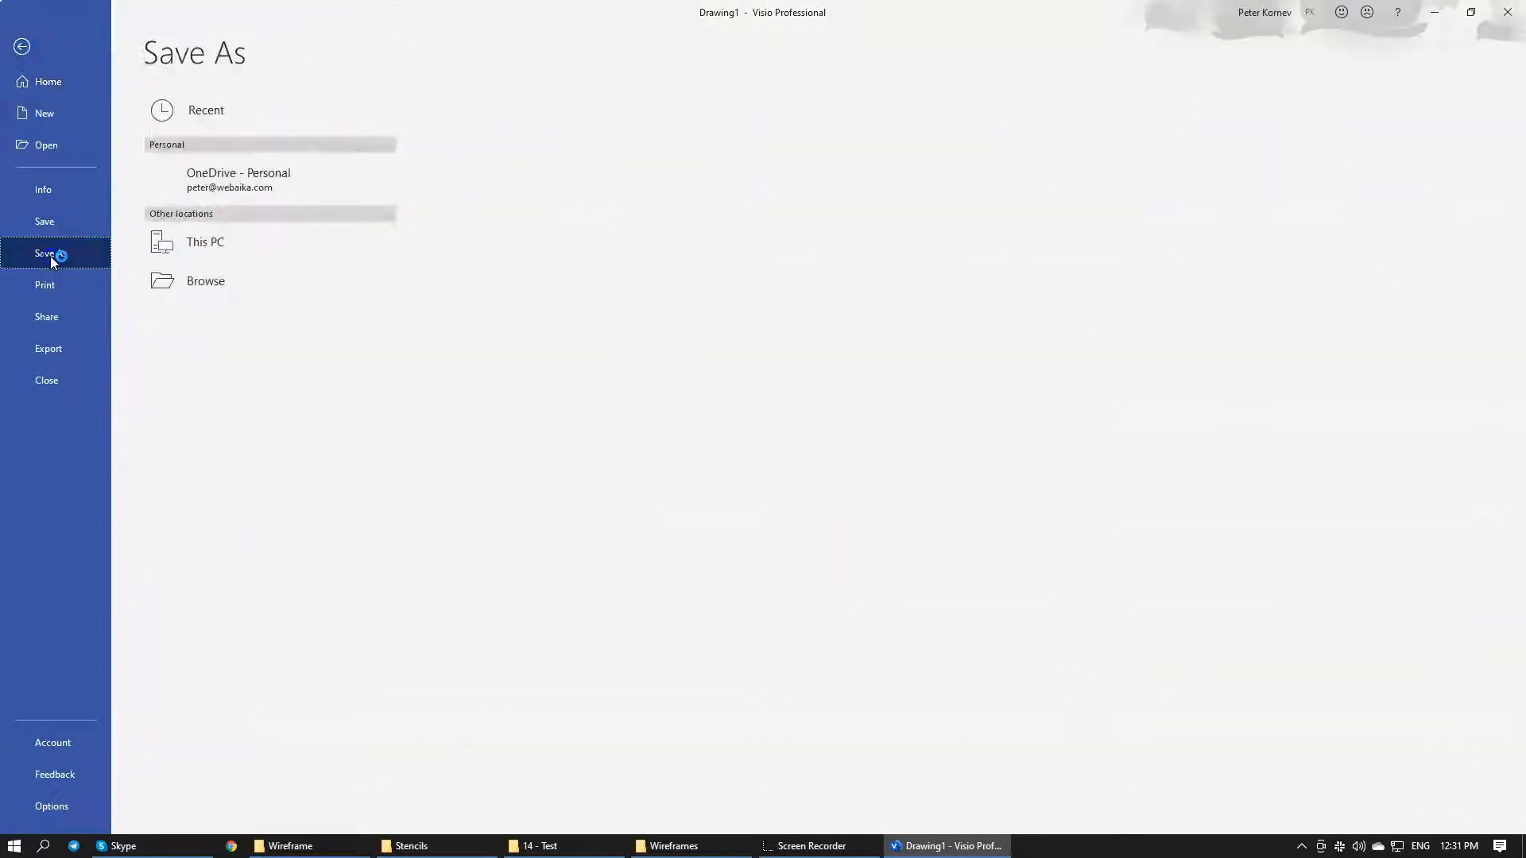
pyautogui.click(221, 308)
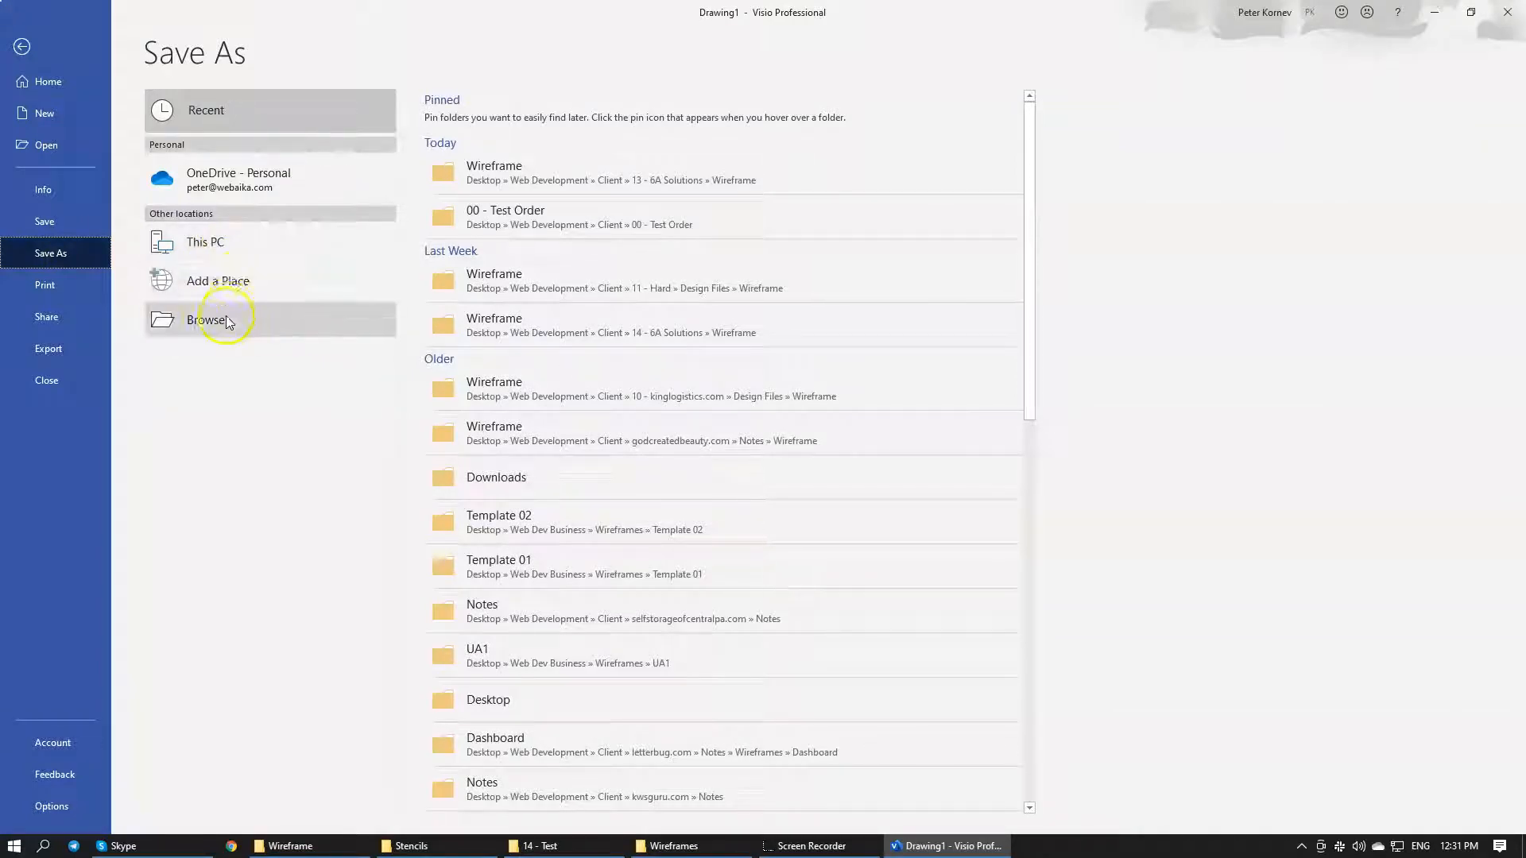
pyautogui.click(220, 246)
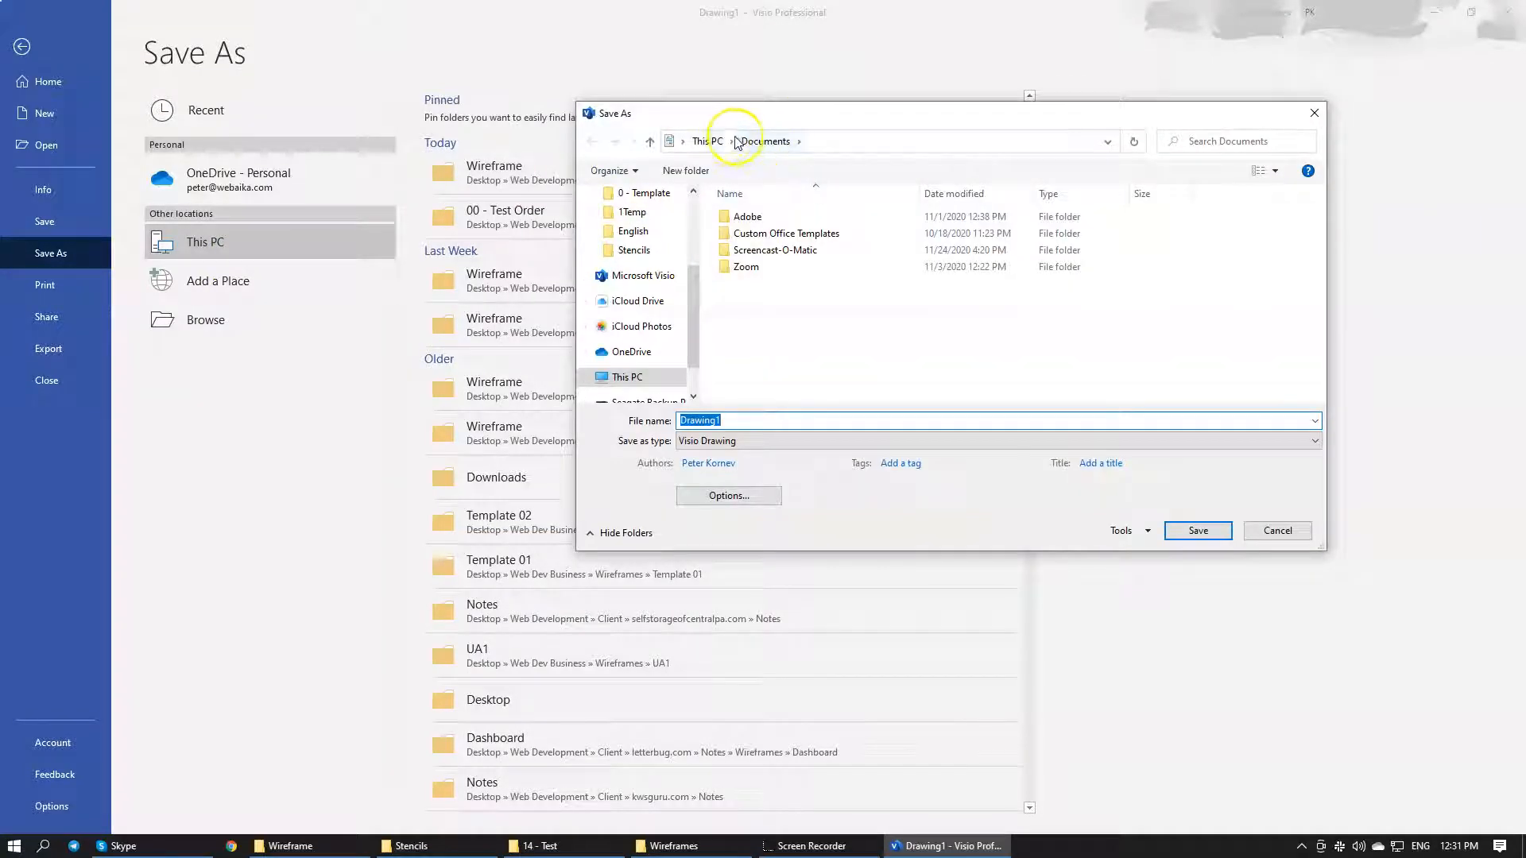
pyautogui.scroll(5, 667, 350)
pyautogui.click(635, 243)
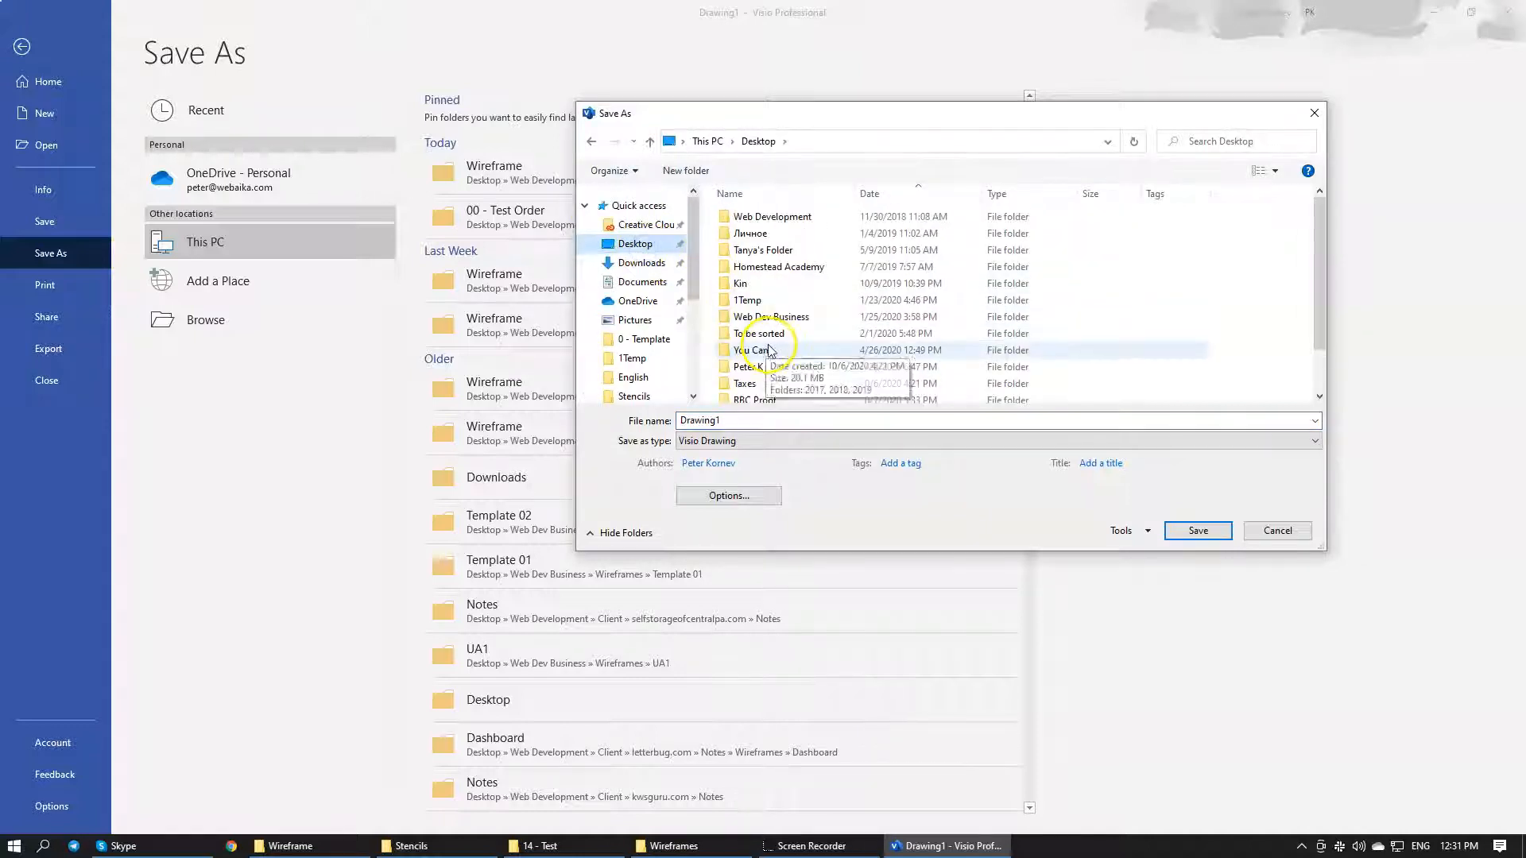
pyautogui.doubleClick(778, 218)
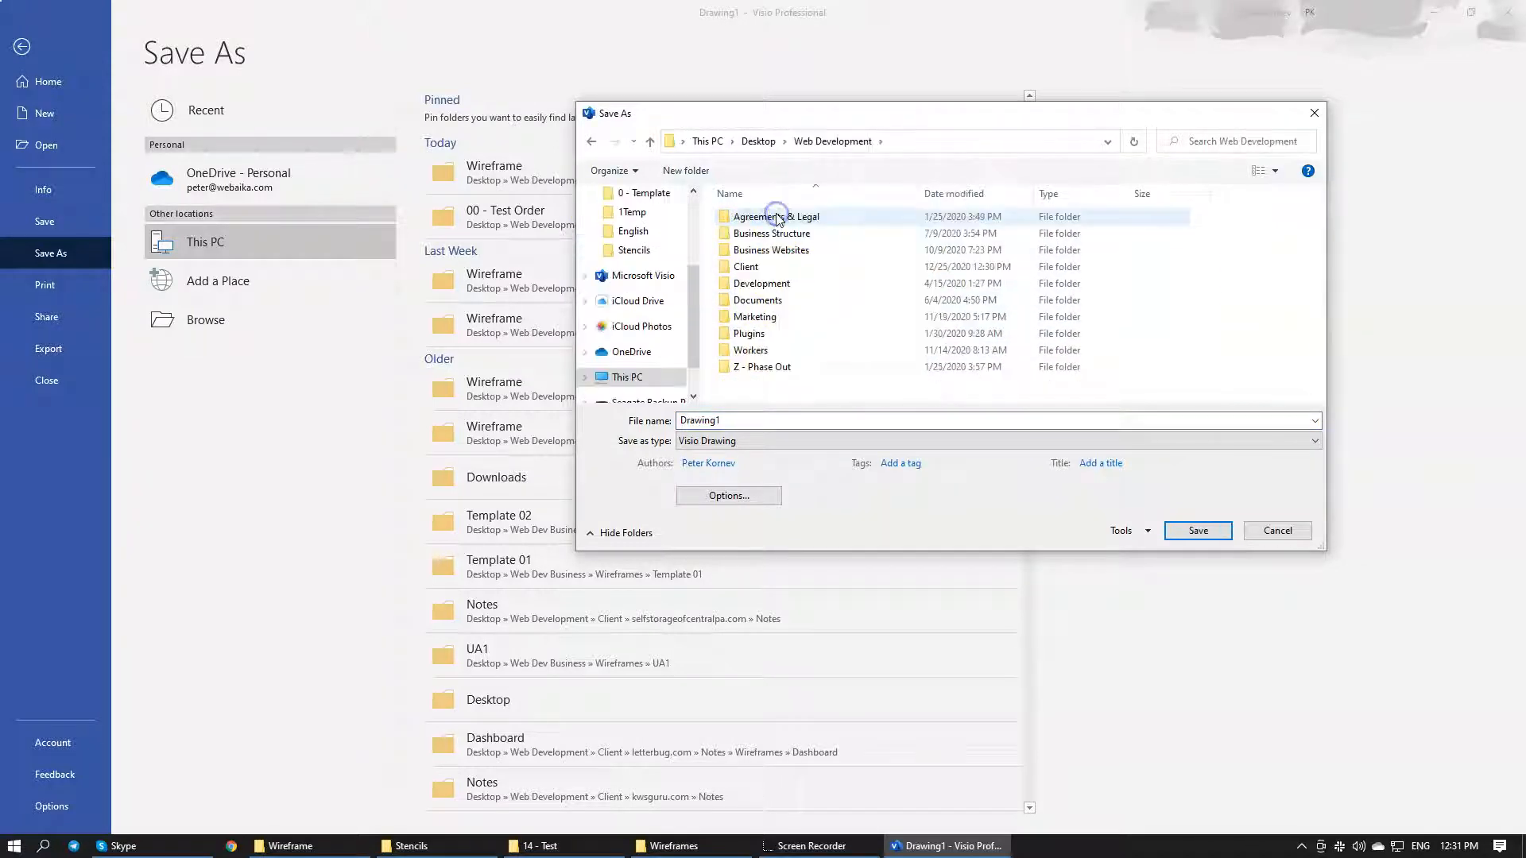
pyautogui.doubleClick(753, 269)
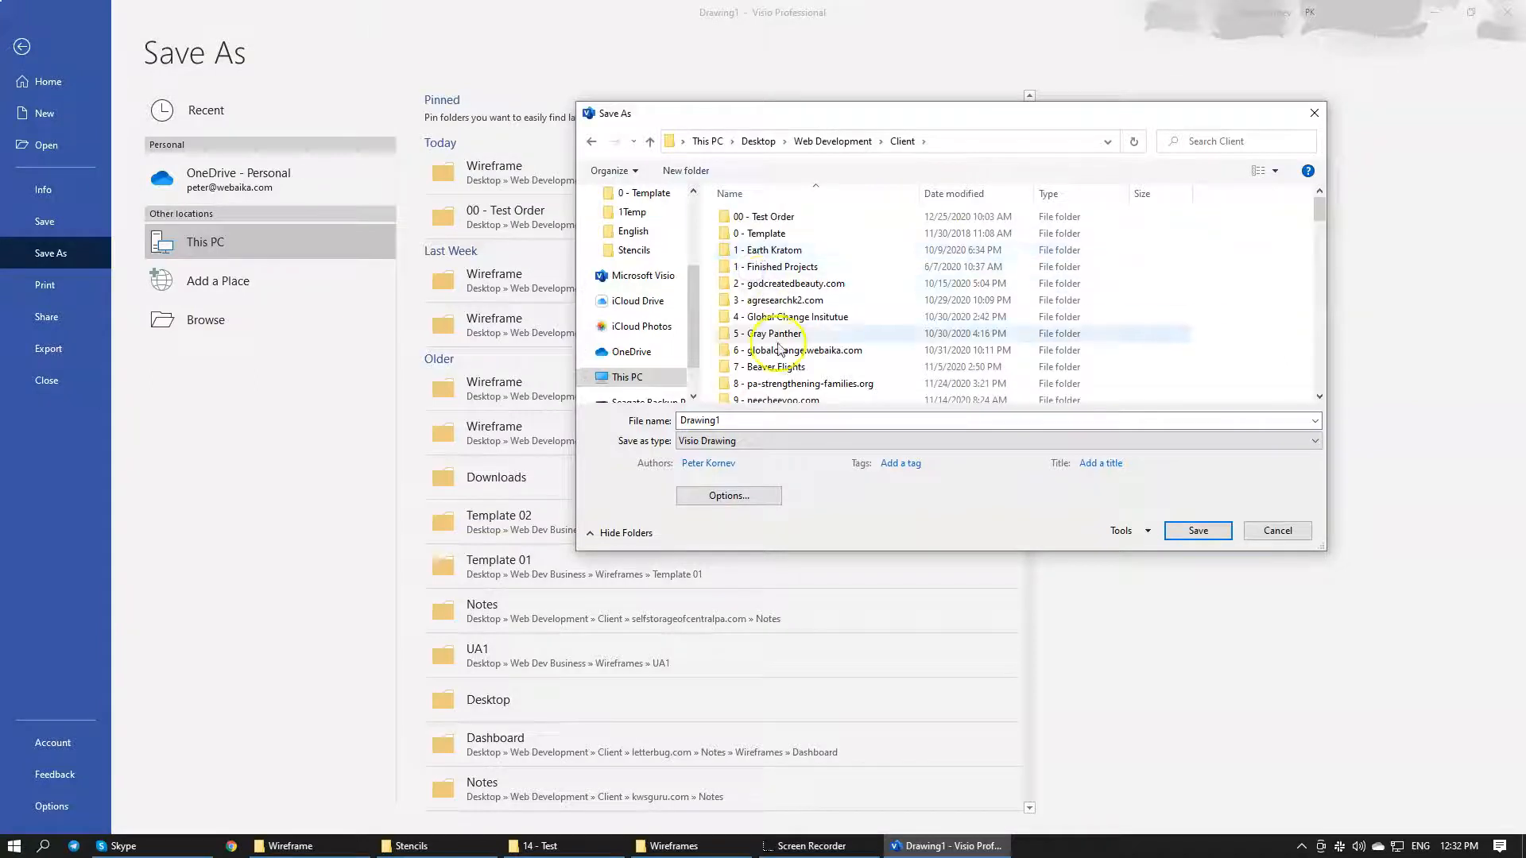
pyautogui.scroll(-2, 783, 358)
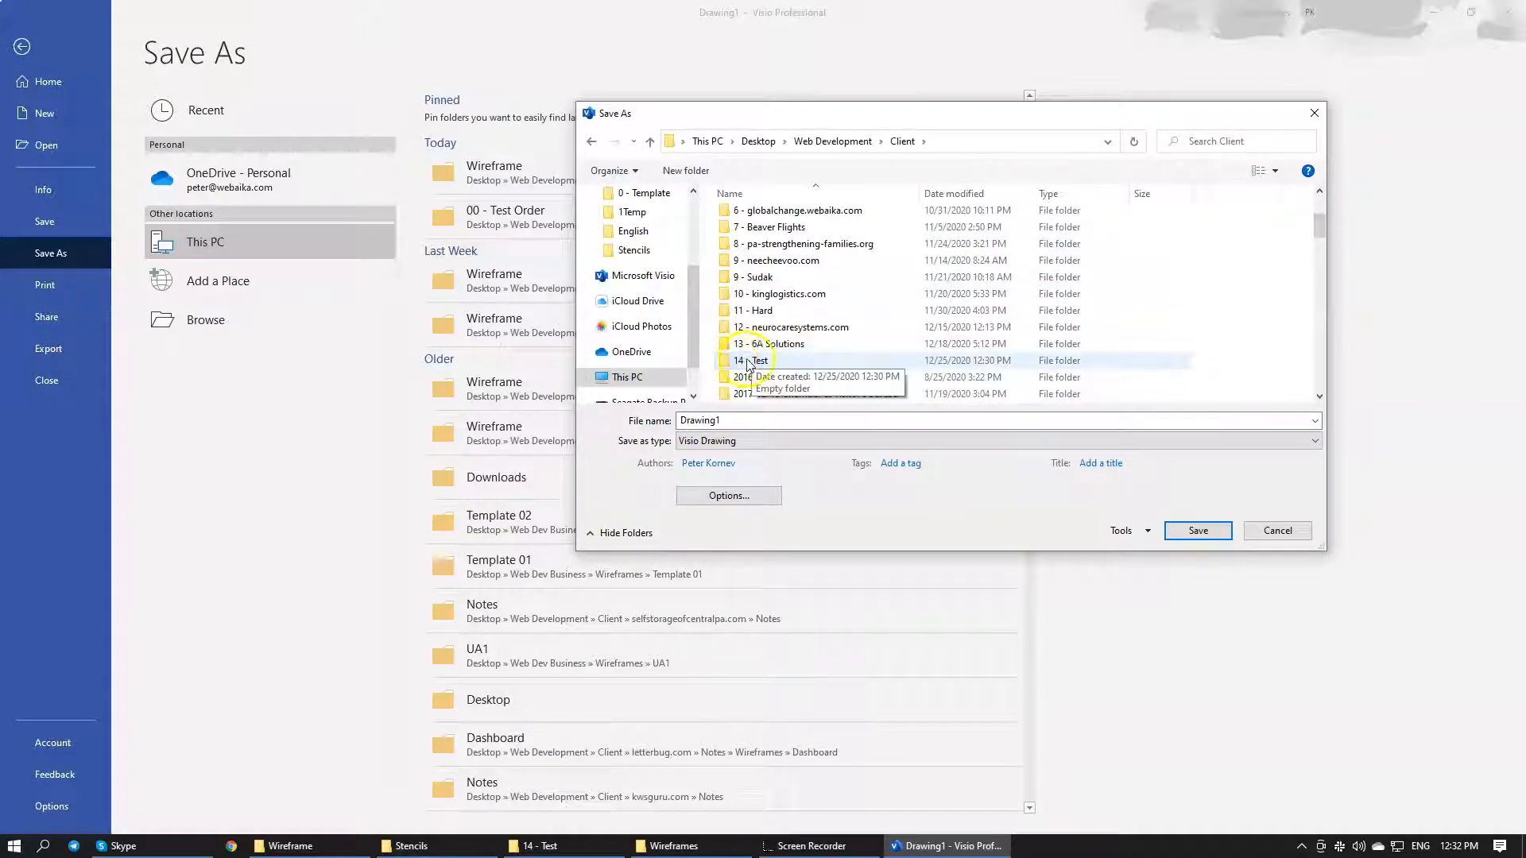
pyautogui.doubleClick(750, 365)
pyautogui.doubleClick(728, 426)
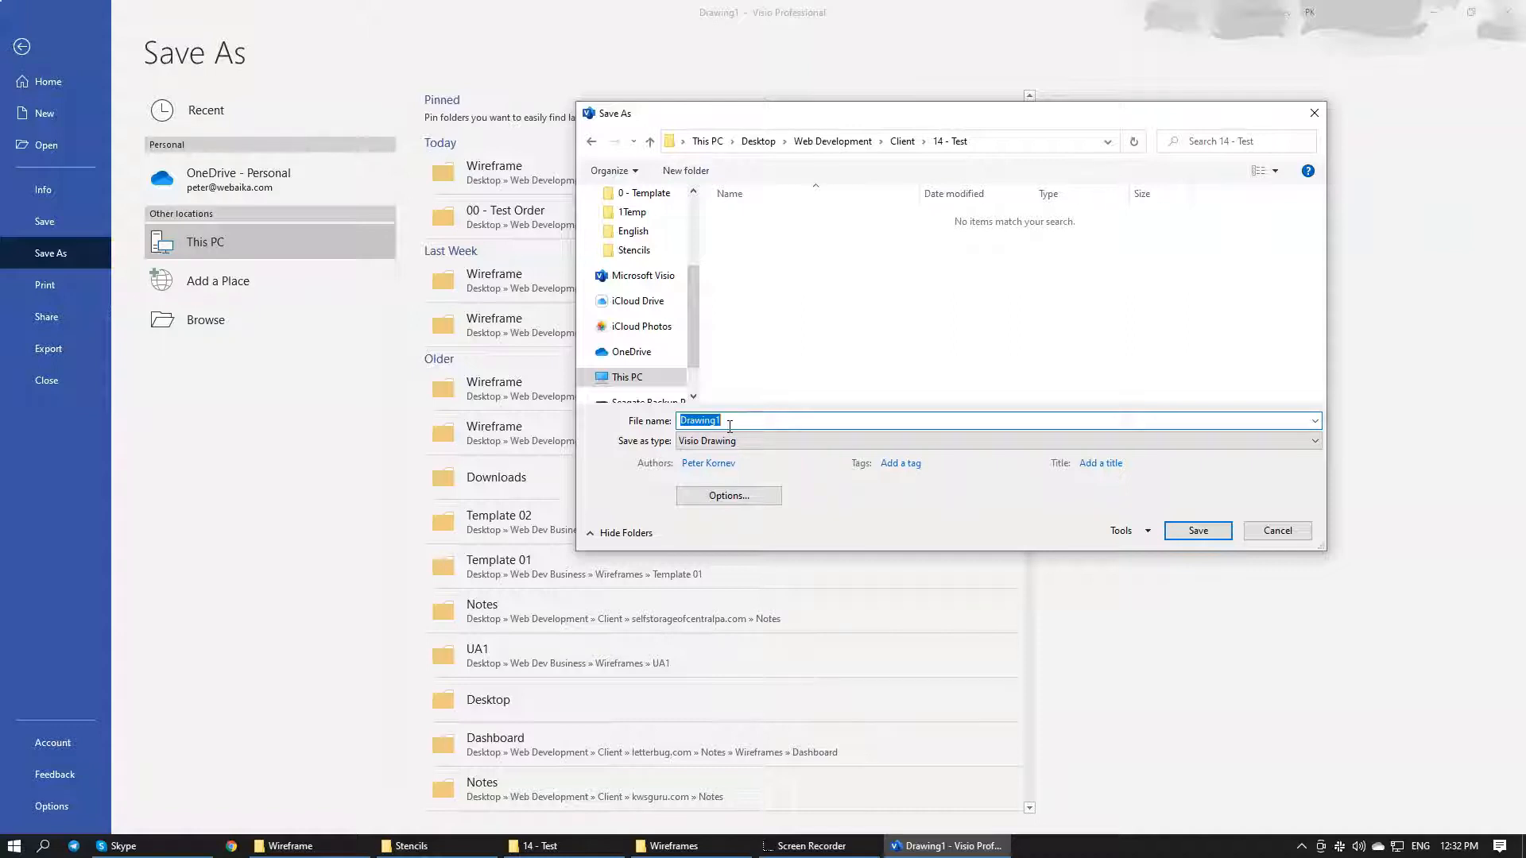
pyautogui.press('Return')
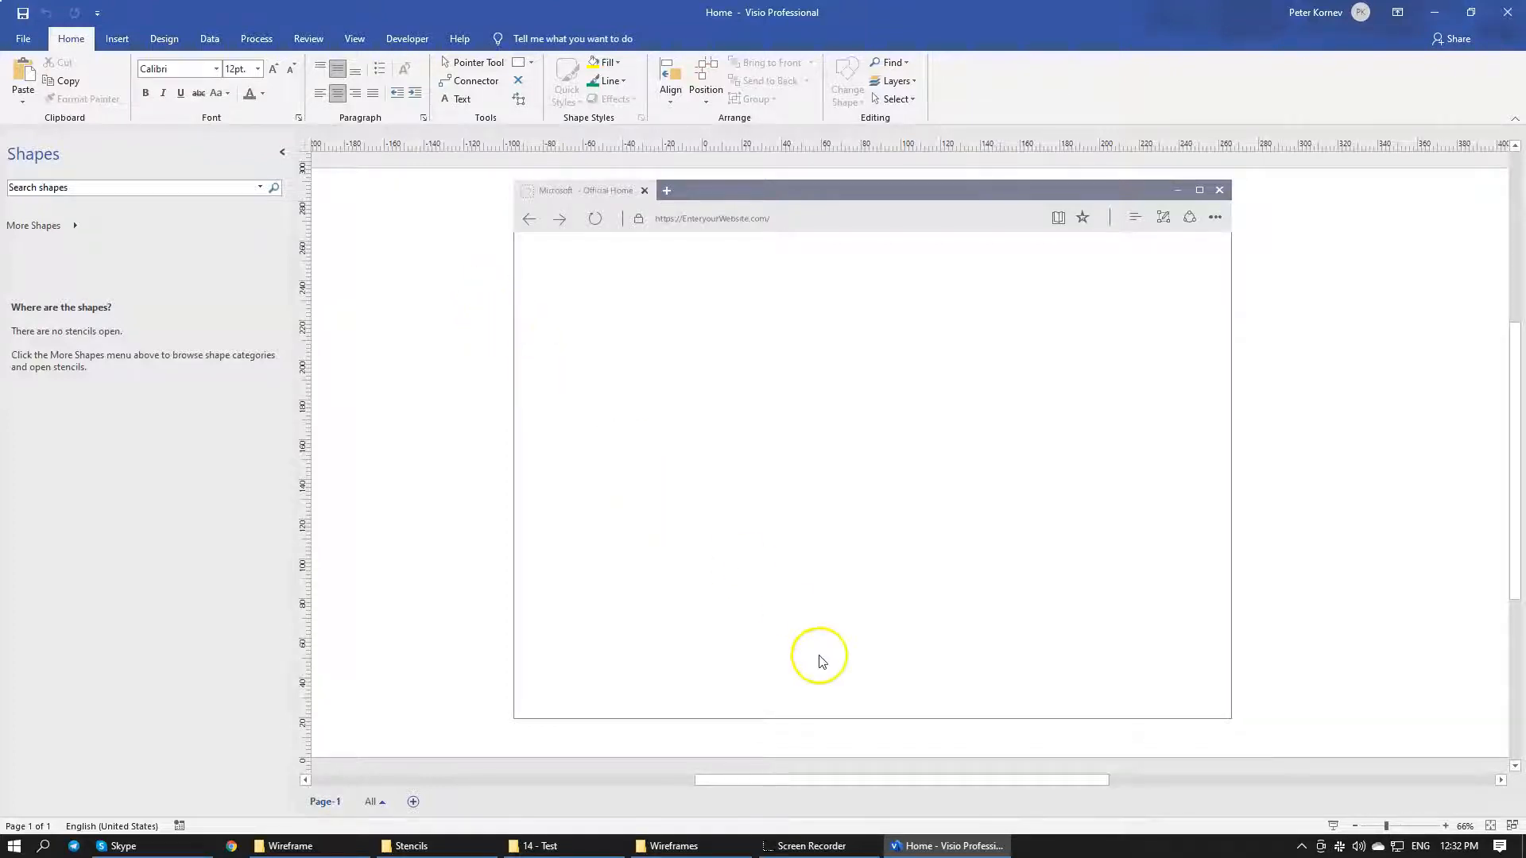
# Compare the template's Wireframes folder with the Home file saved in the 14 - Test folder, and return to the Home drawing
pyautogui.click(685, 849)
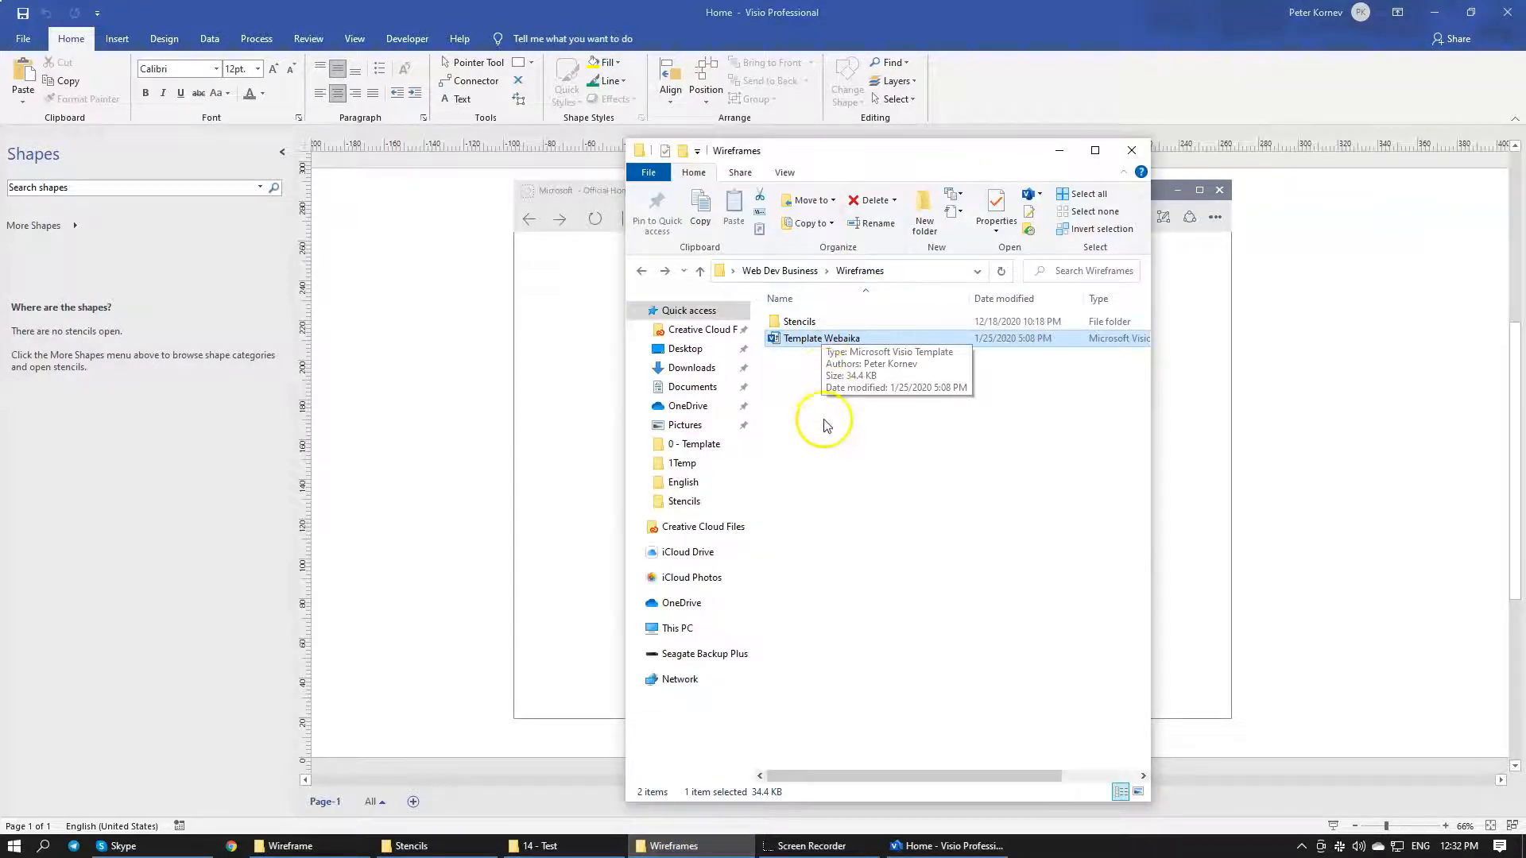
pyautogui.click(557, 846)
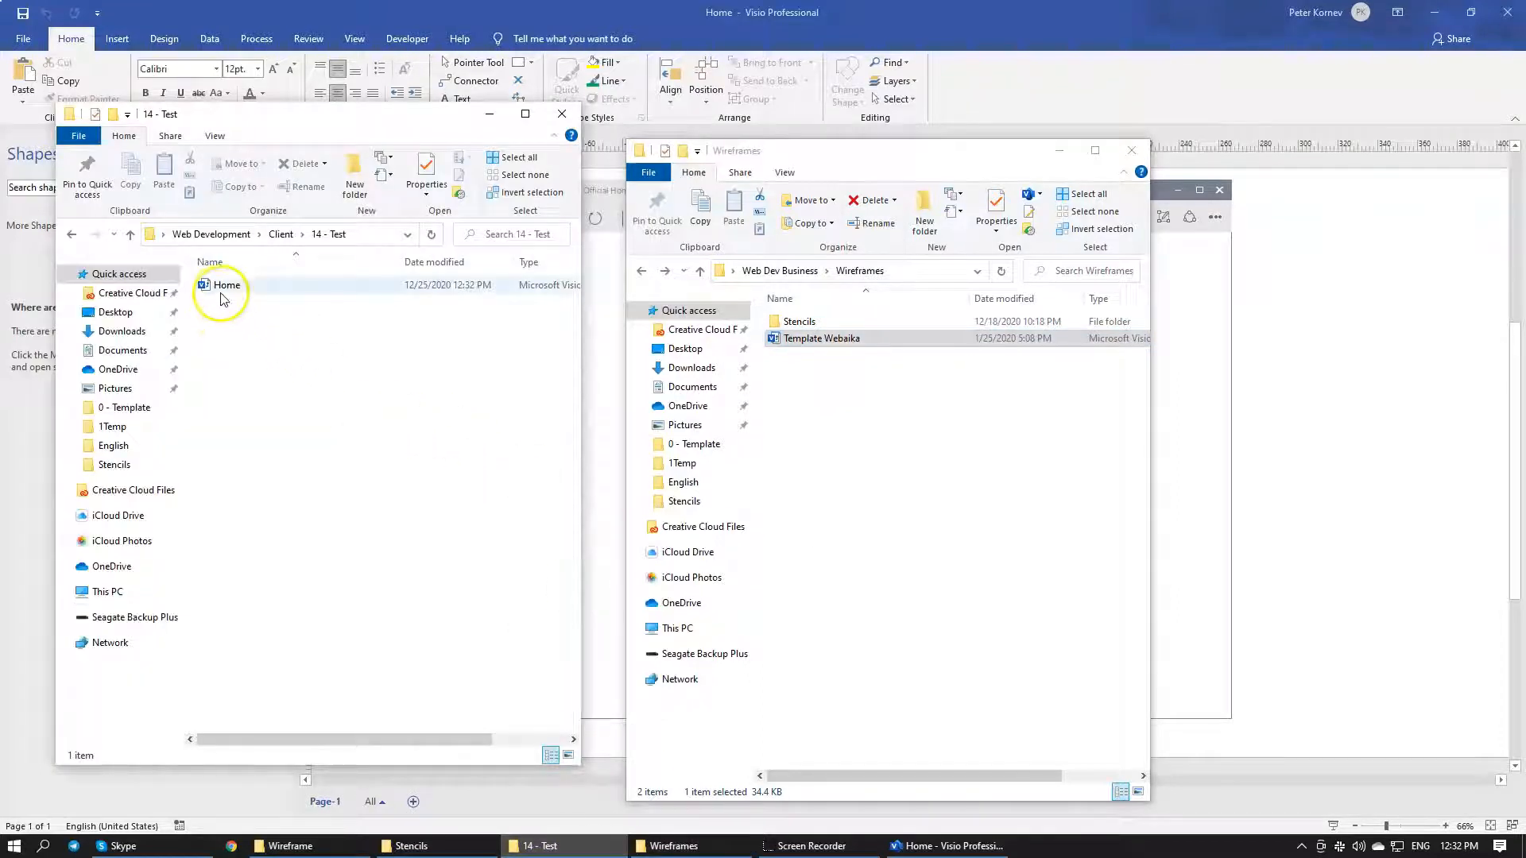
pyautogui.click(229, 337)
pyautogui.click(874, 520)
pyautogui.click(289, 335)
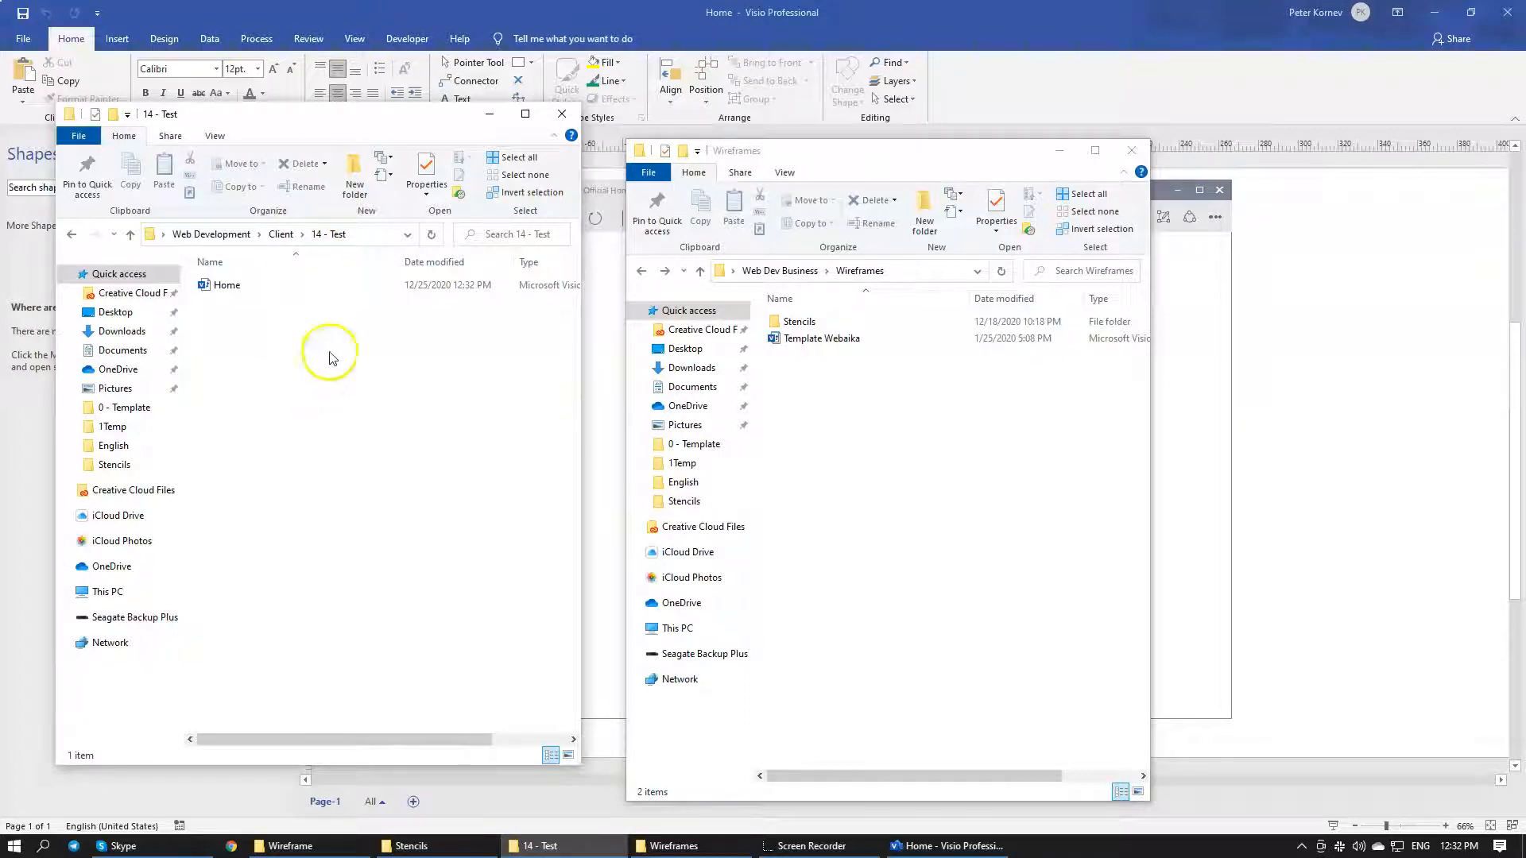
pyautogui.click(910, 503)
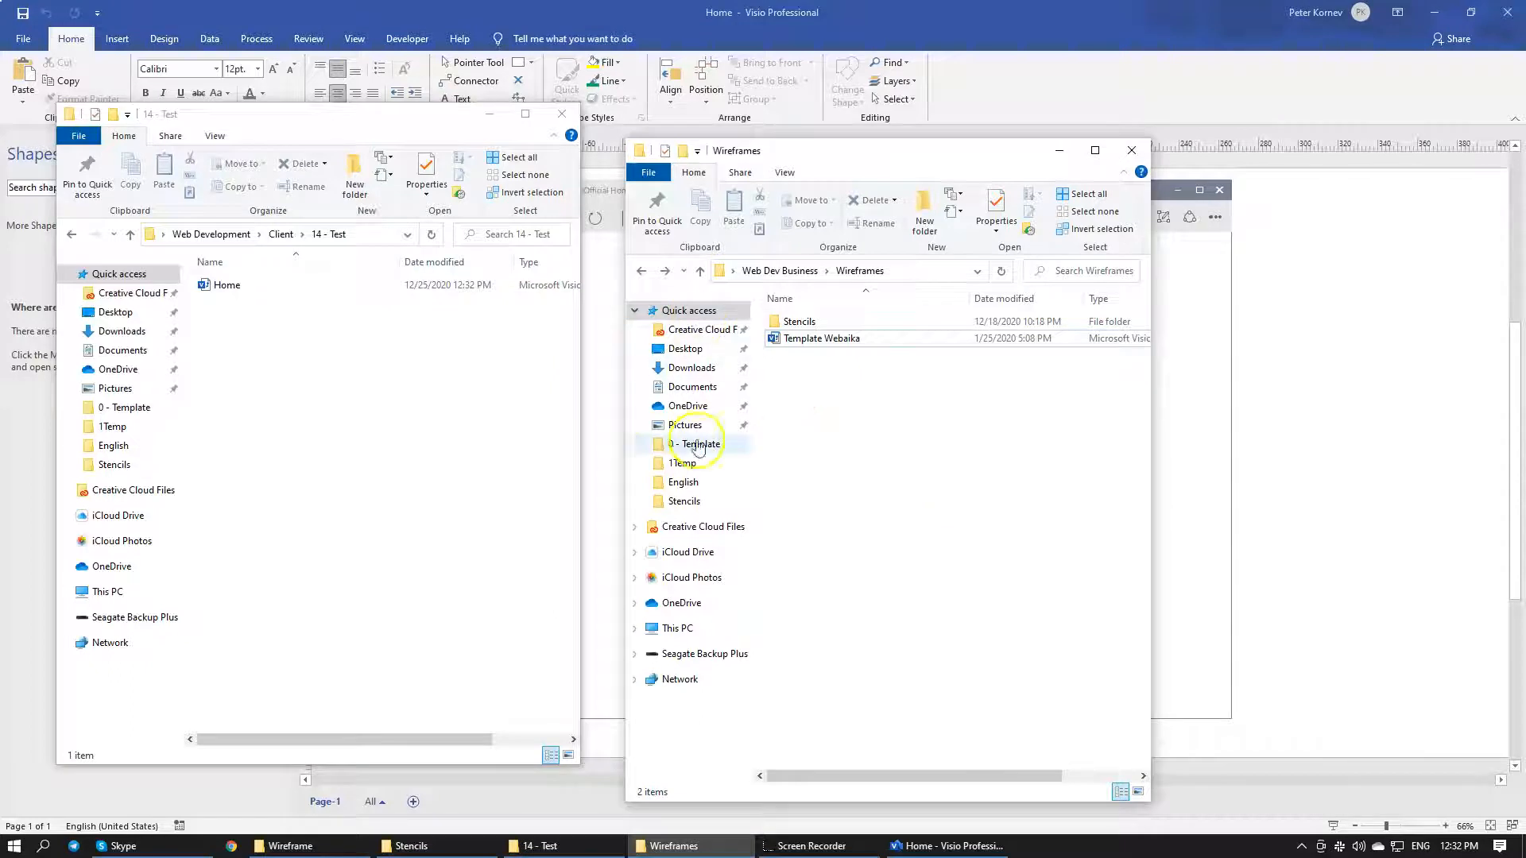
pyautogui.click(401, 370)
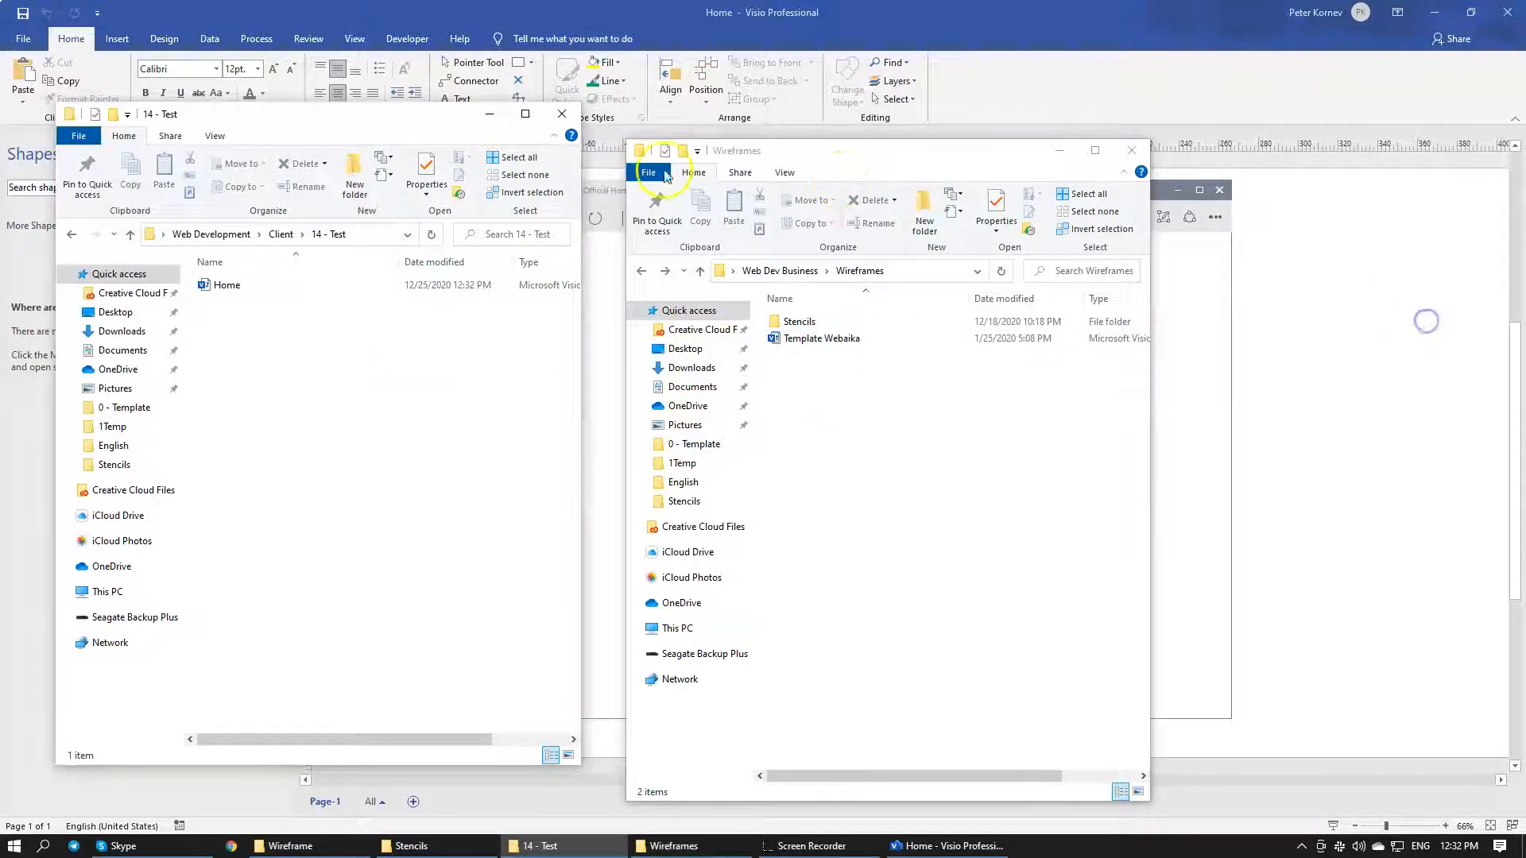
pyautogui.moveTo(433, 119); pyautogui.dragTo(1265, 198)
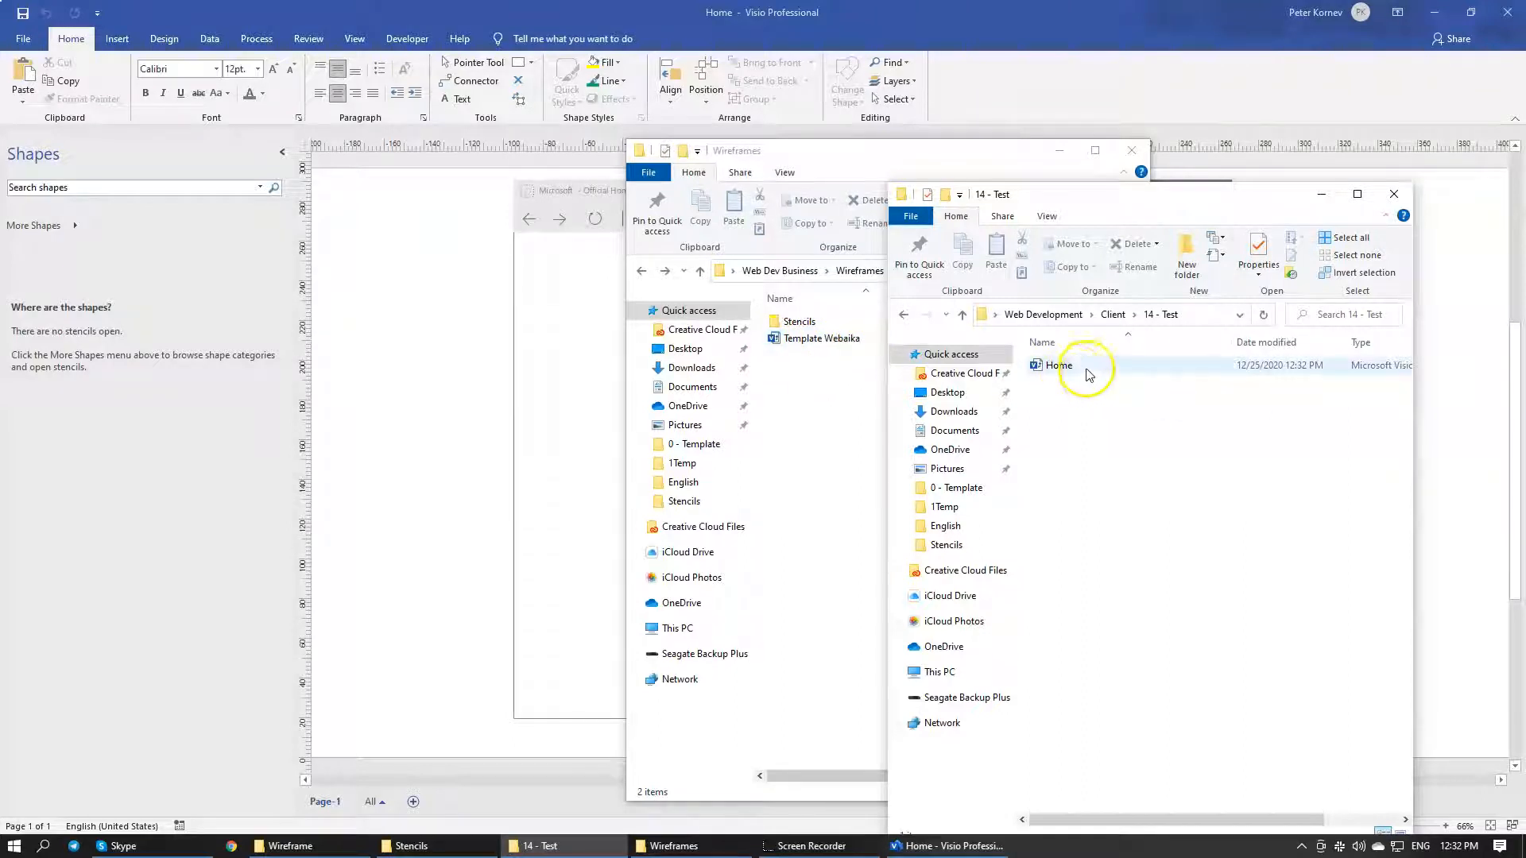
pyautogui.click(646, 238)
pyautogui.moveTo(1128, 198); pyautogui.dragTo(385, 263)
pyautogui.click(366, 199)
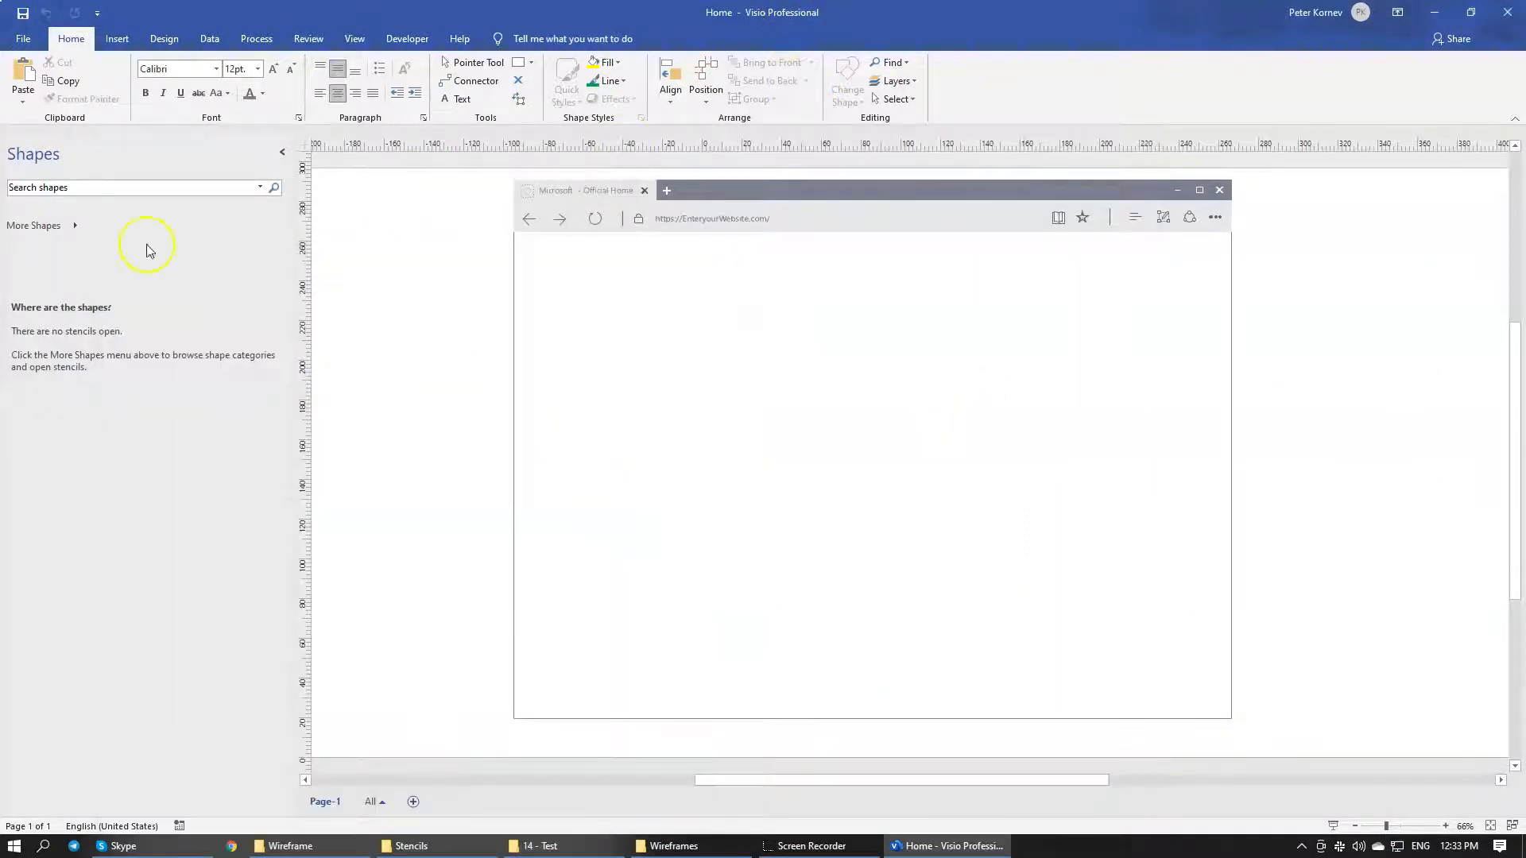
pyautogui.click(73, 227)
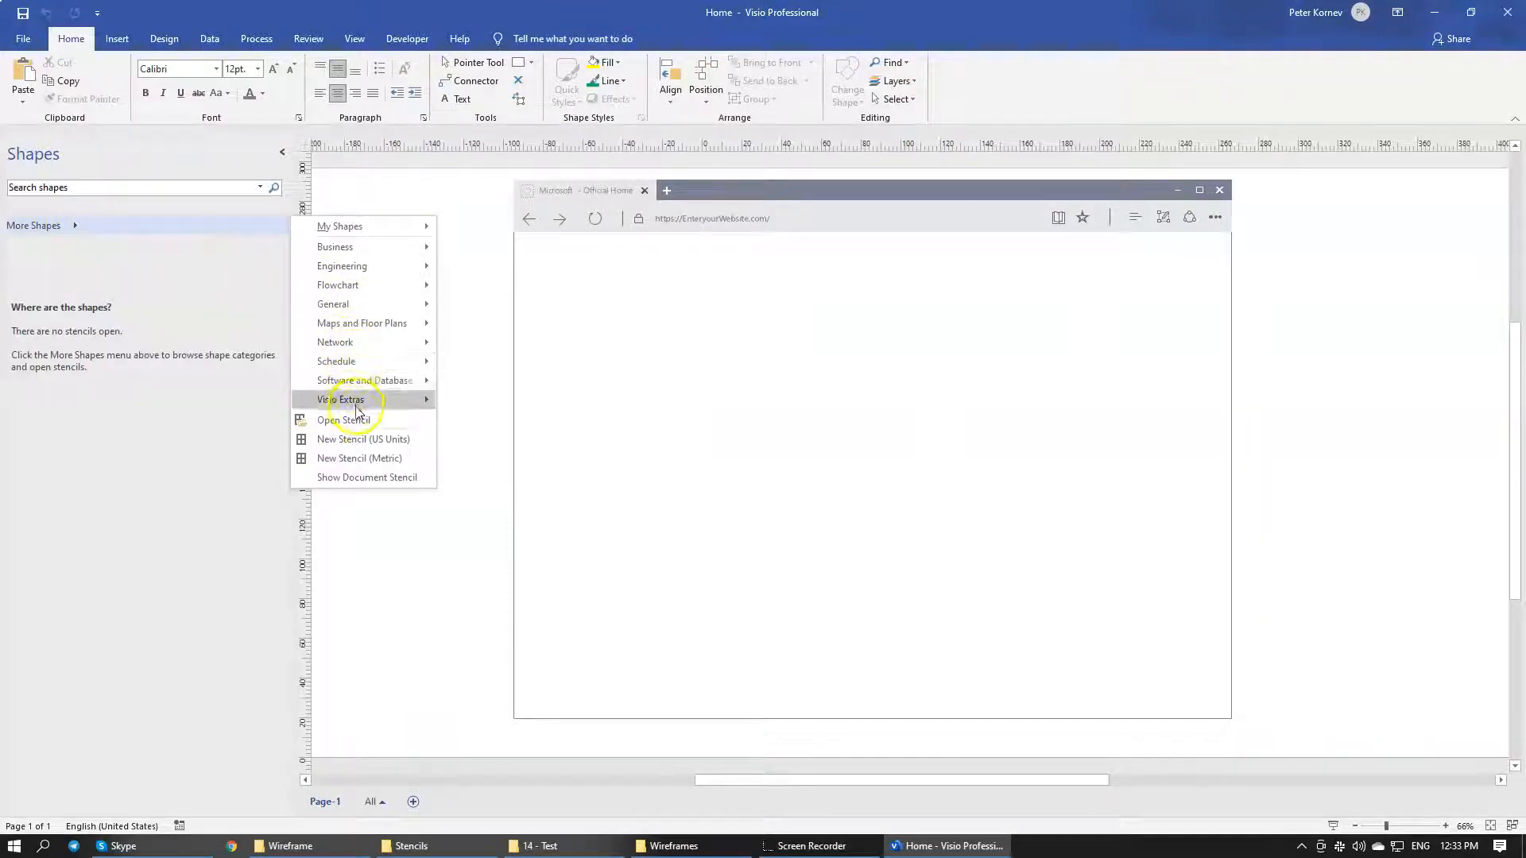
pyautogui.click(360, 430)
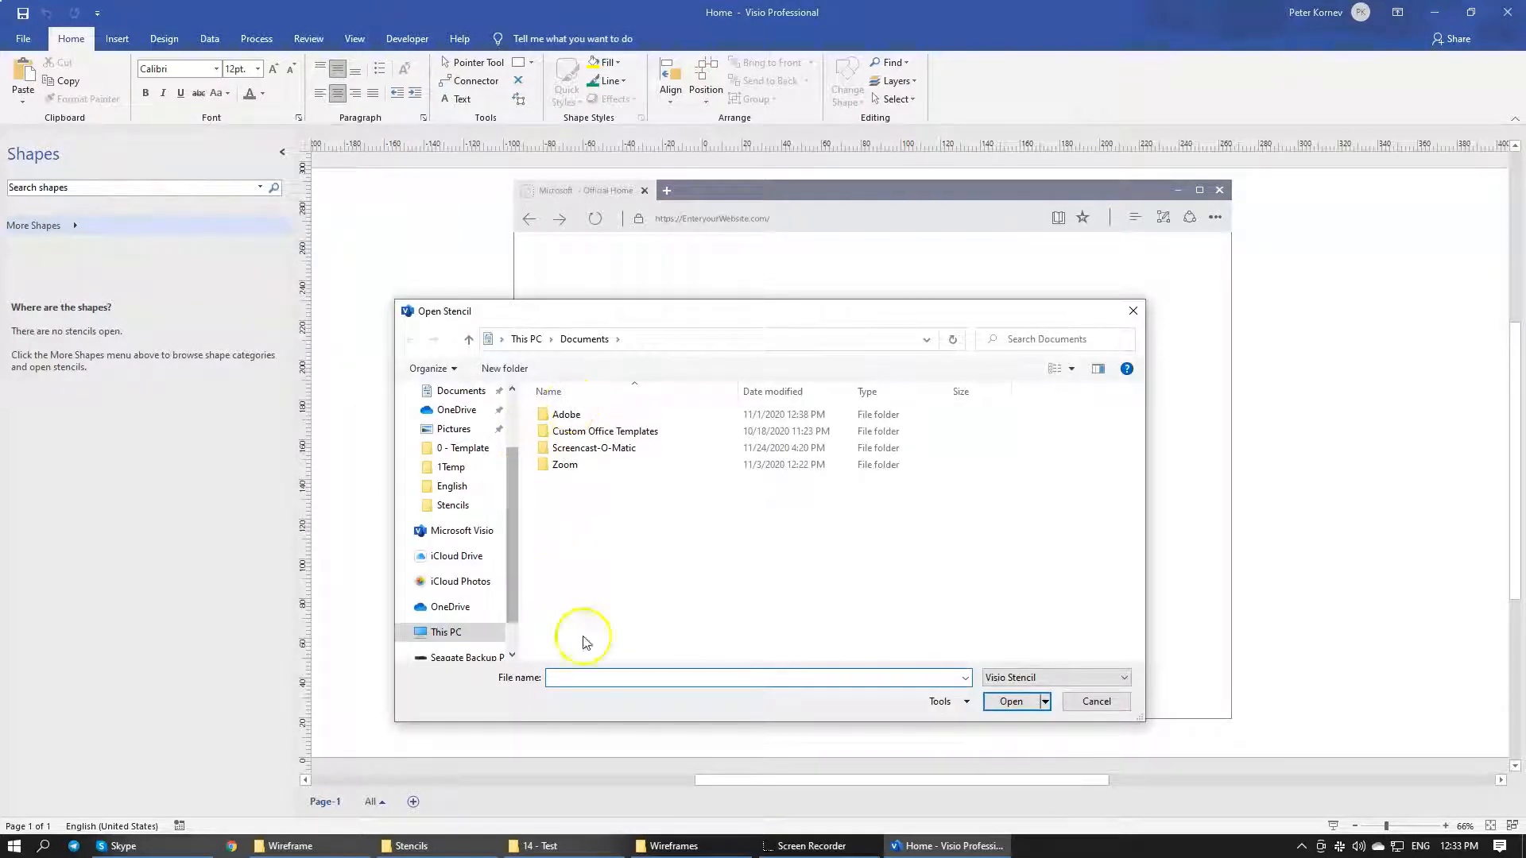
pyautogui.click(411, 845)
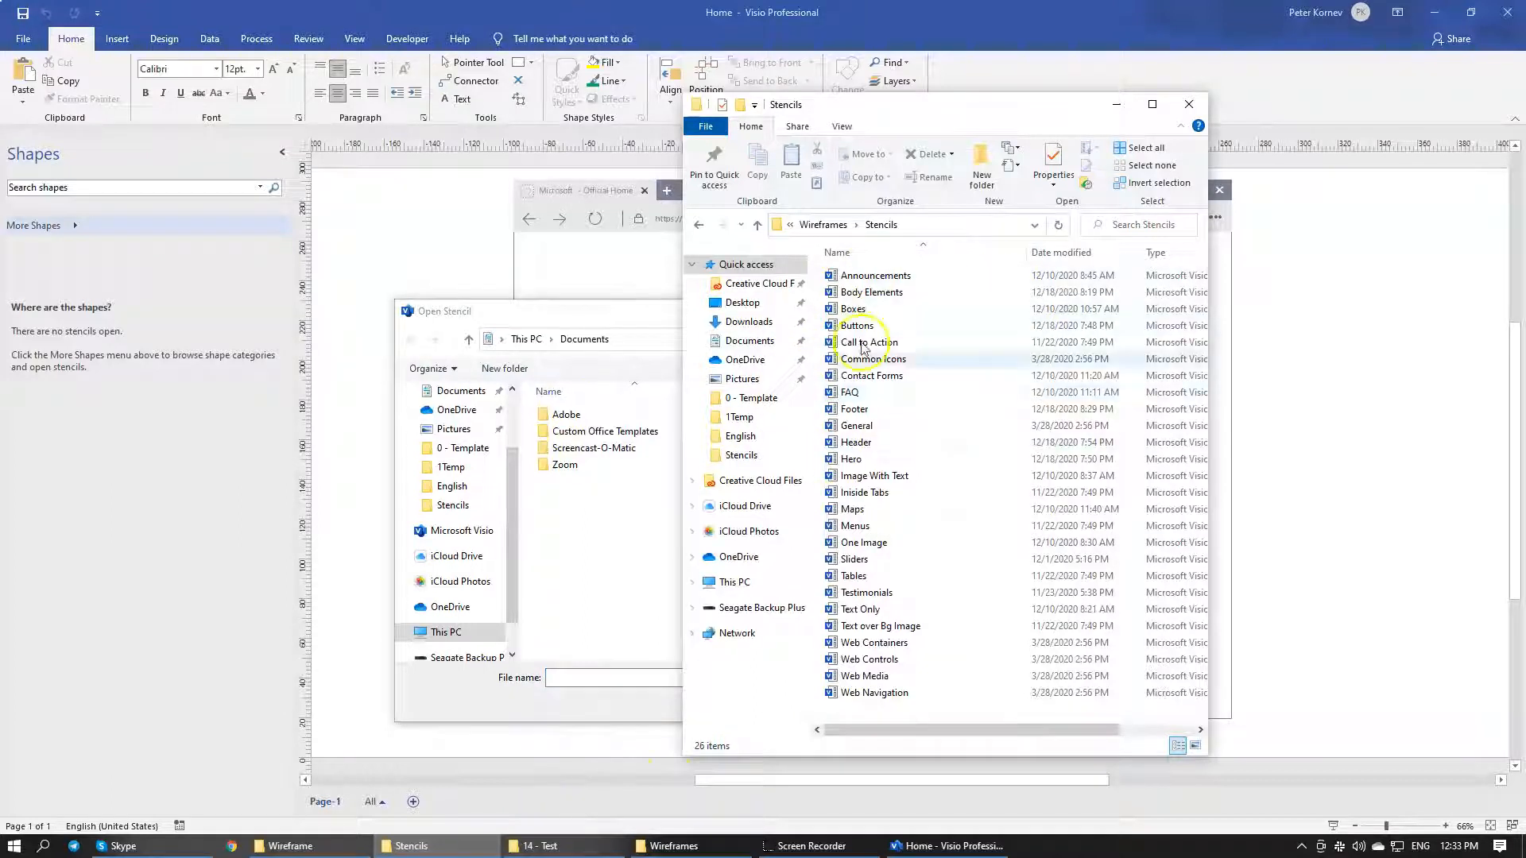
pyautogui.click(613, 325)
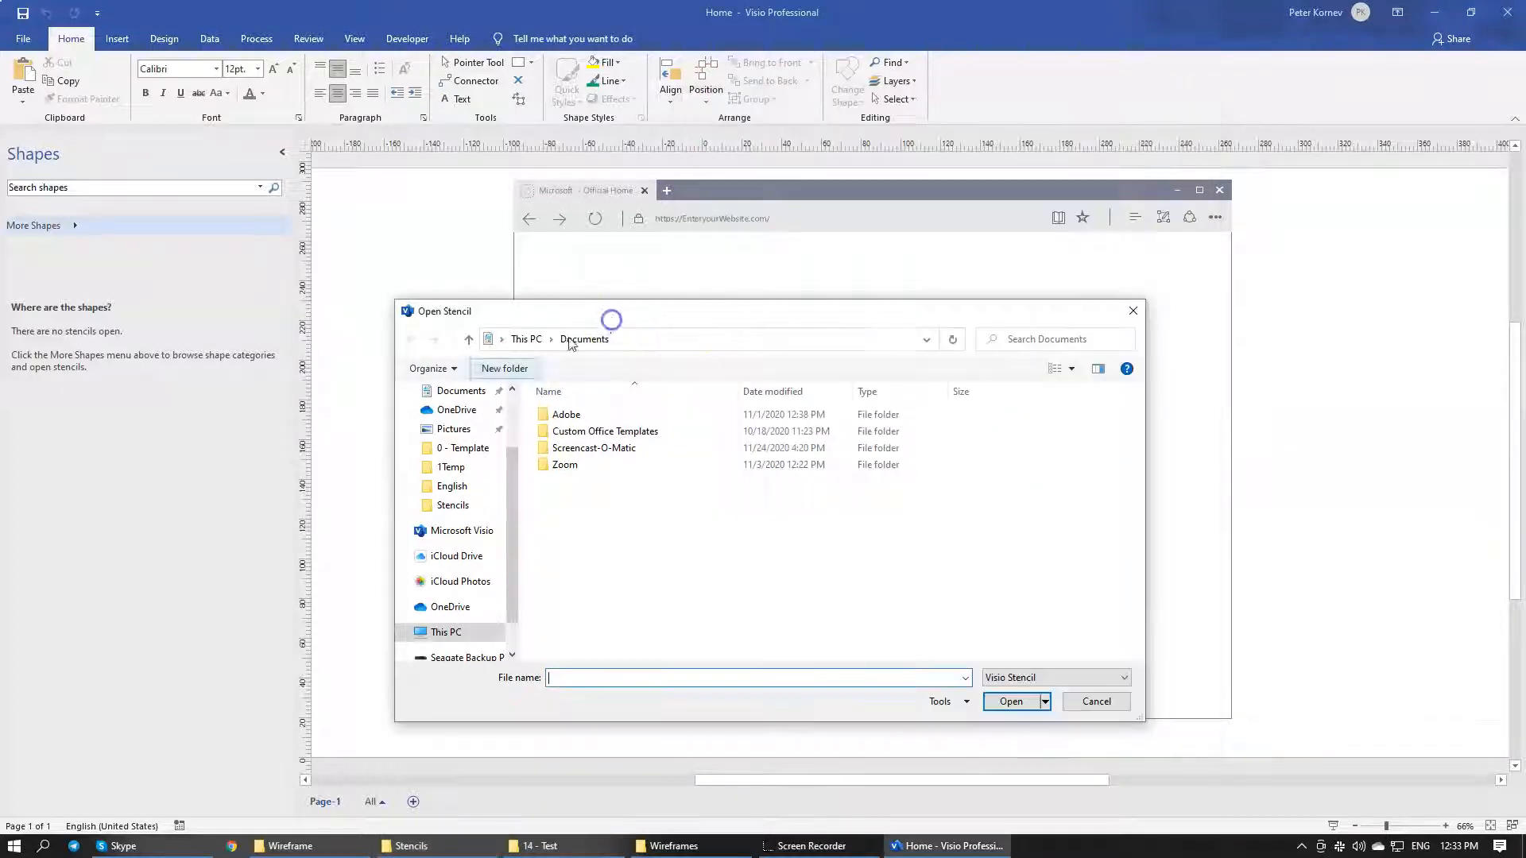
pyautogui.scroll(2, 453, 445)
pyautogui.click(459, 445)
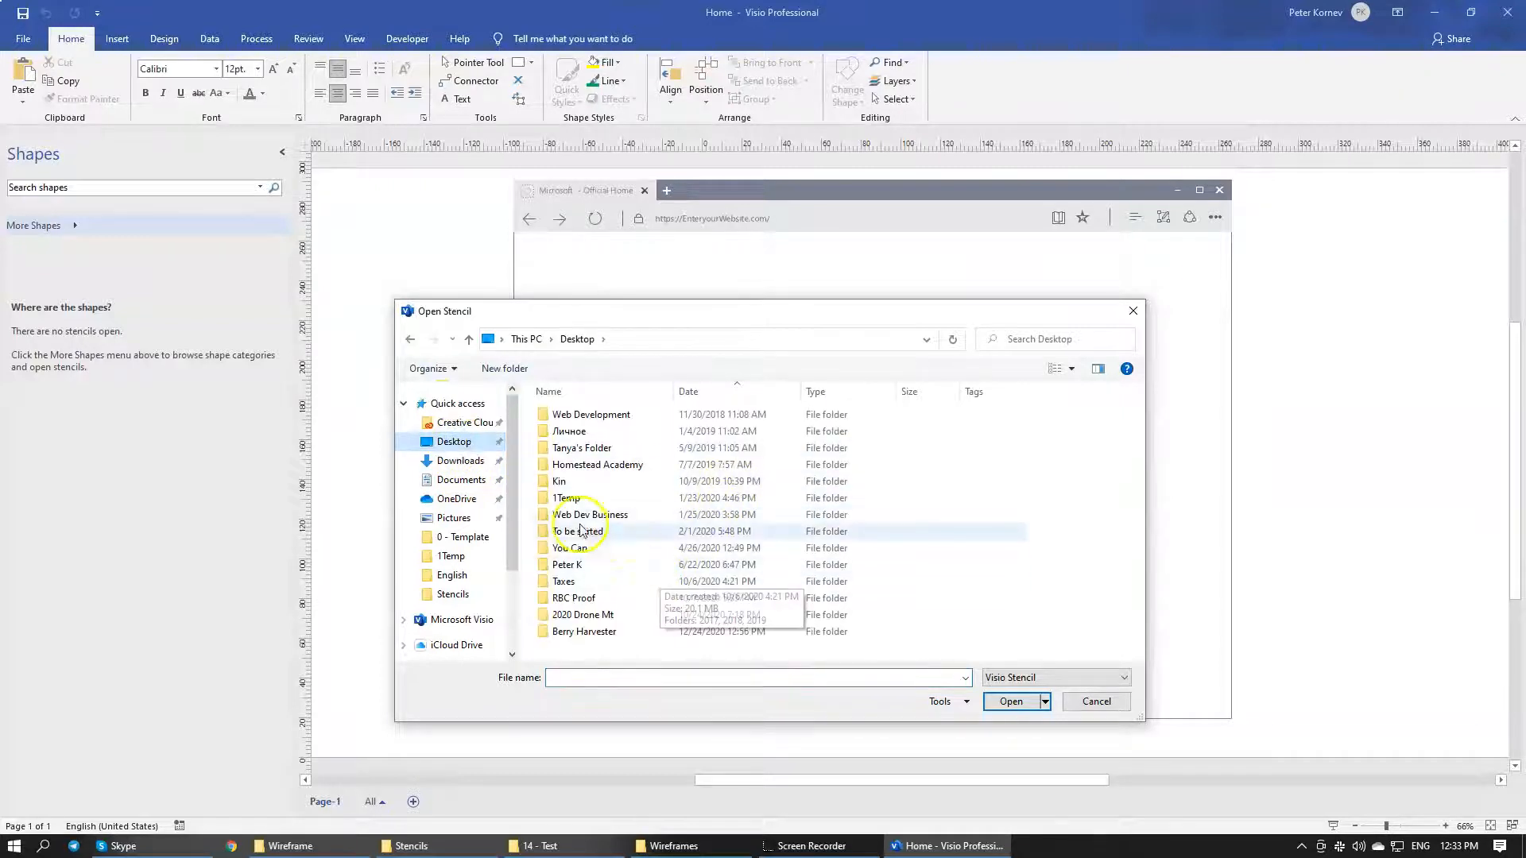
pyautogui.doubleClick(573, 515)
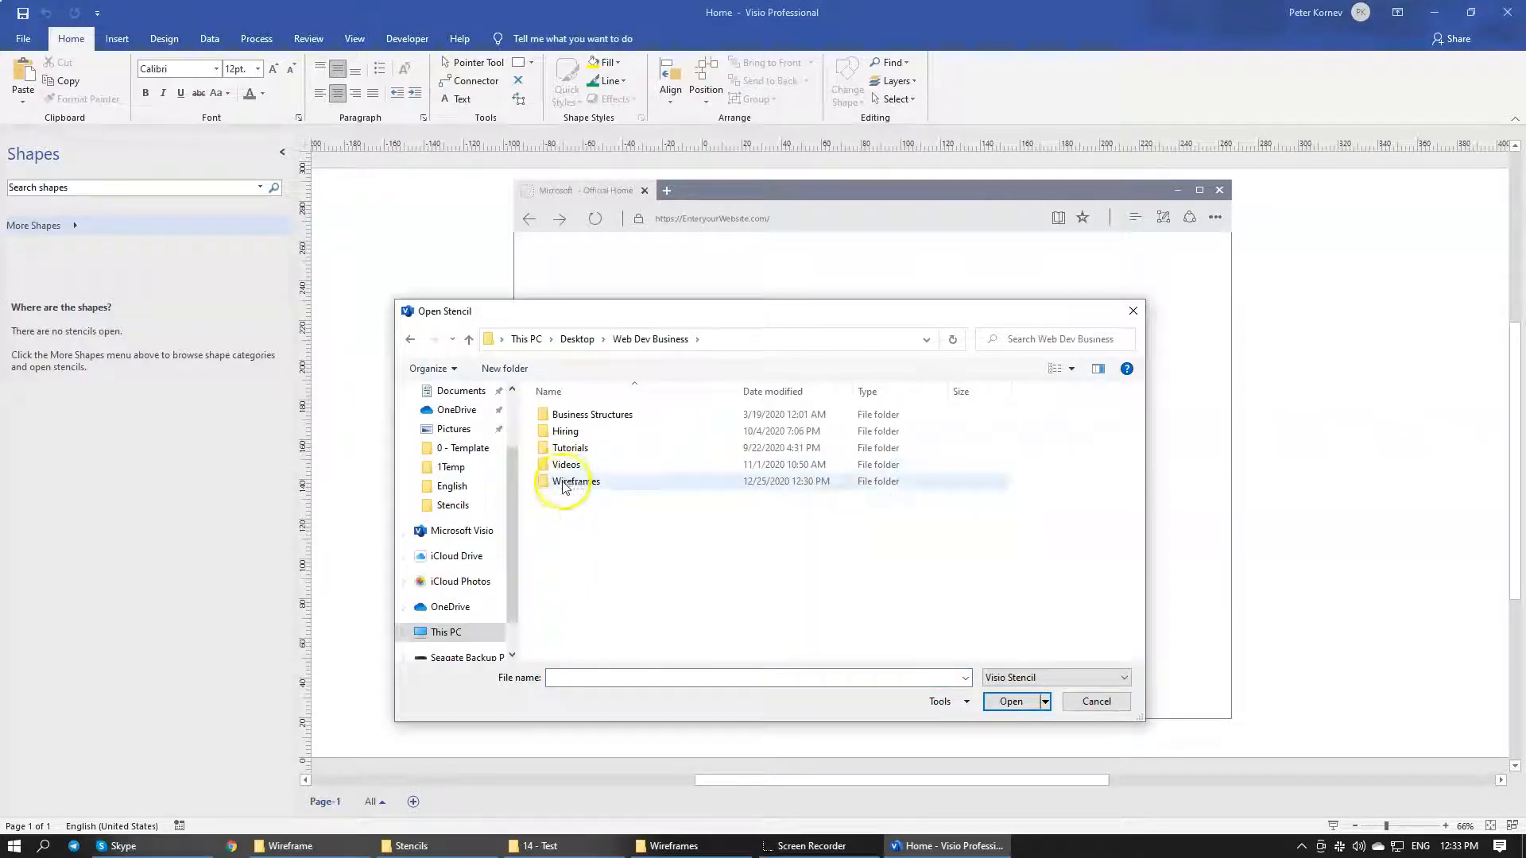
pyautogui.doubleClick(564, 486)
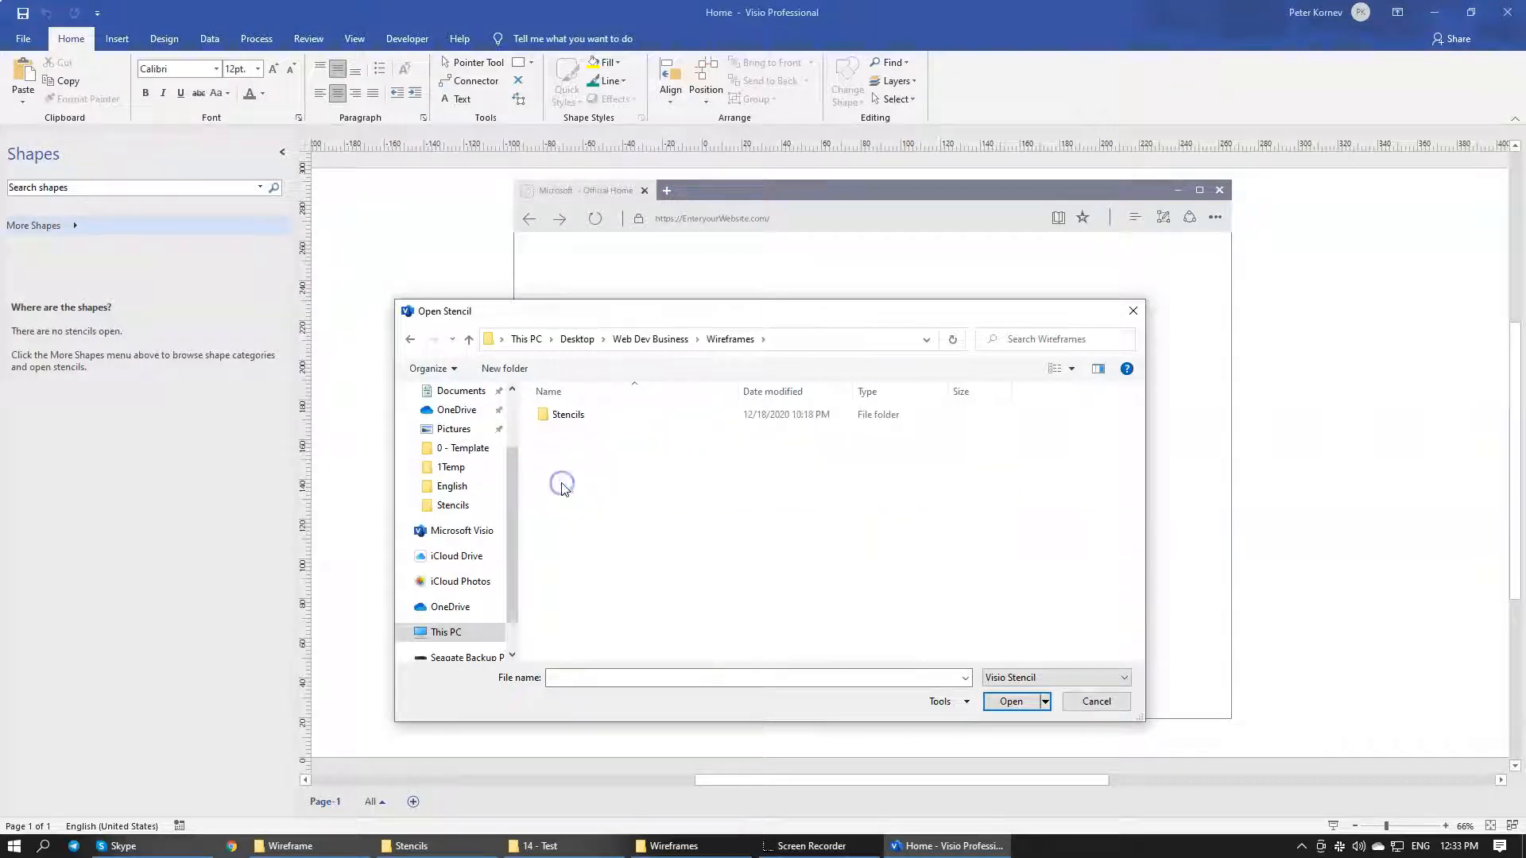
pyautogui.doubleClick(568, 427)
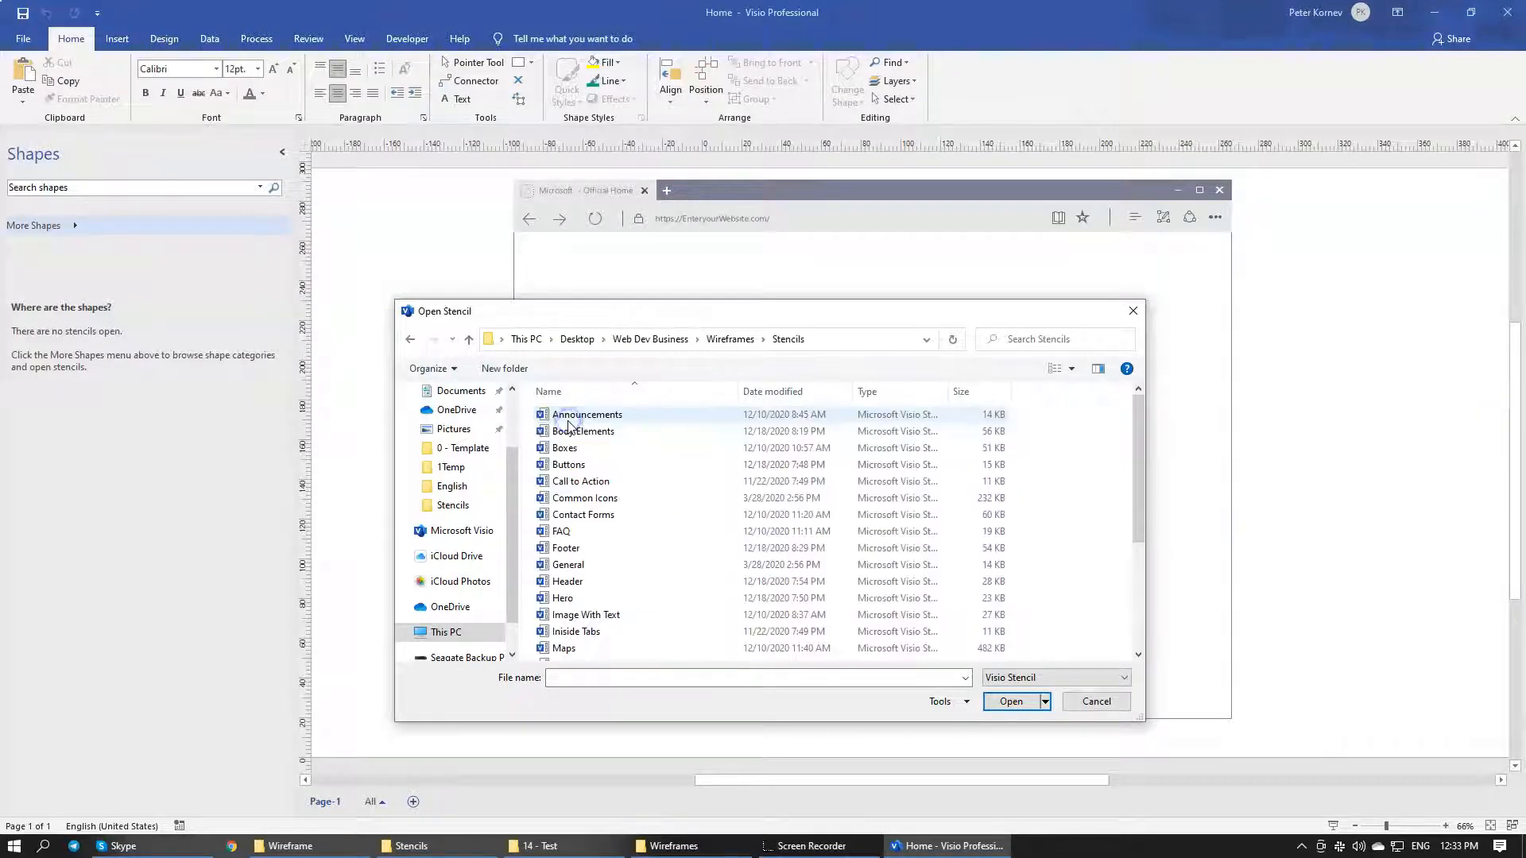
pyautogui.click(591, 416)
pyautogui.scroll(-4, 604, 476)
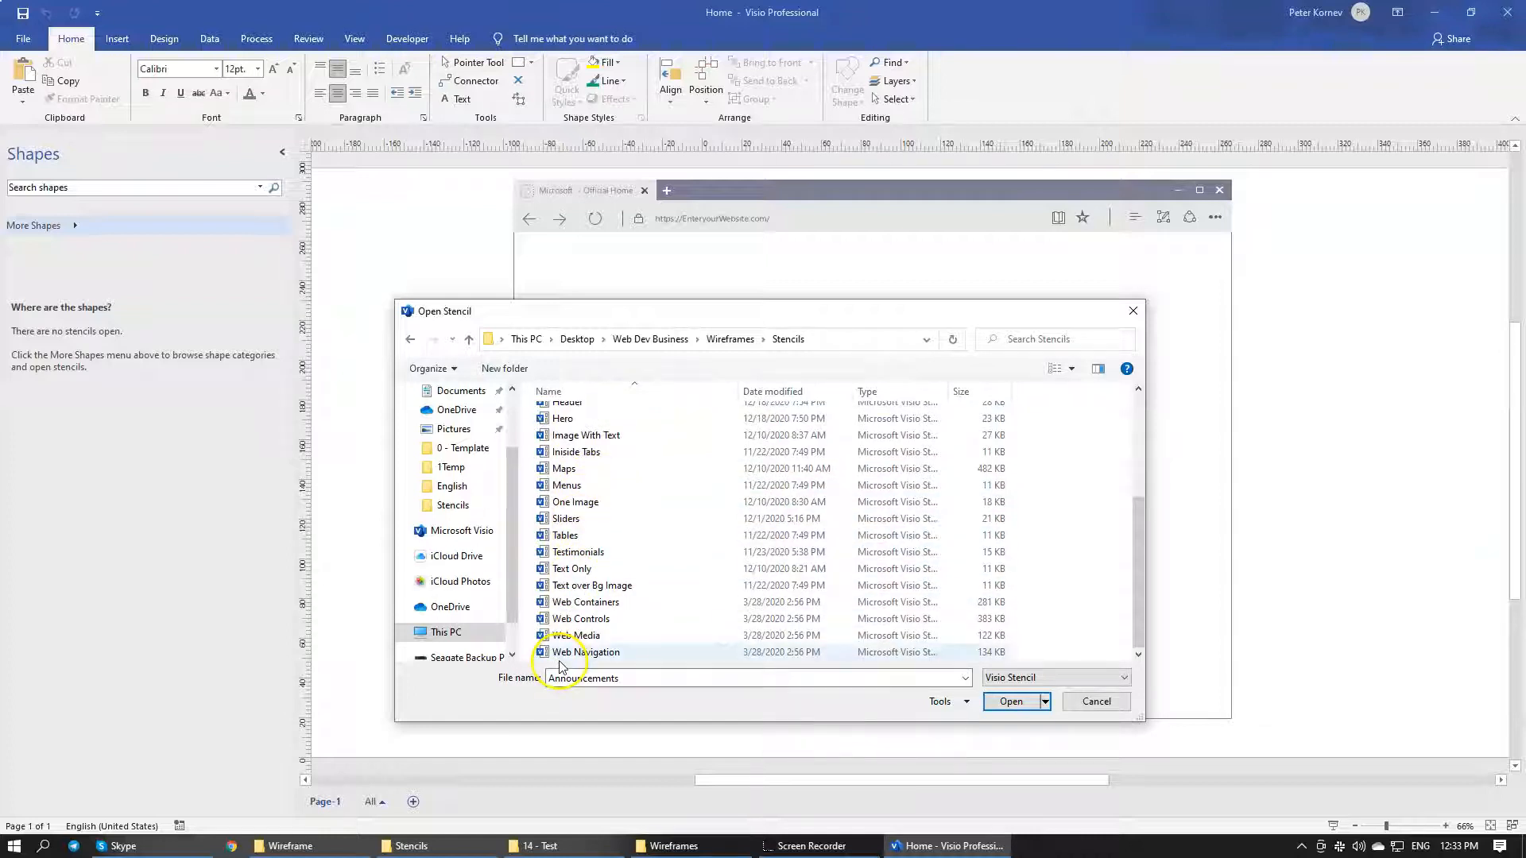
pyautogui.click(1133, 311)
# Open the Stencils folder inside Wireframes in File Explorer and copy its full folder path
pyautogui.click(673, 845)
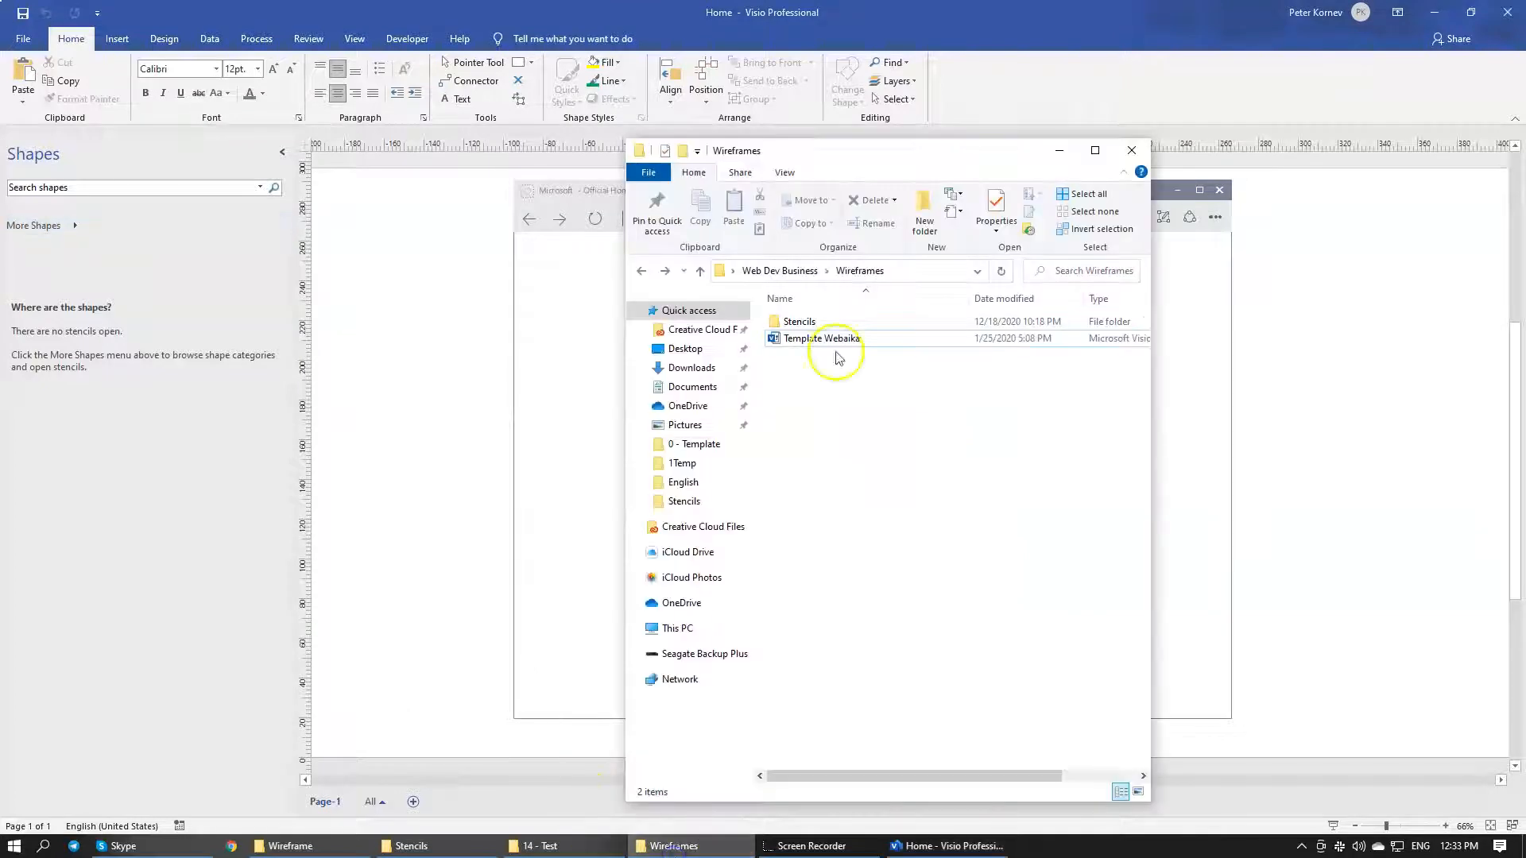
pyautogui.doubleClick(824, 321)
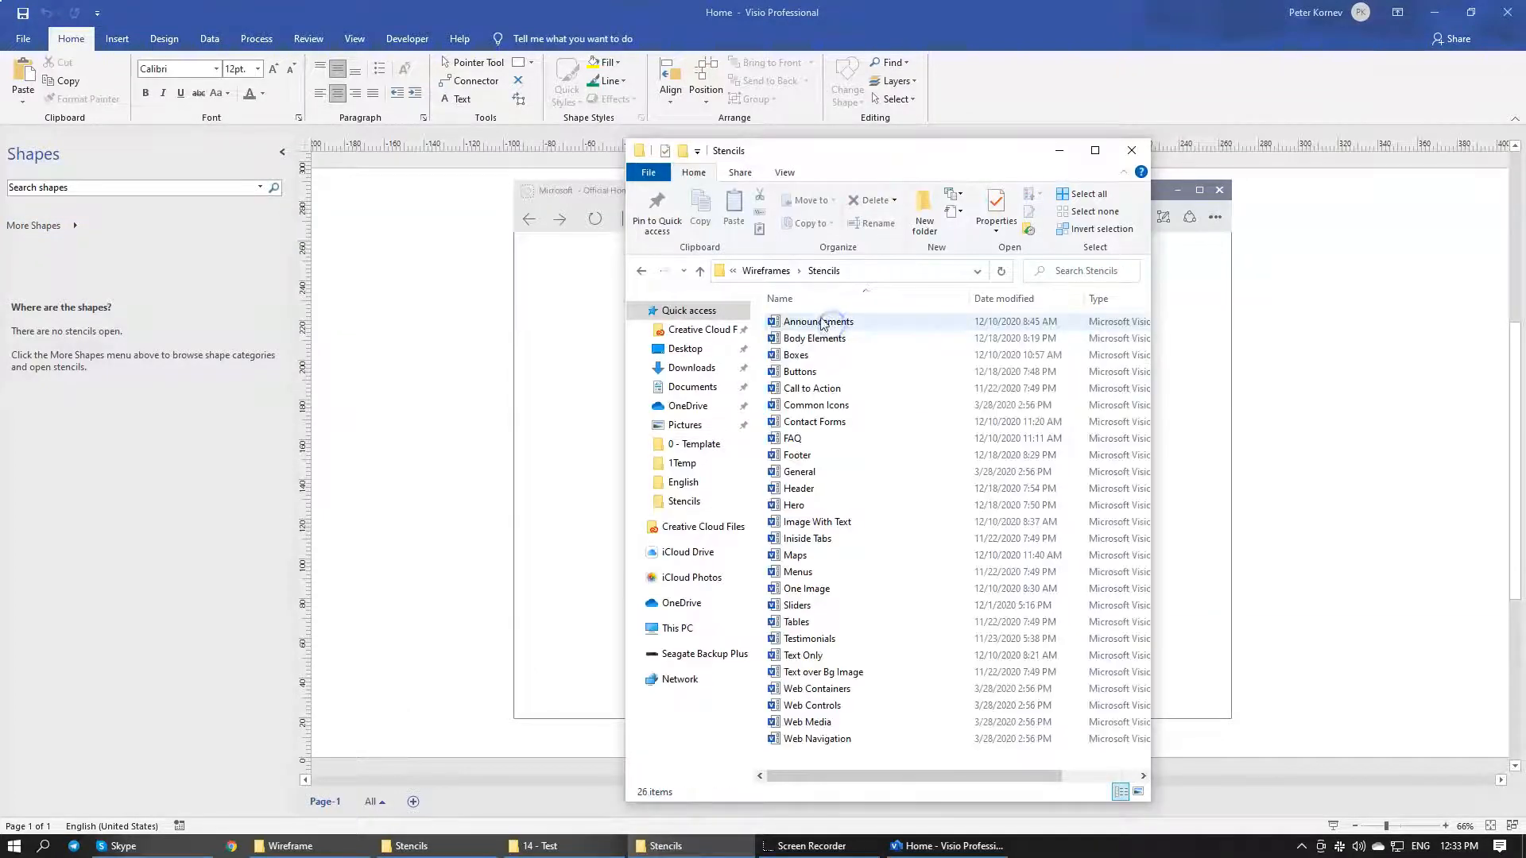
pyautogui.click(906, 271)
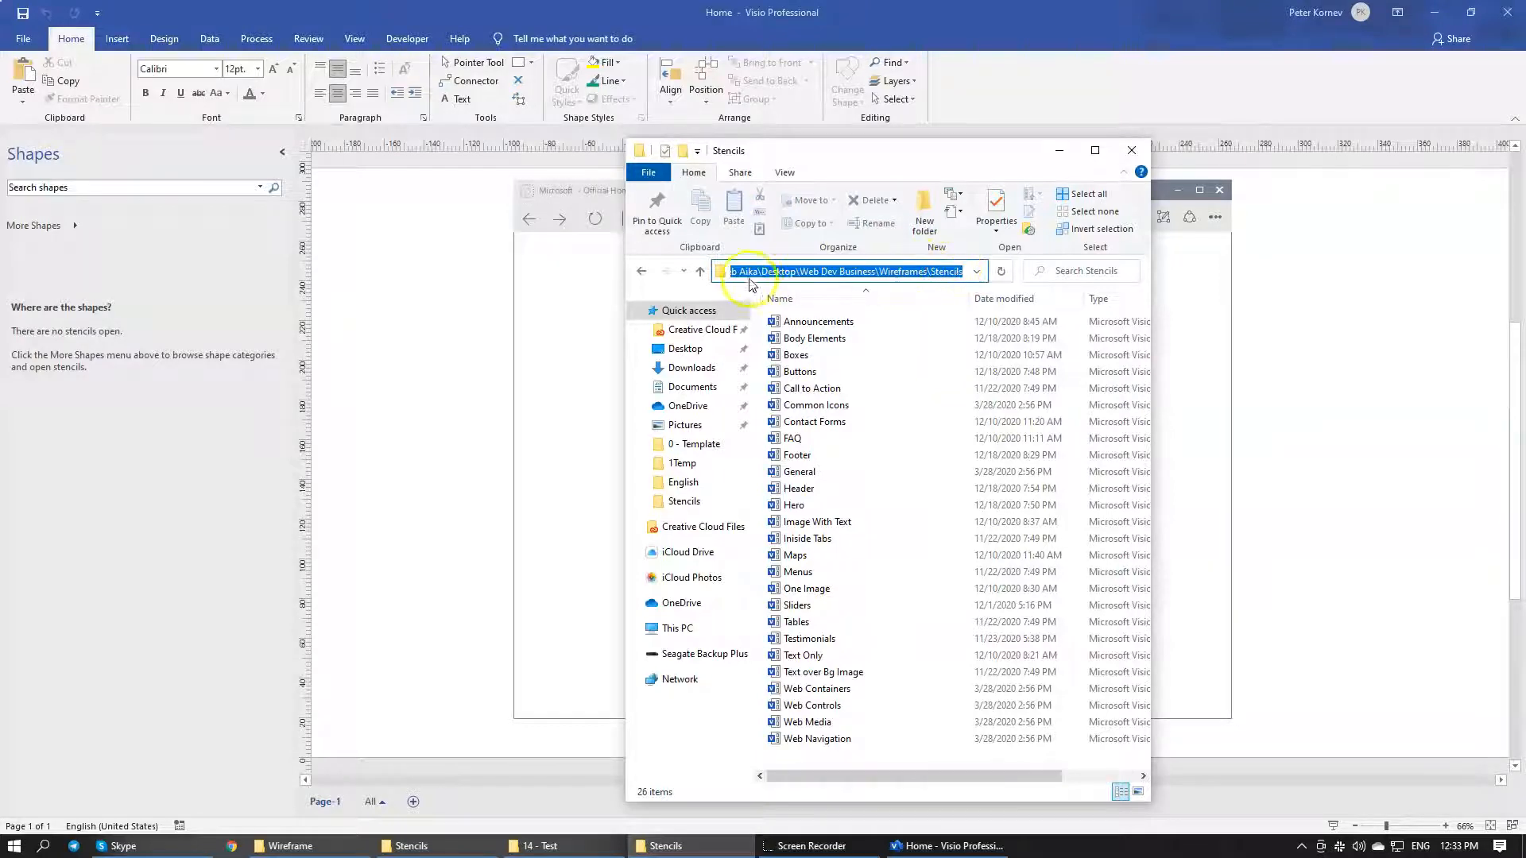
# Start opening a stencil in Visio and go to C:\Users\Web Aika\Desktop\Web Dev Business\Wireframes\Stencils
pyautogui.click(77, 228)
pyautogui.click(343, 420)
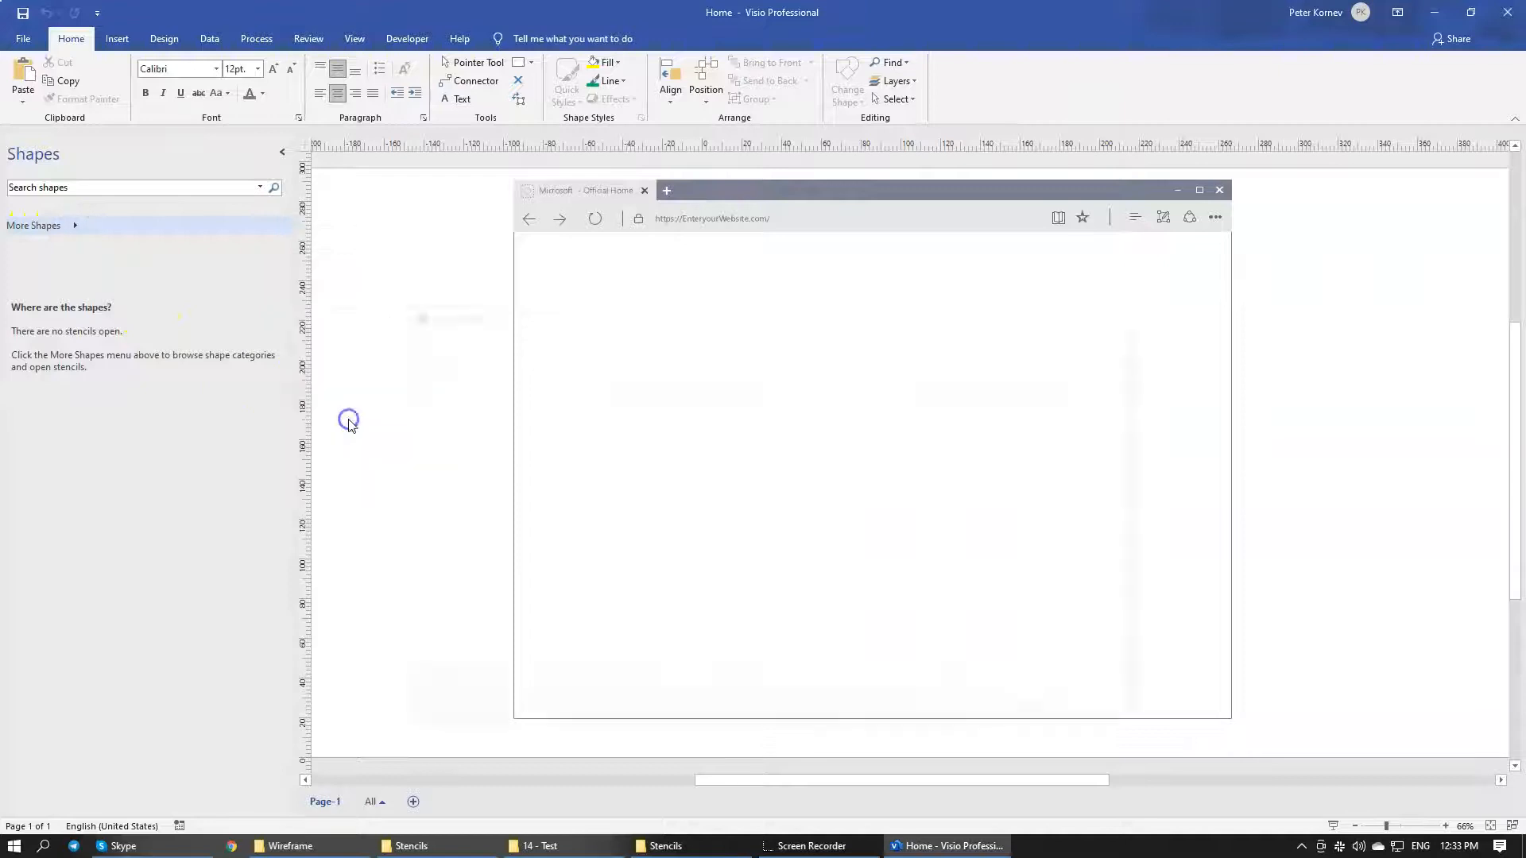
pyautogui.click(684, 340)
pyautogui.write('C:\\Users\\Web Aika\\Desktop\\Web Dev Business\\Wireframes\\Stencils')
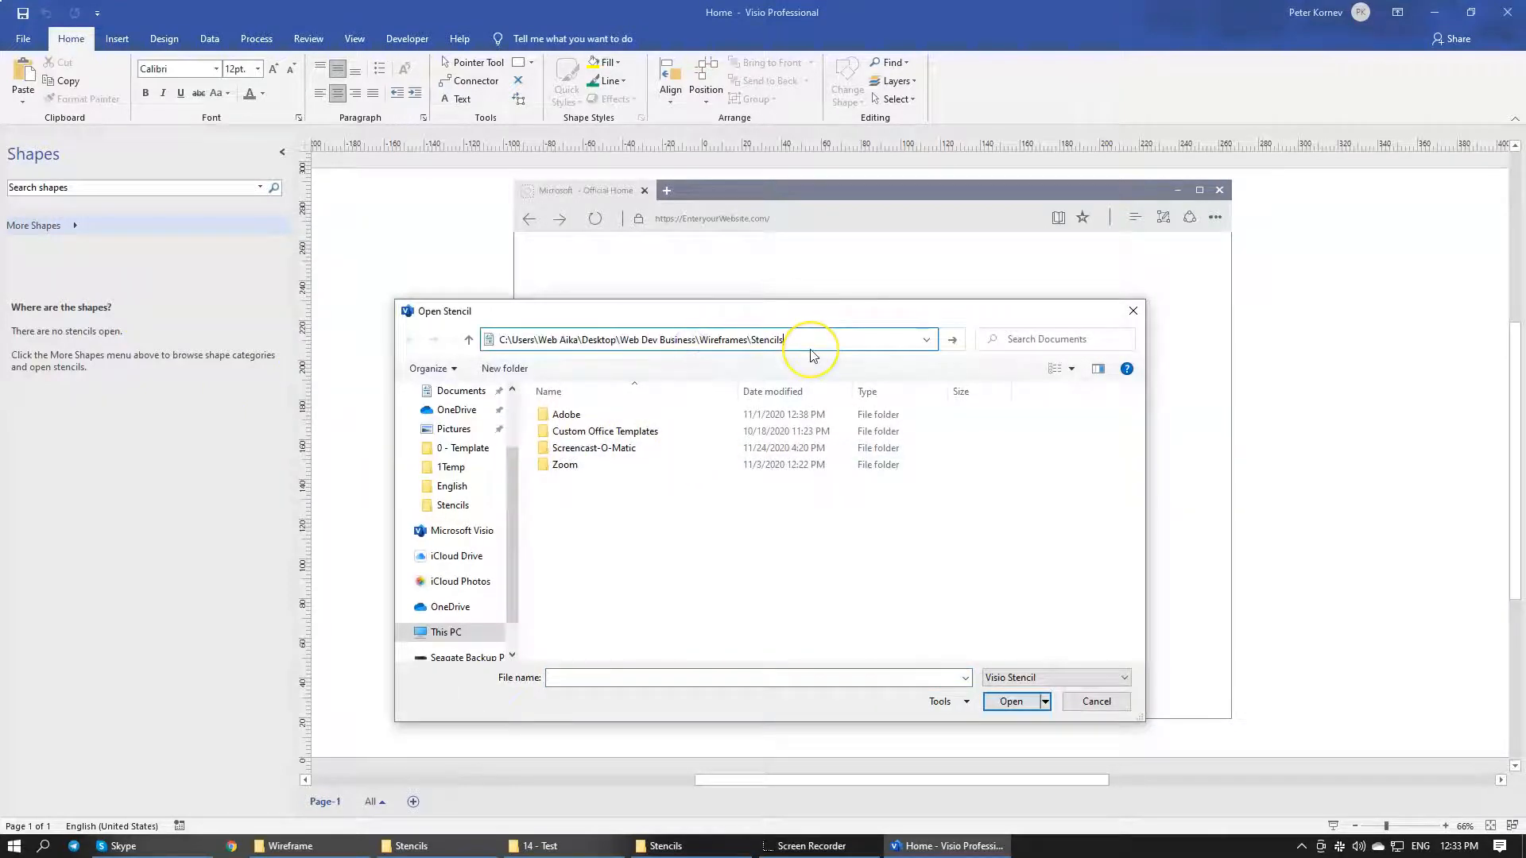
pyautogui.press('Return')
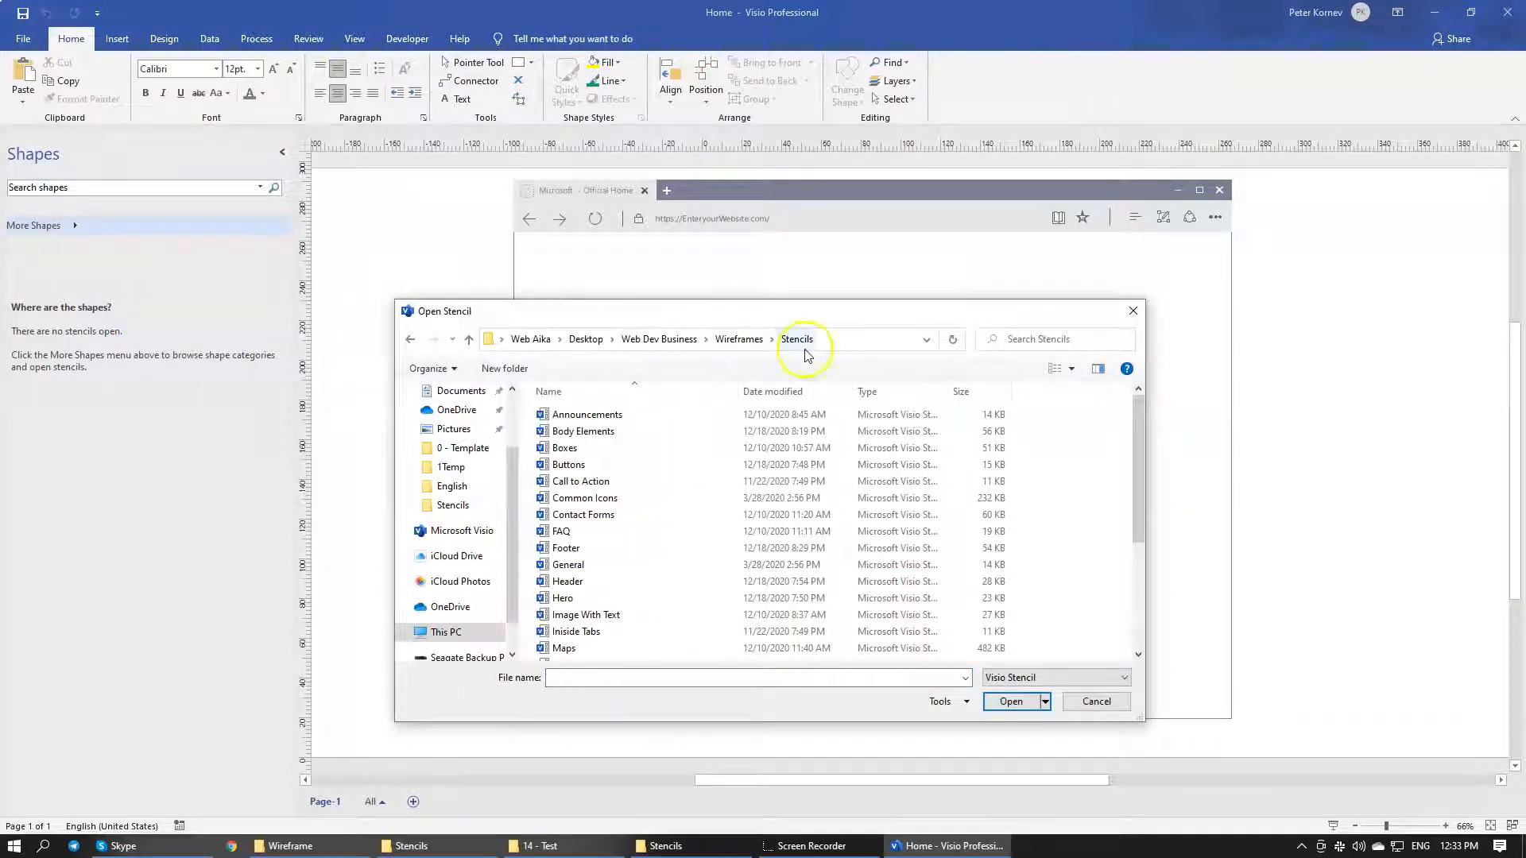
pyautogui.click(623, 419)
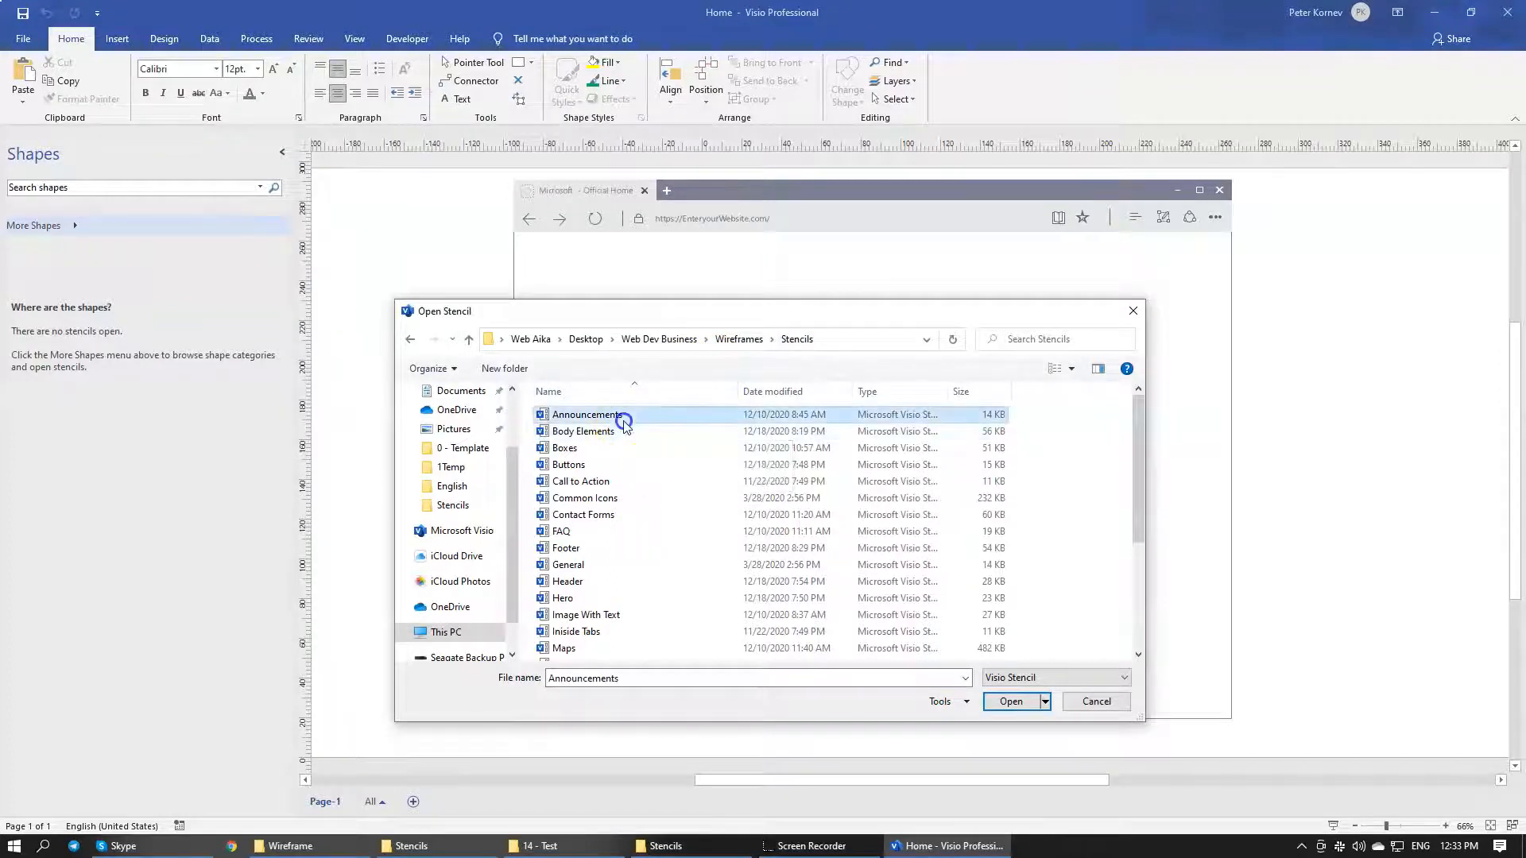
pyautogui.scroll(-4, 629, 439)
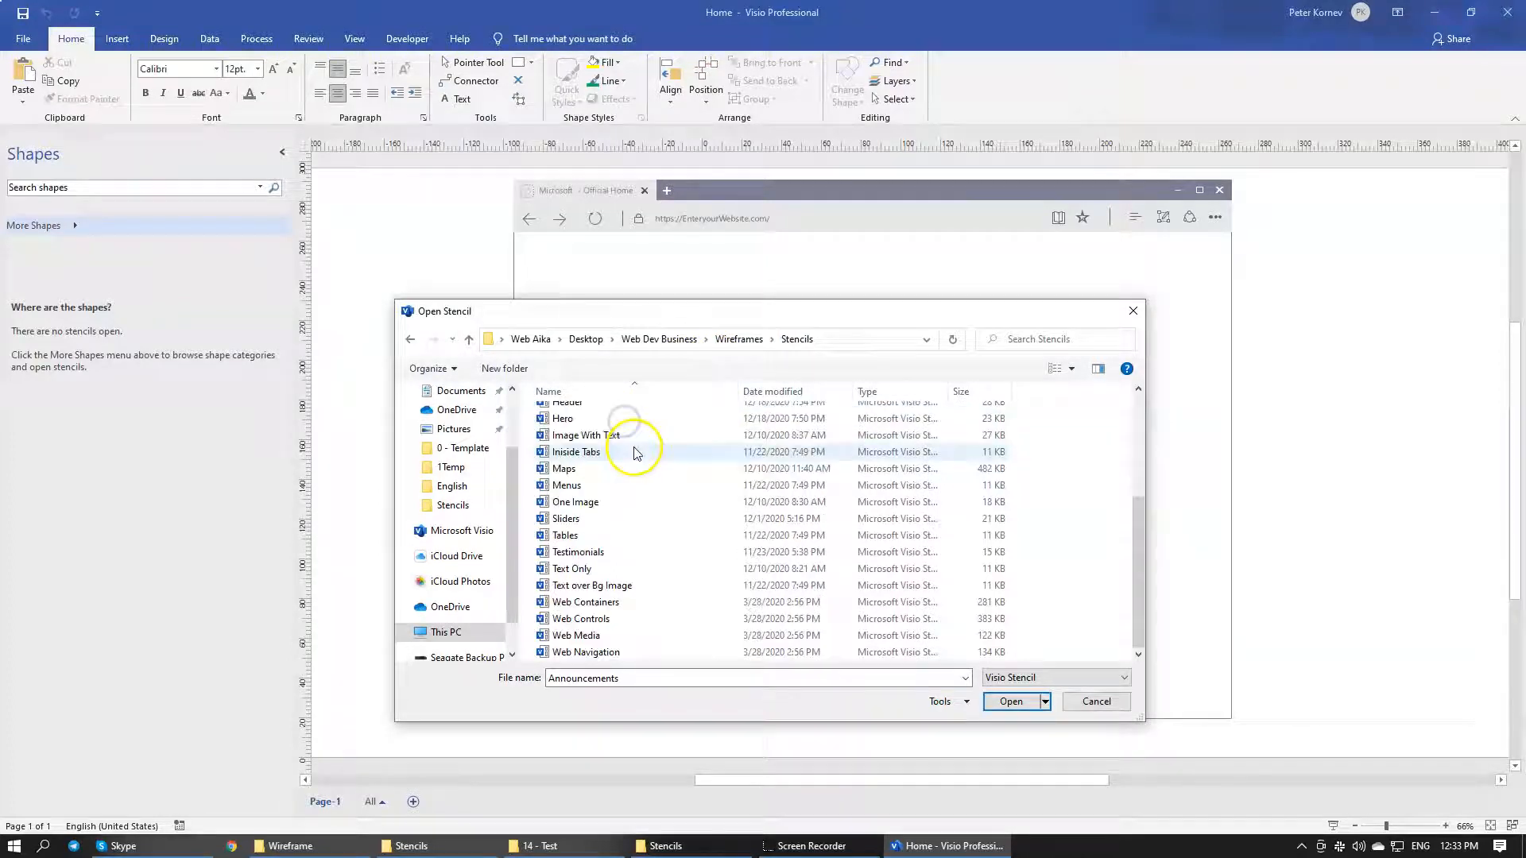
pyautogui.keyDown('shift'); pyautogui.click(566, 653); pyautogui.keyUp('shift')
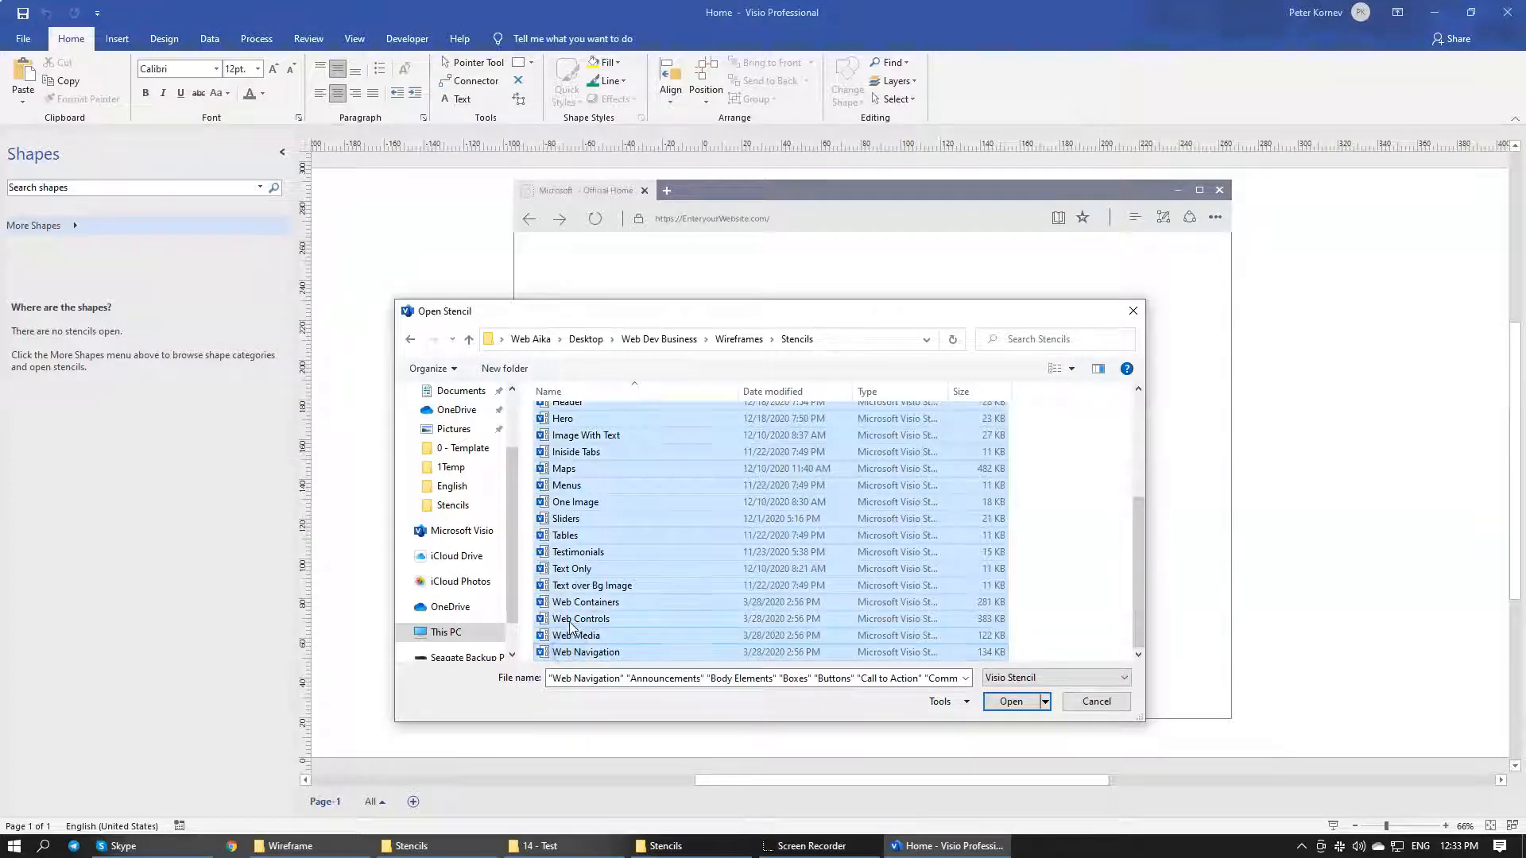
pyautogui.scroll(4, 570, 627)
pyautogui.scroll(-4, 567, 597)
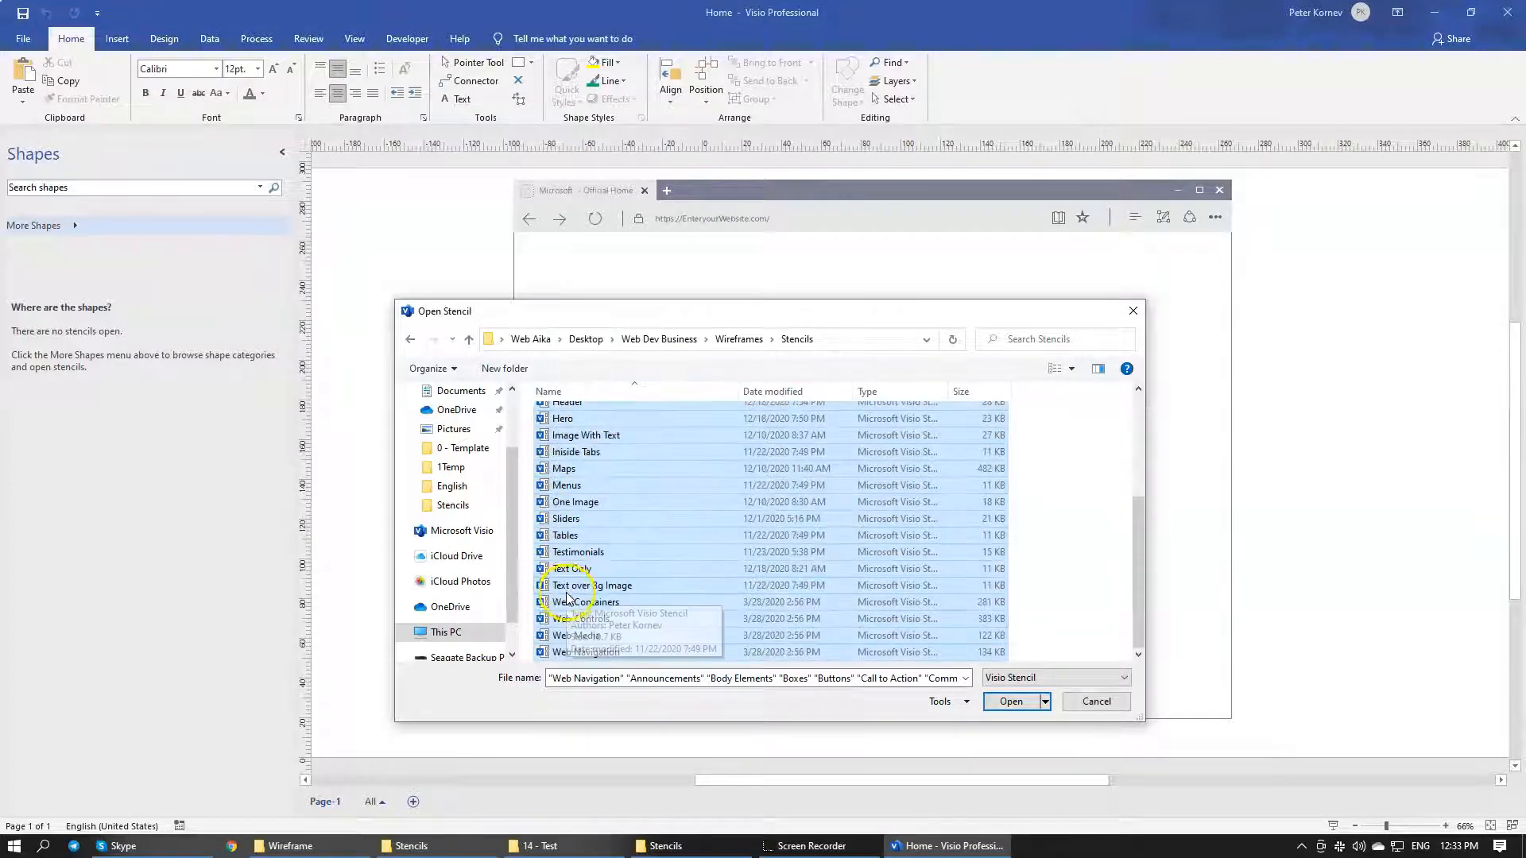
pyautogui.click(576, 551)
pyautogui.scroll(4, 578, 564)
# Select all stencil files from Announcements through Web Navigation in the Stencils folder and open them together
pyautogui.click(584, 419)
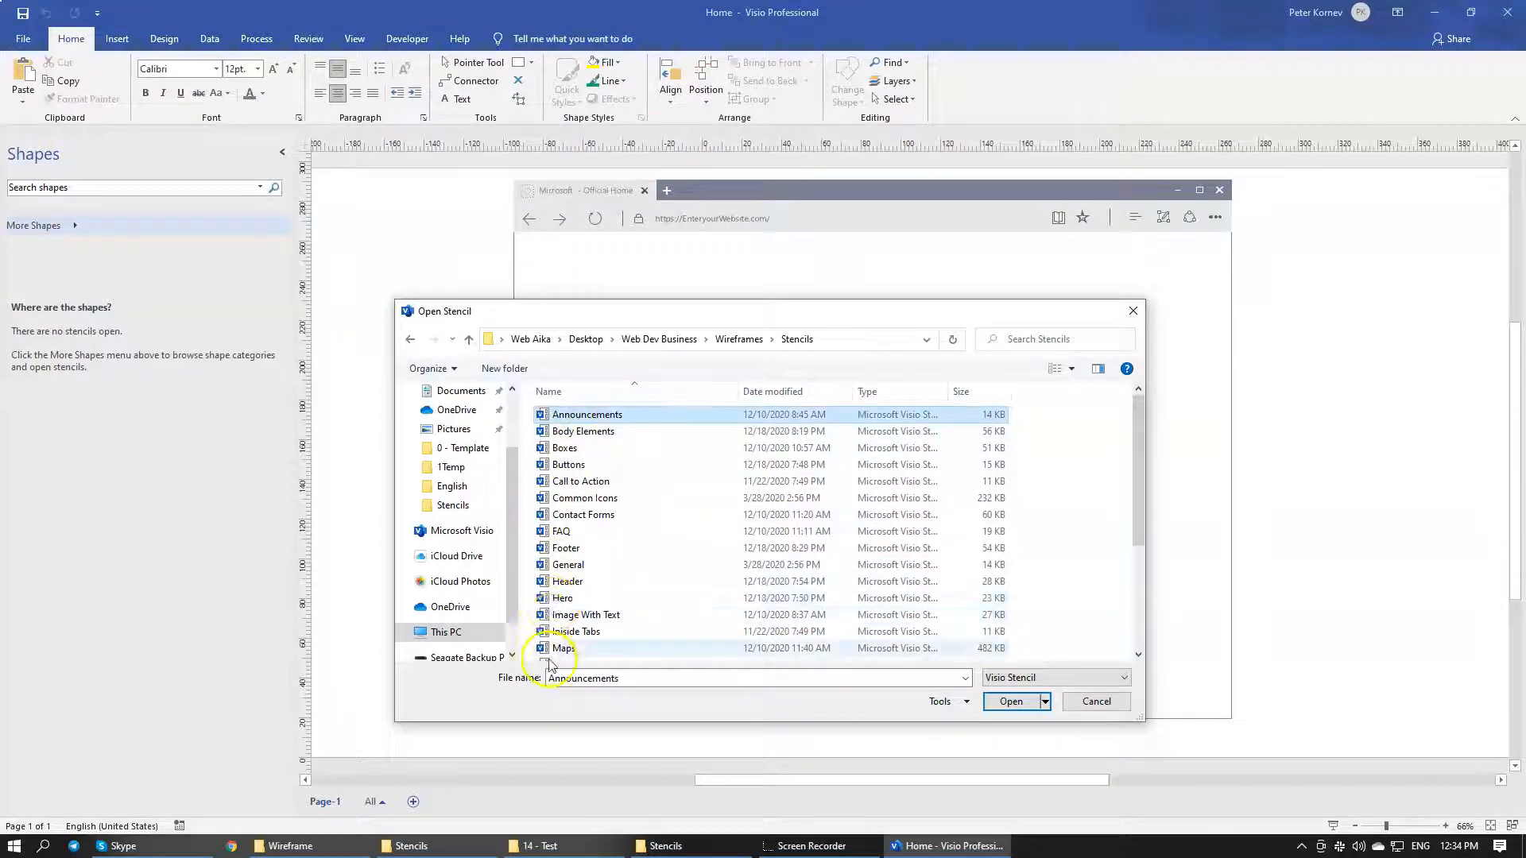
pyautogui.scroll(-4, 619, 589)
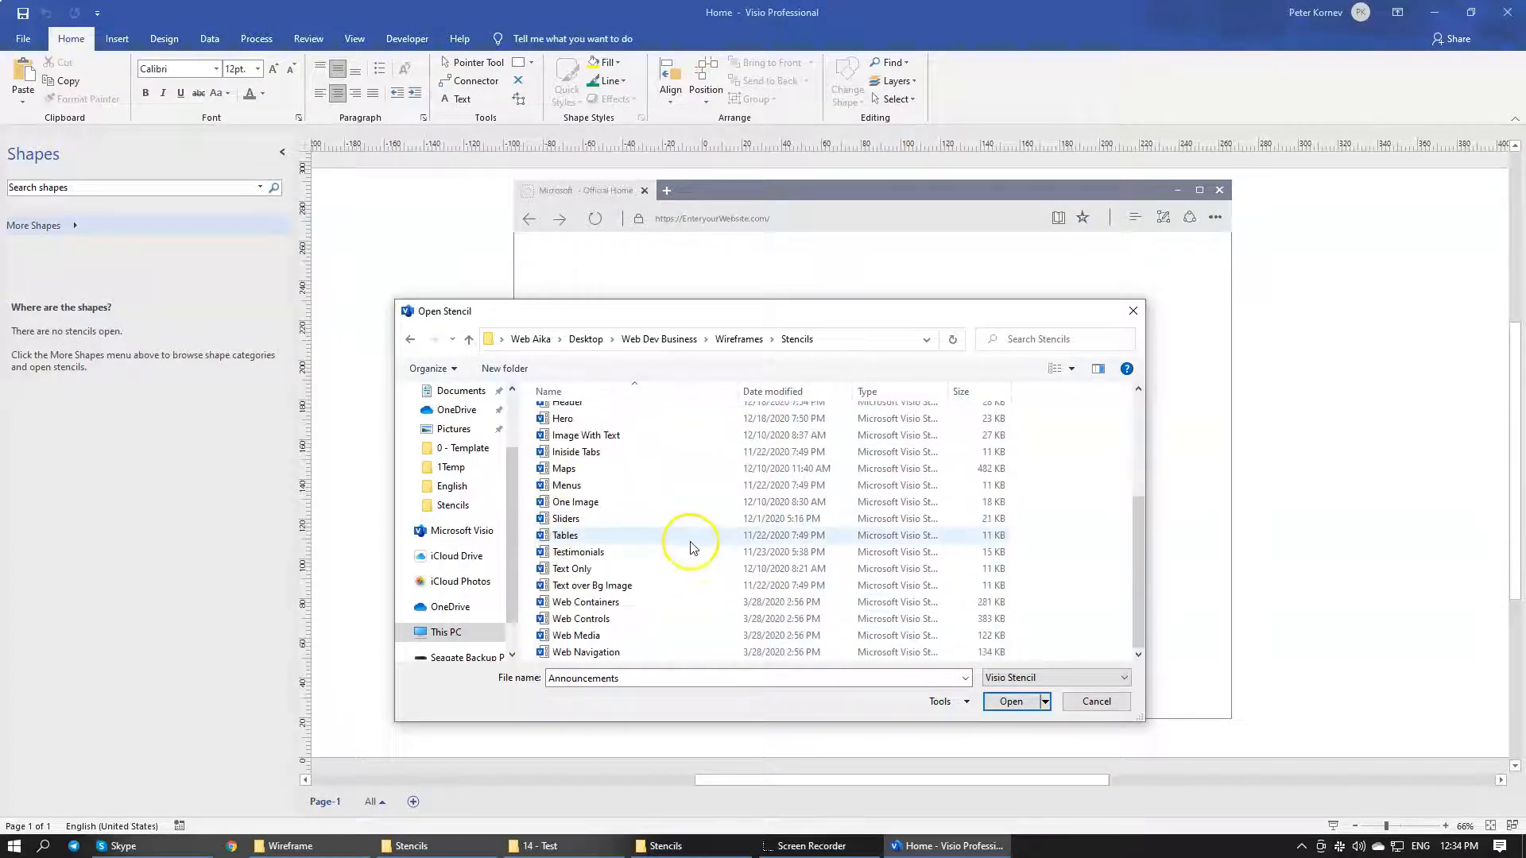
pyautogui.keyDown('shift'); pyautogui.click(598, 654); pyautogui.keyUp('shift')
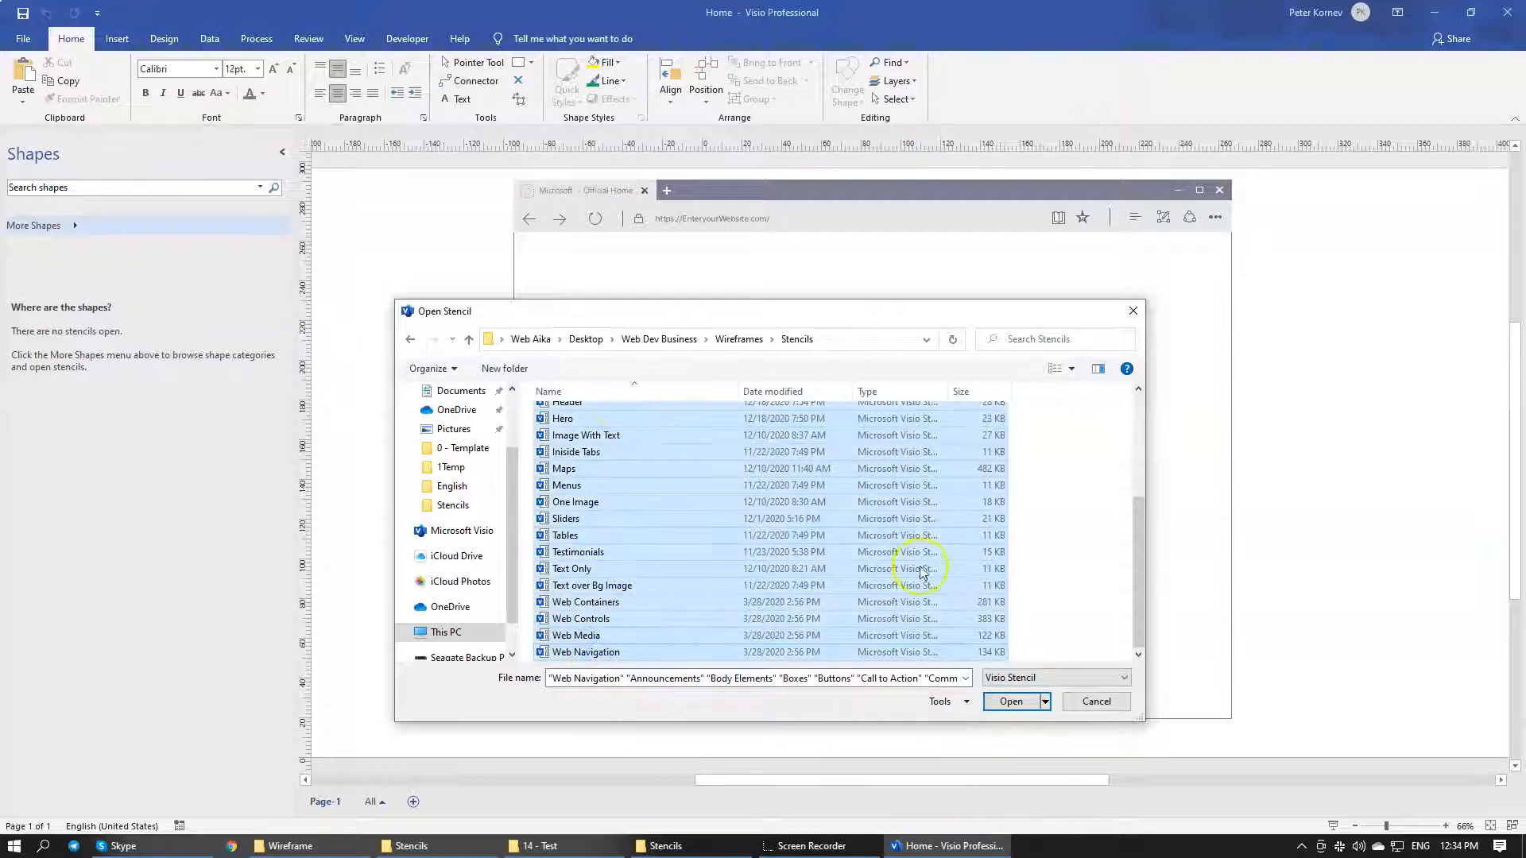
pyautogui.click(1006, 703)
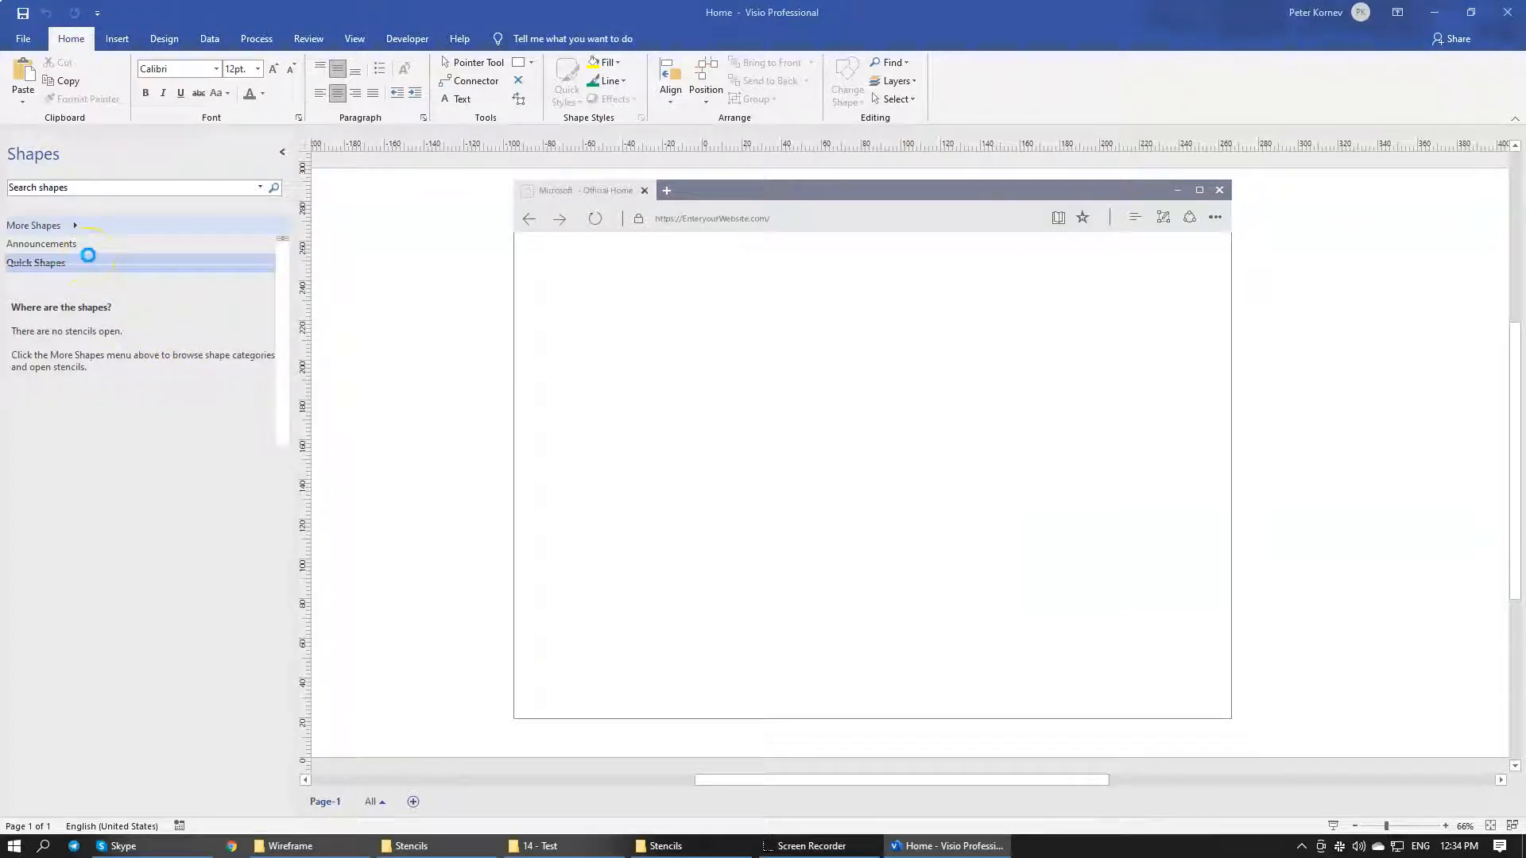
# Look through the list of loaded stencils and show the shapes of the Header stencil
pyautogui.scroll(3, 40, 361)
pyautogui.scroll(2, 37, 362)
pyautogui.scroll(1, 37, 362)
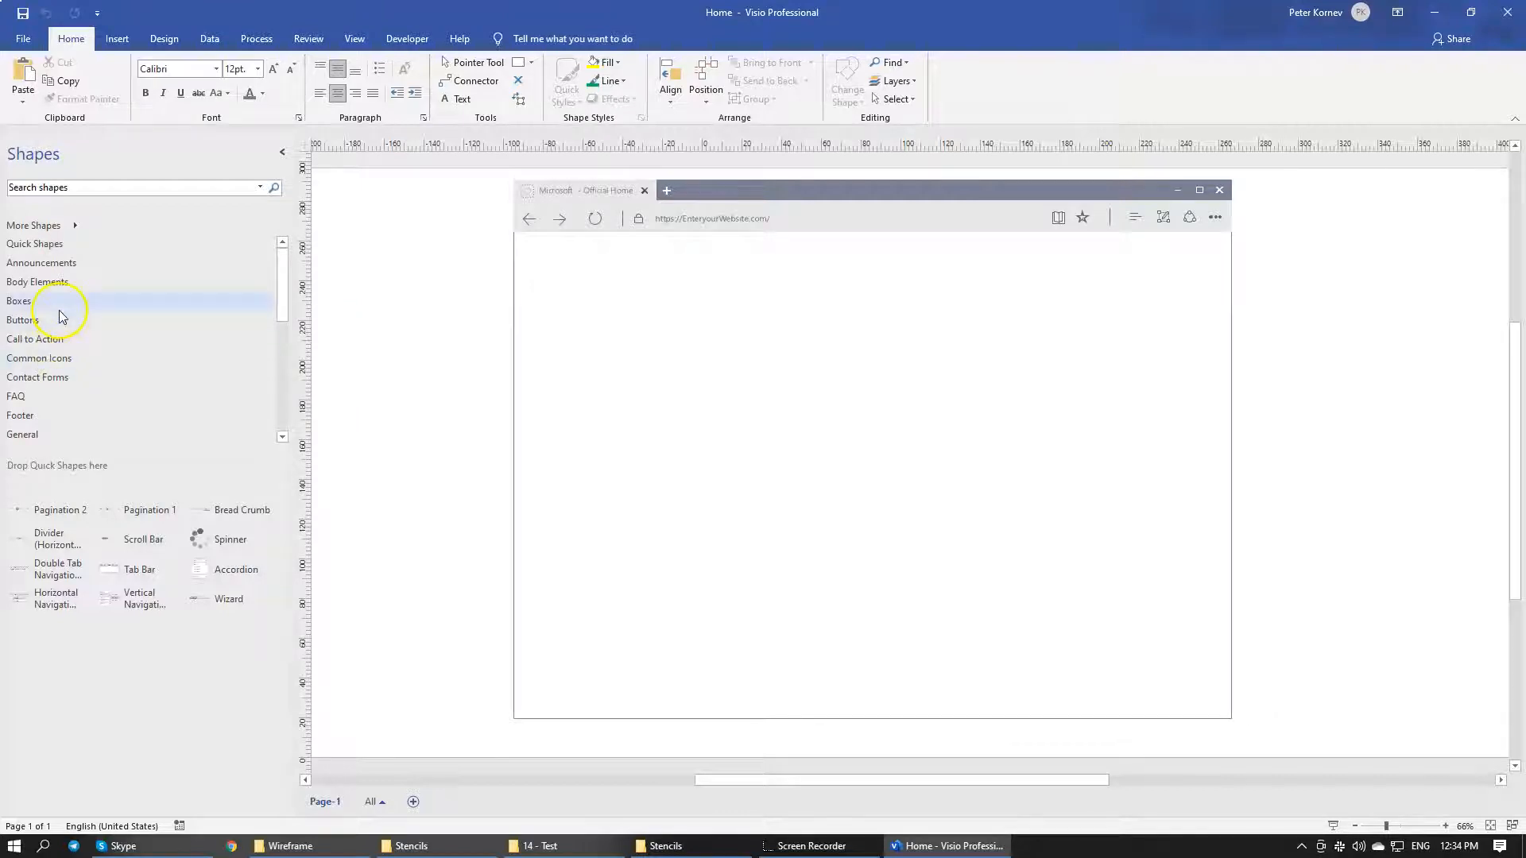
pyautogui.scroll(-1, 85, 361)
pyautogui.scroll(-1, 85, 361)
pyautogui.click(28, 397)
pyautogui.click(20, 547)
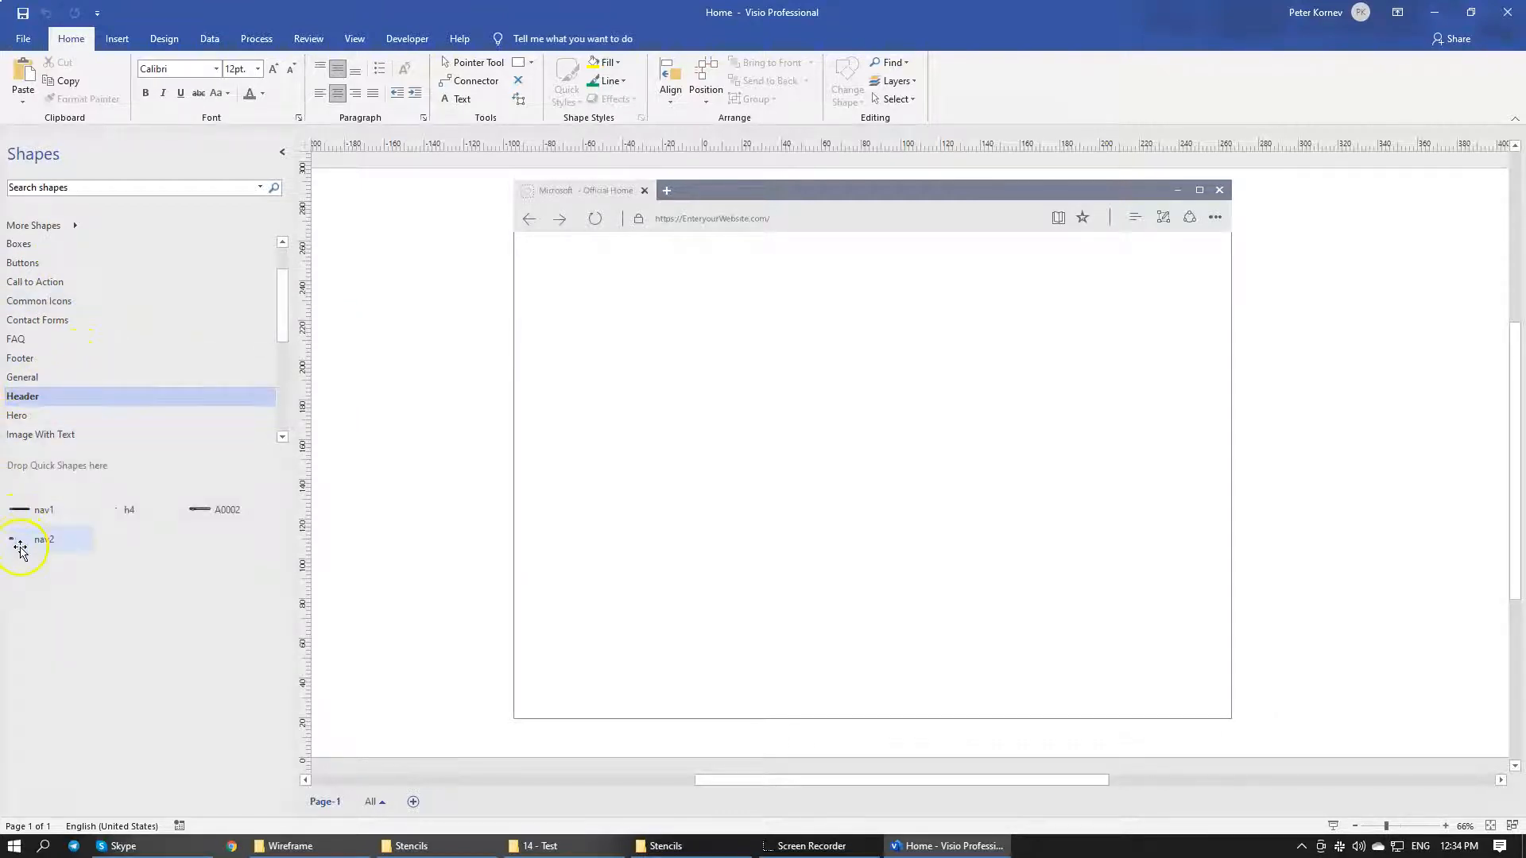
# Try out the nav2 and h4 header shapes in the browser frame, deleting each one from the page
pyautogui.moveTo(134, 545); pyautogui.dragTo(870, 523)
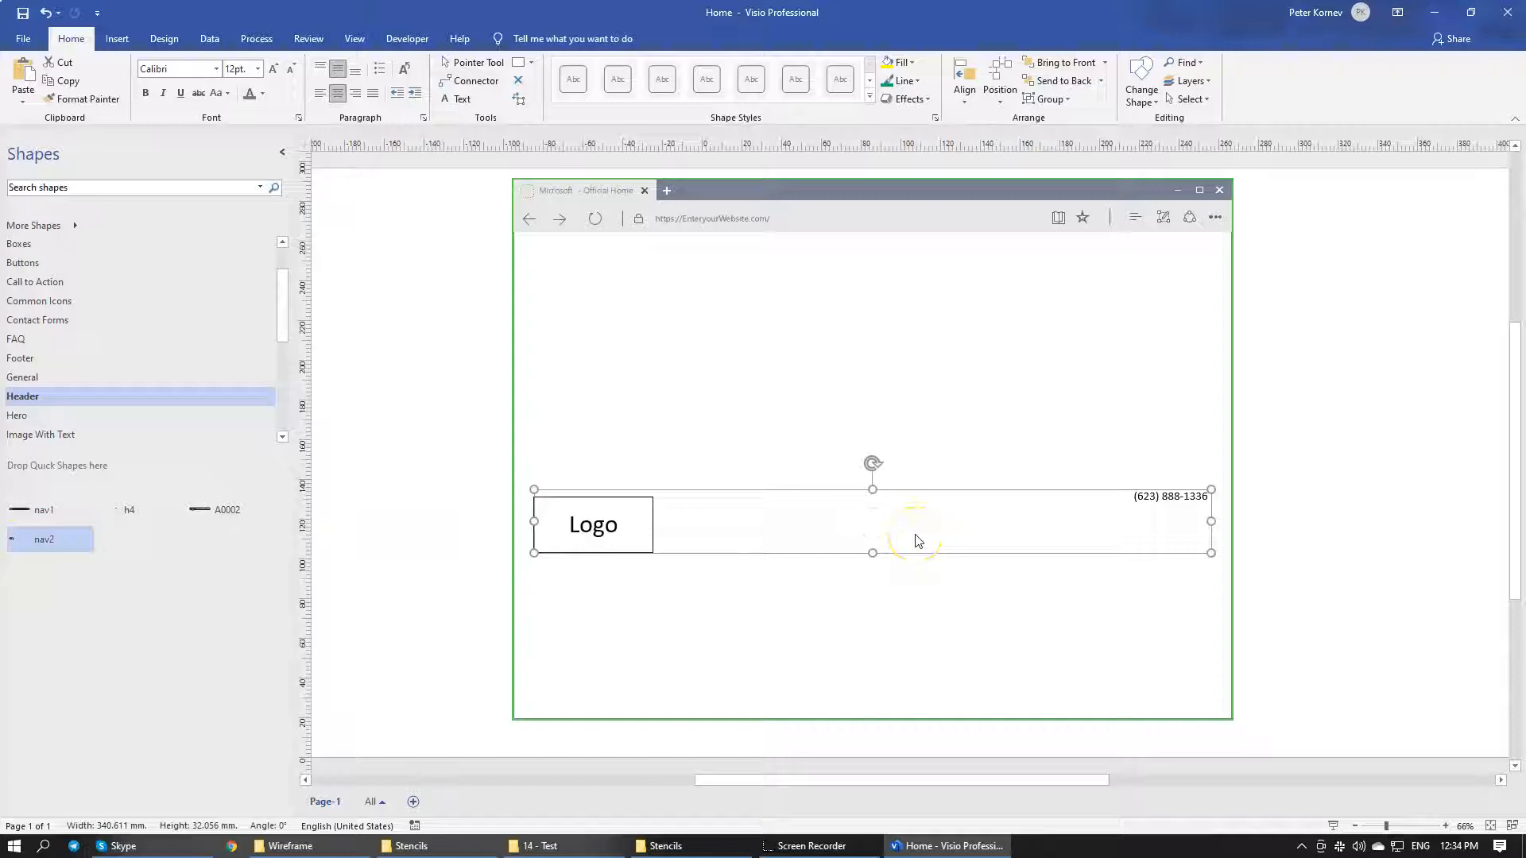
pyautogui.press('Delete')
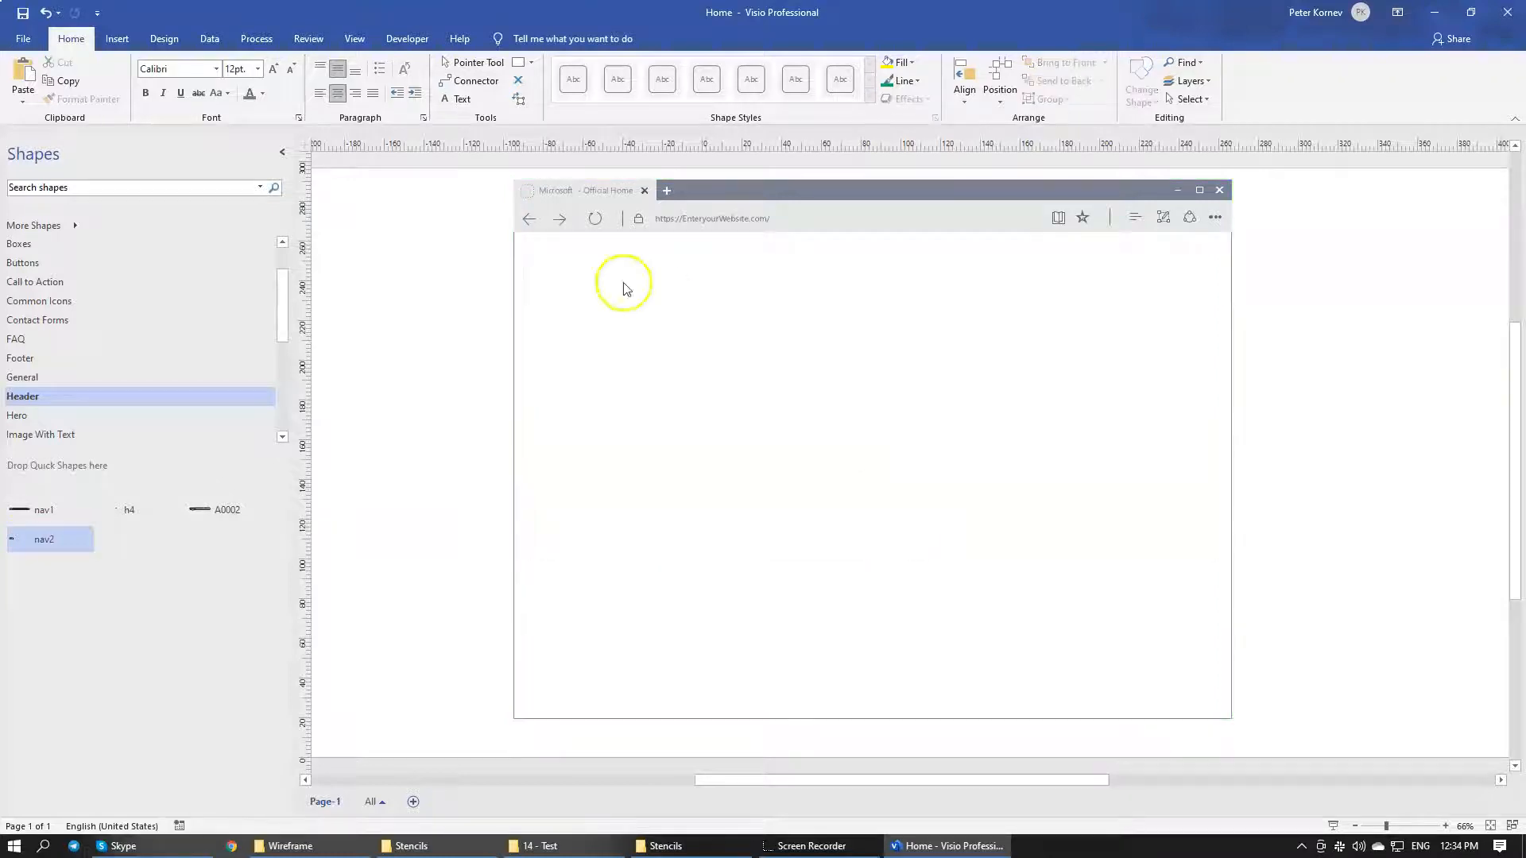
pyautogui.moveTo(138, 518); pyautogui.dragTo(891, 496)
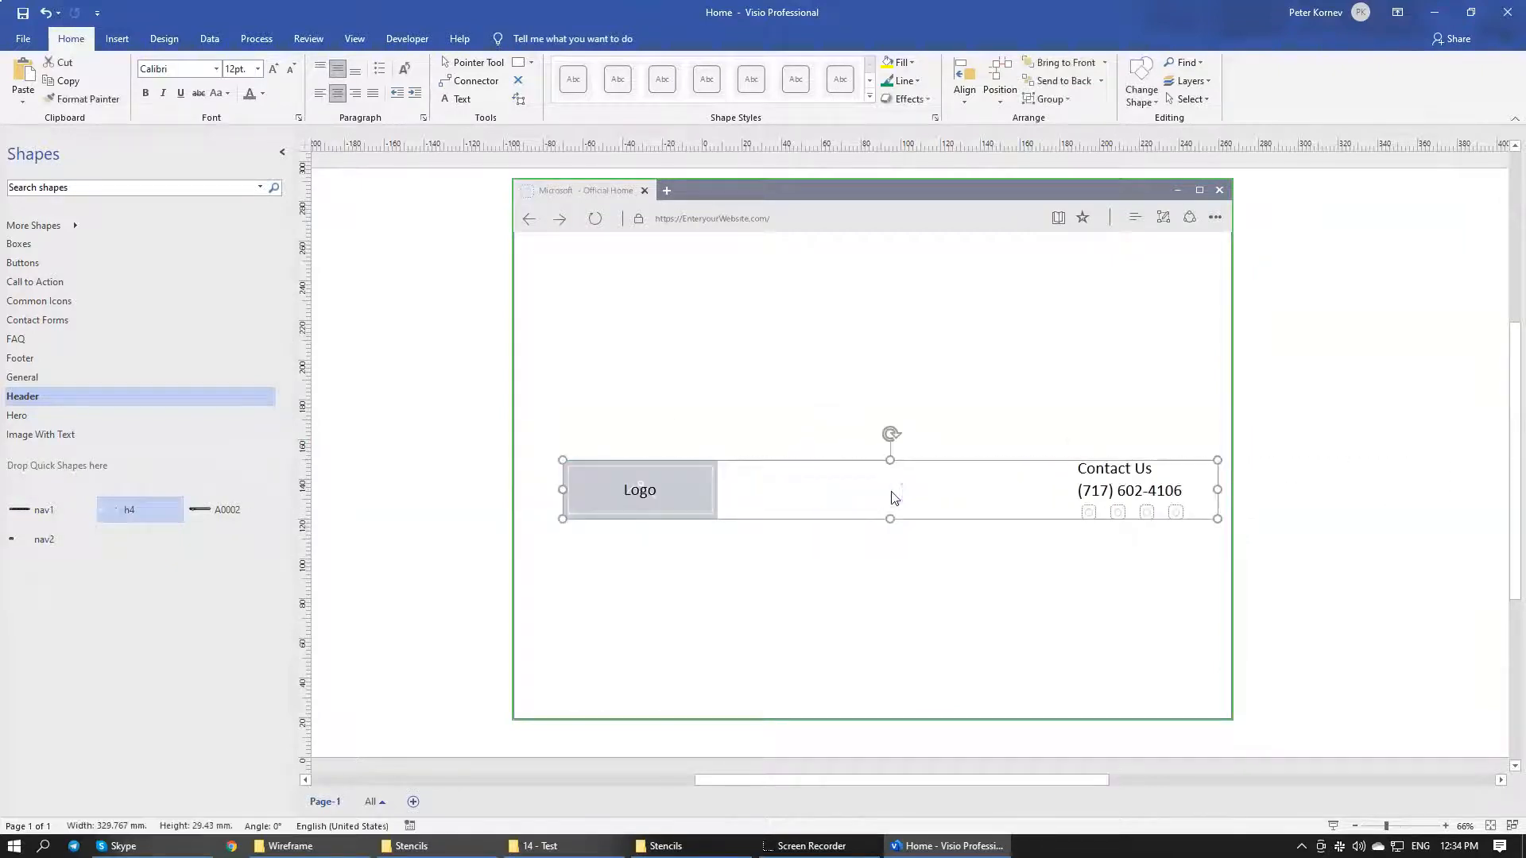
pyautogui.press('Delete')
# Place the A0002 header shape directly under the address bar, spanning the browser frame's width
pyautogui.moveTo(213, 507); pyautogui.dragTo(871, 277)
pyautogui.click(892, 447)
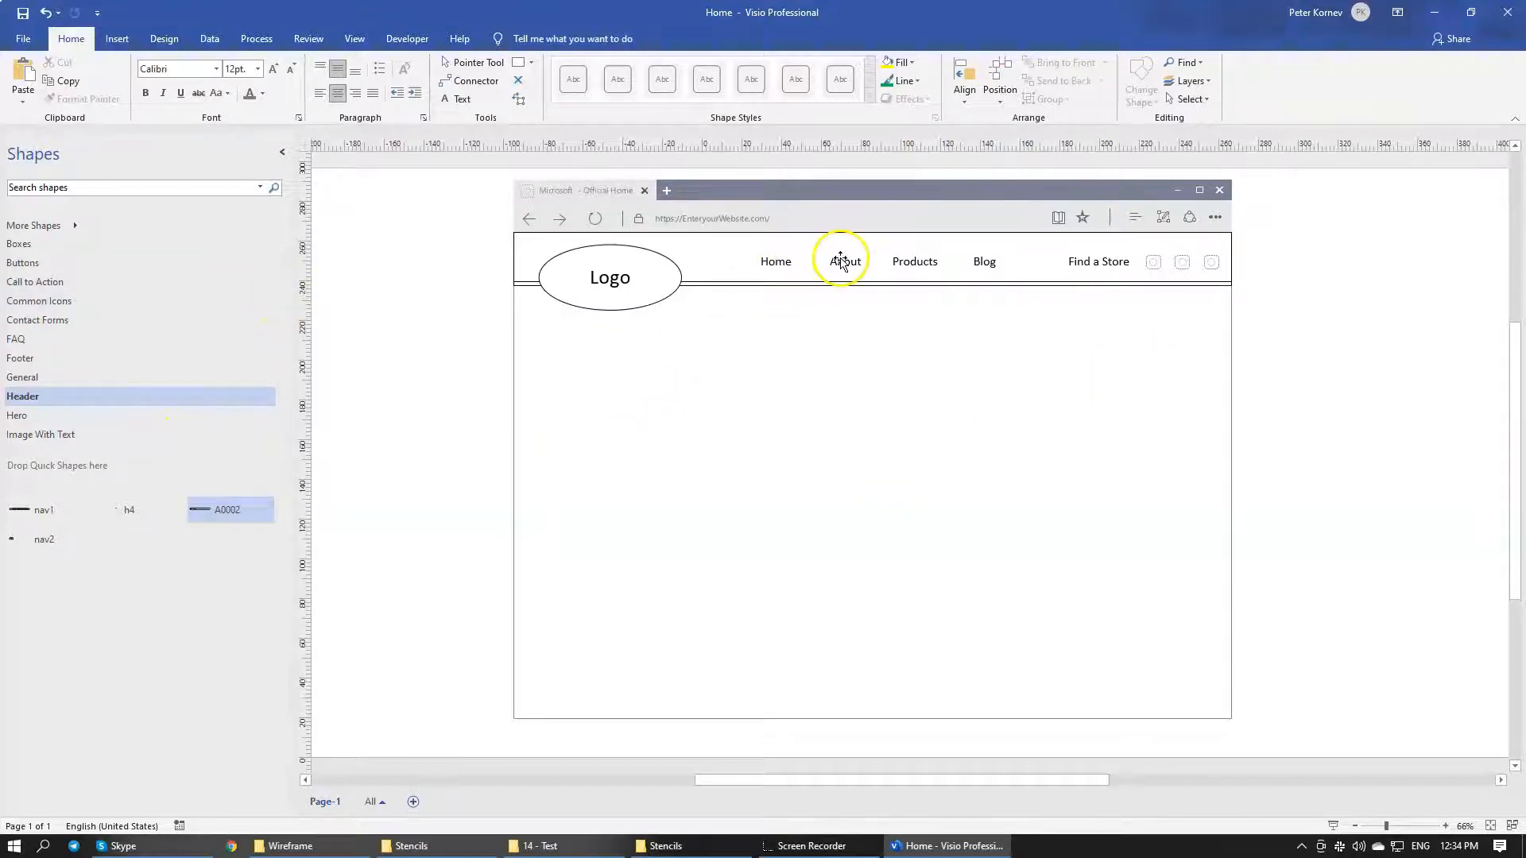
# Replace the text of the header's Blog menu item with Contact
pyautogui.click(987, 268)
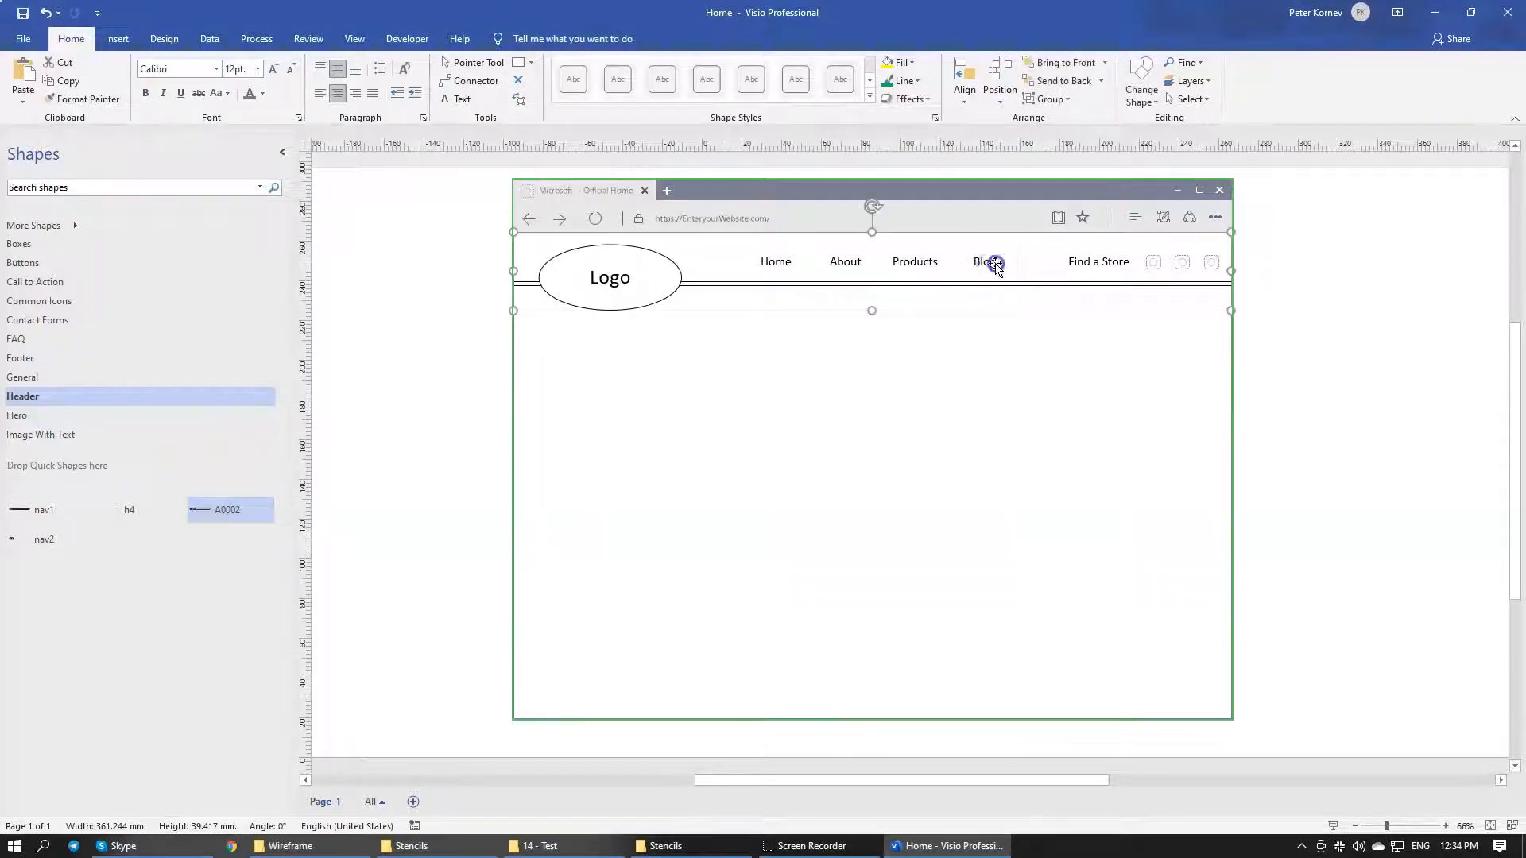
pyautogui.click(996, 267)
pyautogui.click(951, 569)
pyautogui.click(999, 263)
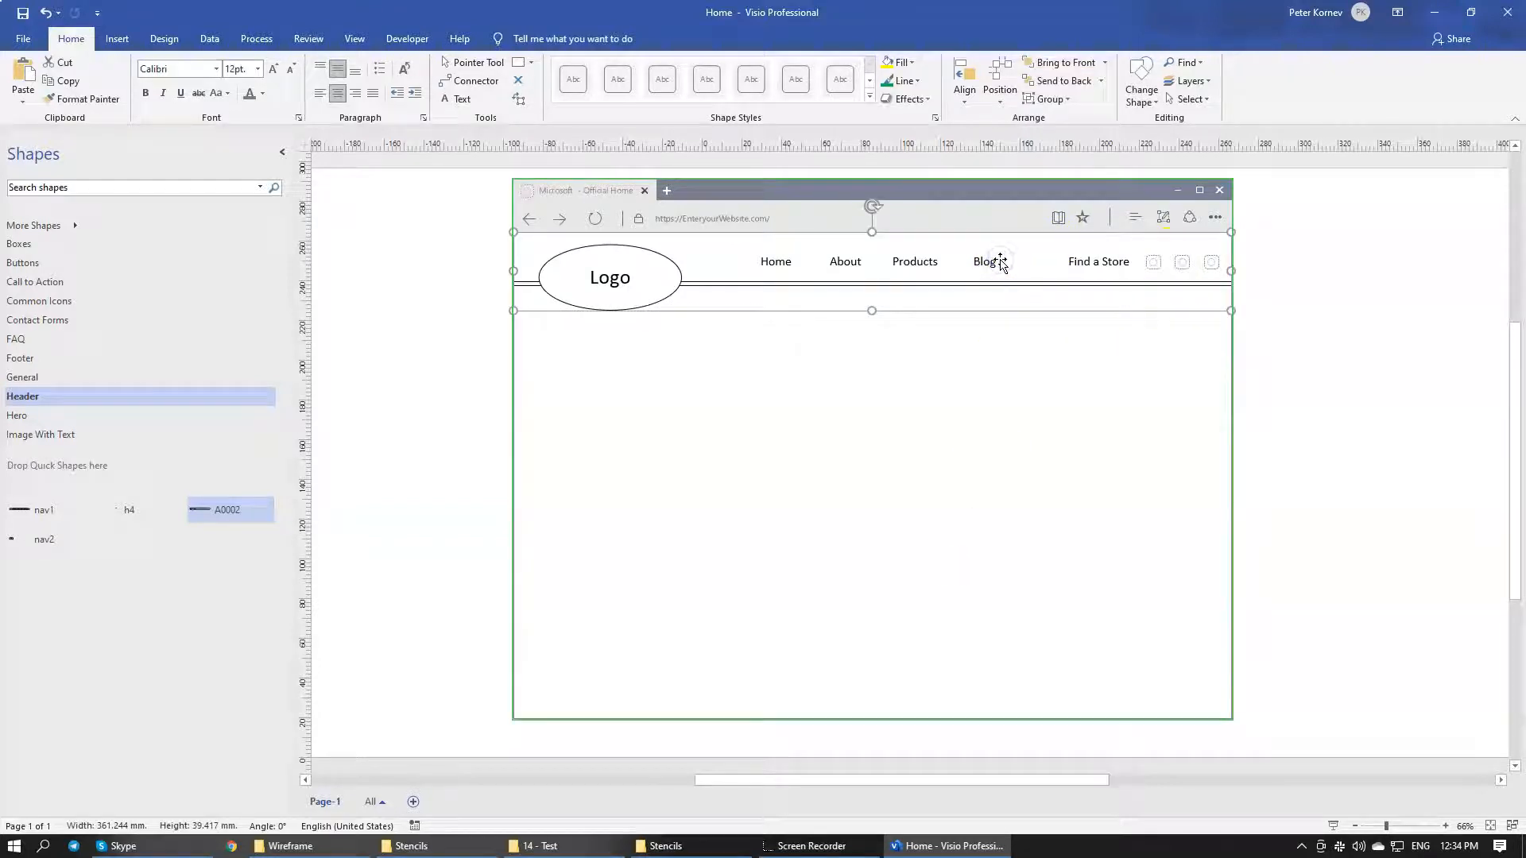
pyautogui.click(984, 262)
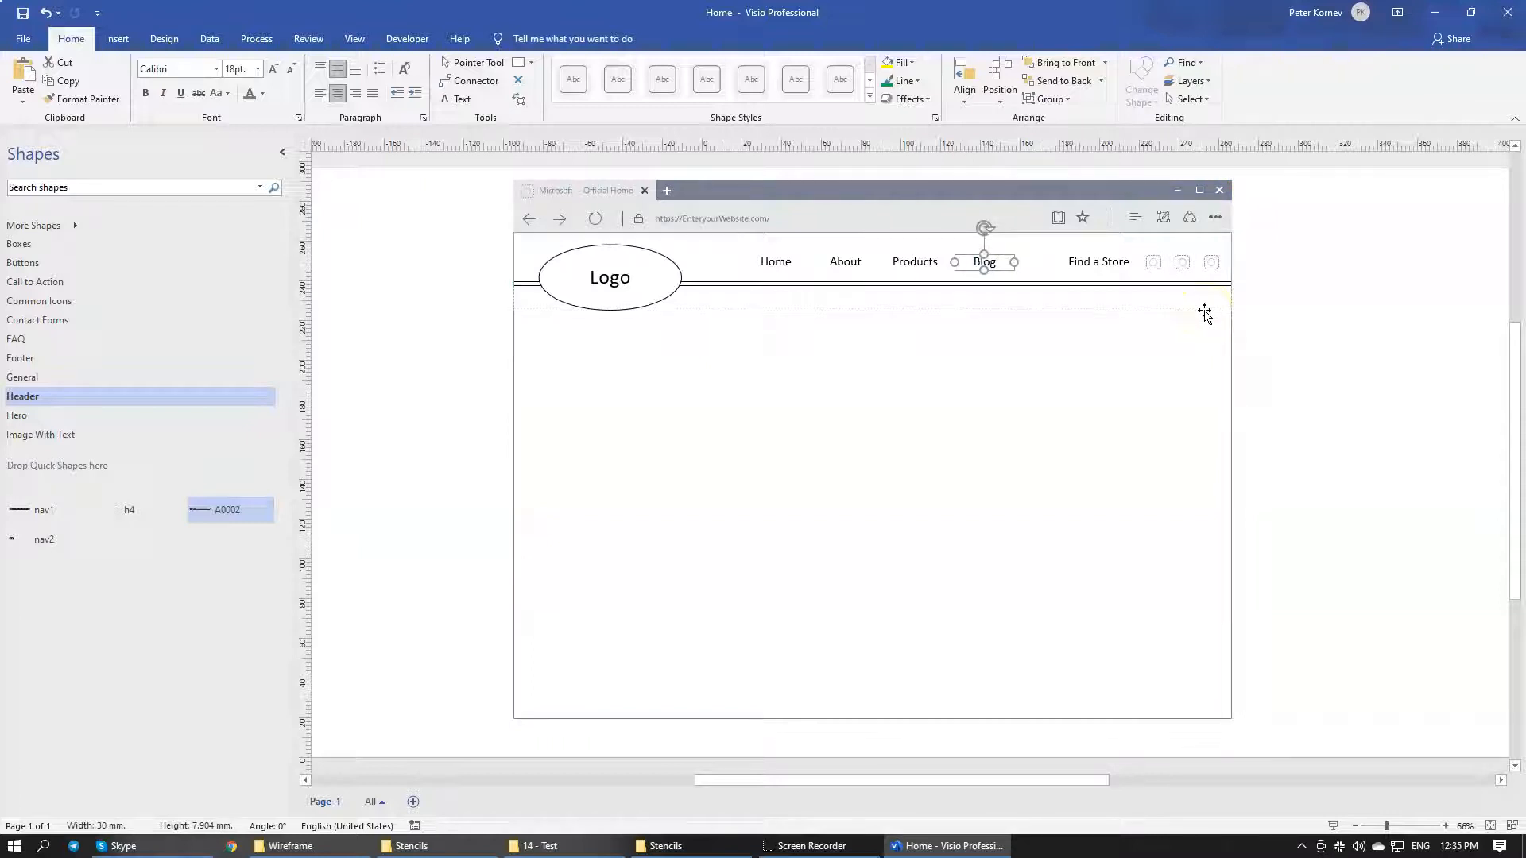
pyautogui.write('Contact')
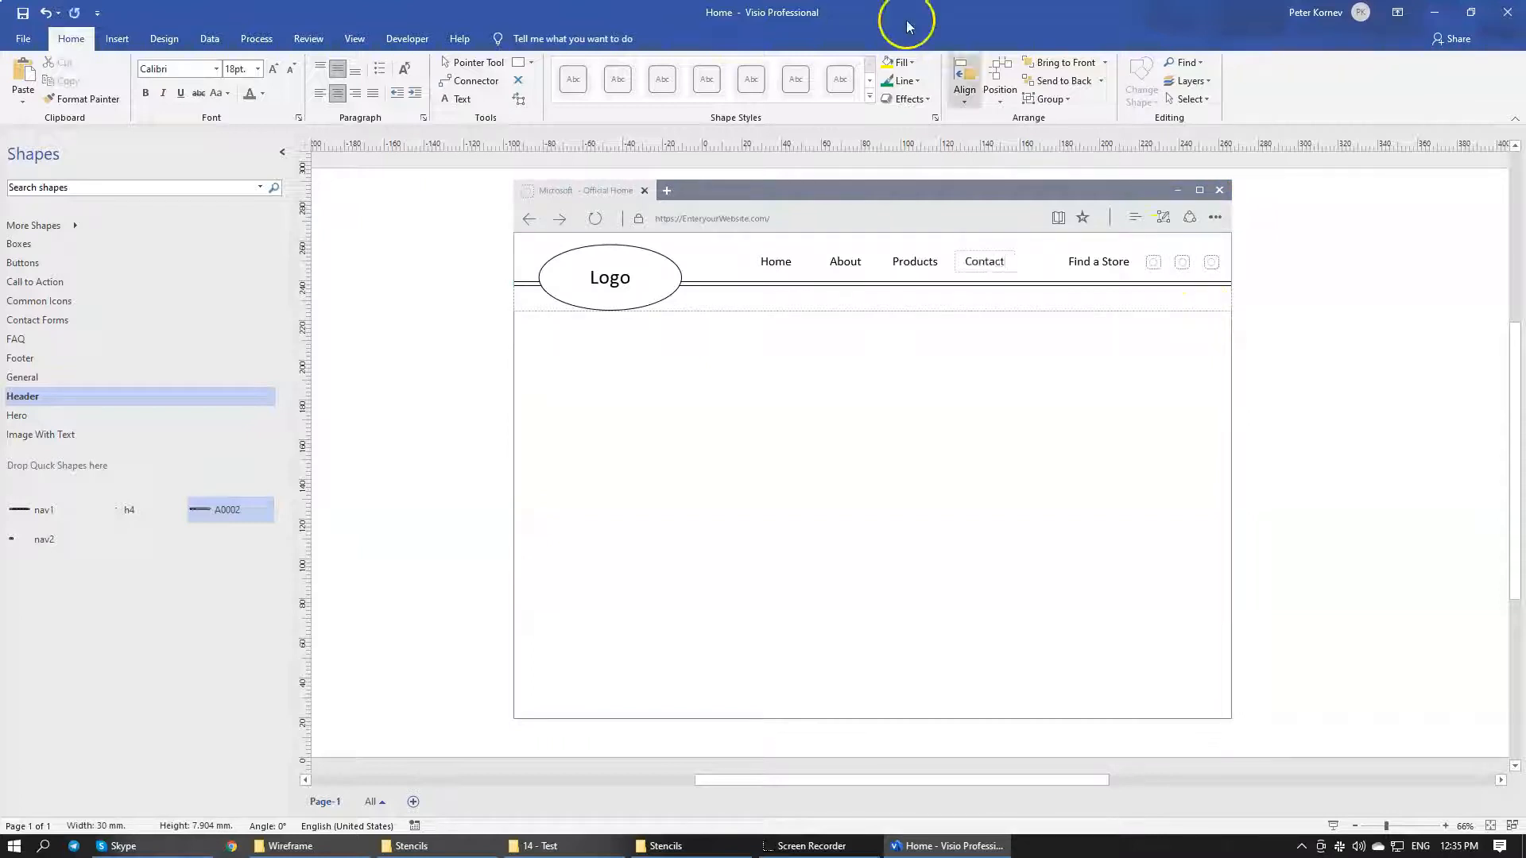
pyautogui.click(887, 449)
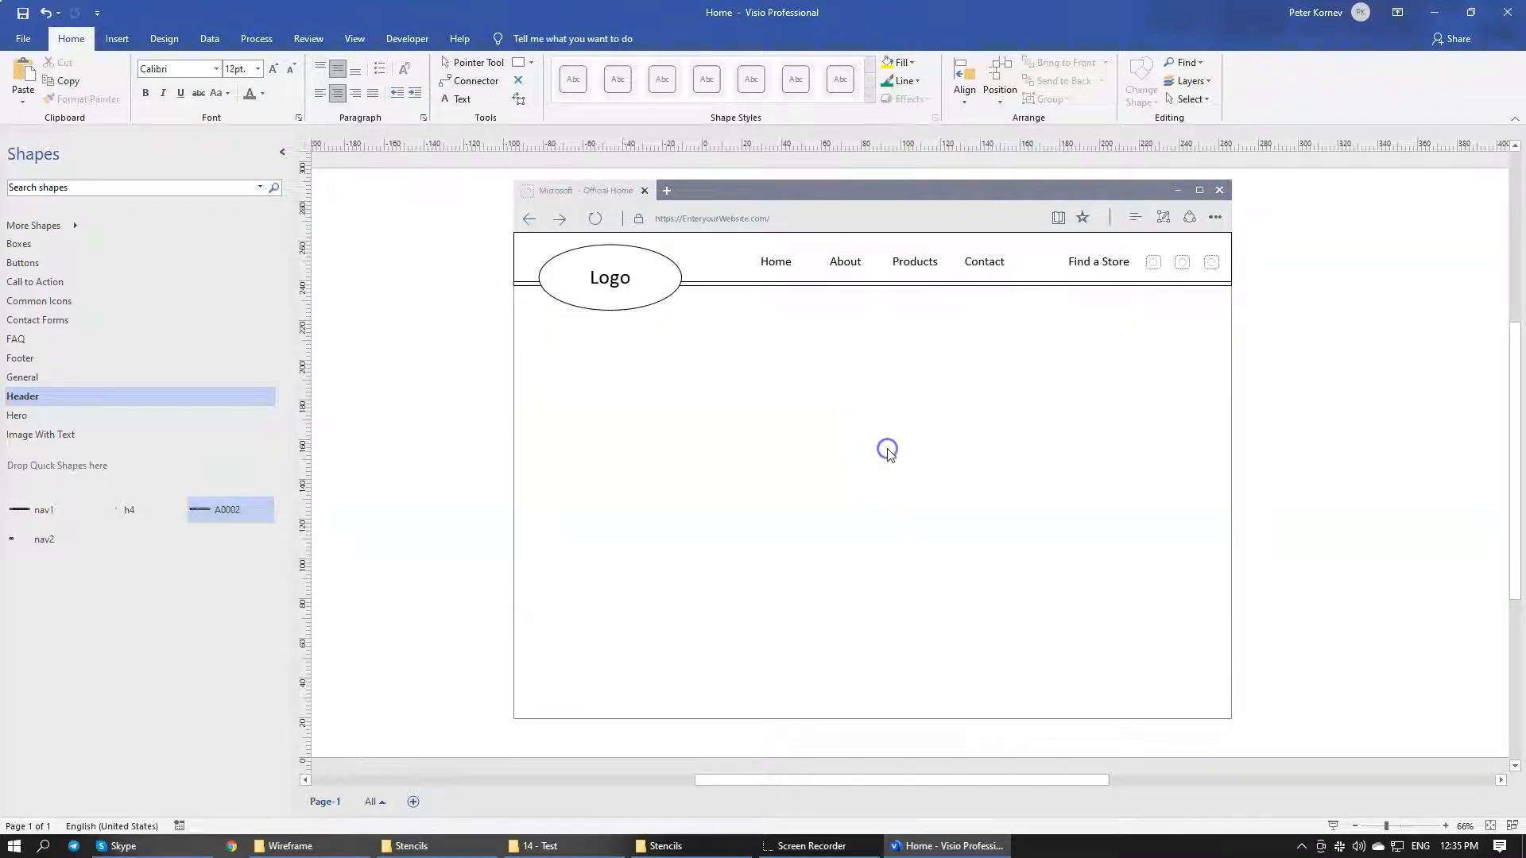
# Ungroup the header shape, accepting that its link to the master is severed
pyautogui.click(908, 259)
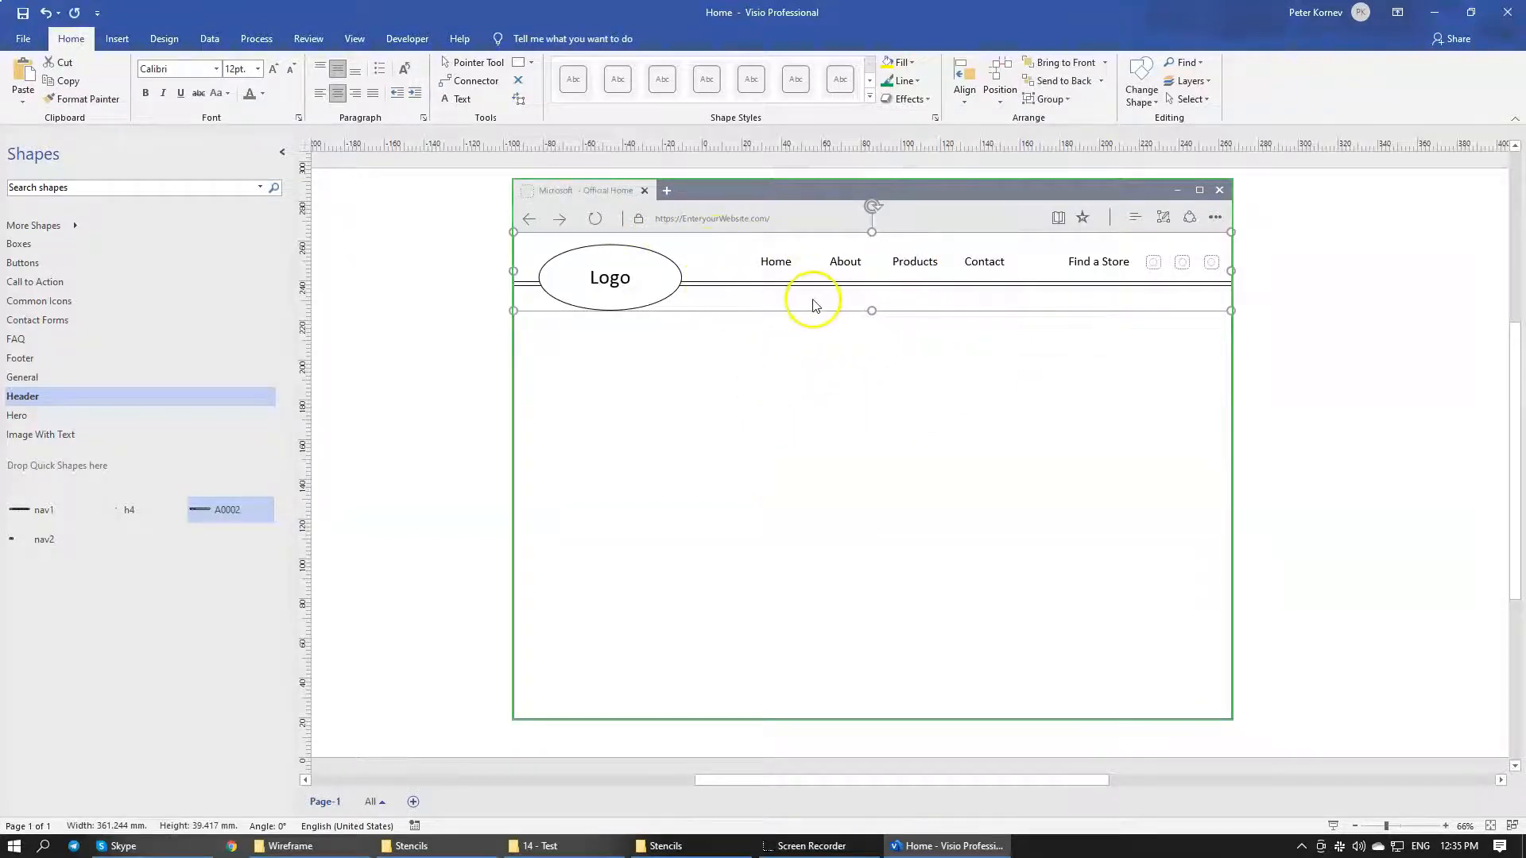
pyautogui.click(914, 465)
pyautogui.click(910, 263)
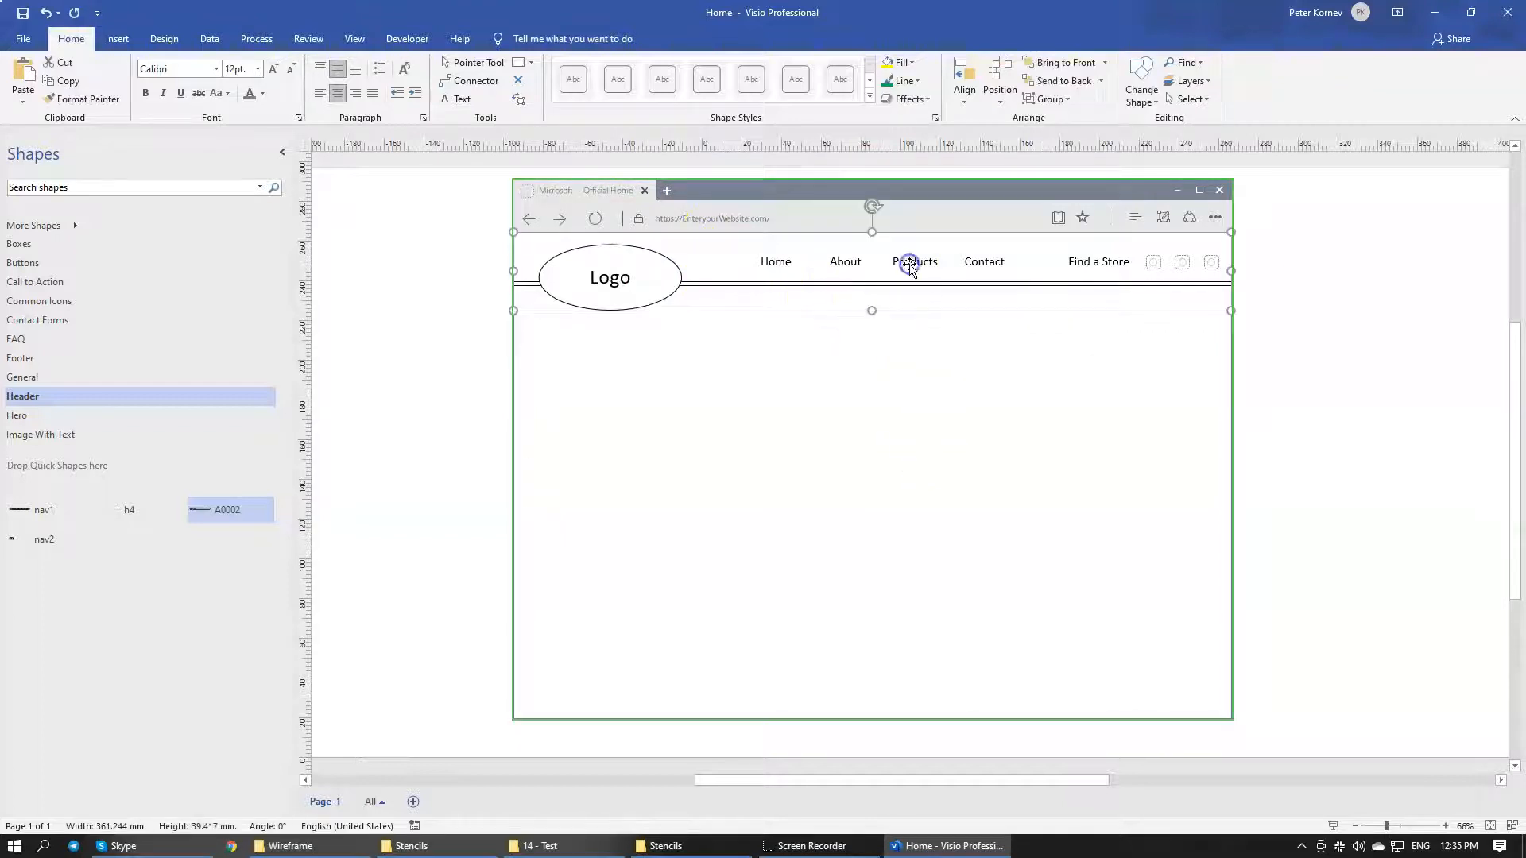
pyautogui.click(852, 426)
pyautogui.click(940, 264)
pyautogui.click(1067, 101)
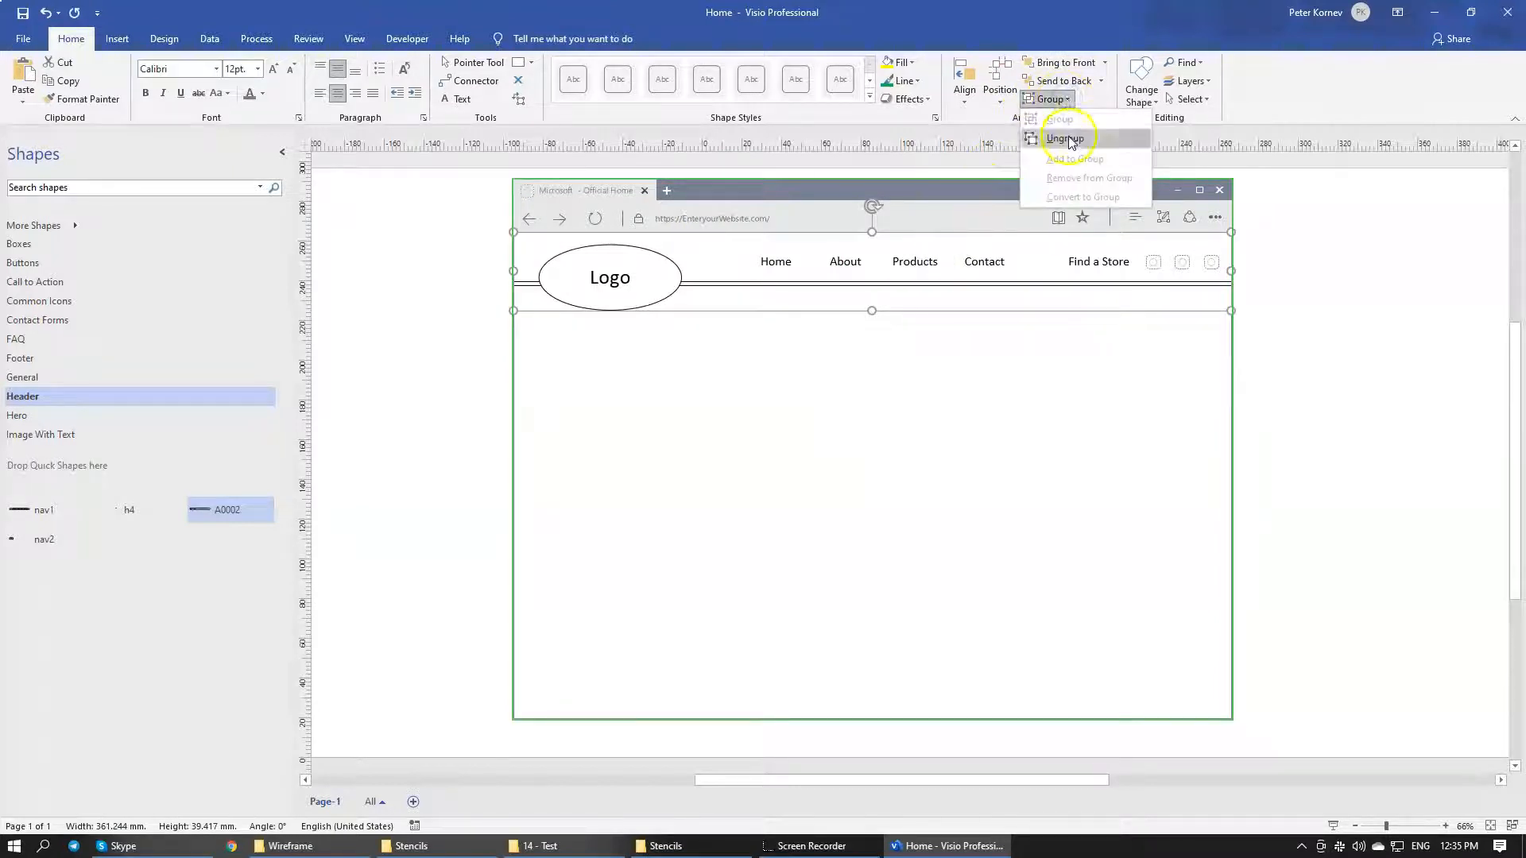
pyautogui.click(1066, 137)
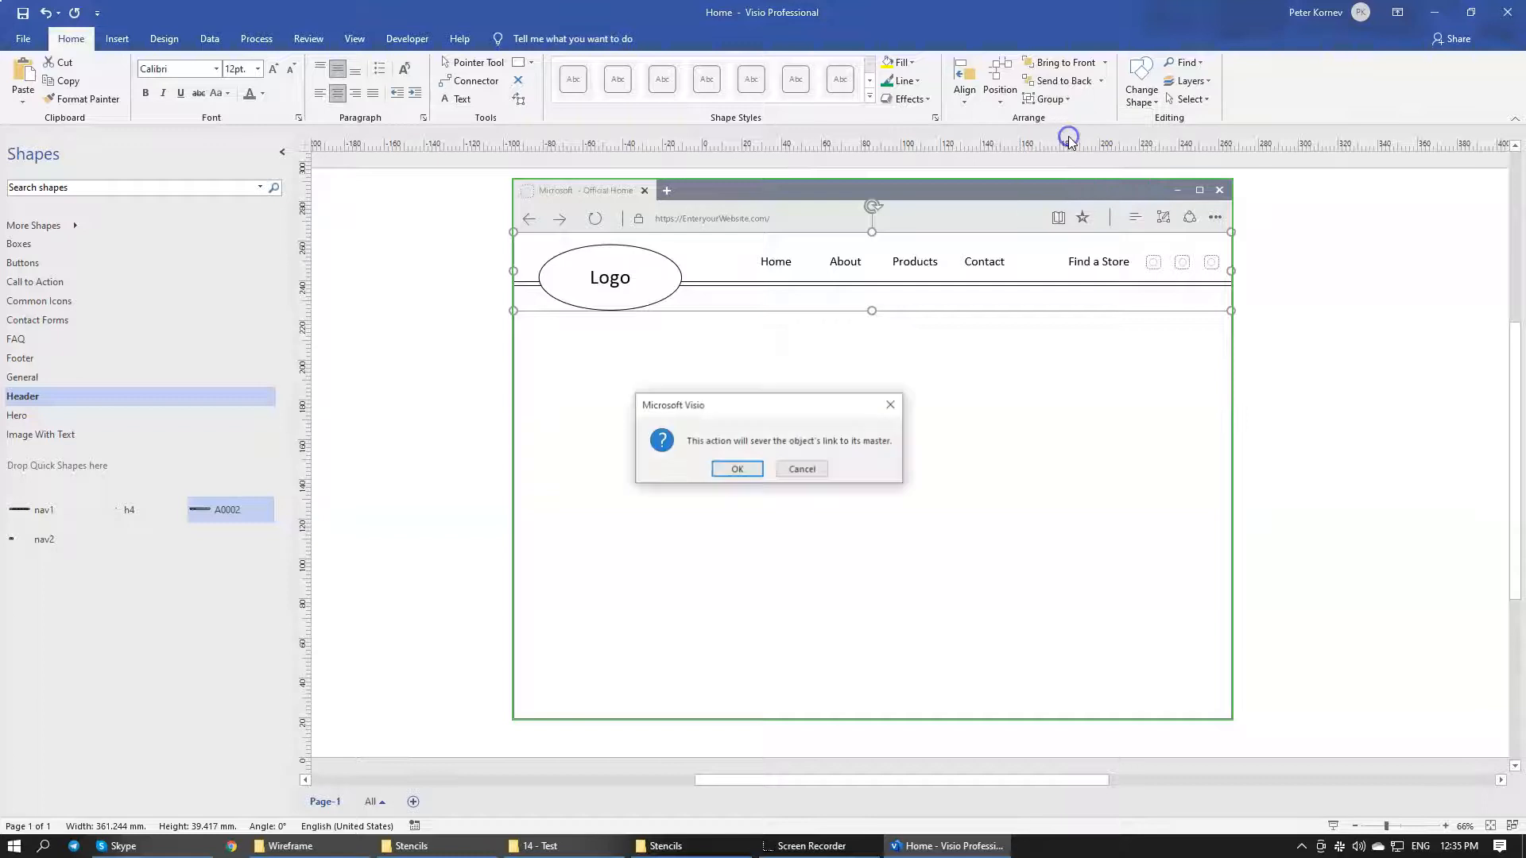
pyautogui.click(727, 474)
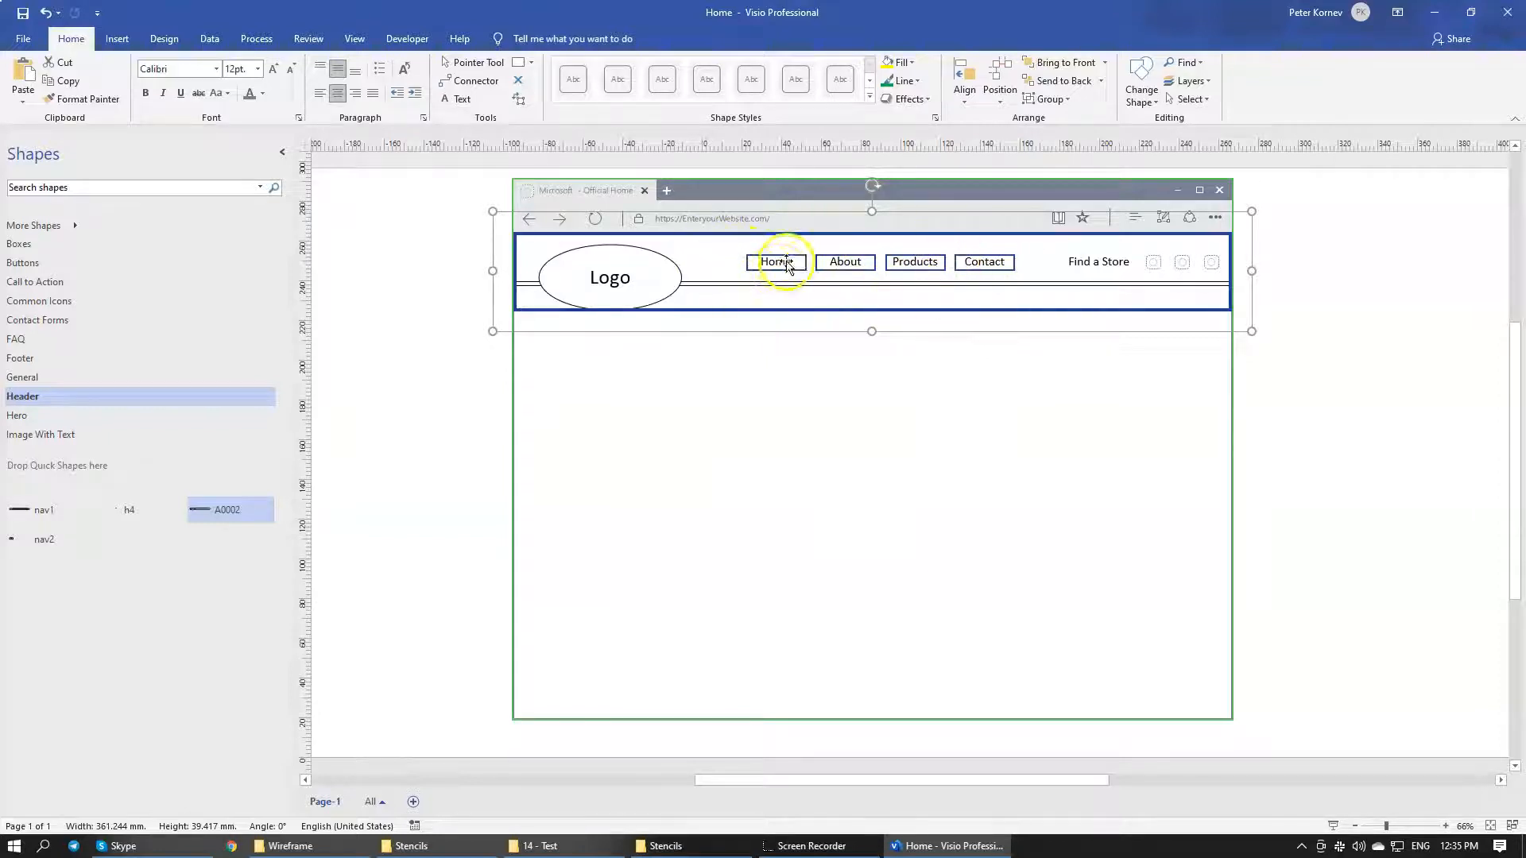
pyautogui.click(1090, 449)
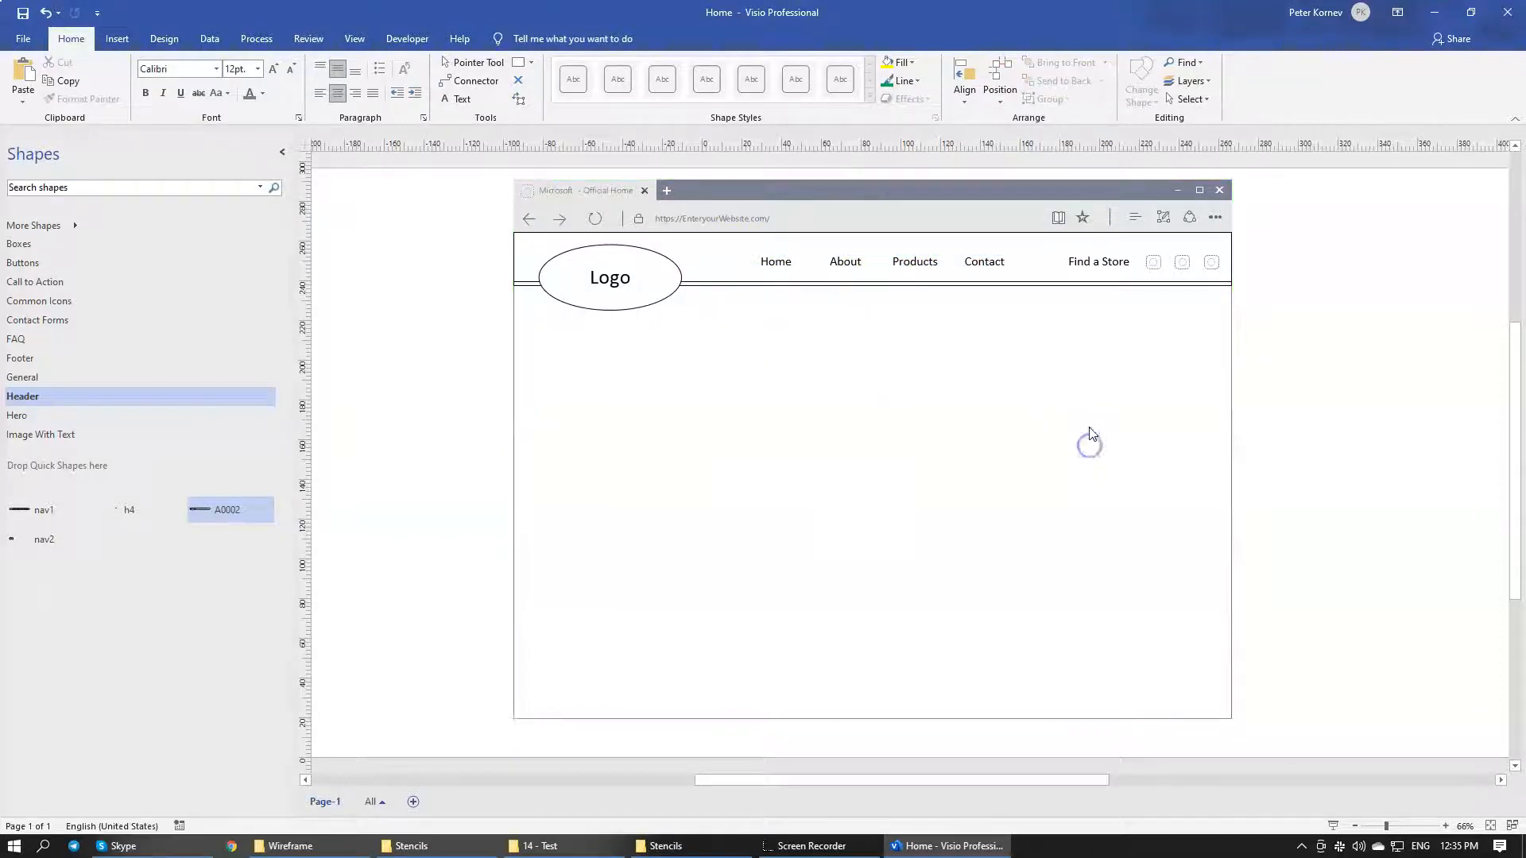
# Check which header parts can be selected individually, including the logo, Home, About, Products, Contact and Find a Store
pyautogui.click(919, 265)
pyautogui.click(844, 266)
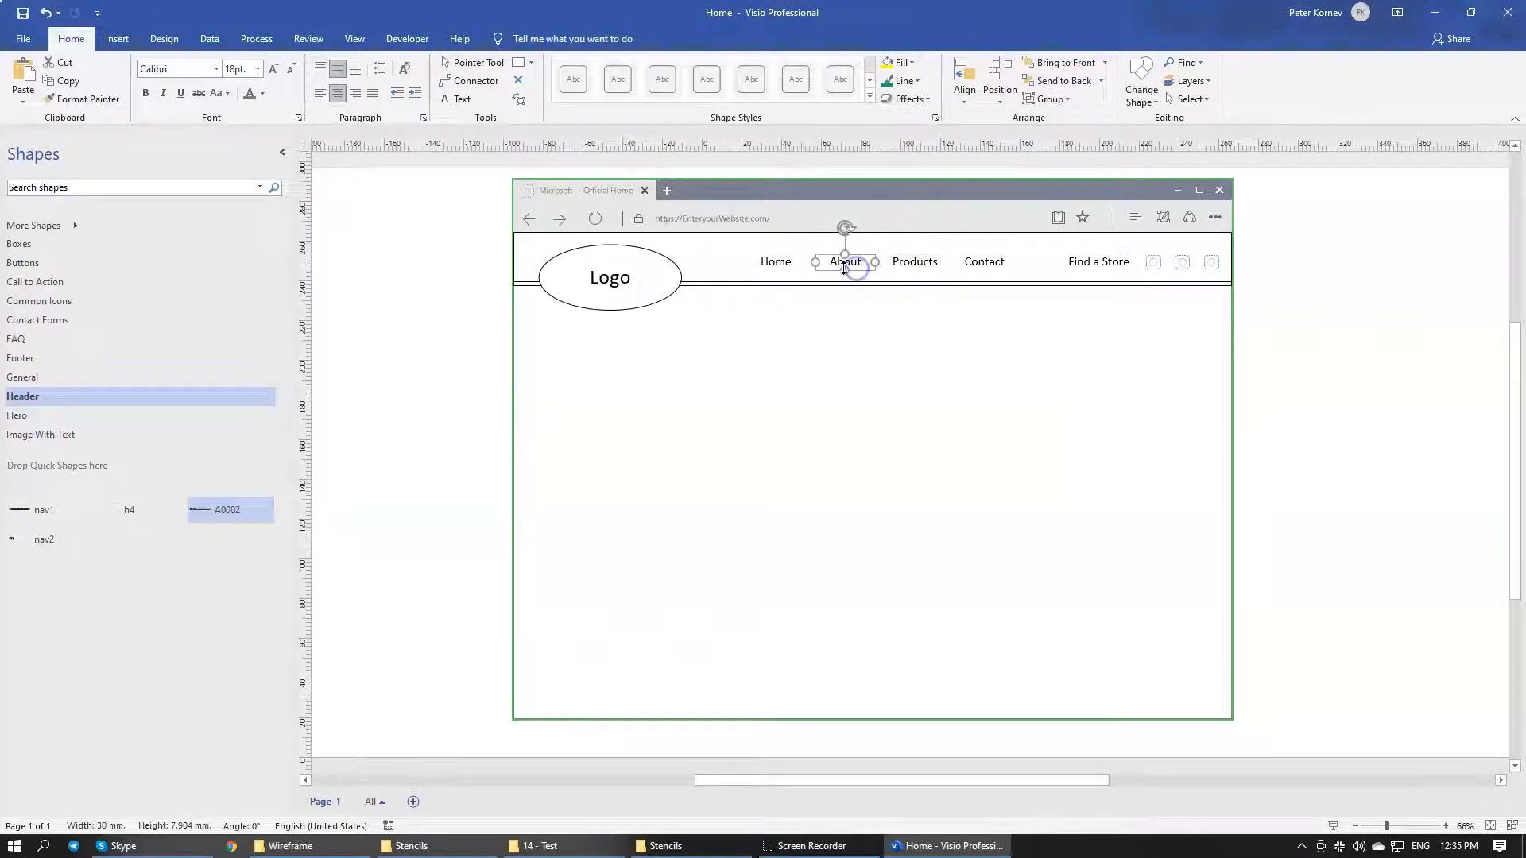
pyautogui.click(775, 263)
pyautogui.click(812, 414)
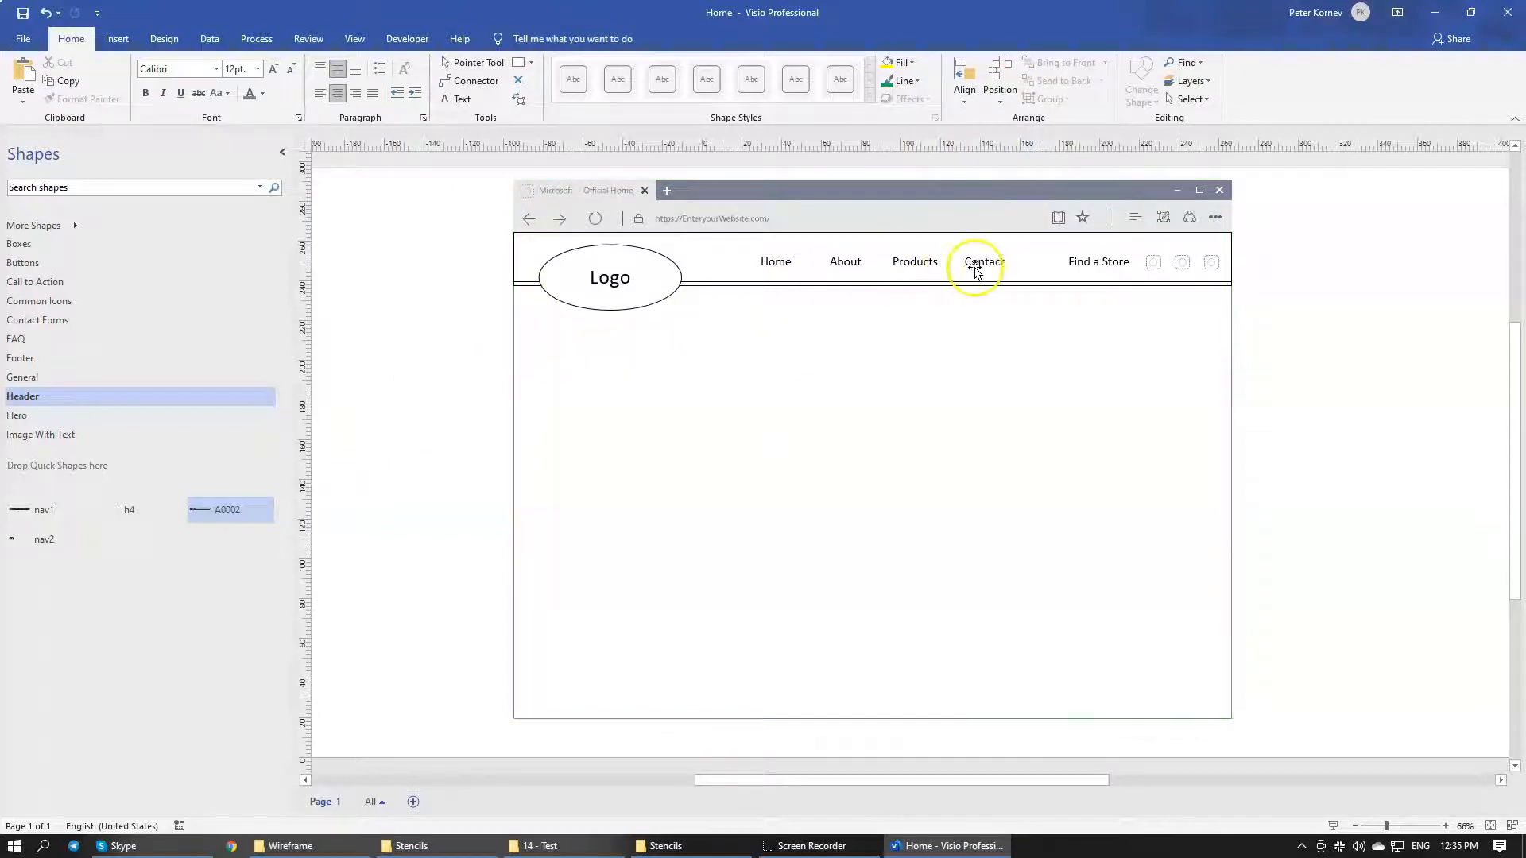
pyautogui.click(1079, 262)
pyautogui.click(1086, 528)
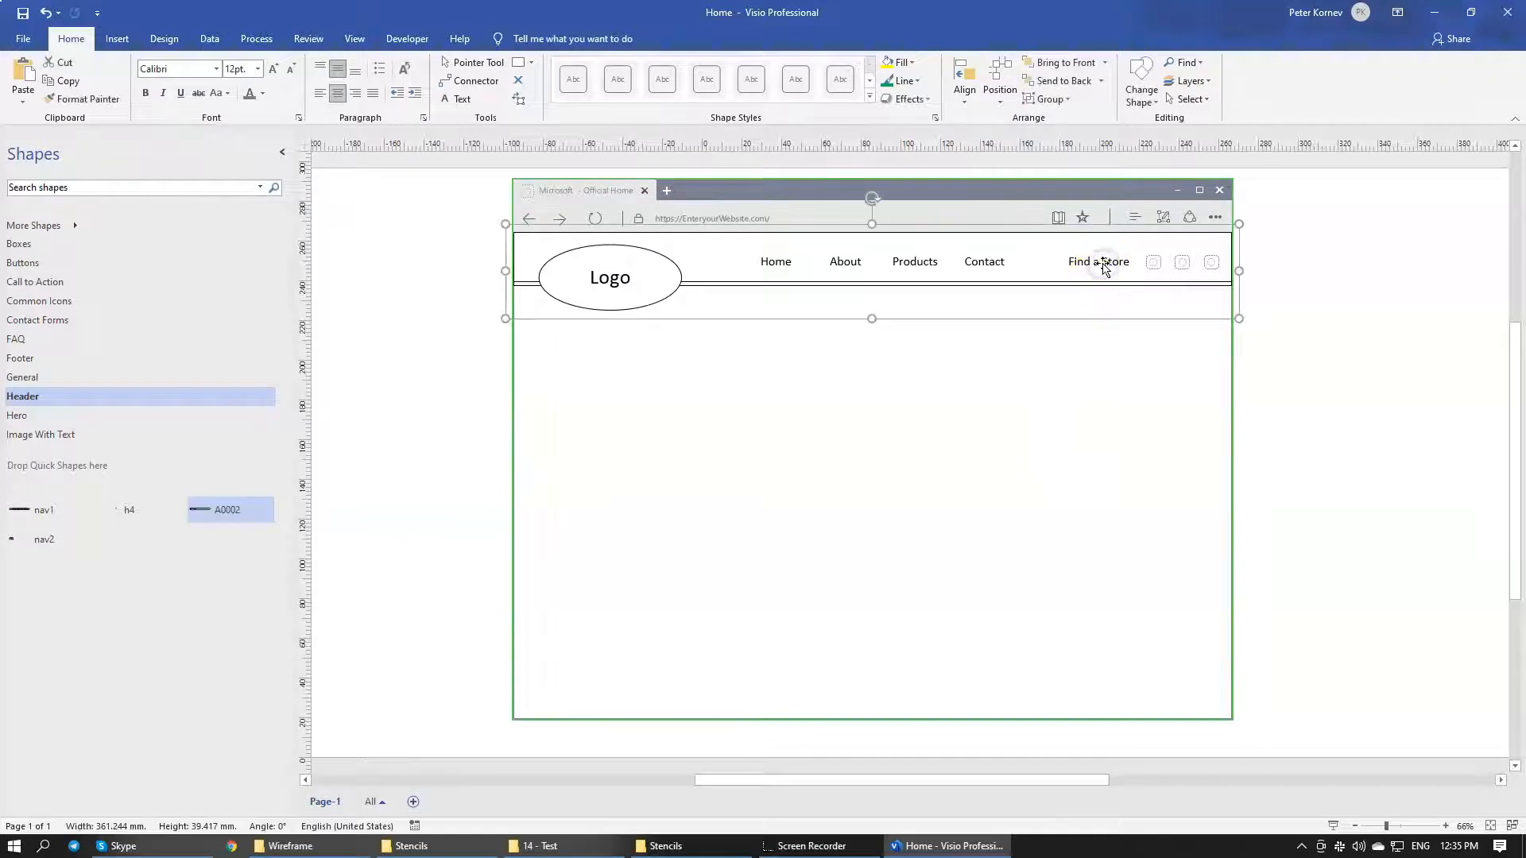
pyautogui.click(658, 257)
pyautogui.click(915, 189)
pyautogui.click(601, 277)
pyautogui.click(774, 260)
pyautogui.click(842, 262)
pyautogui.click(914, 262)
pyautogui.click(996, 267)
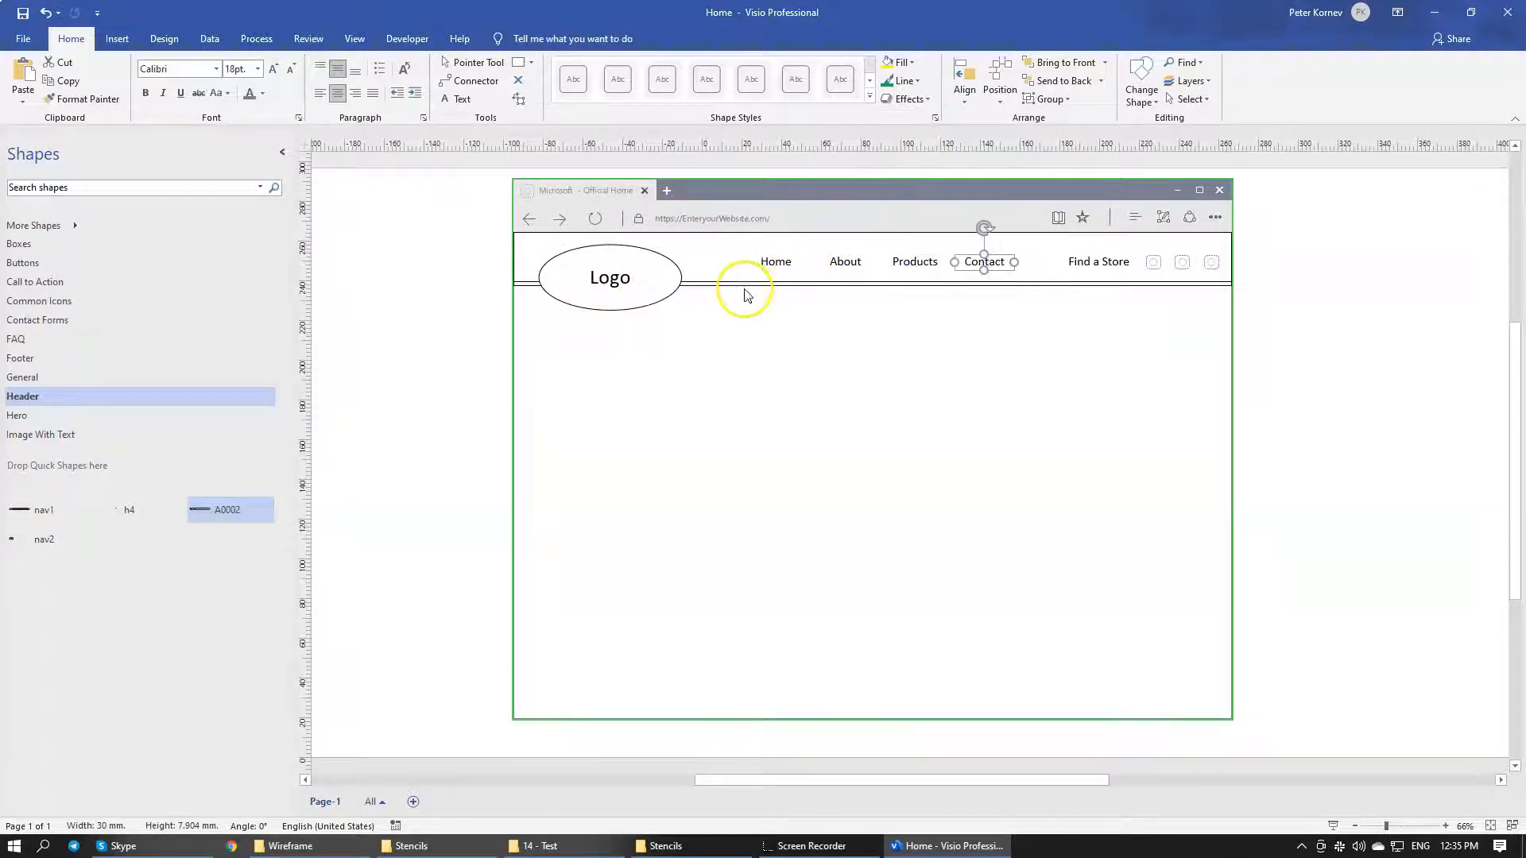
# Examine how the header's double line, Find a Store text and three social icons are grouped by selecting them in turn
pyautogui.click(745, 286)
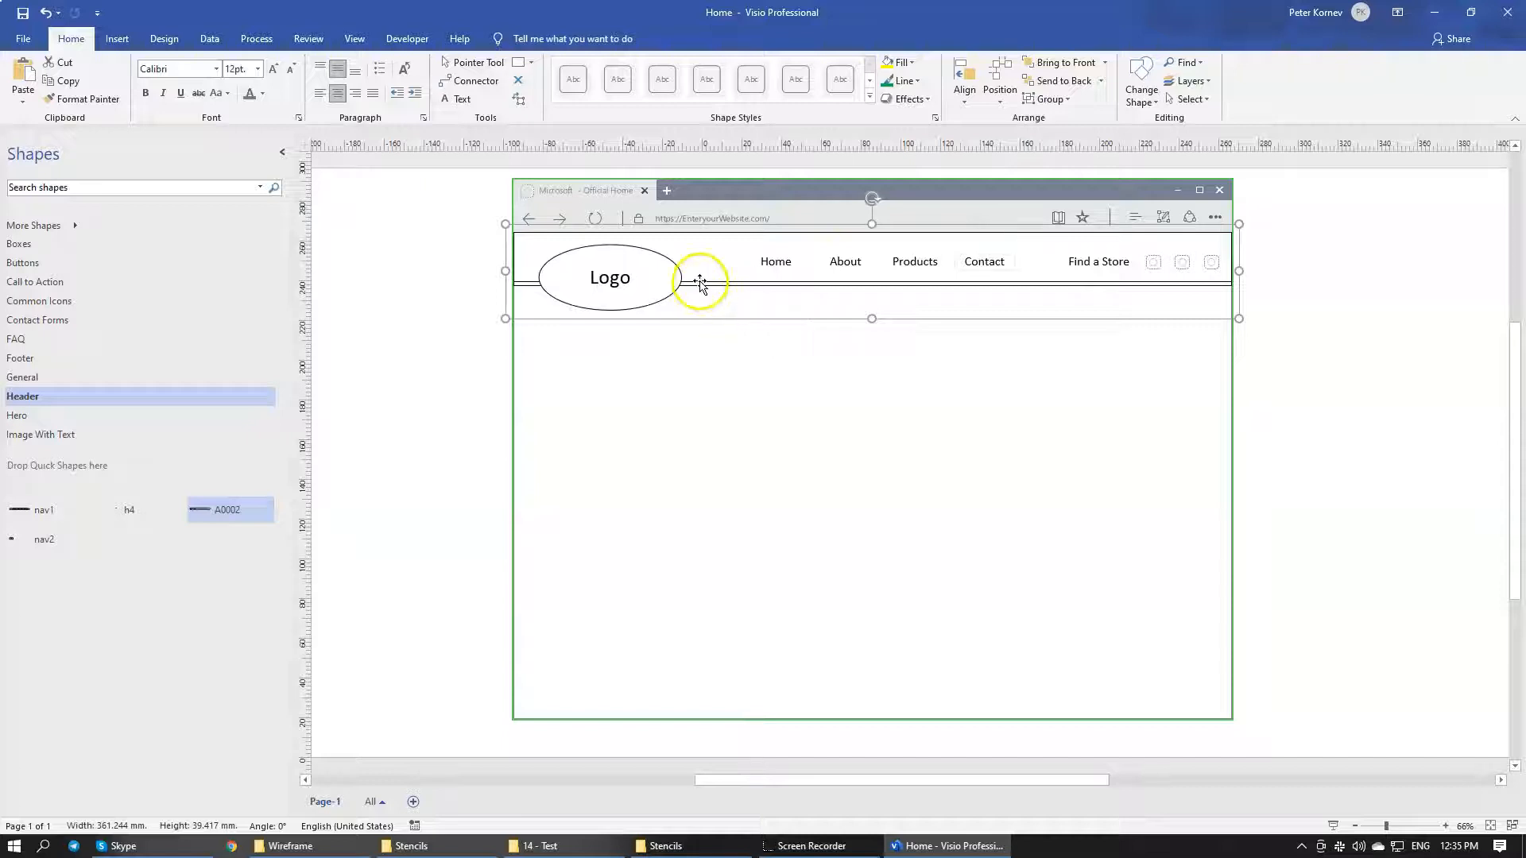
pyautogui.click(1168, 394)
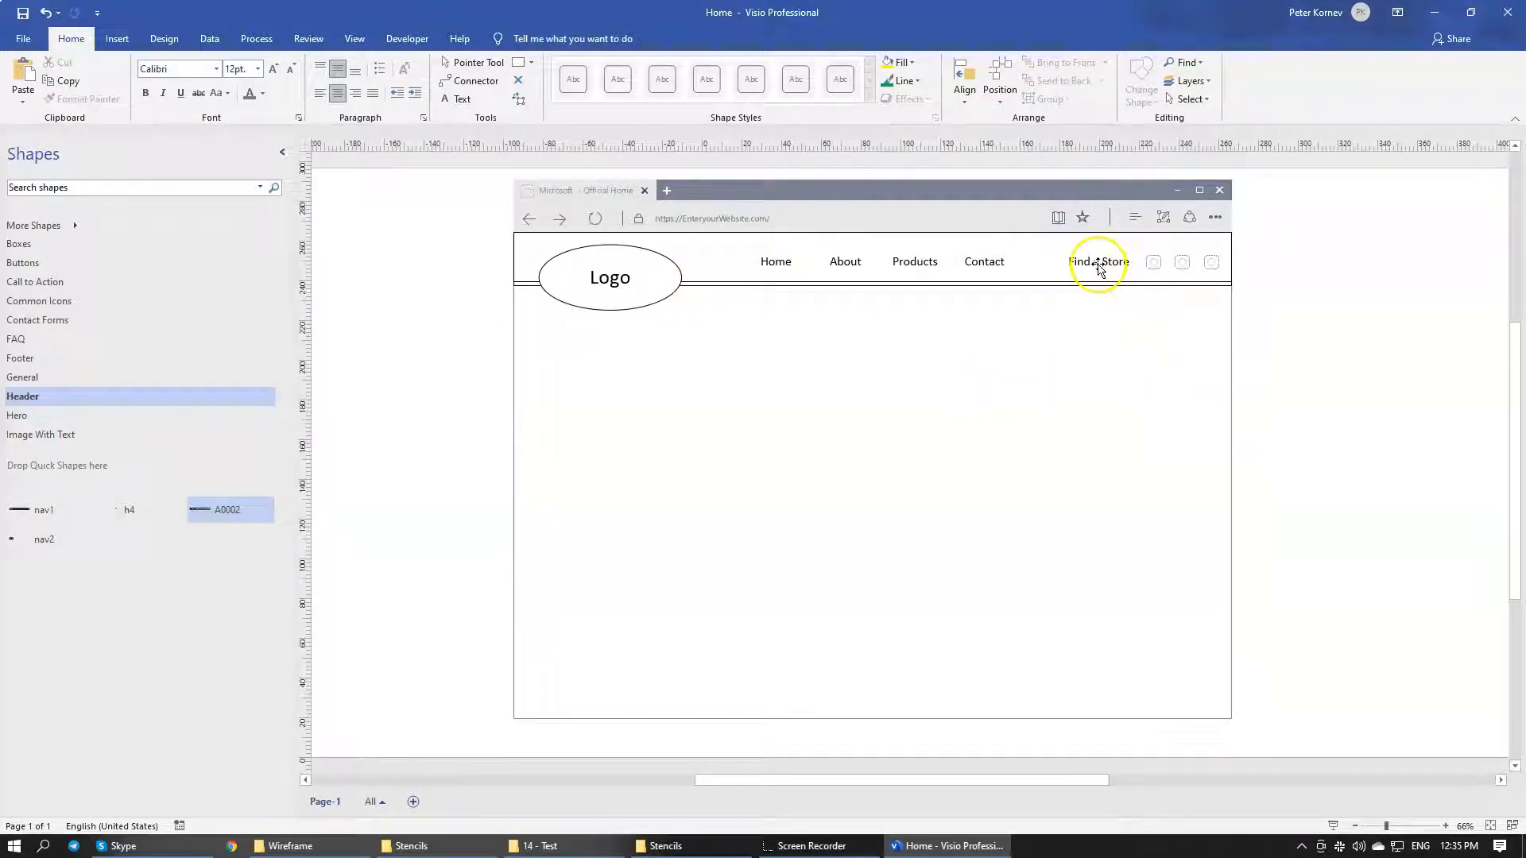
pyautogui.click(1098, 265)
pyautogui.click(1153, 262)
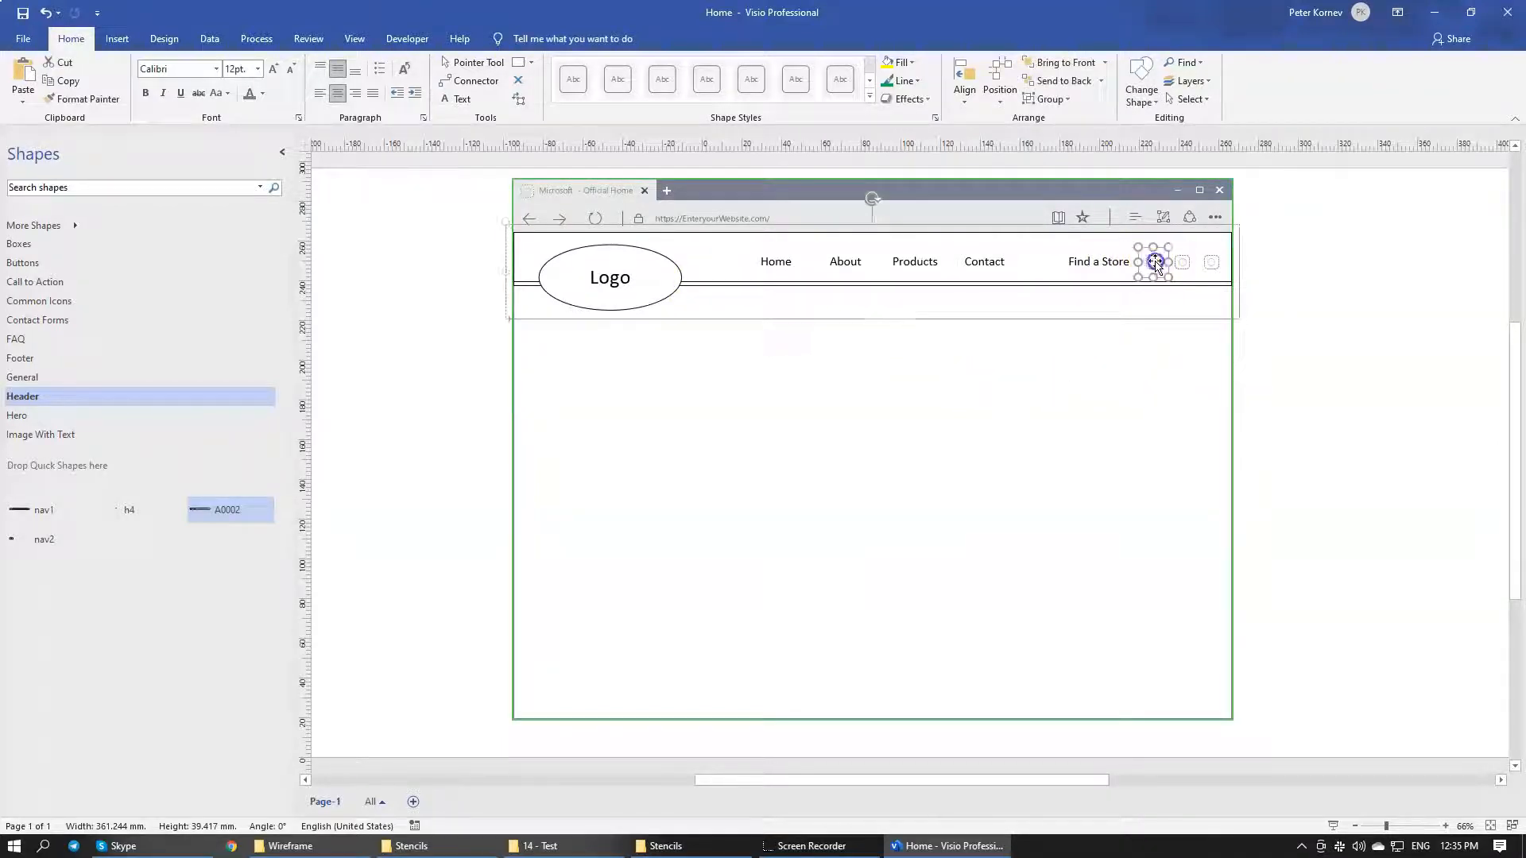
pyautogui.click(1185, 263)
pyautogui.click(1212, 262)
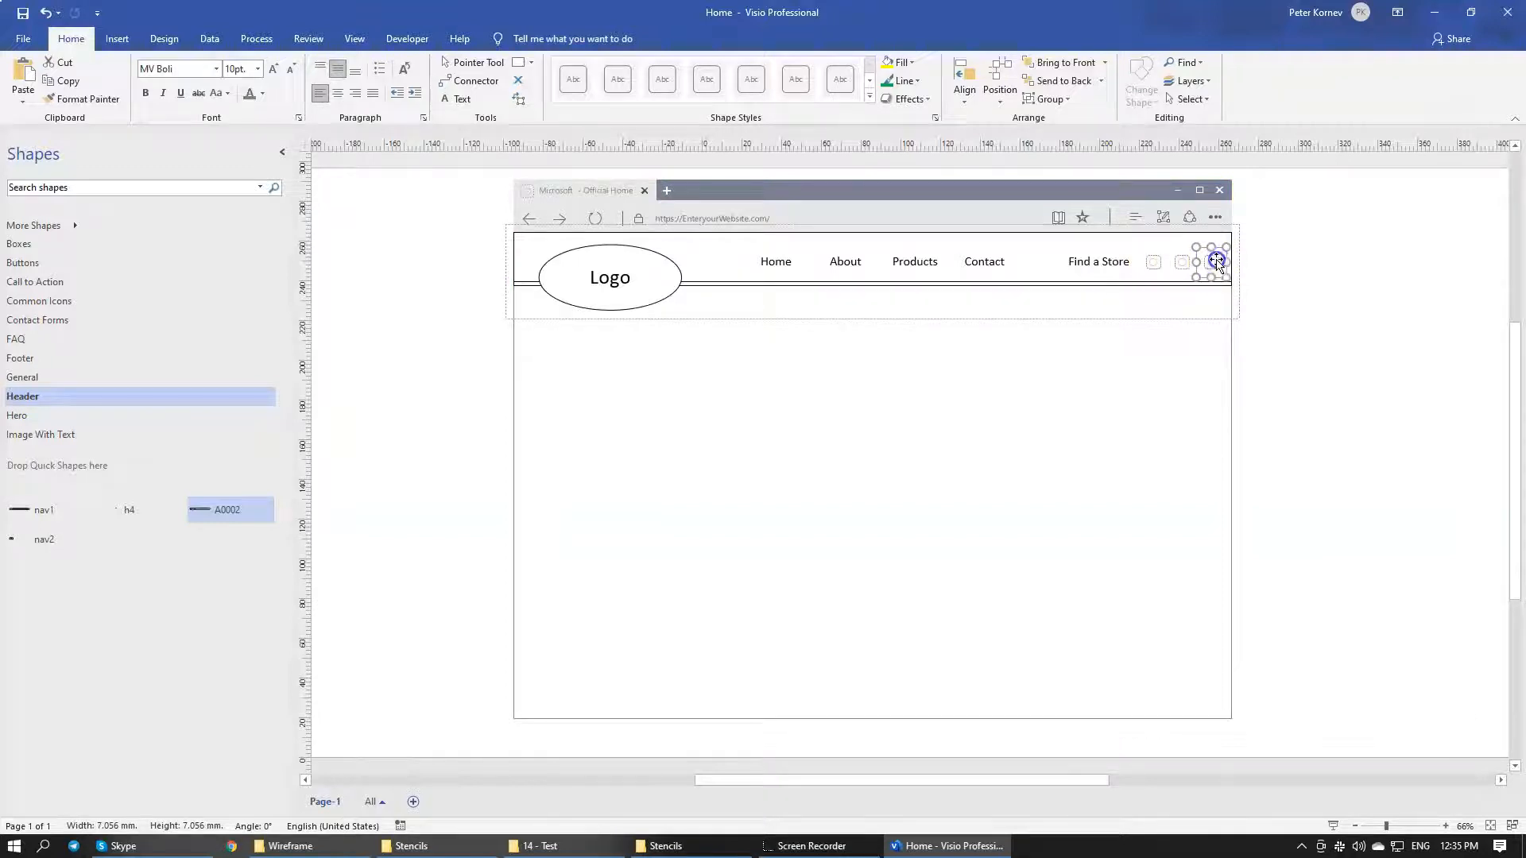
pyautogui.click(1100, 263)
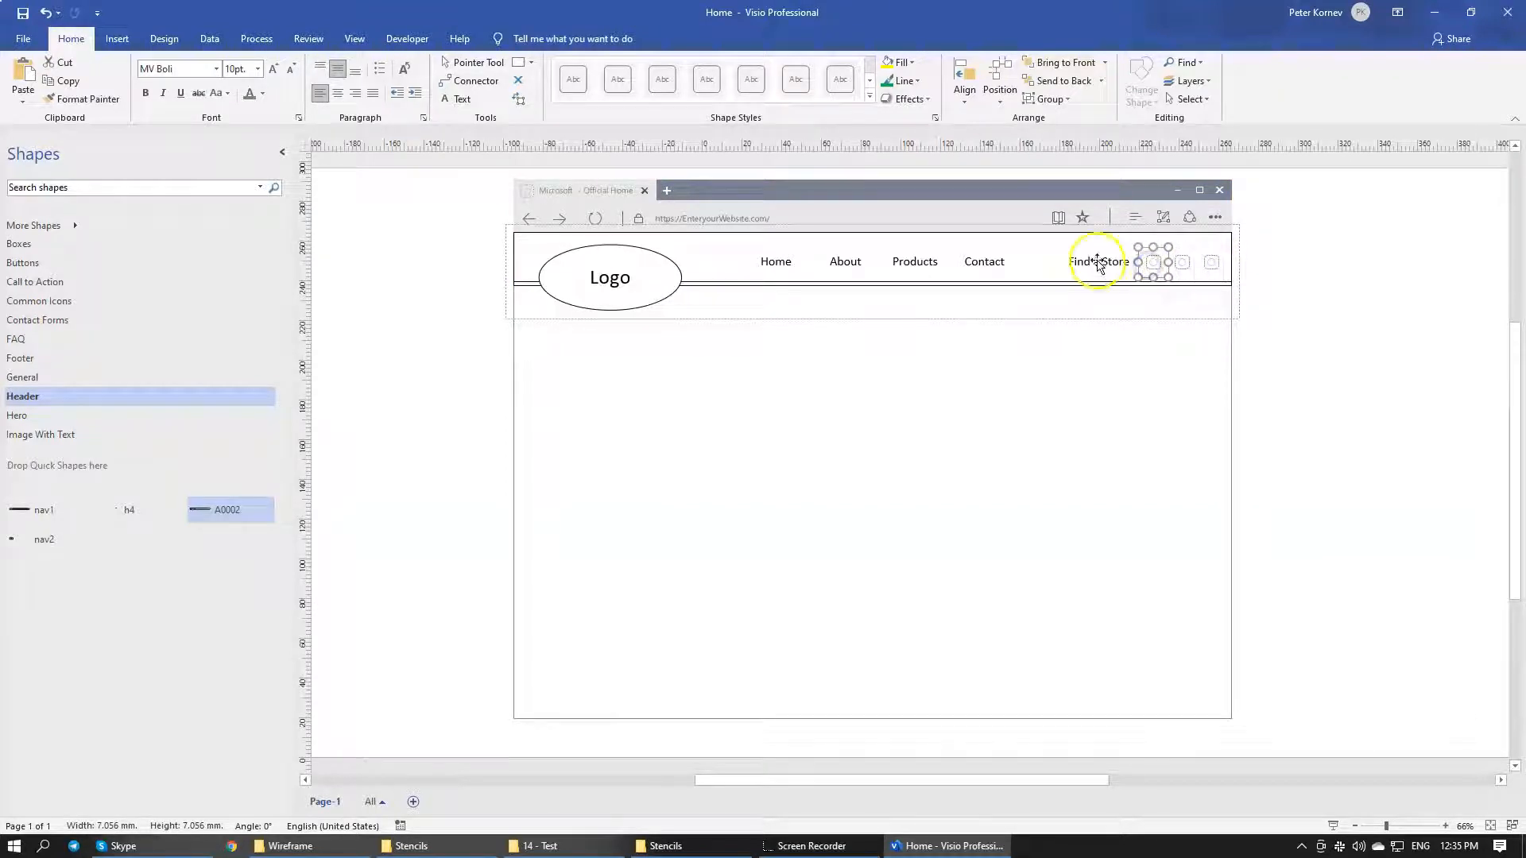
pyautogui.click(1114, 371)
pyautogui.click(1105, 268)
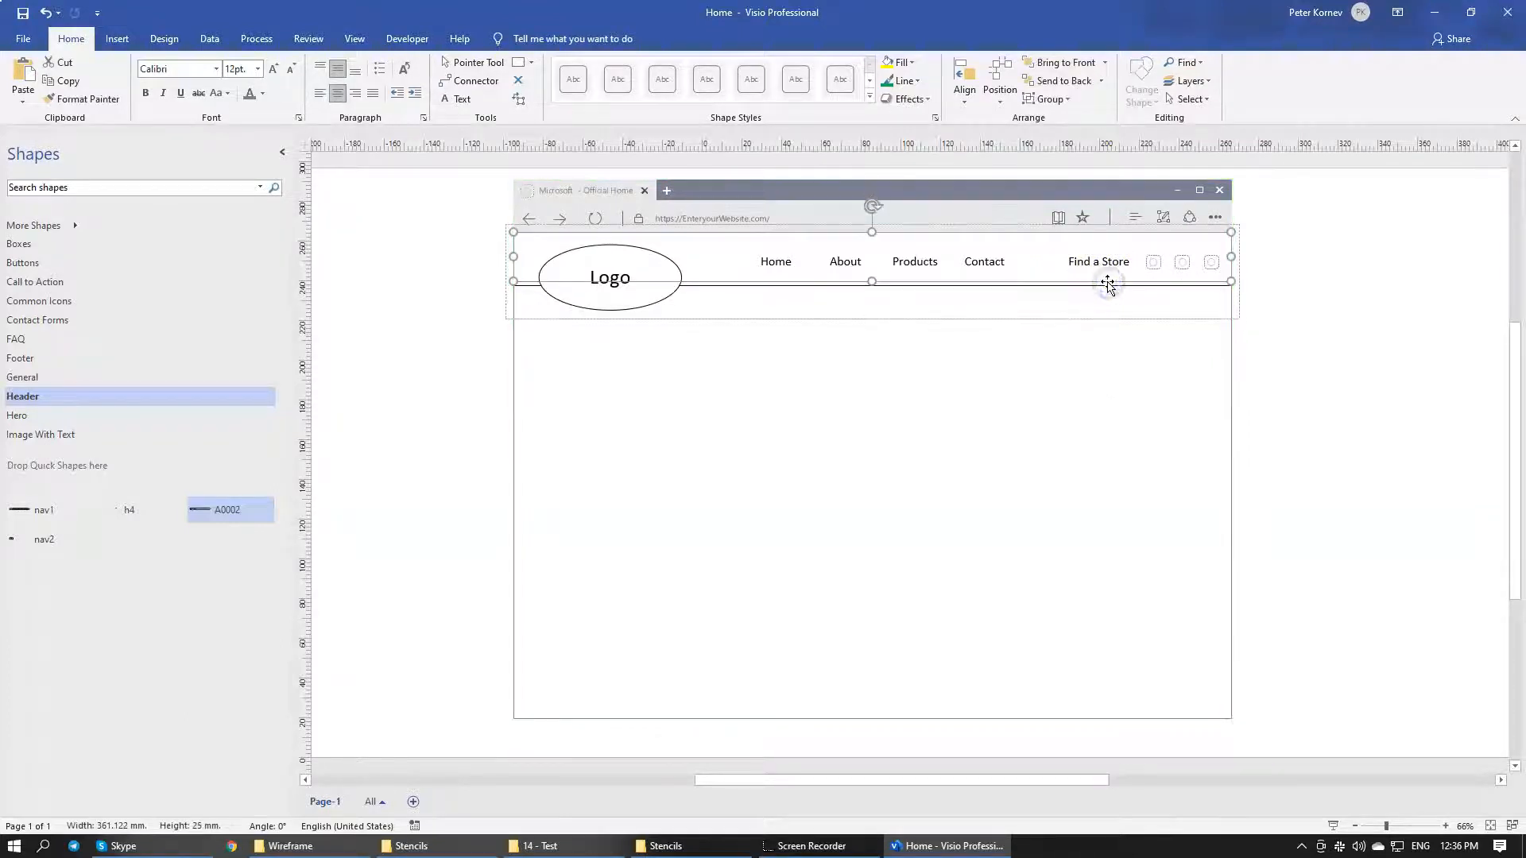
# Ungroup the remaining header group so the logo, double line, Find a Store text and icons become separate shapes
pyautogui.click(1067, 382)
pyautogui.click(1085, 265)
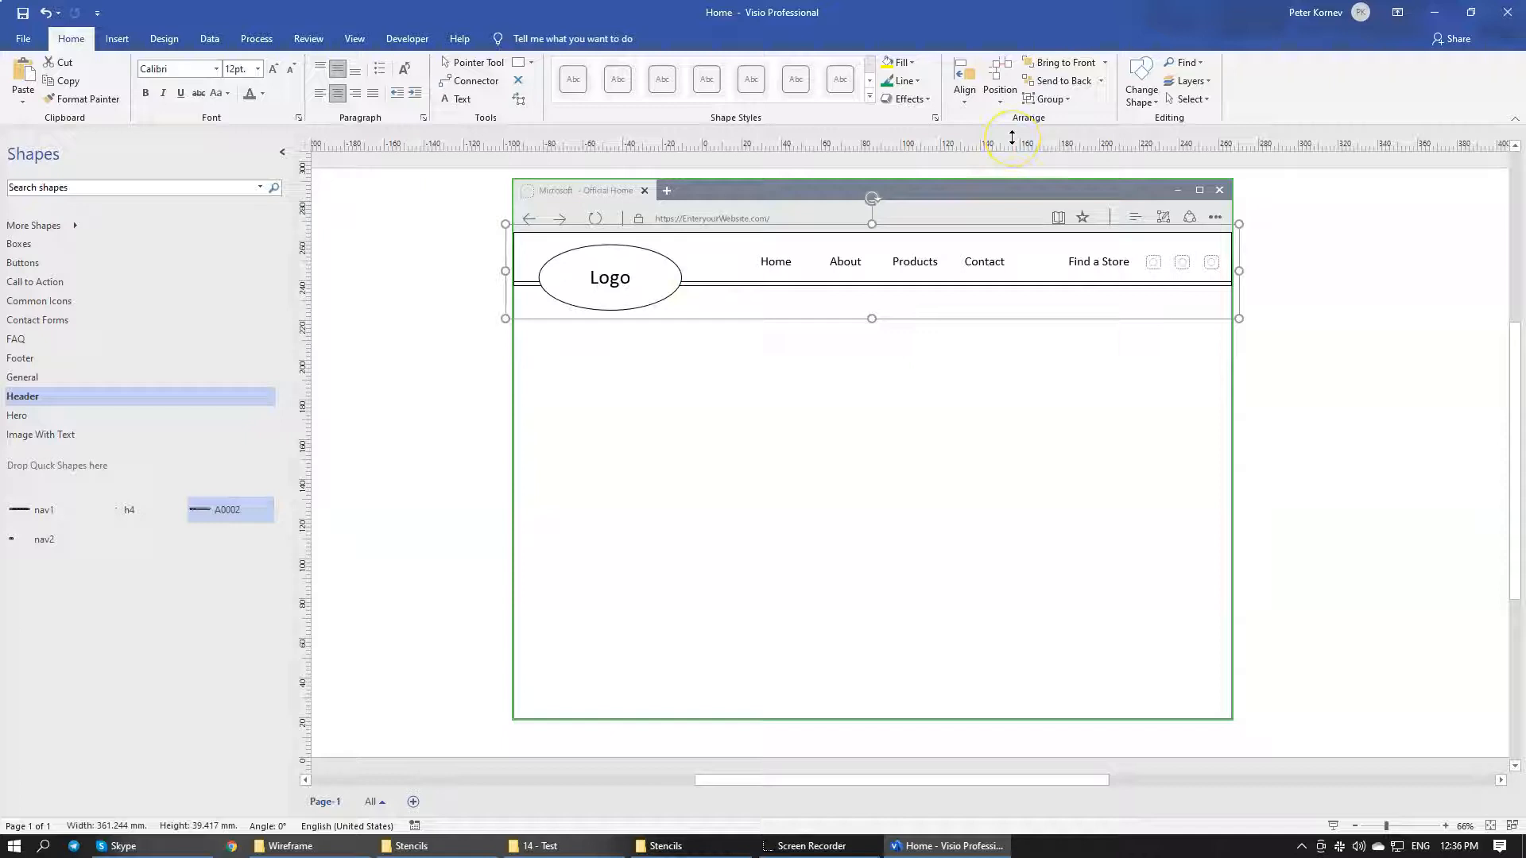
pyautogui.click(1068, 100)
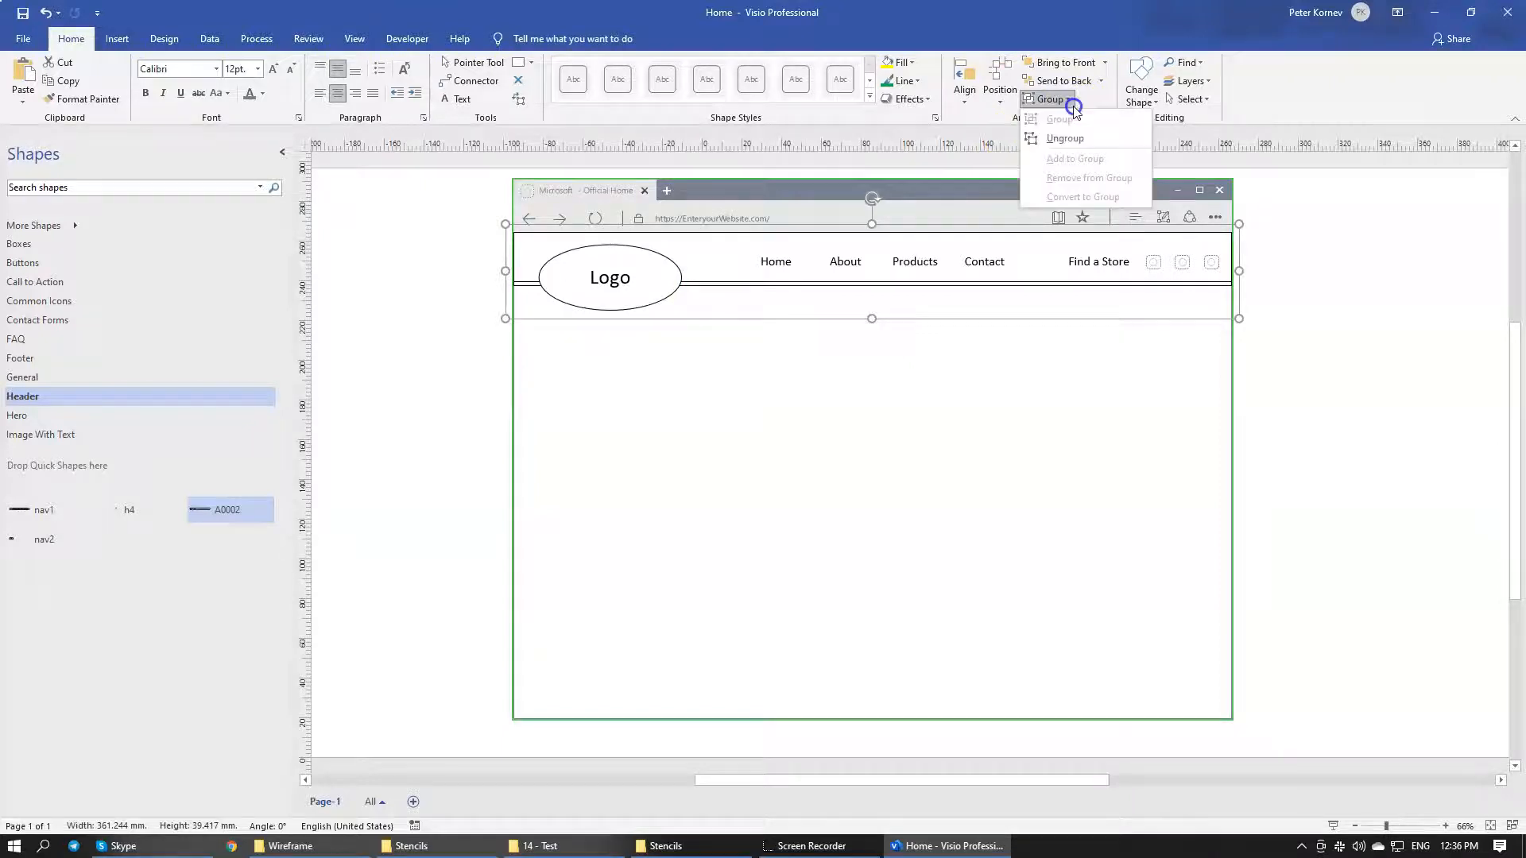
pyautogui.click(1053, 151)
pyautogui.click(1128, 287)
pyautogui.click(1129, 288)
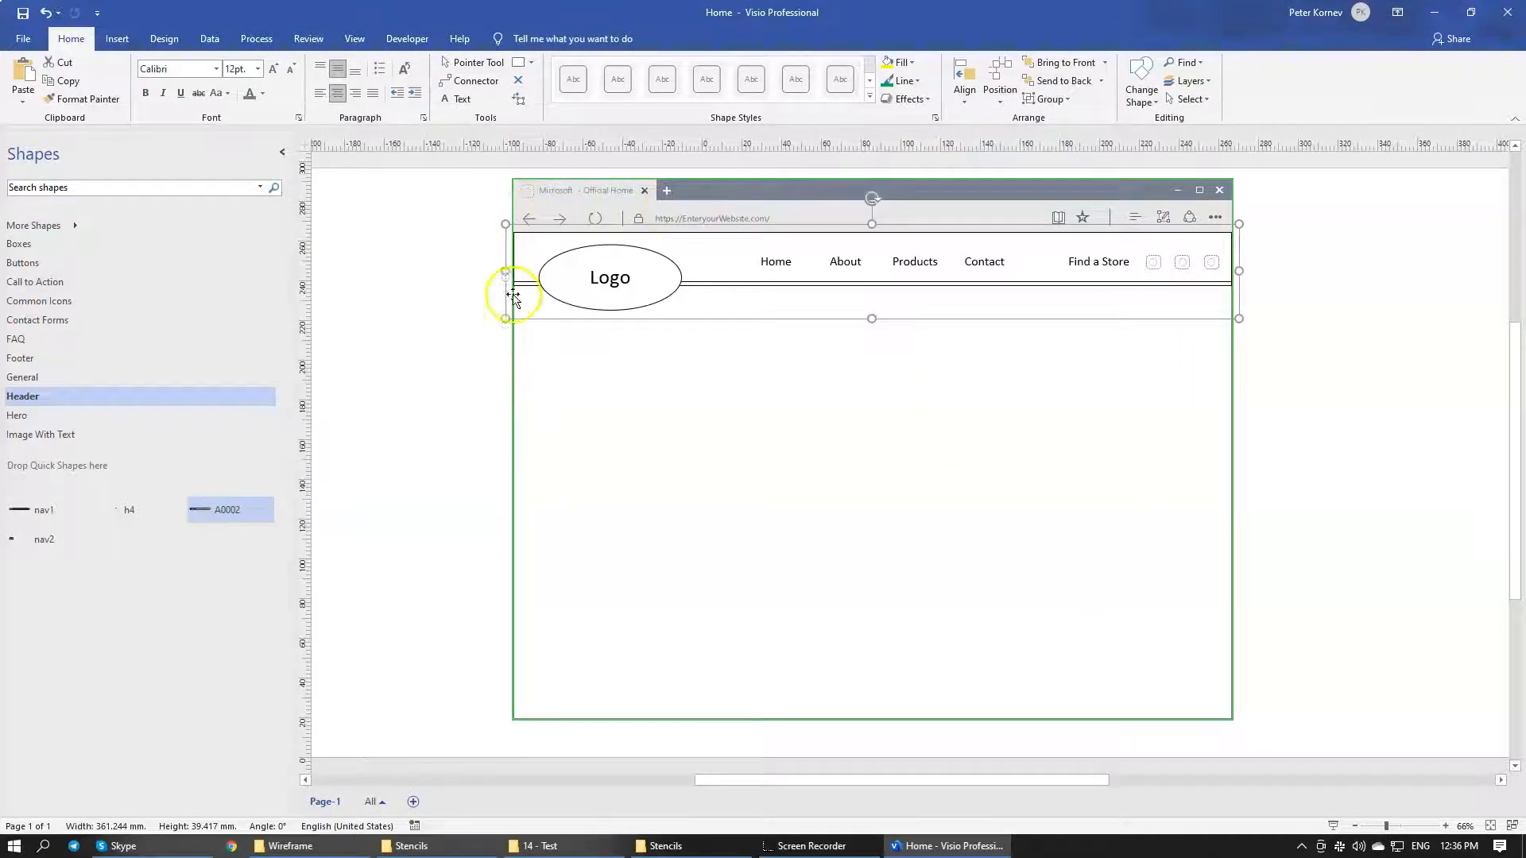
pyautogui.click(1060, 100)
pyautogui.click(1055, 145)
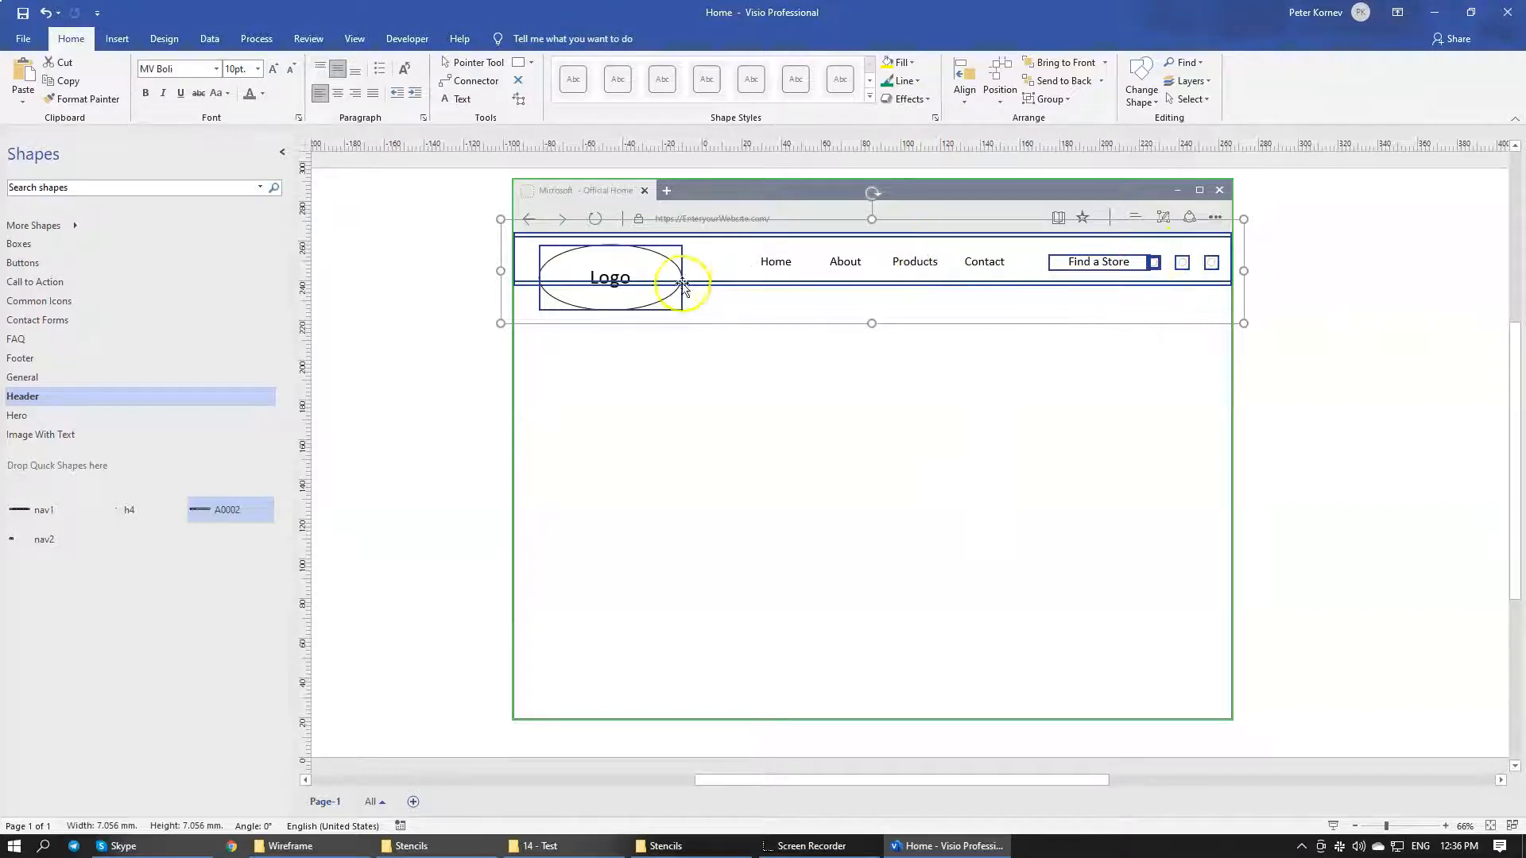
pyautogui.click(726, 582)
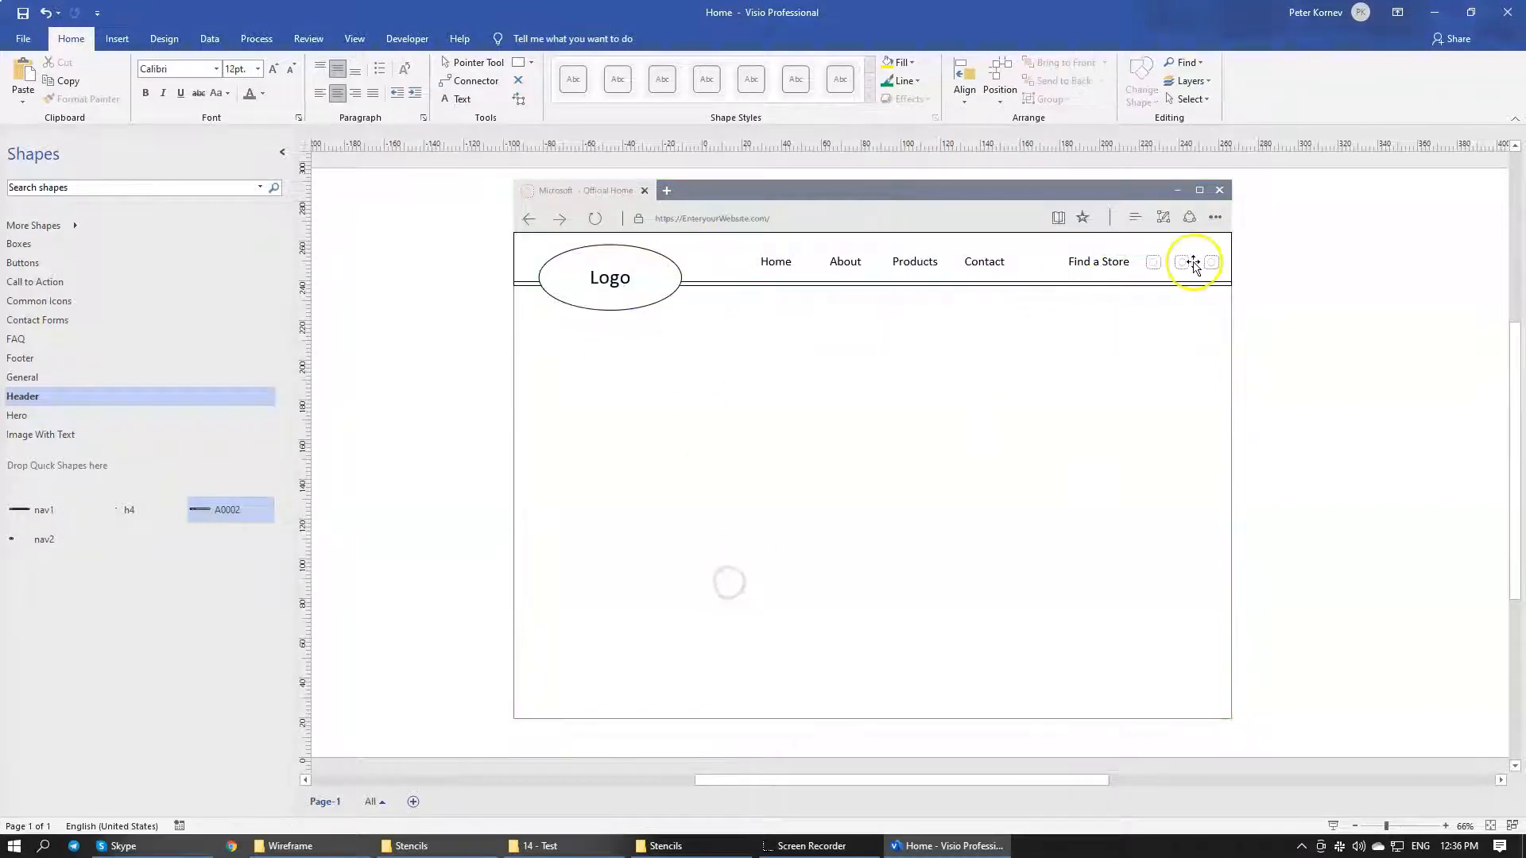
# Inspect the separated icons, Find a Store text, header lines and logo by selecting each one individually
pyautogui.click(1157, 263)
pyautogui.click(1114, 266)
pyautogui.click(983, 460)
pyautogui.click(899, 286)
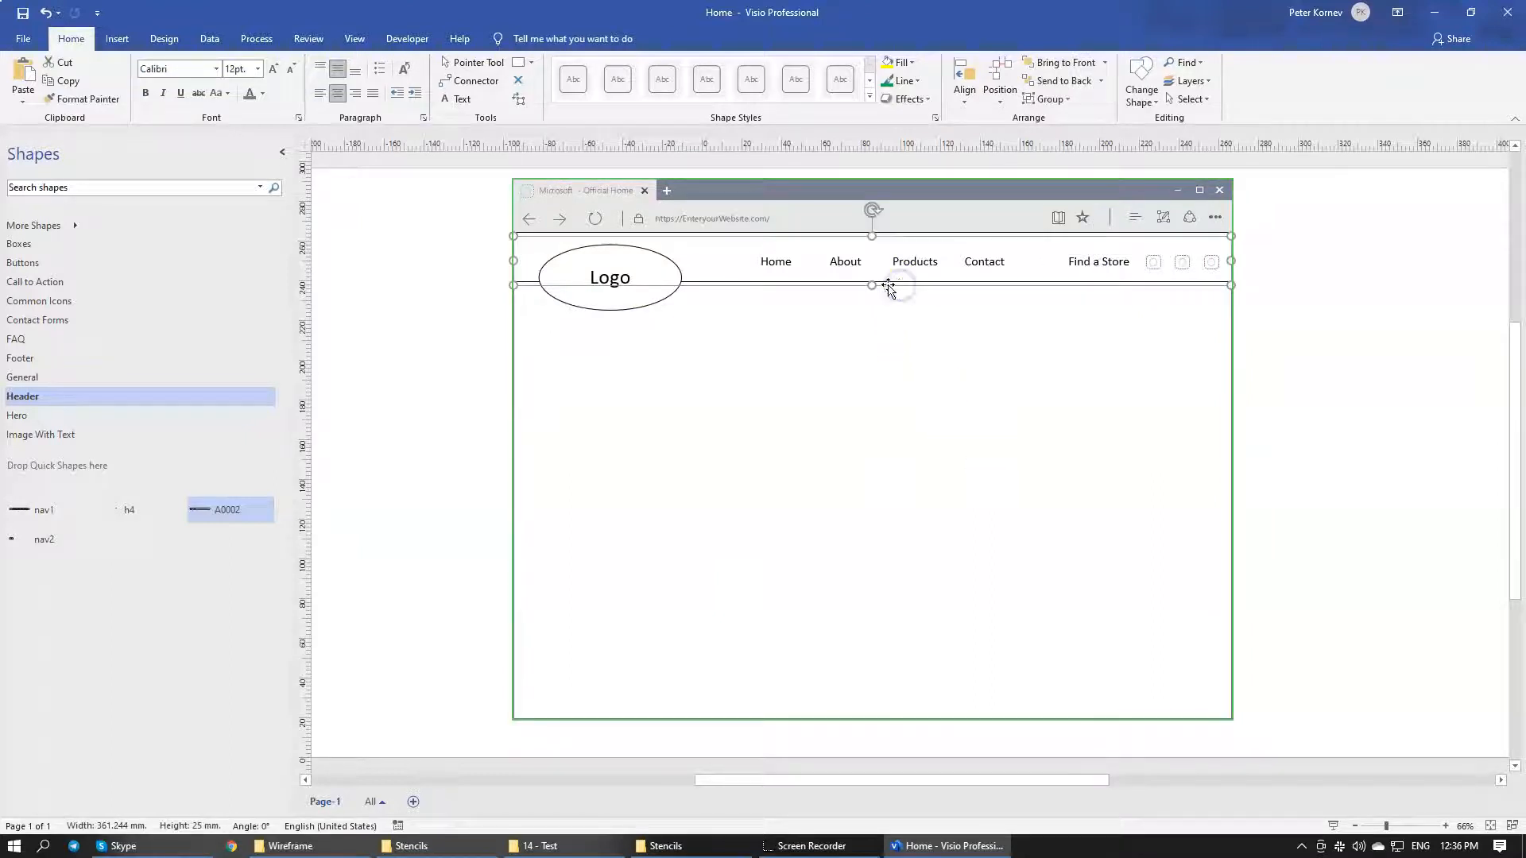
pyautogui.click(812, 280)
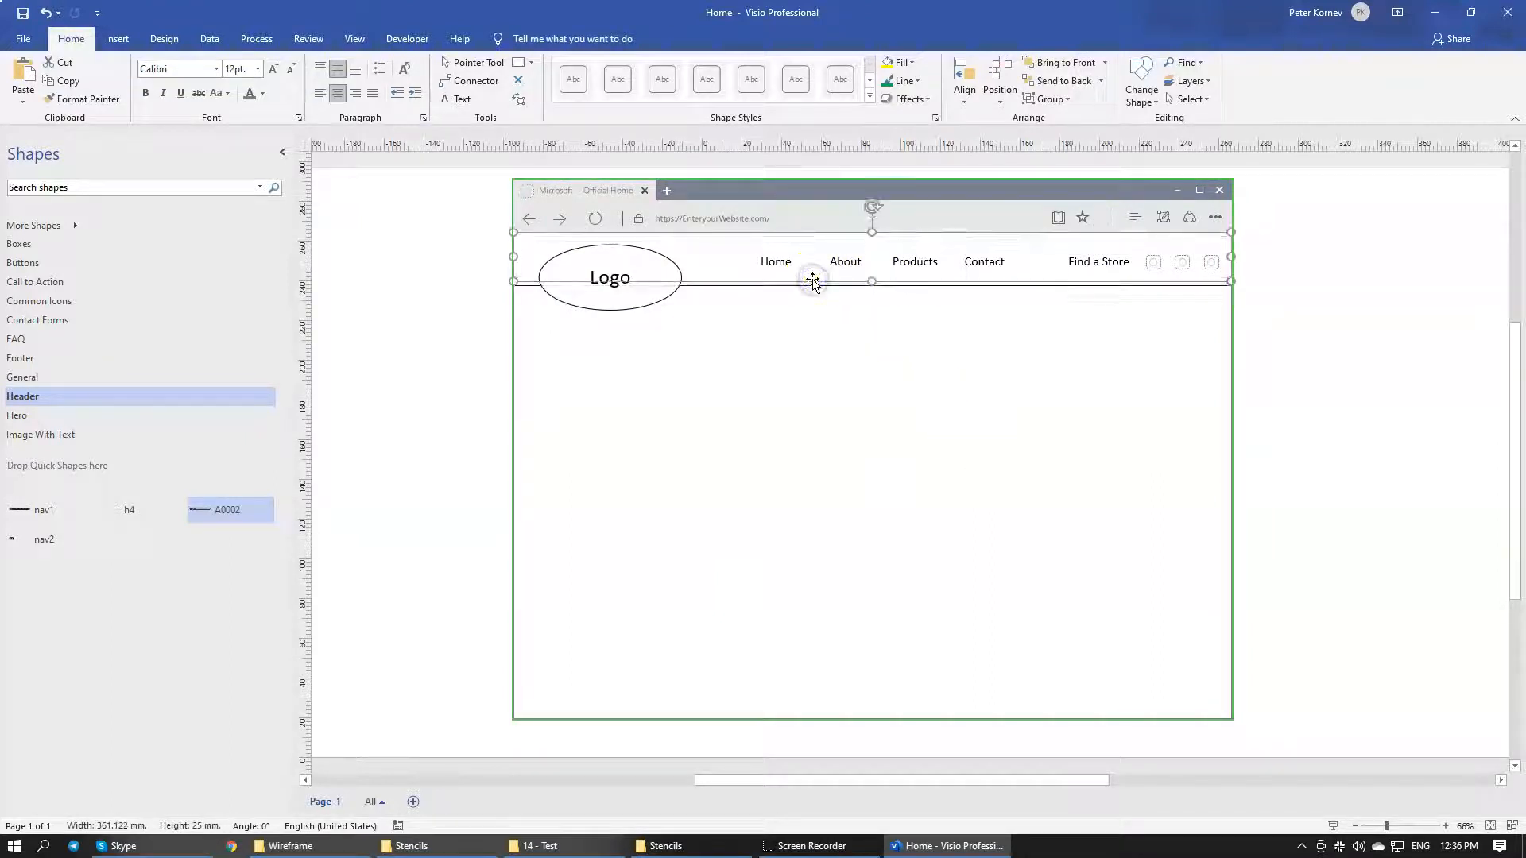
pyautogui.click(723, 337)
pyautogui.click(653, 299)
pyautogui.click(842, 408)
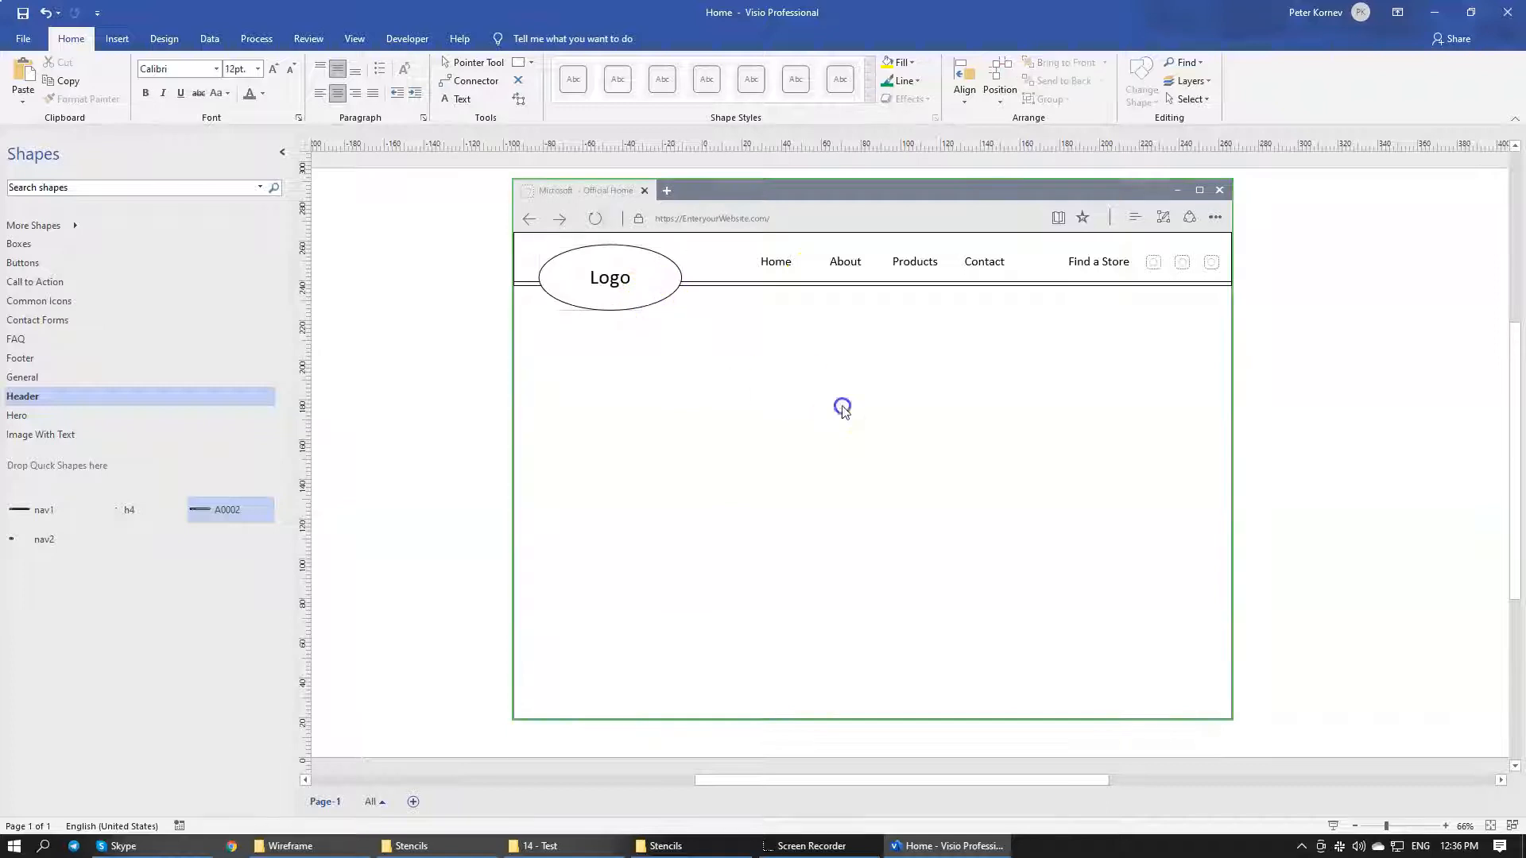
# Delete all the separated header parts and place a fresh A0002 header directly below the browser's address bar
pyautogui.click(402, 367)
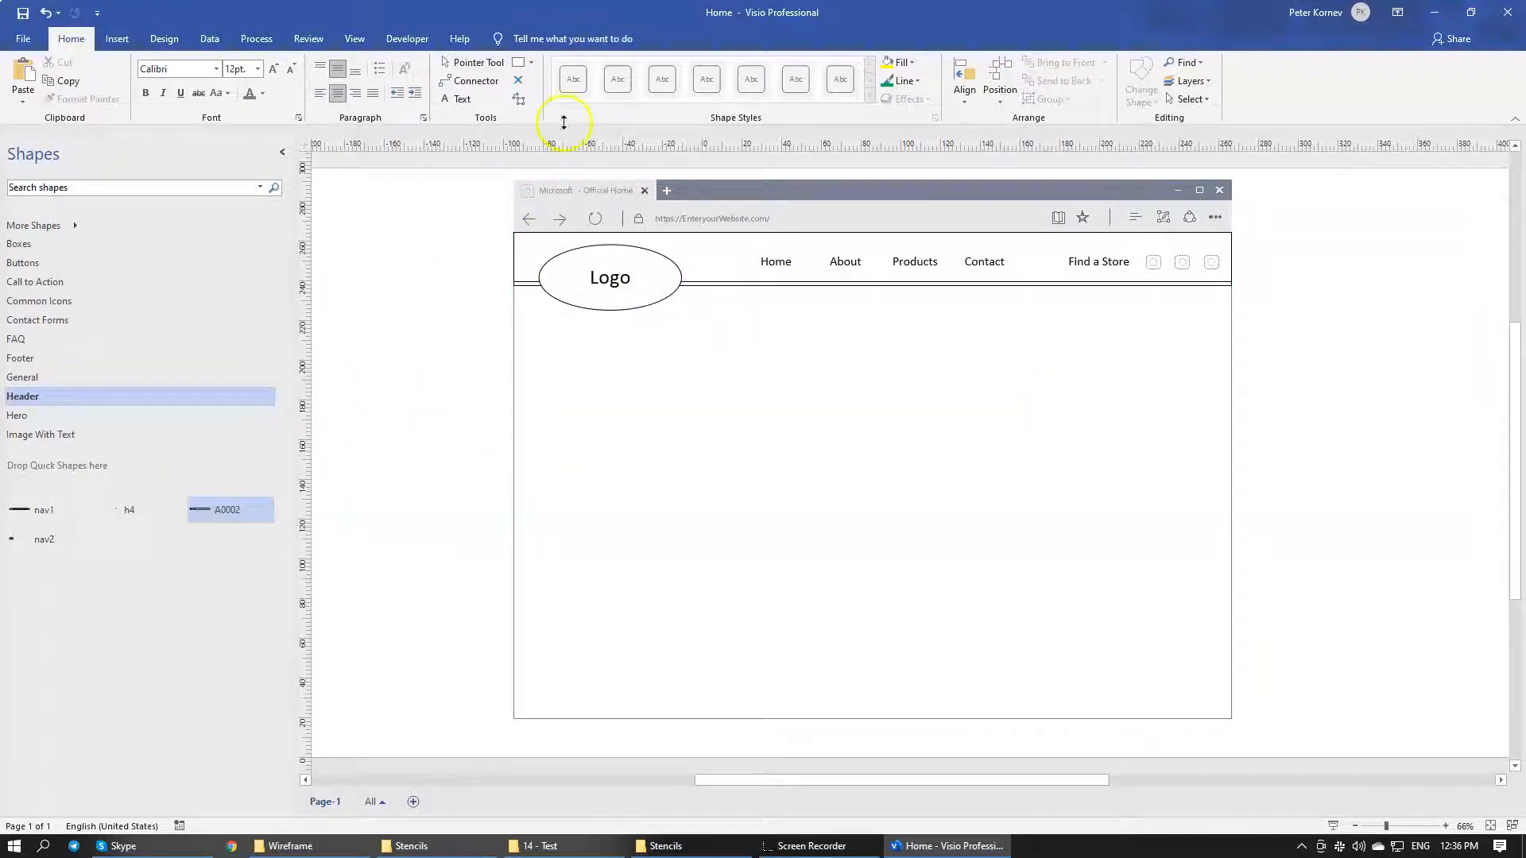
pyautogui.moveTo(453, 214); pyautogui.dragTo(1260, 326)
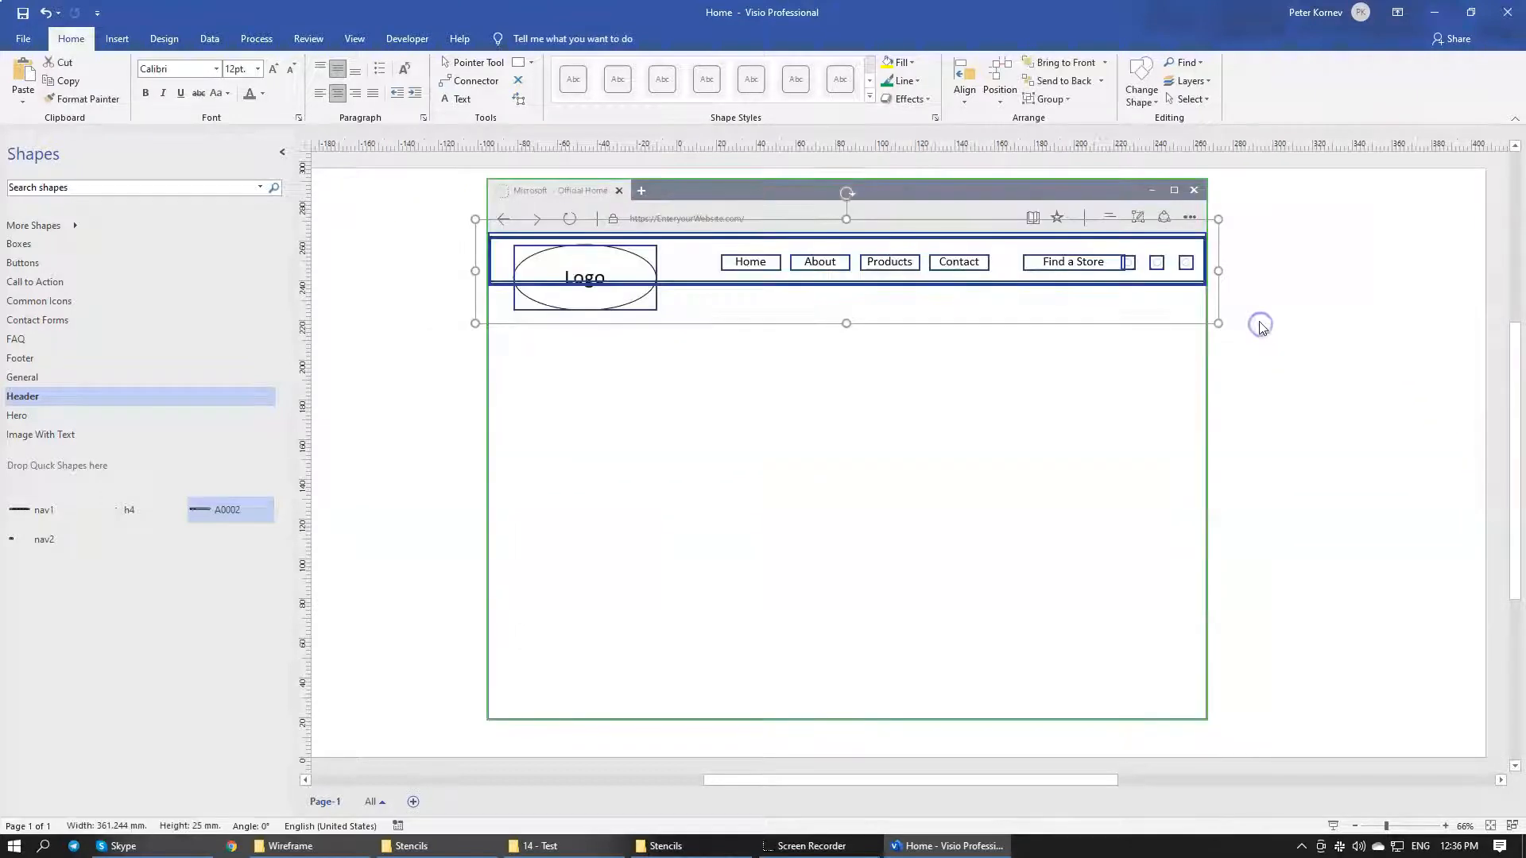
pyautogui.press('Delete')
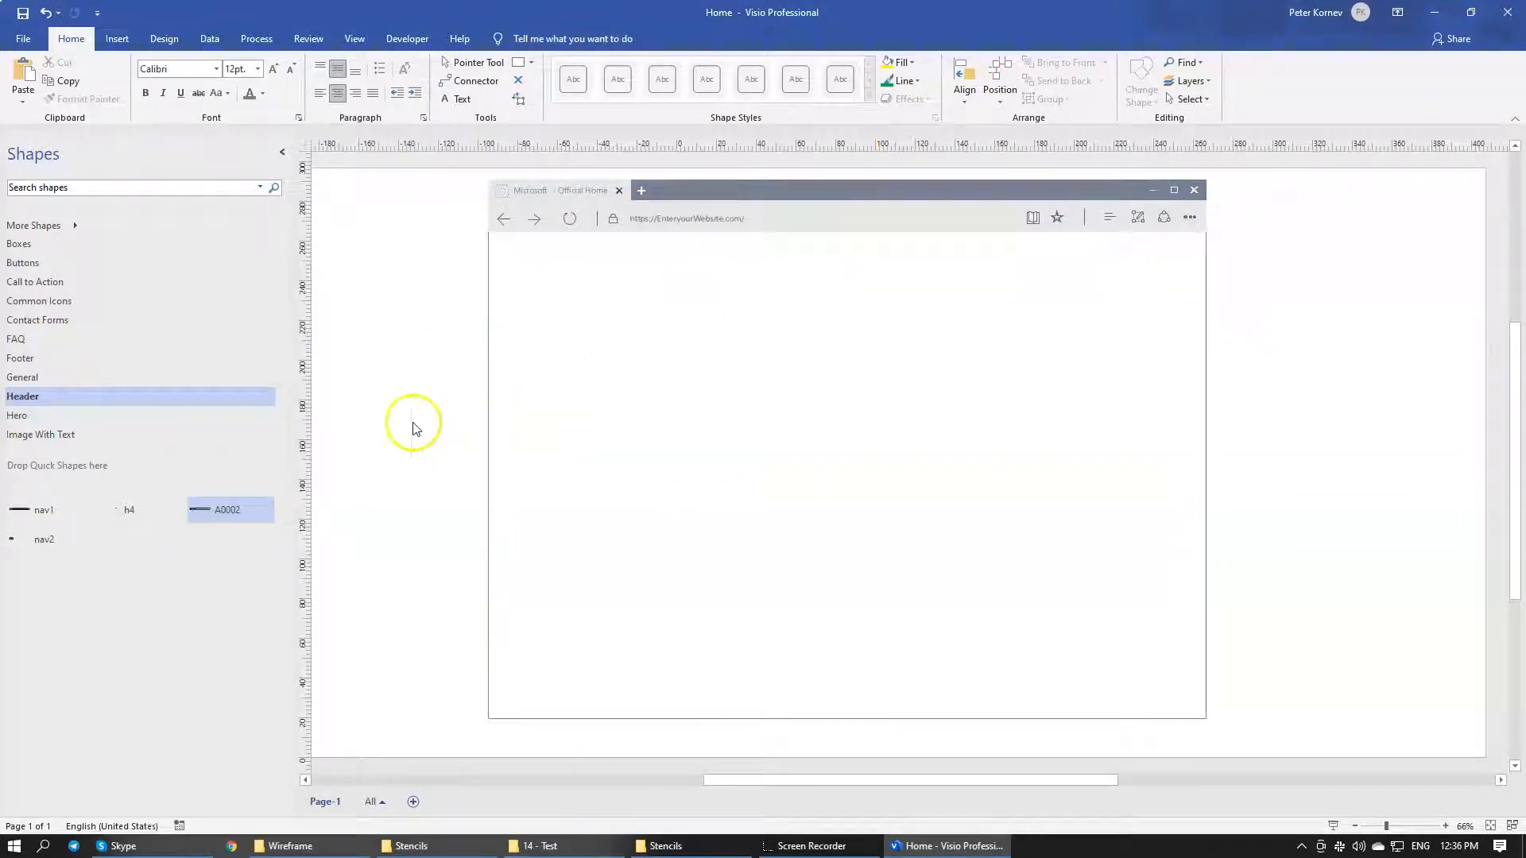
pyautogui.moveTo(225, 509); pyautogui.dragTo(845, 277)
# Replace the text of the new header's Products menu item with Rename
pyautogui.click(878, 263)
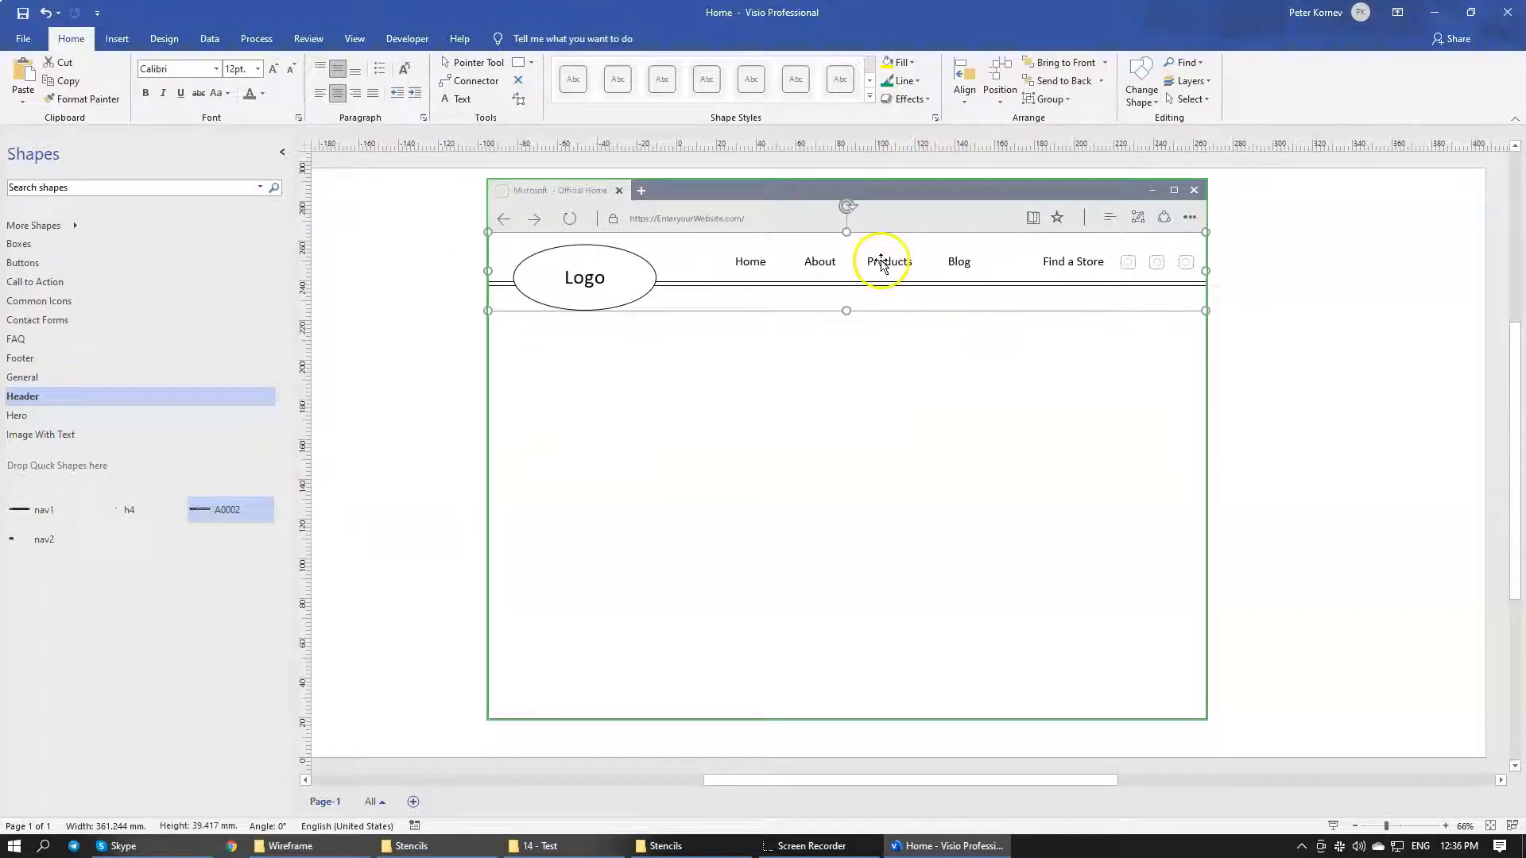
pyautogui.write('Rename')
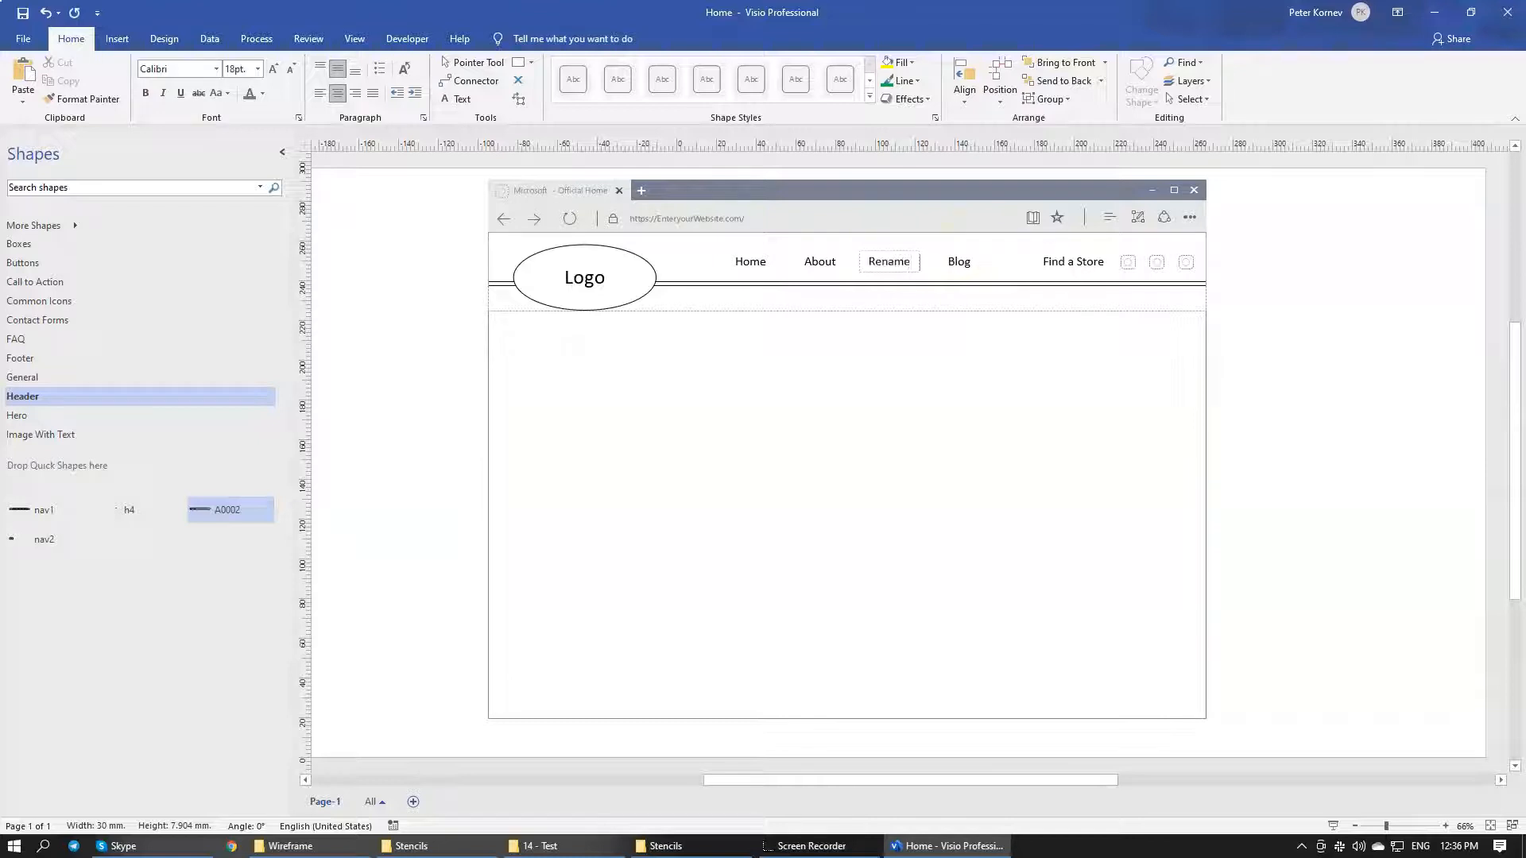
pyautogui.click(818, 456)
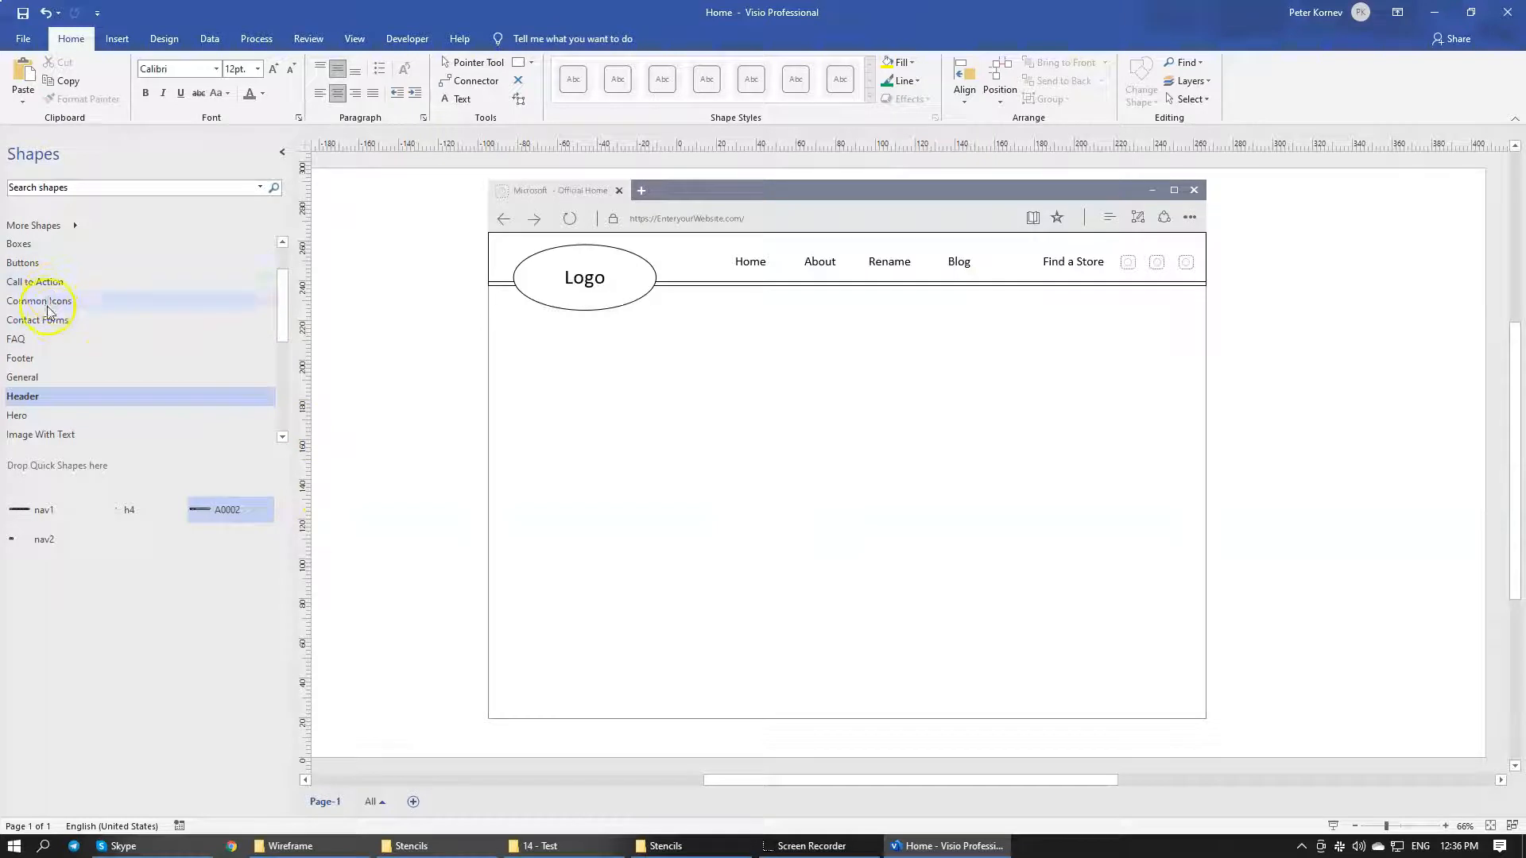
# Place the Hero 1 shape from the Hero stencil directly beneath the header, spanning the browser frame's width
pyautogui.scroll(-2, 68, 386)
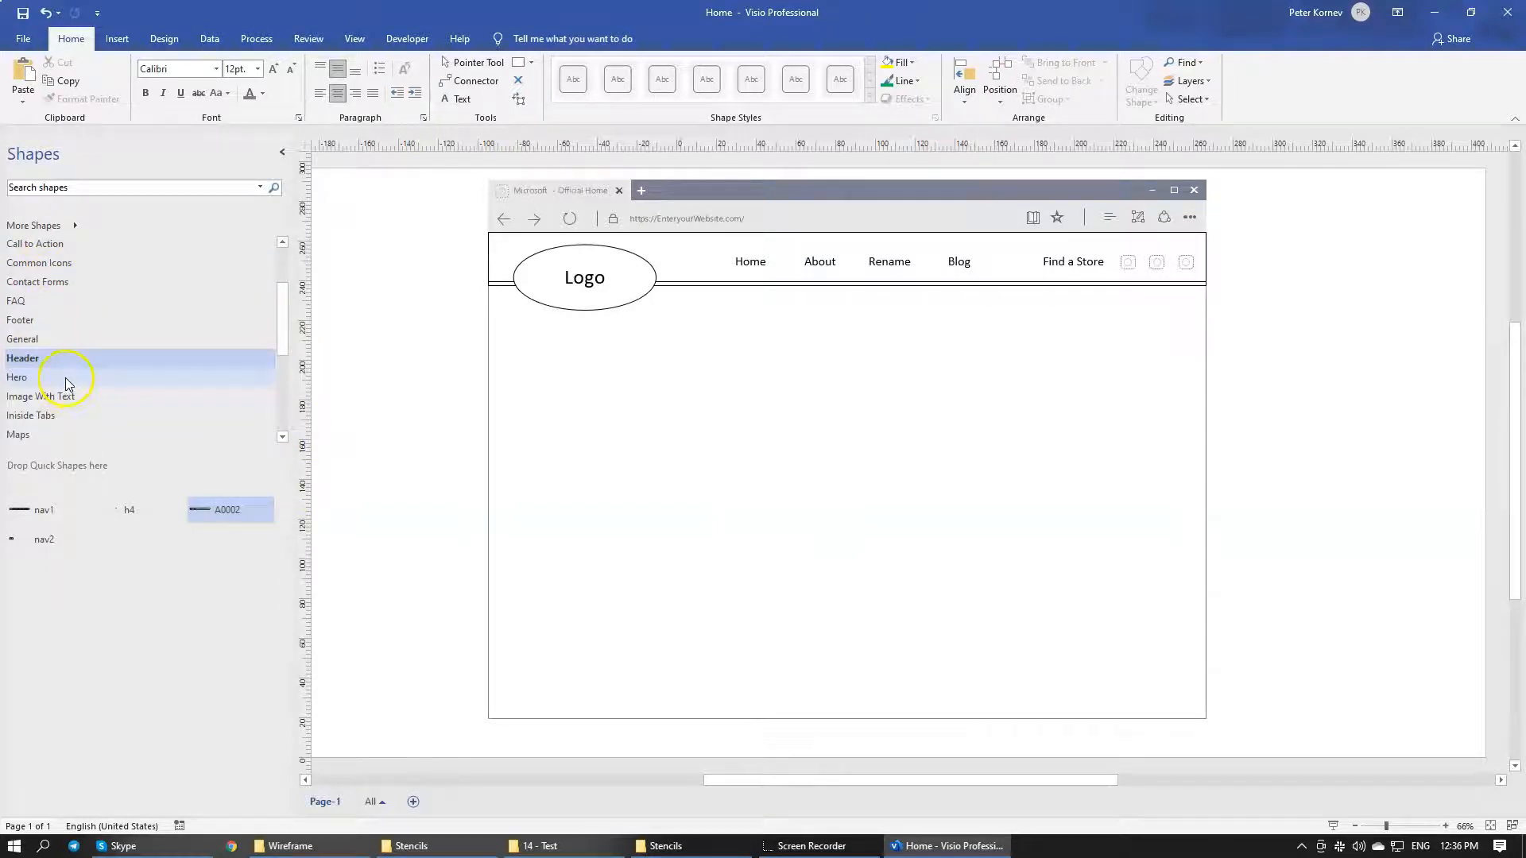
pyautogui.click(48, 378)
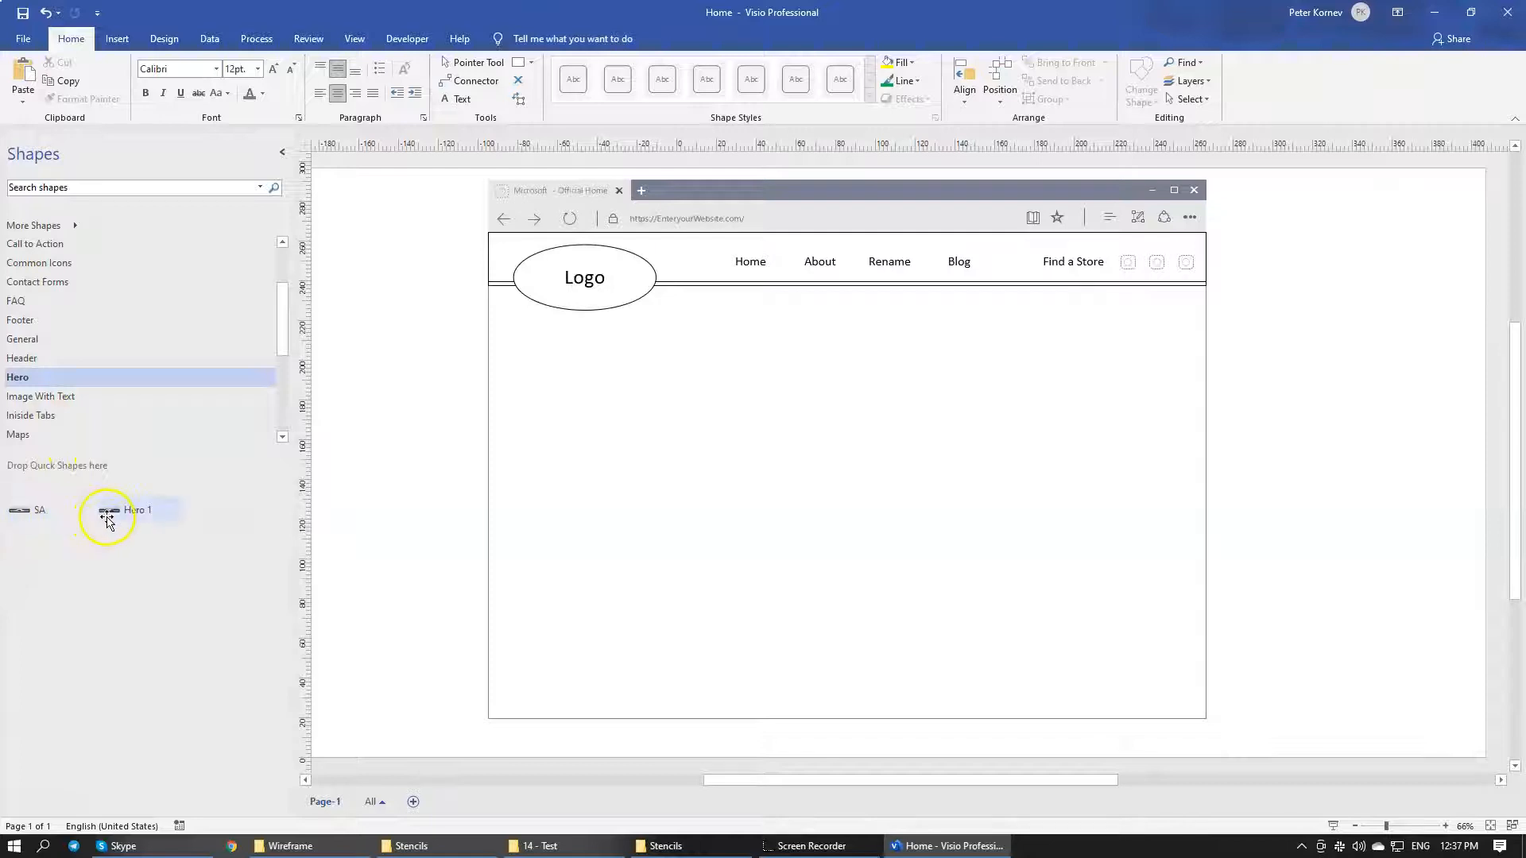
pyautogui.moveTo(106, 517); pyautogui.dragTo(845, 393)
pyautogui.click(750, 625)
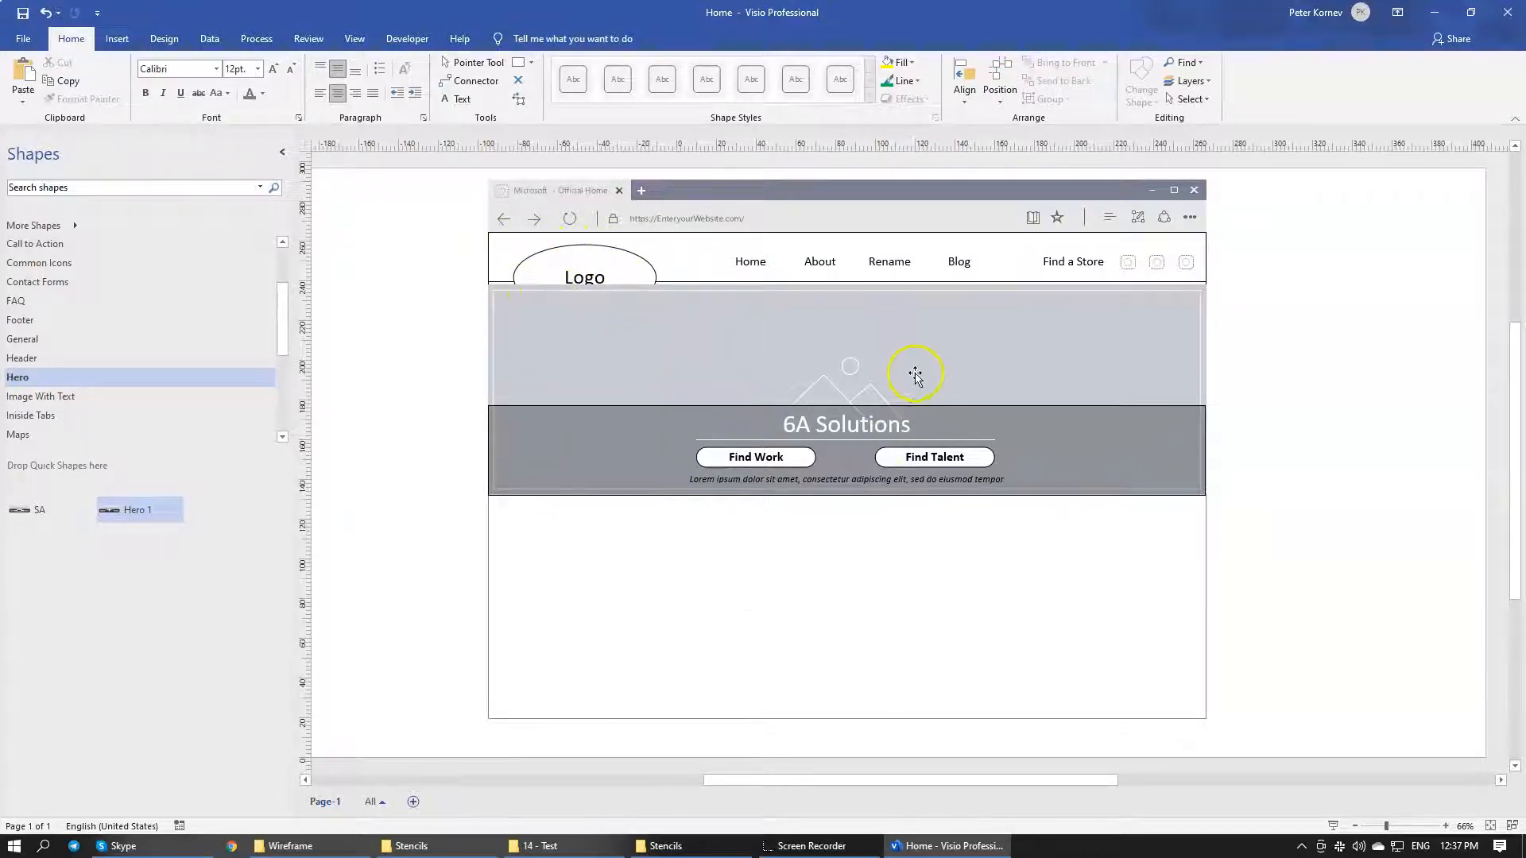
# Send the hero section to the back so the header's oval logo overlaps it in front
pyautogui.click(868, 352)
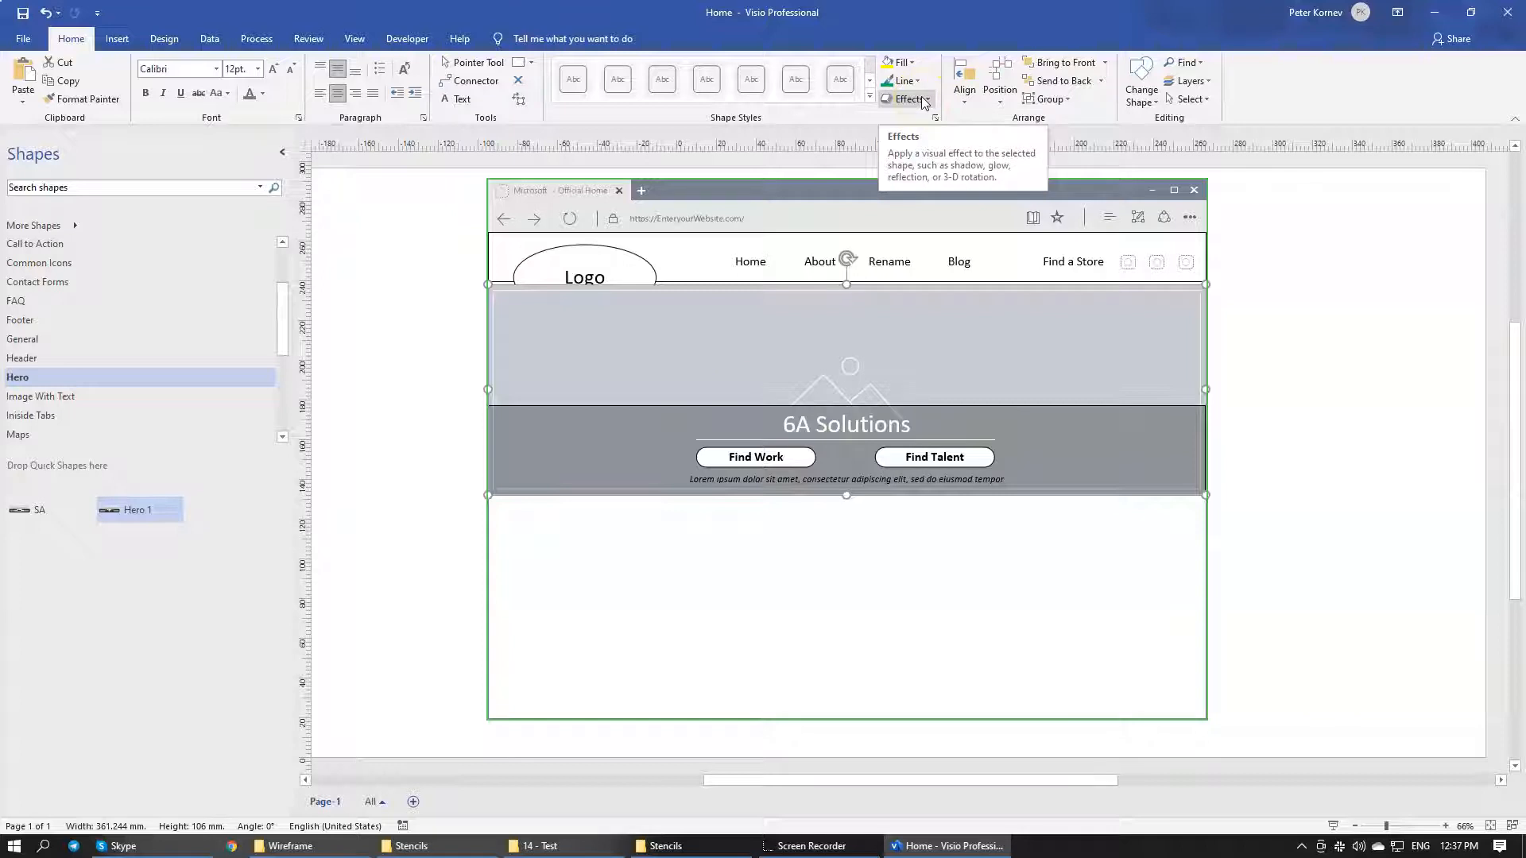
pyautogui.click(1100, 81)
pyautogui.click(1080, 85)
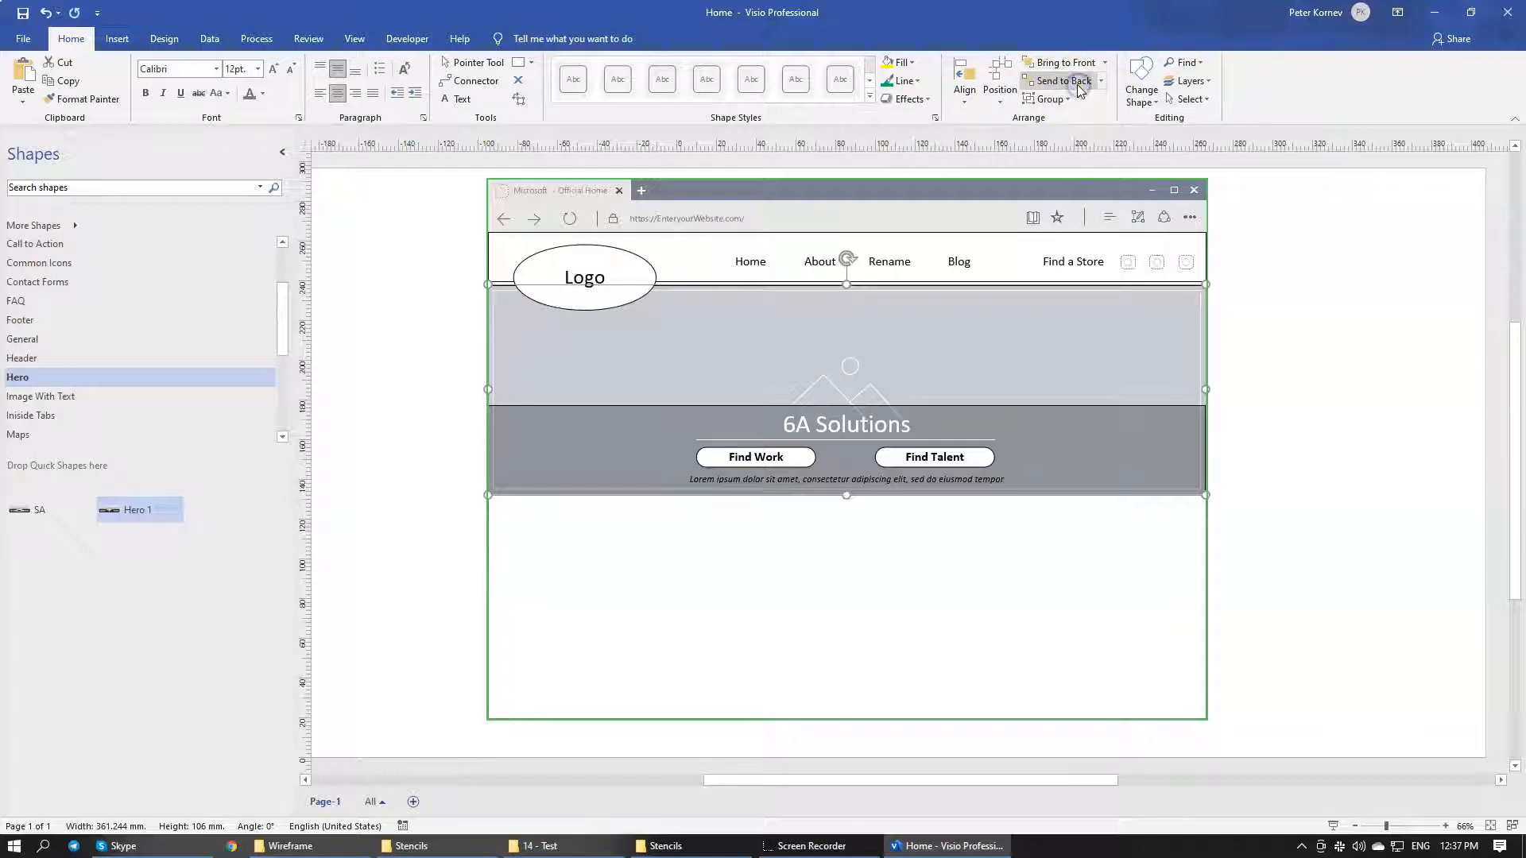
pyautogui.click(702, 608)
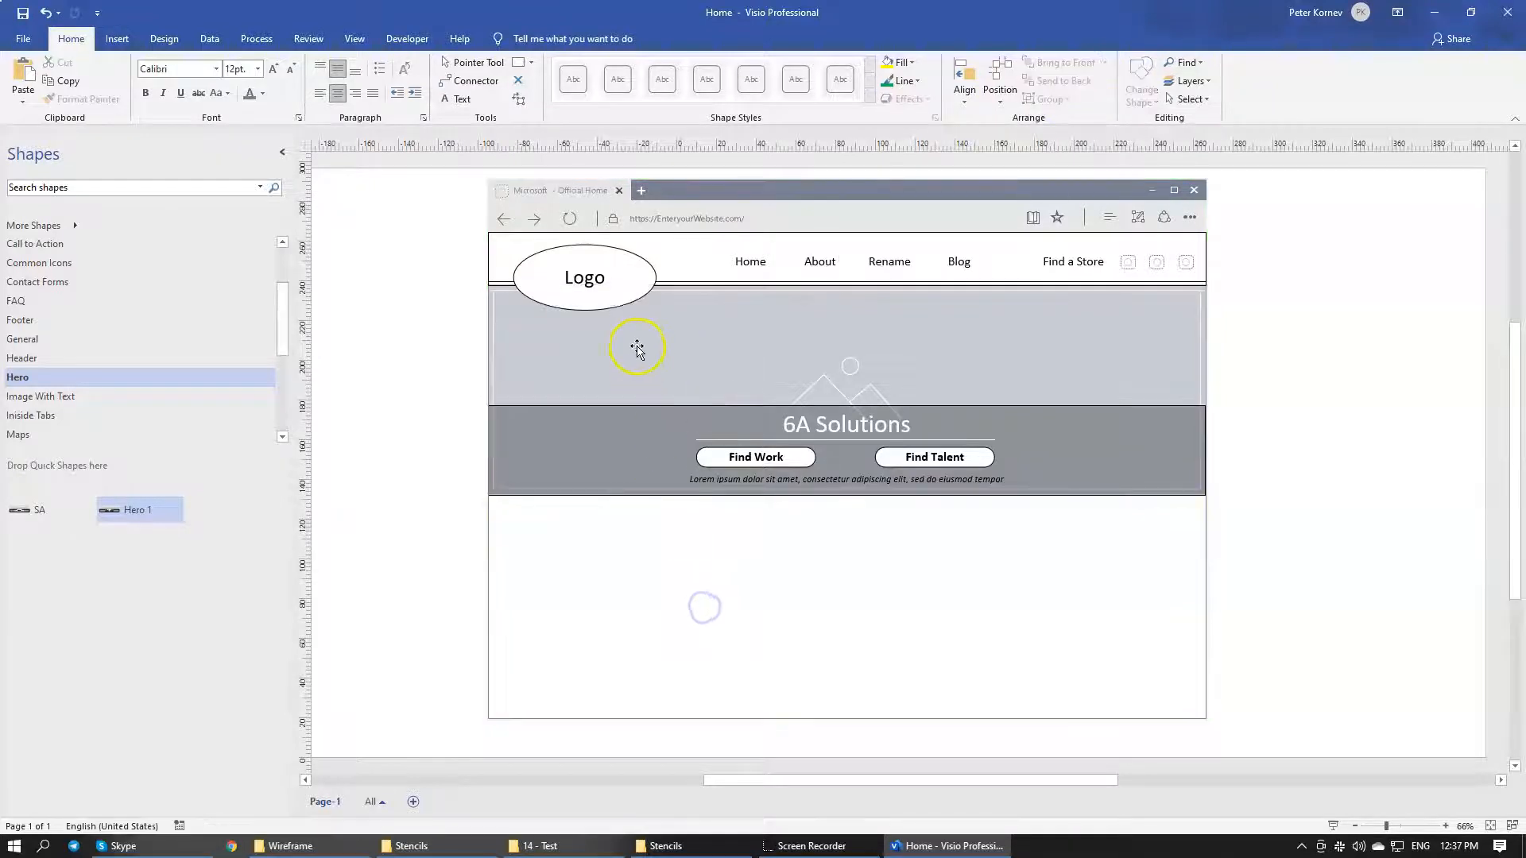
pyautogui.click(767, 358)
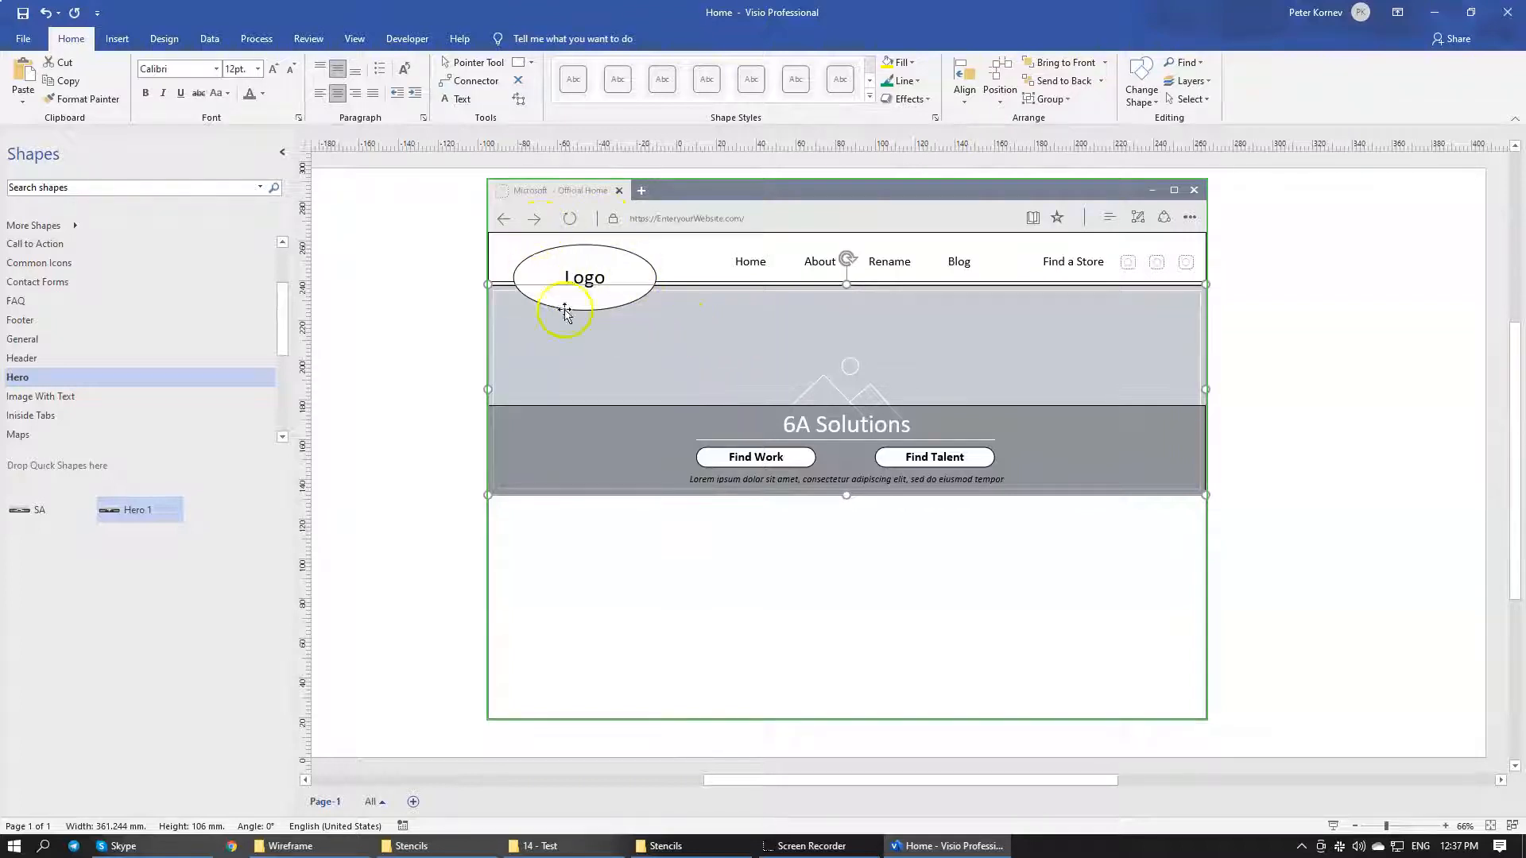
pyautogui.click(845, 671)
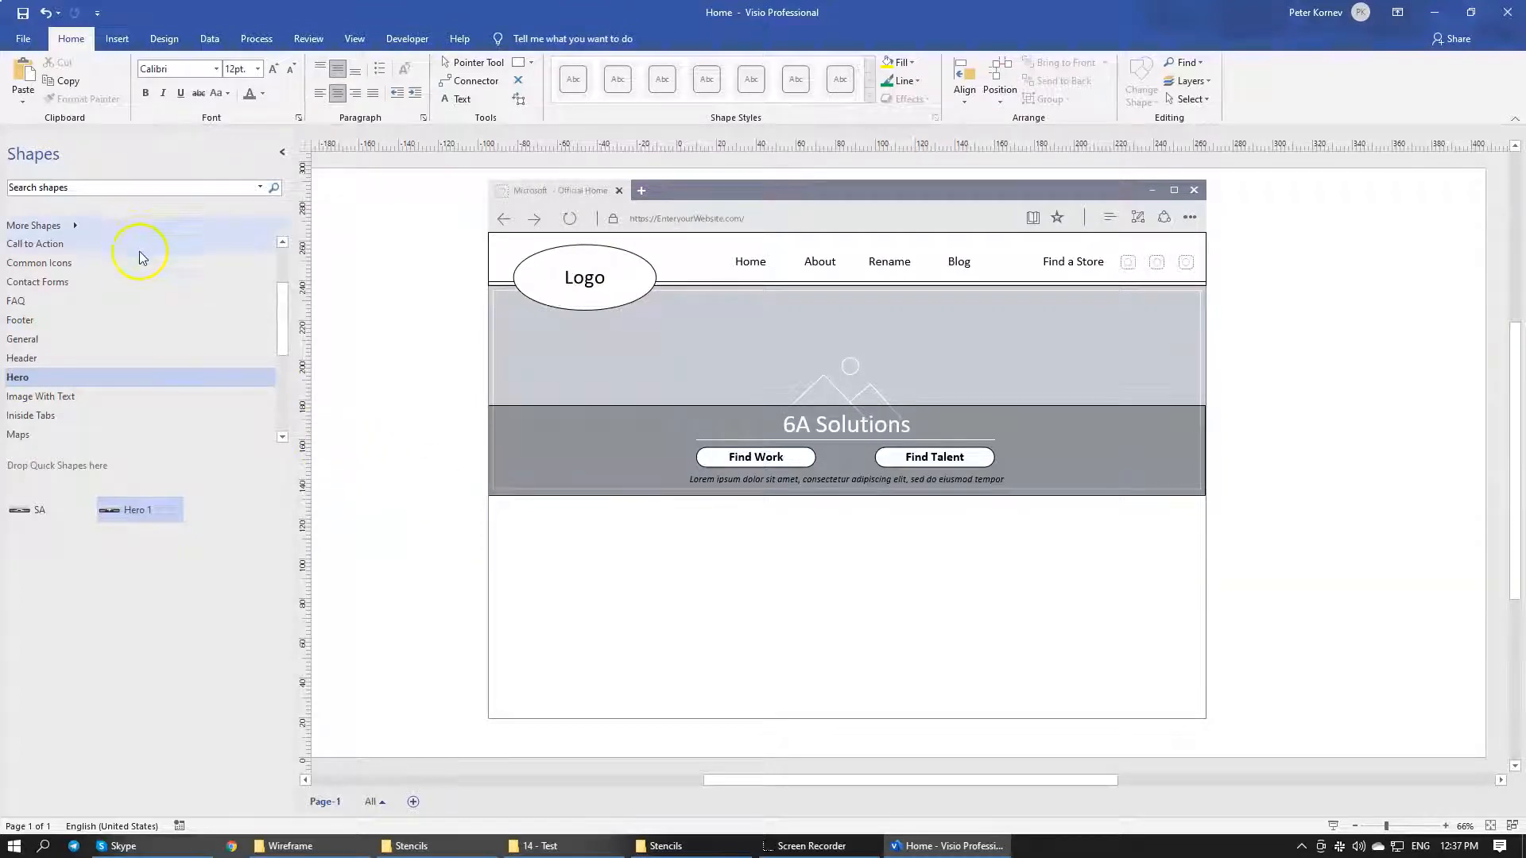
# Place the News & Twitter shape from the Body Elements stencil in the browser frame below the hero section
pyautogui.scroll(-1, 127, 308)
pyautogui.scroll(-5, 125, 309)
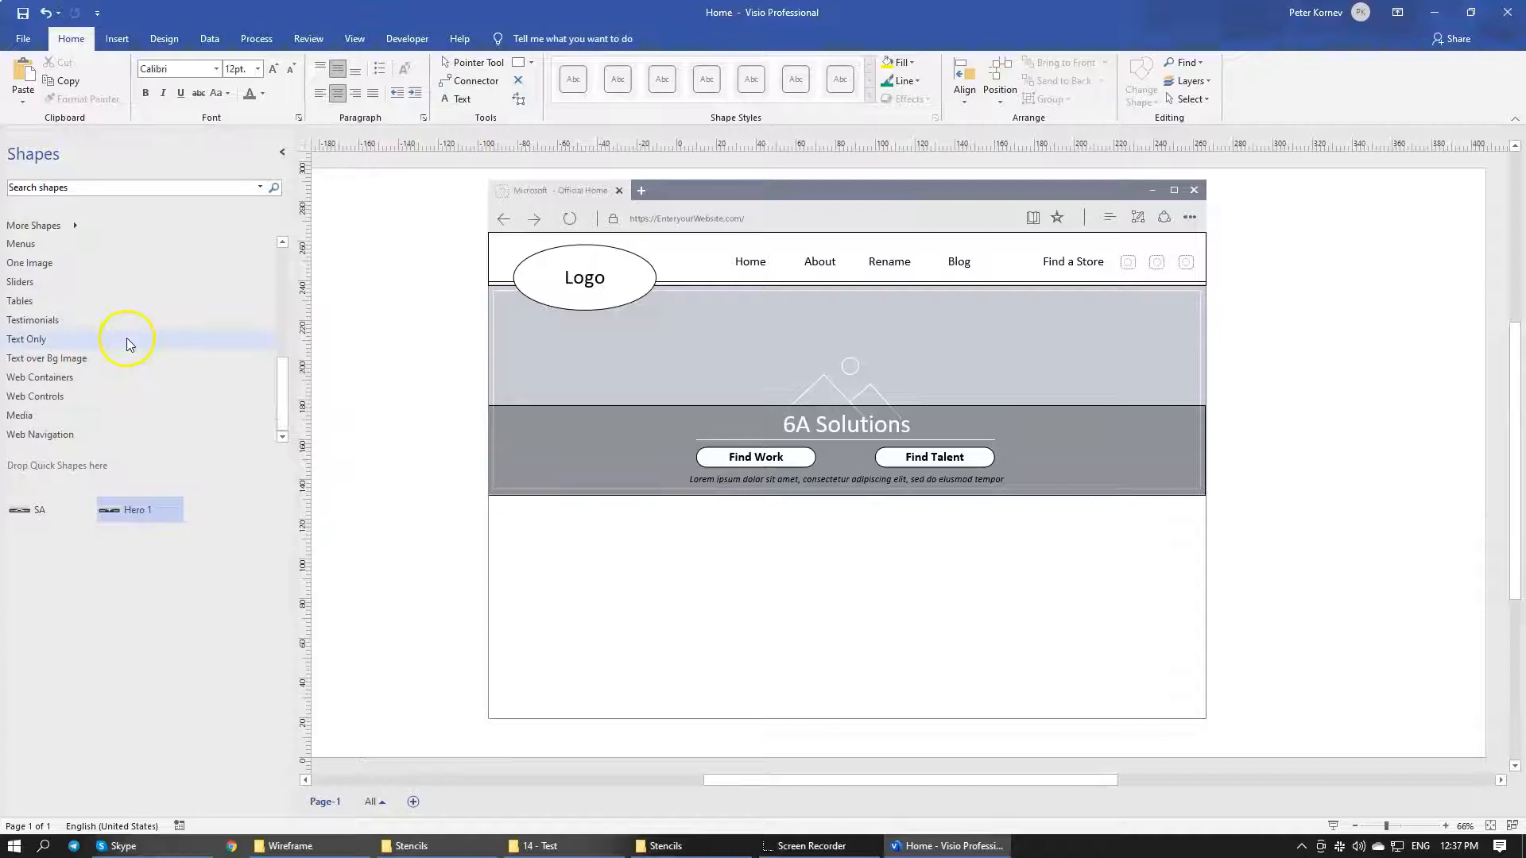
pyautogui.scroll(3, 124, 341)
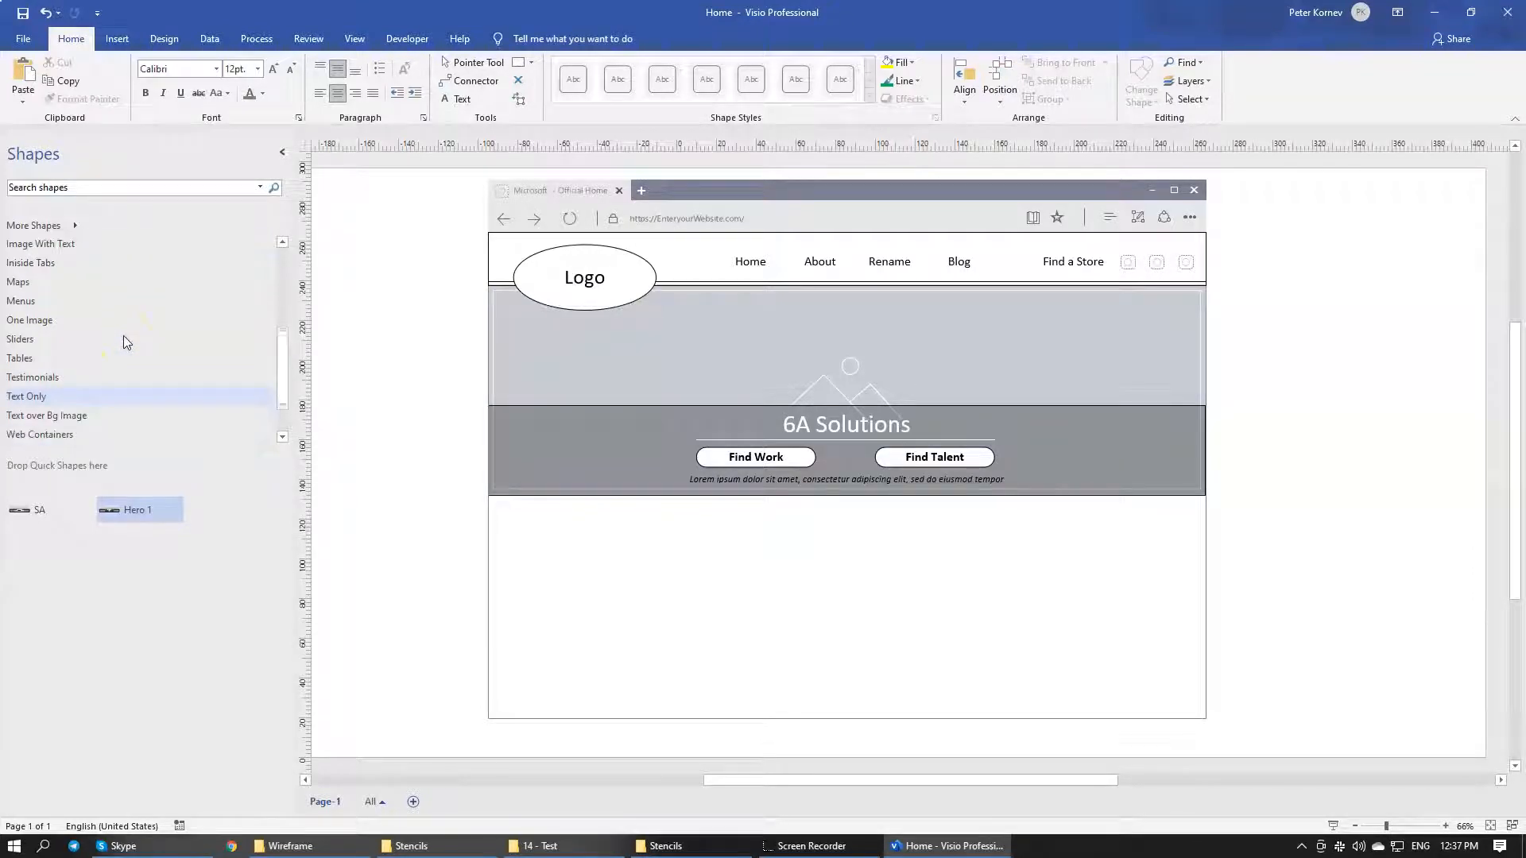
pyautogui.scroll(5, 82, 339)
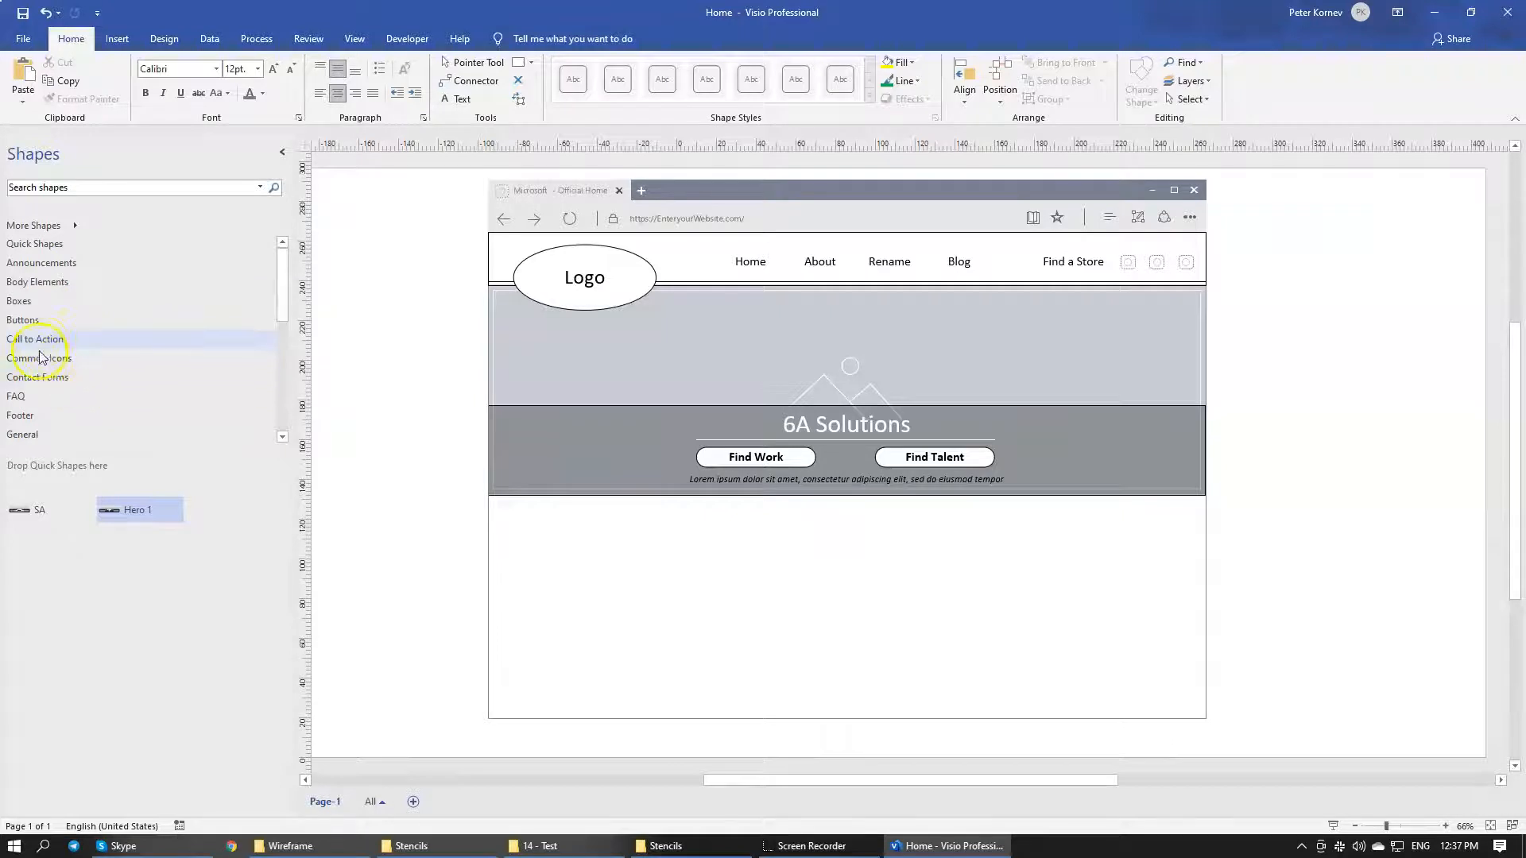
pyautogui.click(39, 284)
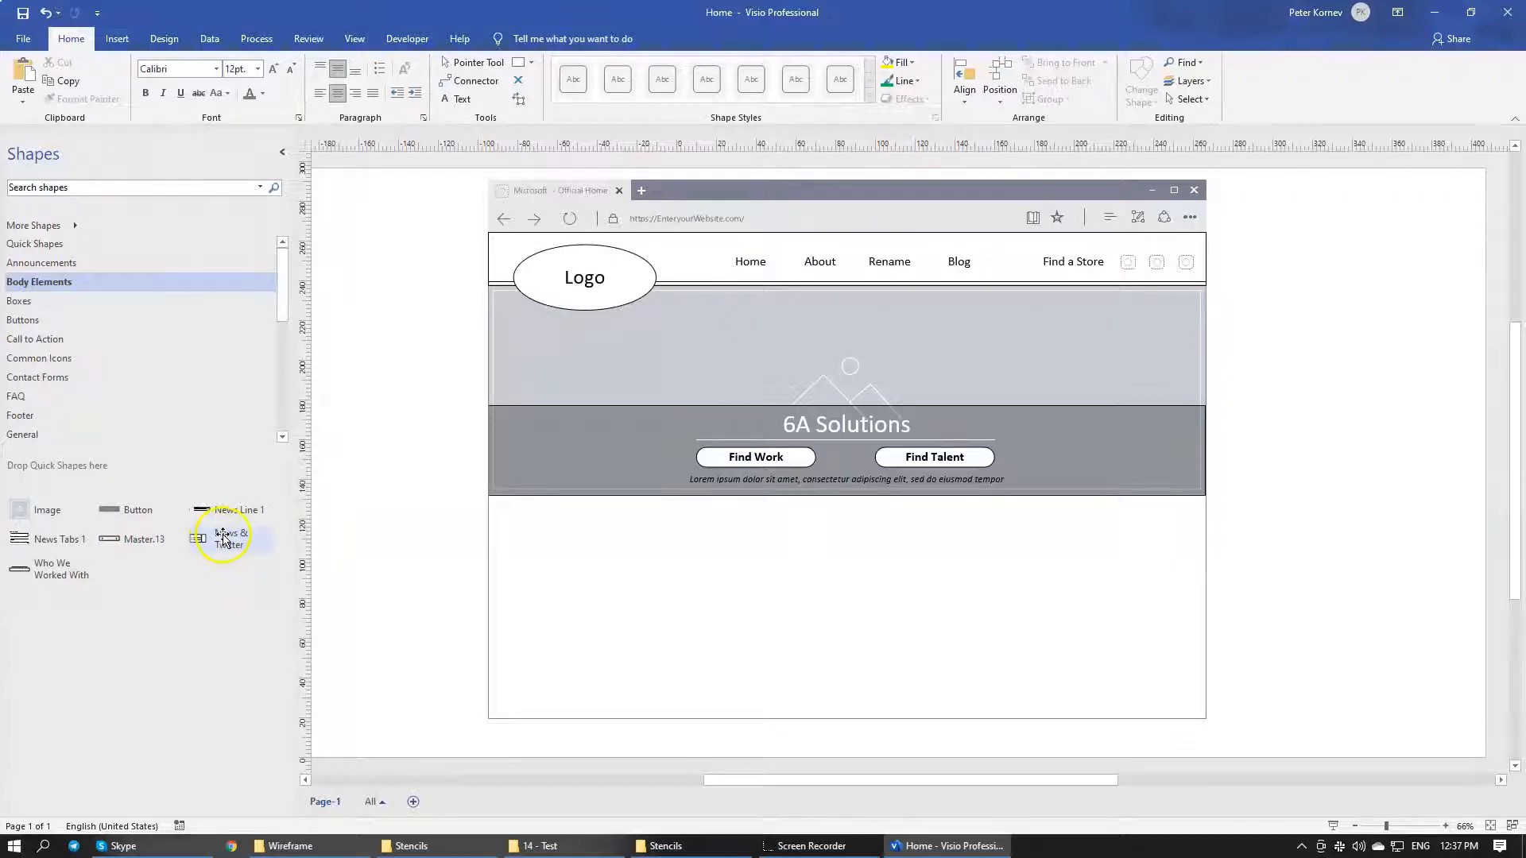
pyautogui.moveTo(223, 538); pyautogui.dragTo(919, 705)
pyautogui.click(1337, 425)
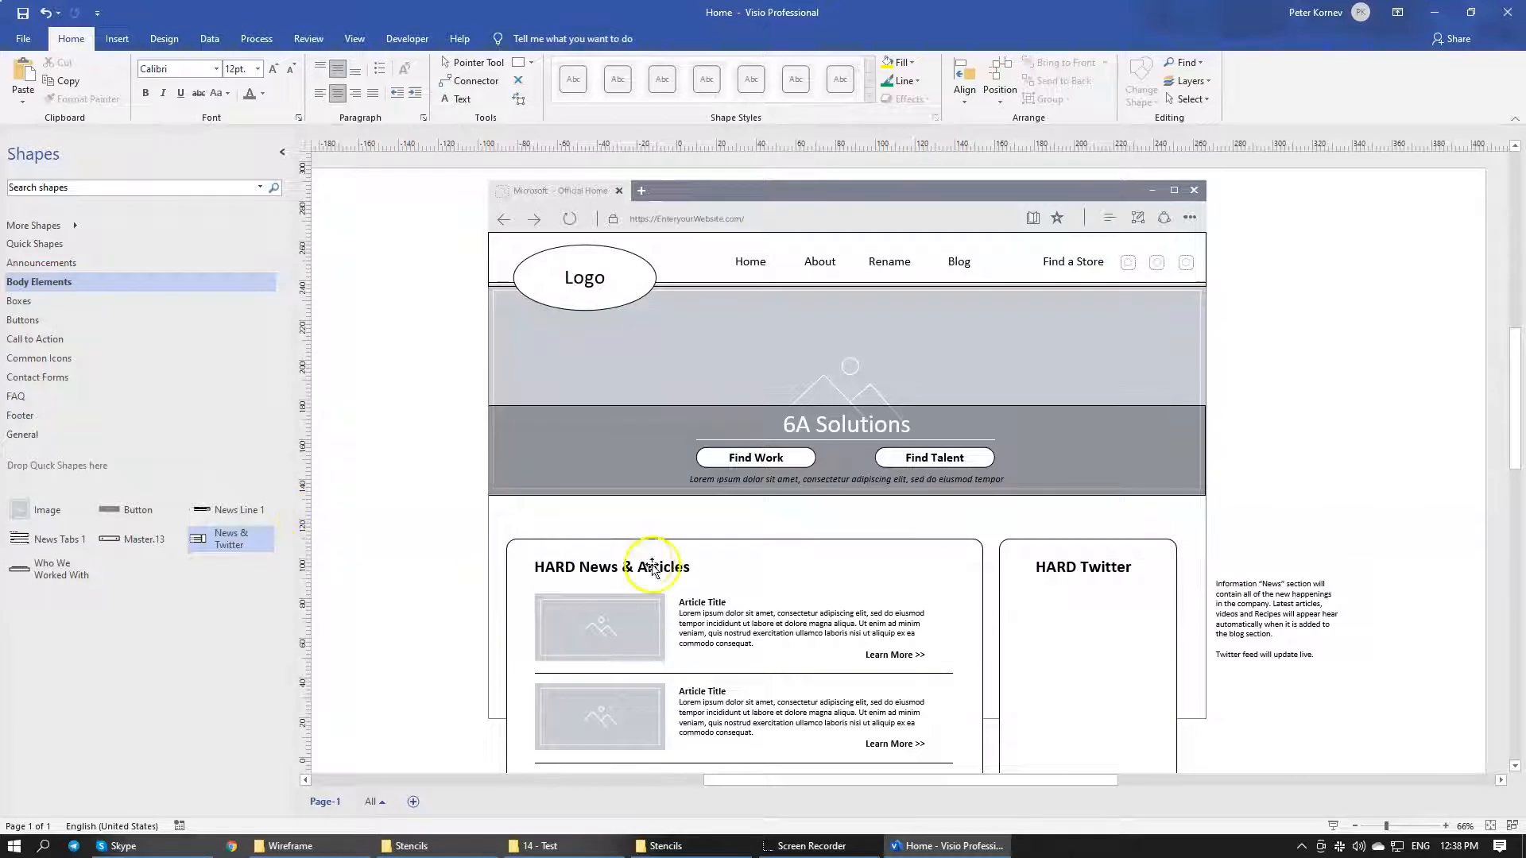
# Add two vertical guides marking the content margins just inside the browser frame's left and right edges
pyautogui.moveTo(309, 368); pyautogui.dragTo(510, 374)
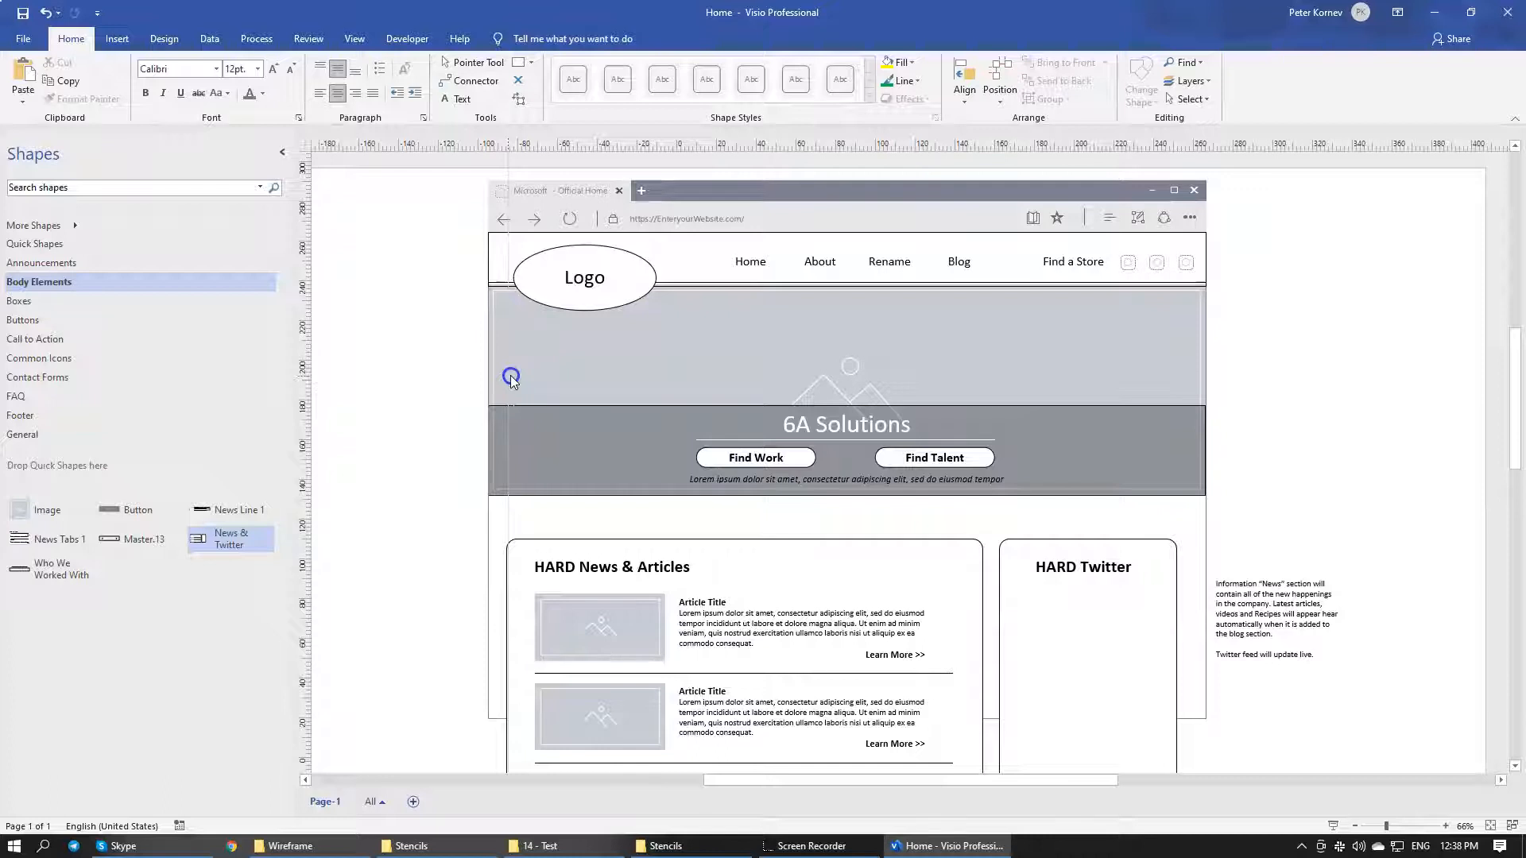
pyautogui.moveTo(511, 379); pyautogui.dragTo(509, 376)
pyautogui.click(390, 381)
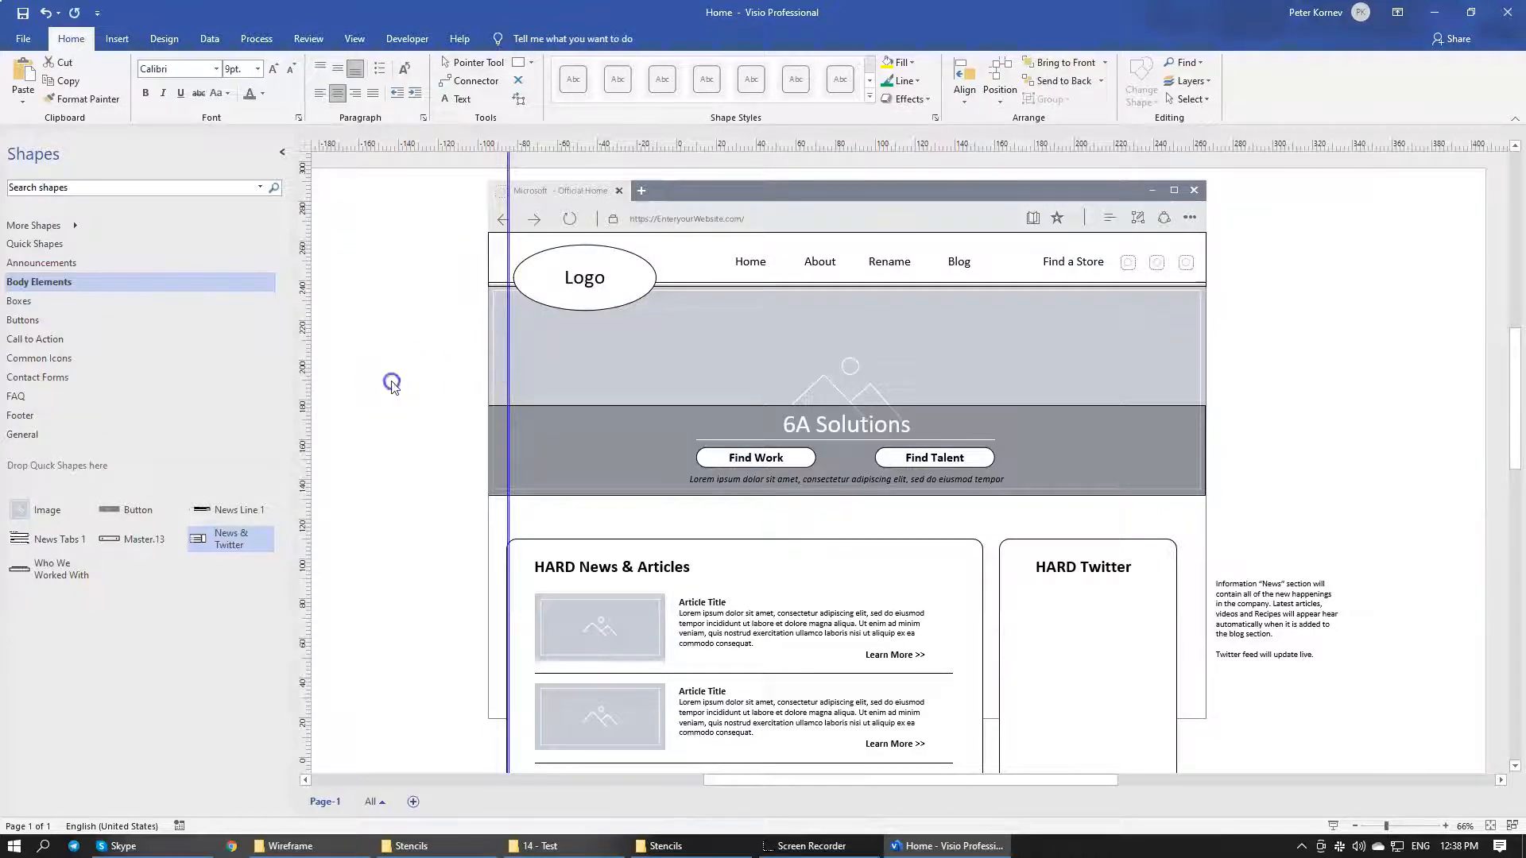
pyautogui.click(1055, 429)
pyautogui.moveTo(1187, 445); pyautogui.dragTo(1192, 451)
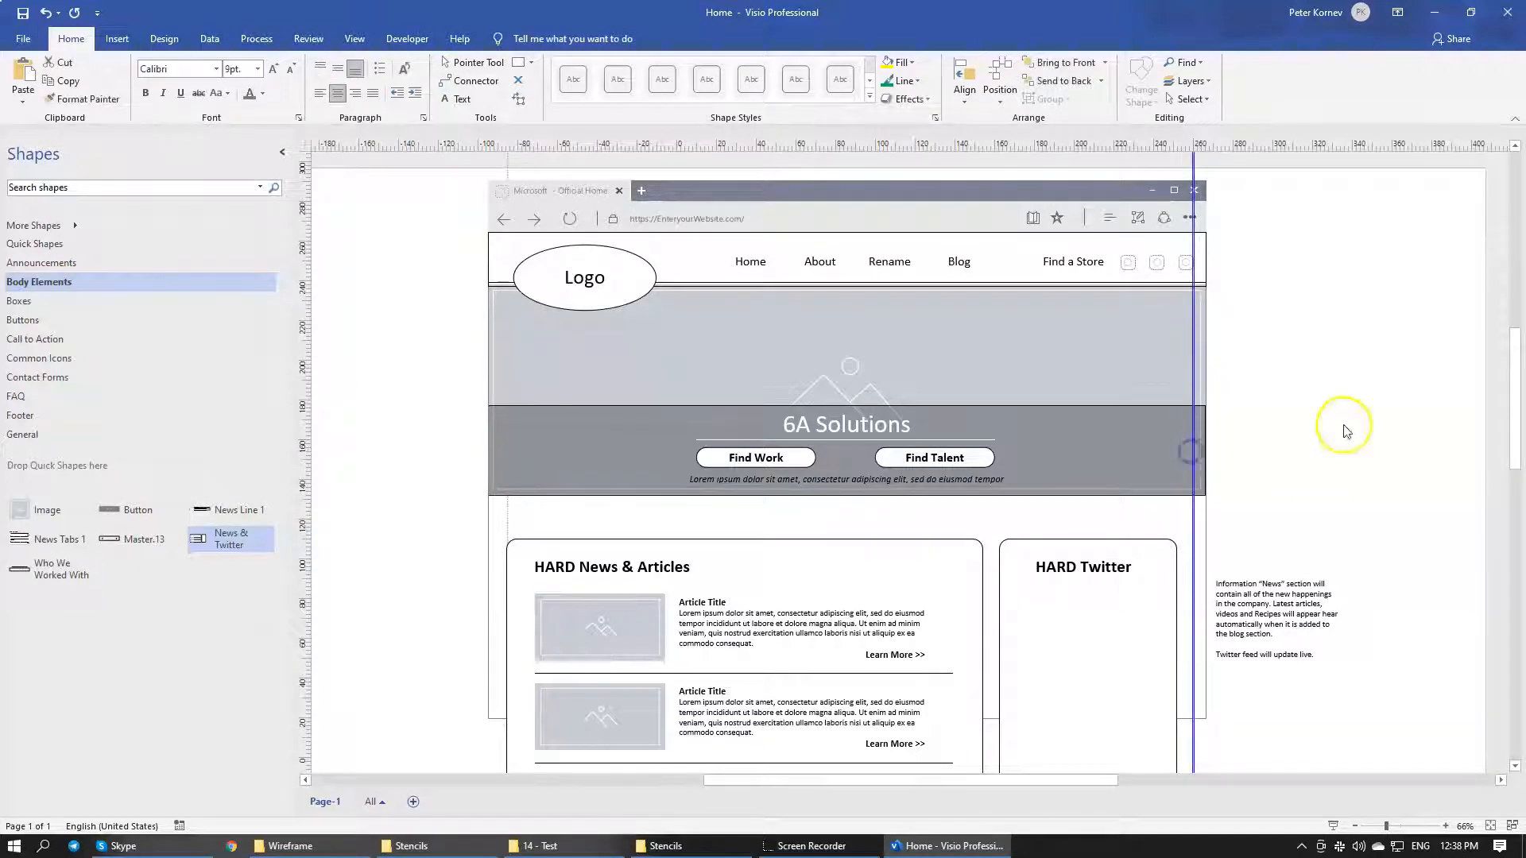
# Try to move the left guide outside the browser frame and undo that move
pyautogui.click(500, 522)
pyautogui.moveTo(453, 523); pyautogui.dragTo(417, 523)
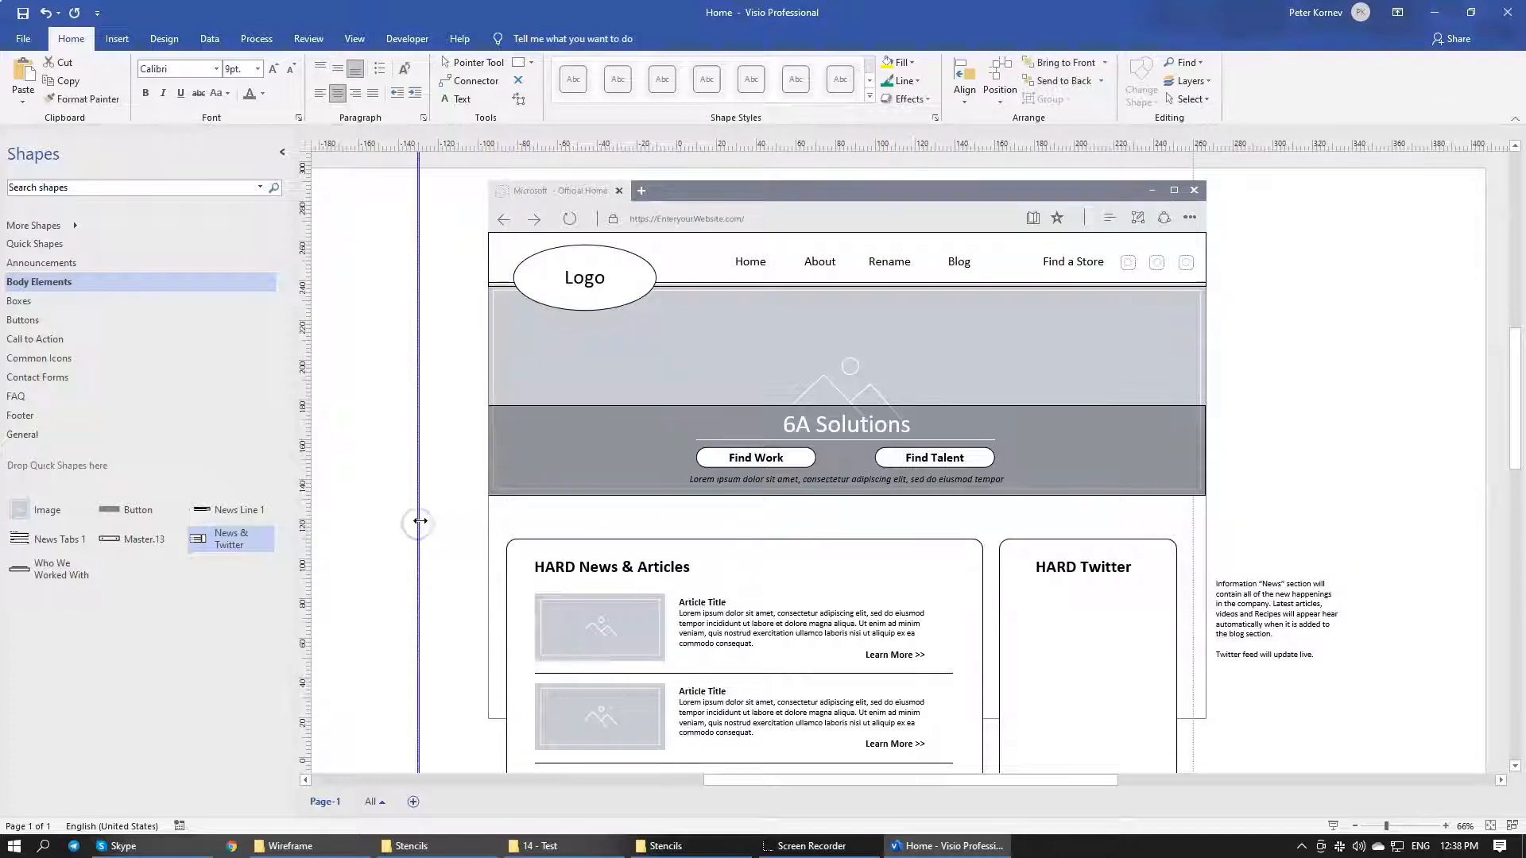
pyautogui.hotkey('ctrl', 'z')
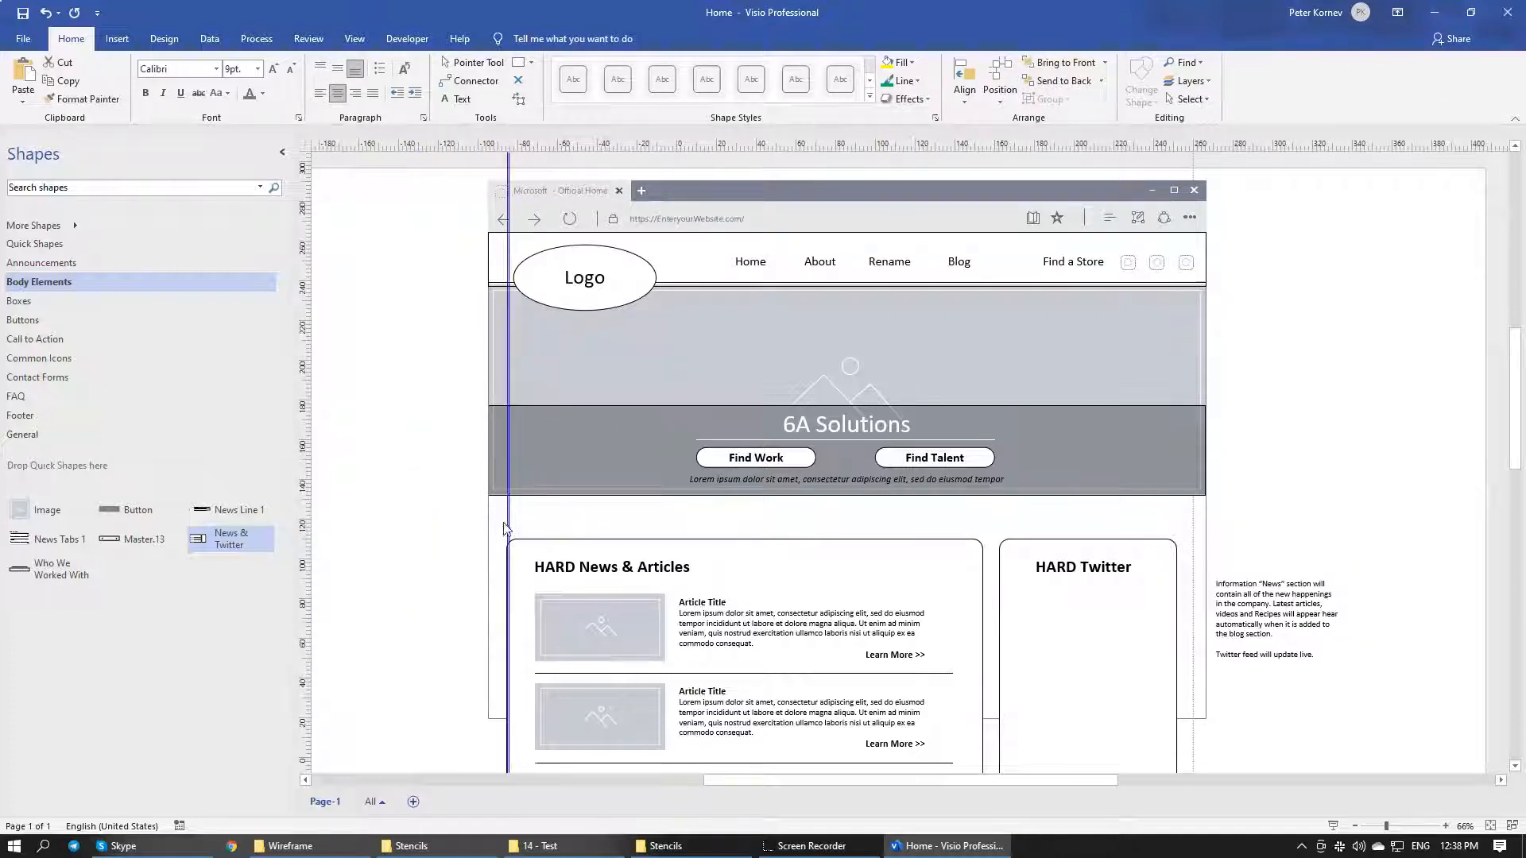
# Move the News & Twitter block down and right off the left guide, and reposition that guide just inside the frame's left edge
pyautogui.moveTo(456, 523); pyautogui.dragTo(449, 522)
pyautogui.moveTo(596, 567); pyautogui.dragTo(858, 657)
pyautogui.click(449, 510)
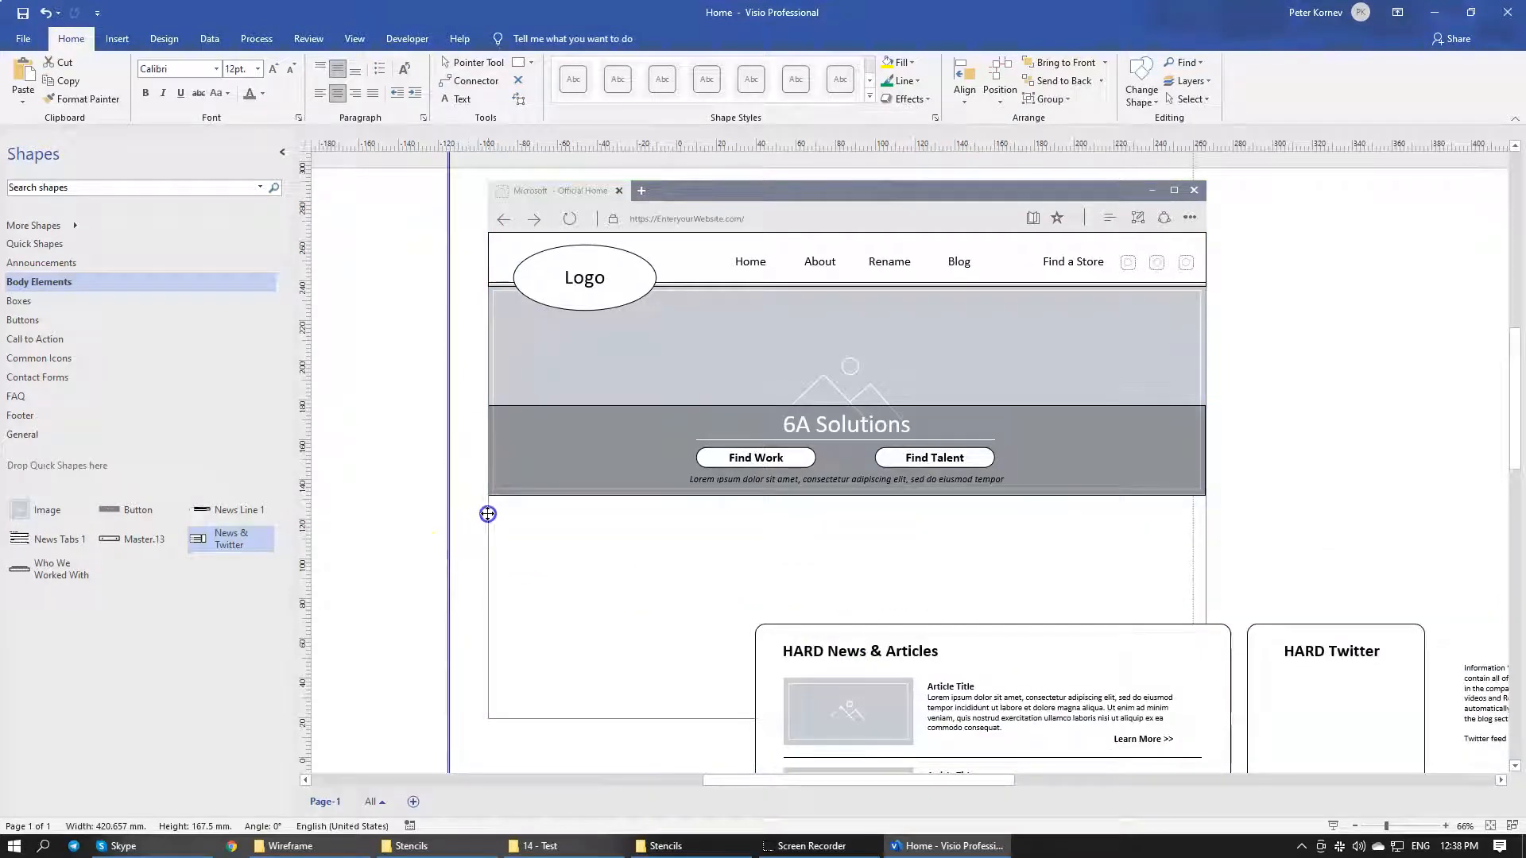
pyautogui.moveTo(449, 503); pyautogui.dragTo(501, 515)
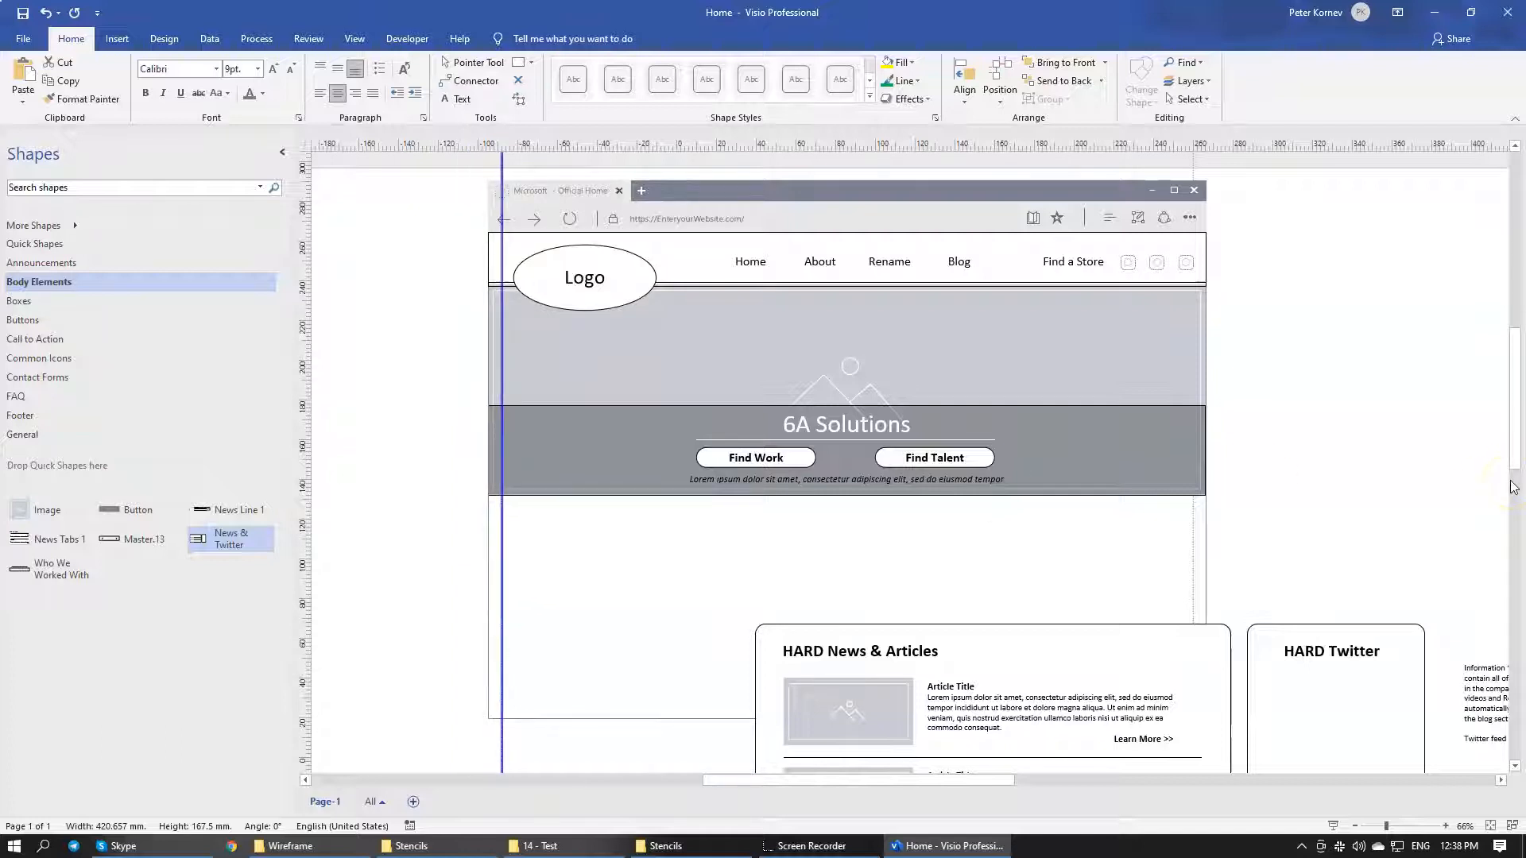
pyautogui.click(1378, 419)
pyautogui.scroll(-3, 1380, 410)
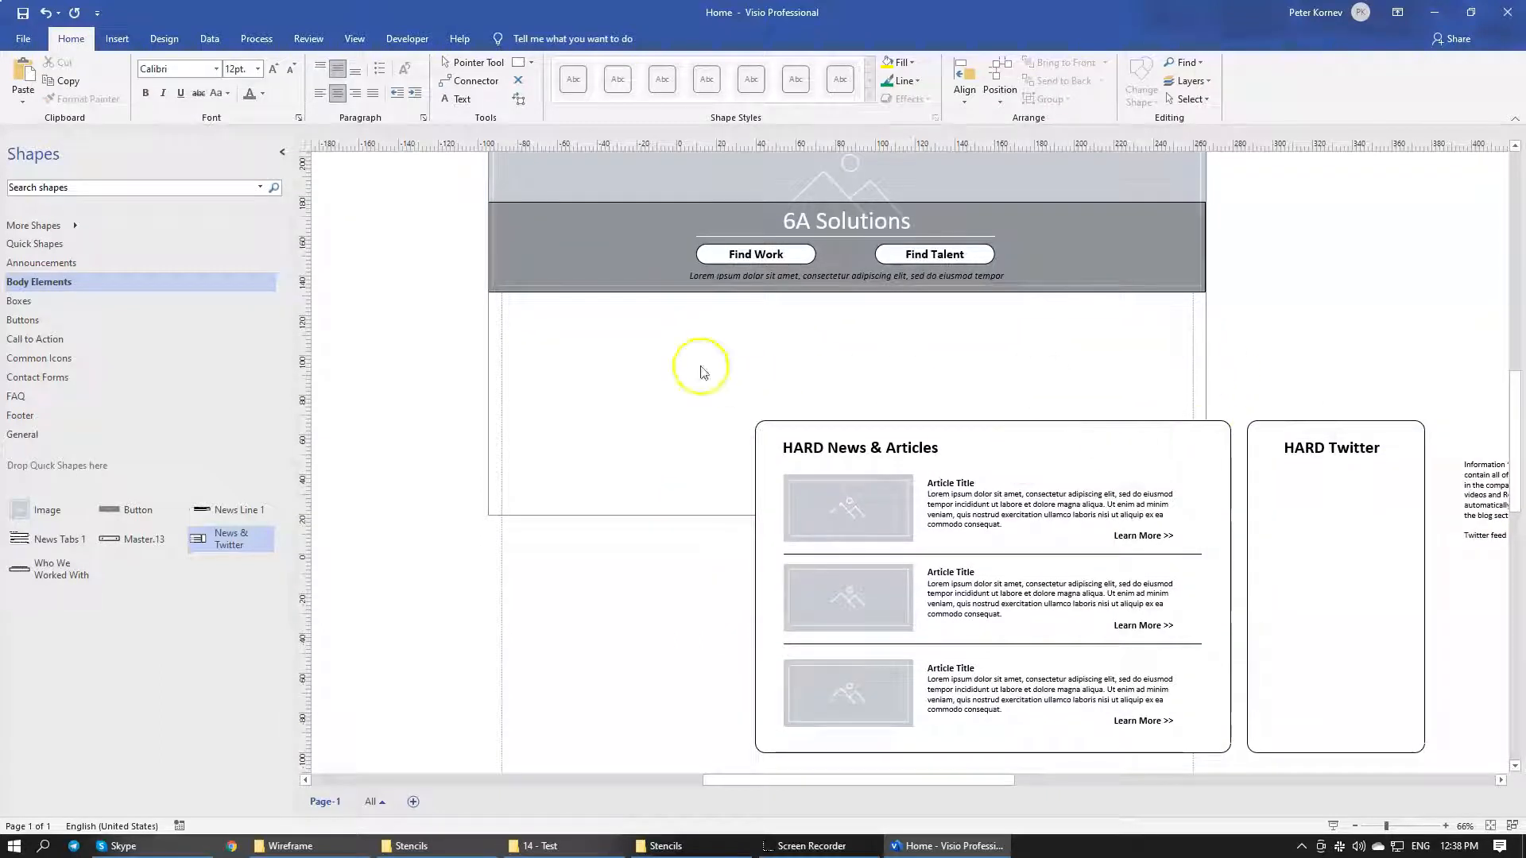
# Move the News & Twitter block up beneath the hero section so its boxes fit inside the browser frame
pyautogui.moveTo(1161, 486); pyautogui.dragTo(919, 368)
pyautogui.moveTo(919, 369); pyautogui.dragTo(915, 380)
pyautogui.scroll(3, 1329, 306)
pyautogui.hotkey('ctrl', 'z')
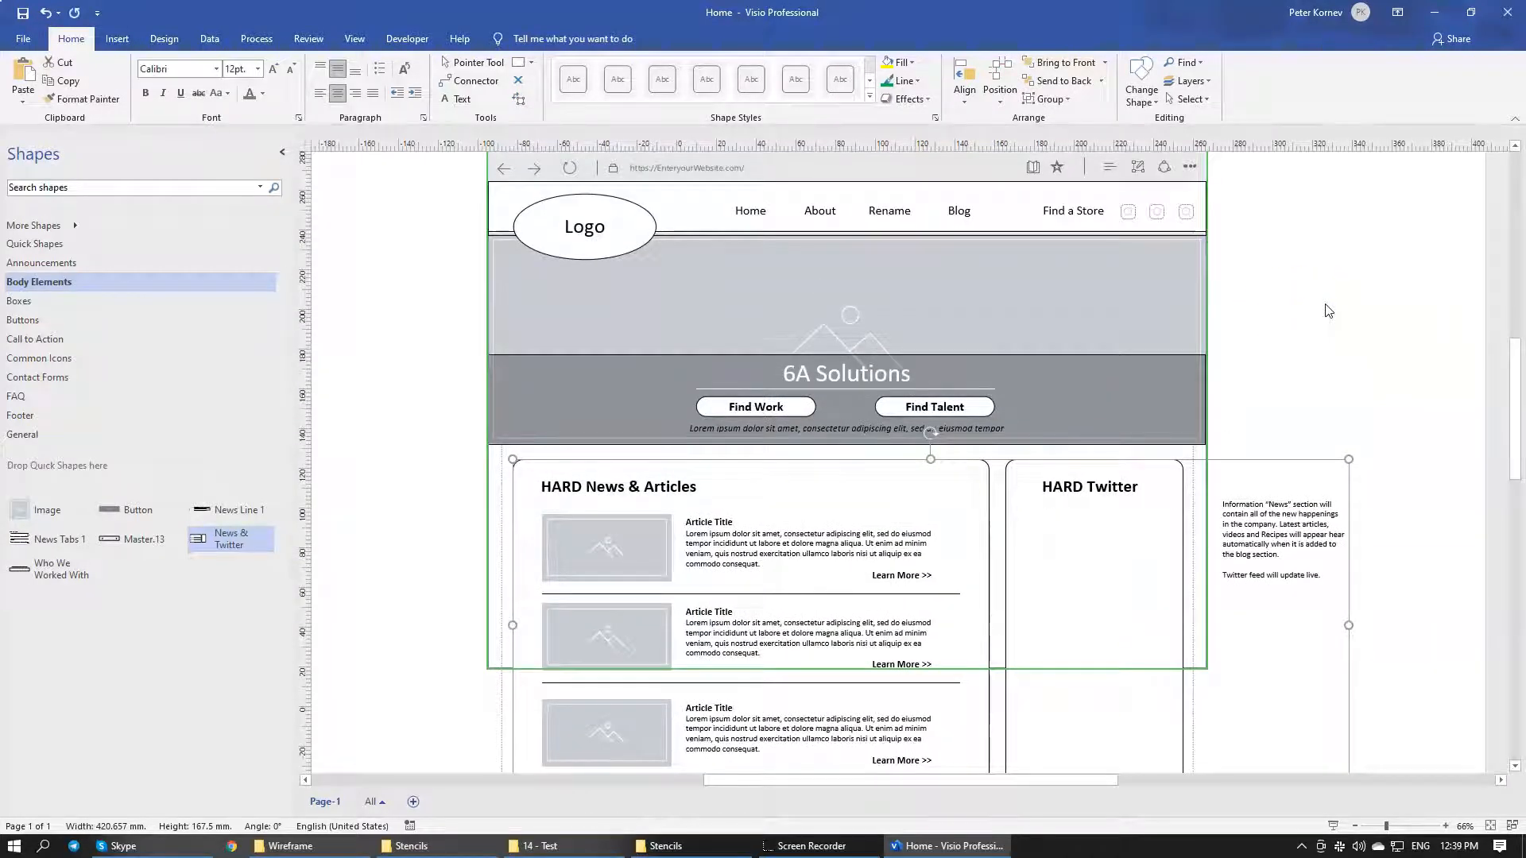
pyautogui.click(1340, 305)
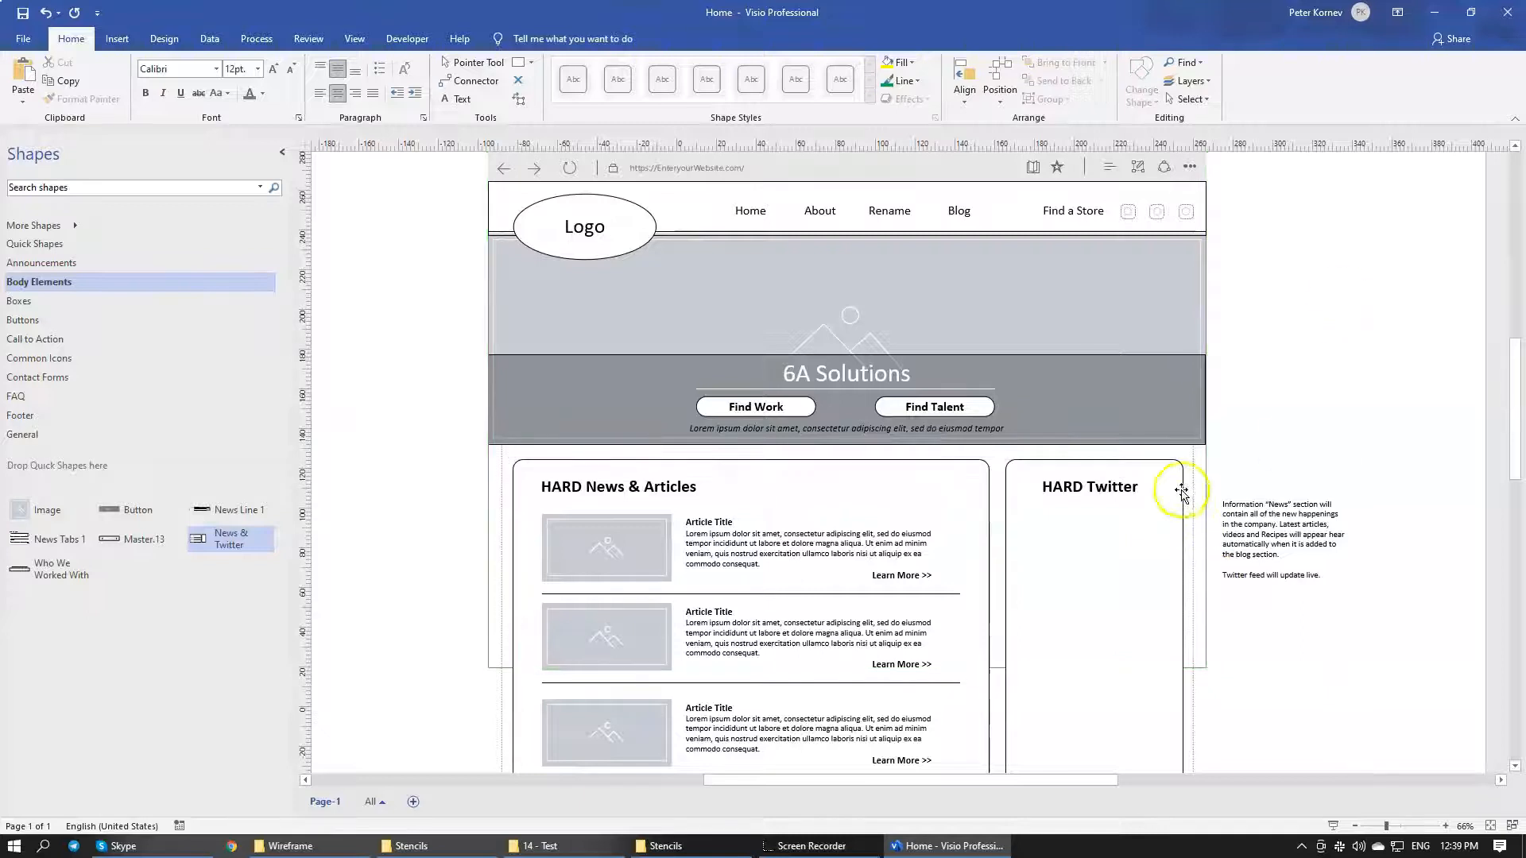
# Move the right vertical guide to the Twitter box's right edge and bring the left guide near the News box's left edge
pyautogui.moveTo(1194, 464)
pyautogui.mouseDown()
pyautogui.moveTo(1178, 471)
pyautogui.moveTo(1183, 449)
pyautogui.mouseUp()
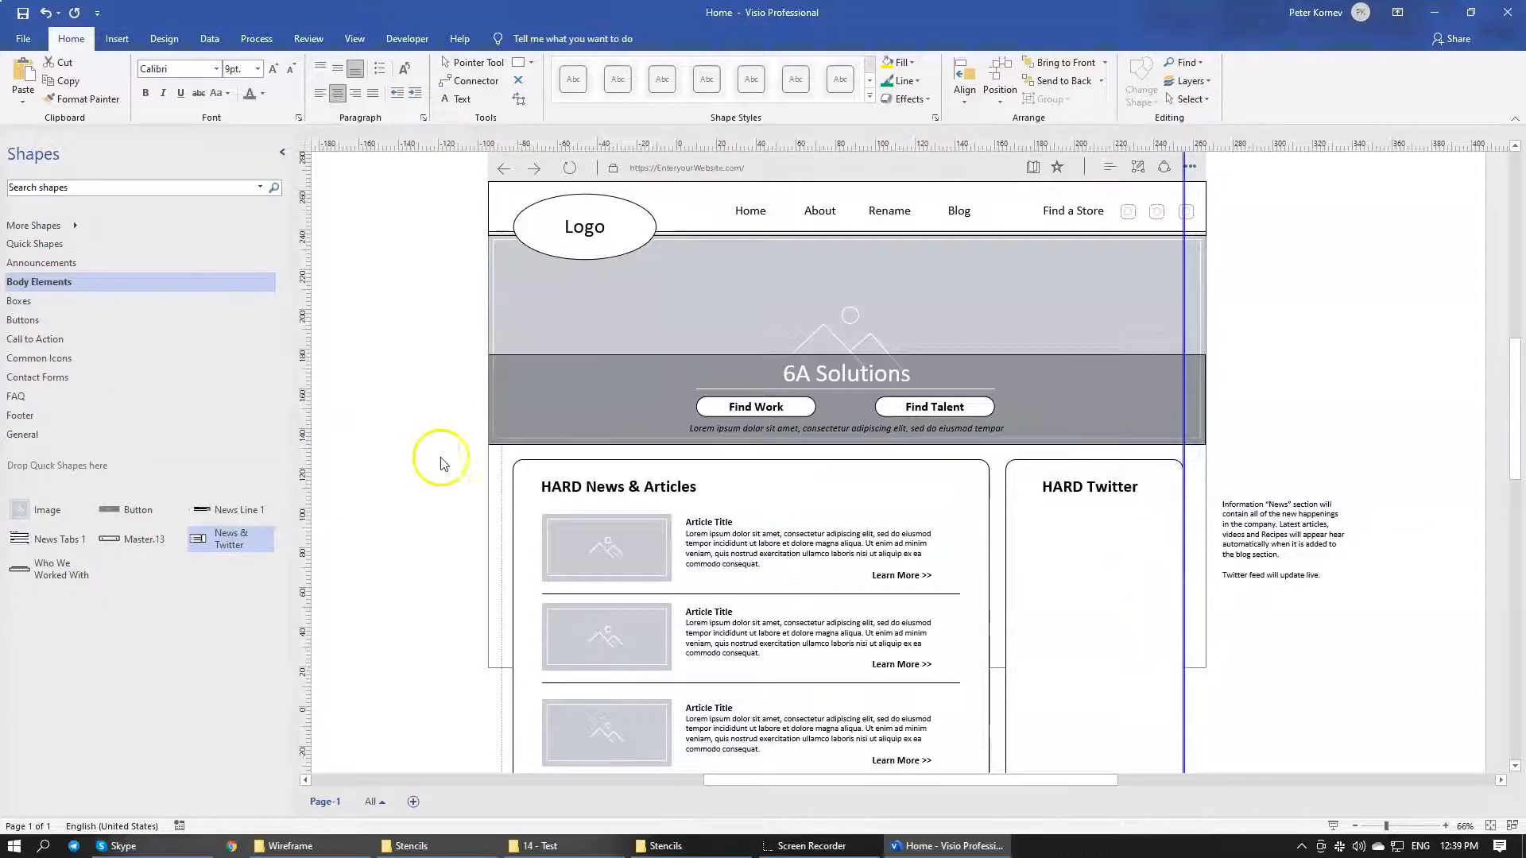
pyautogui.moveTo(503, 464); pyautogui.dragTo(493, 461)
pyautogui.hotkey('ctrl', 'z')
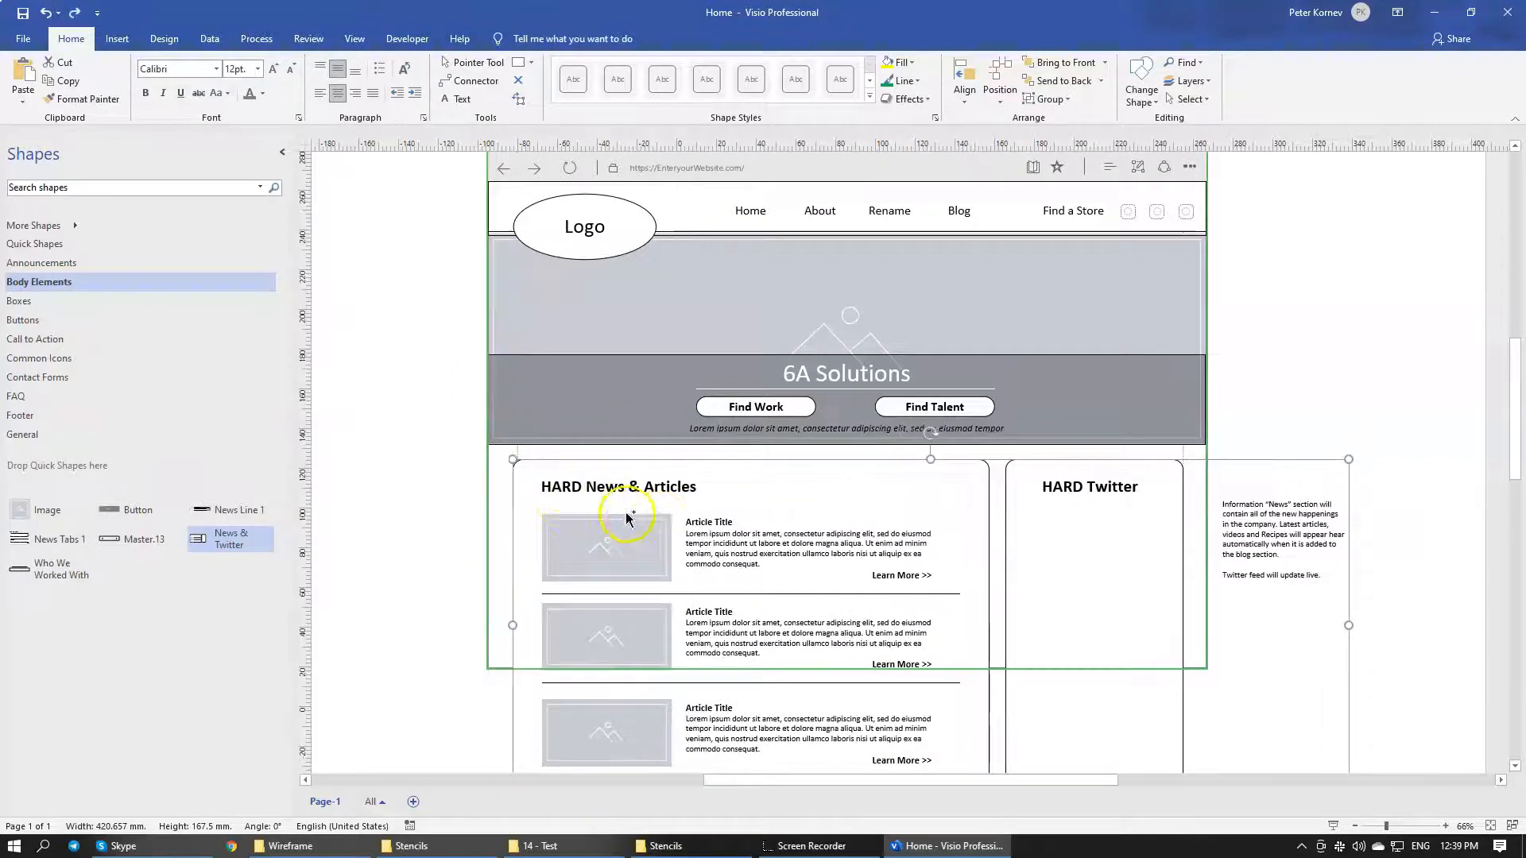
pyautogui.click(312, 449)
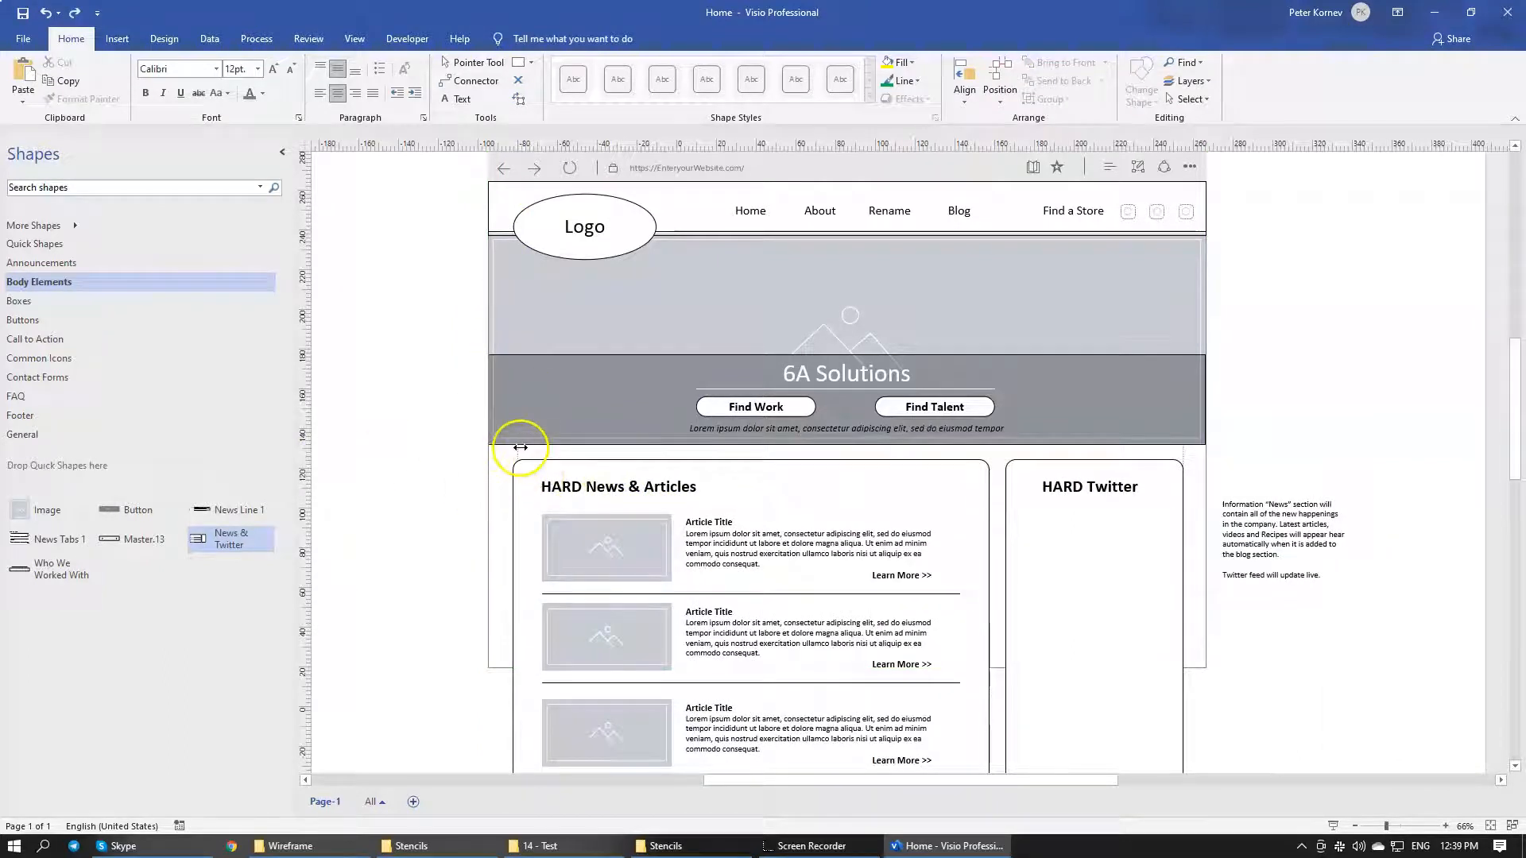
pyautogui.scroll(-3, 1084, 486)
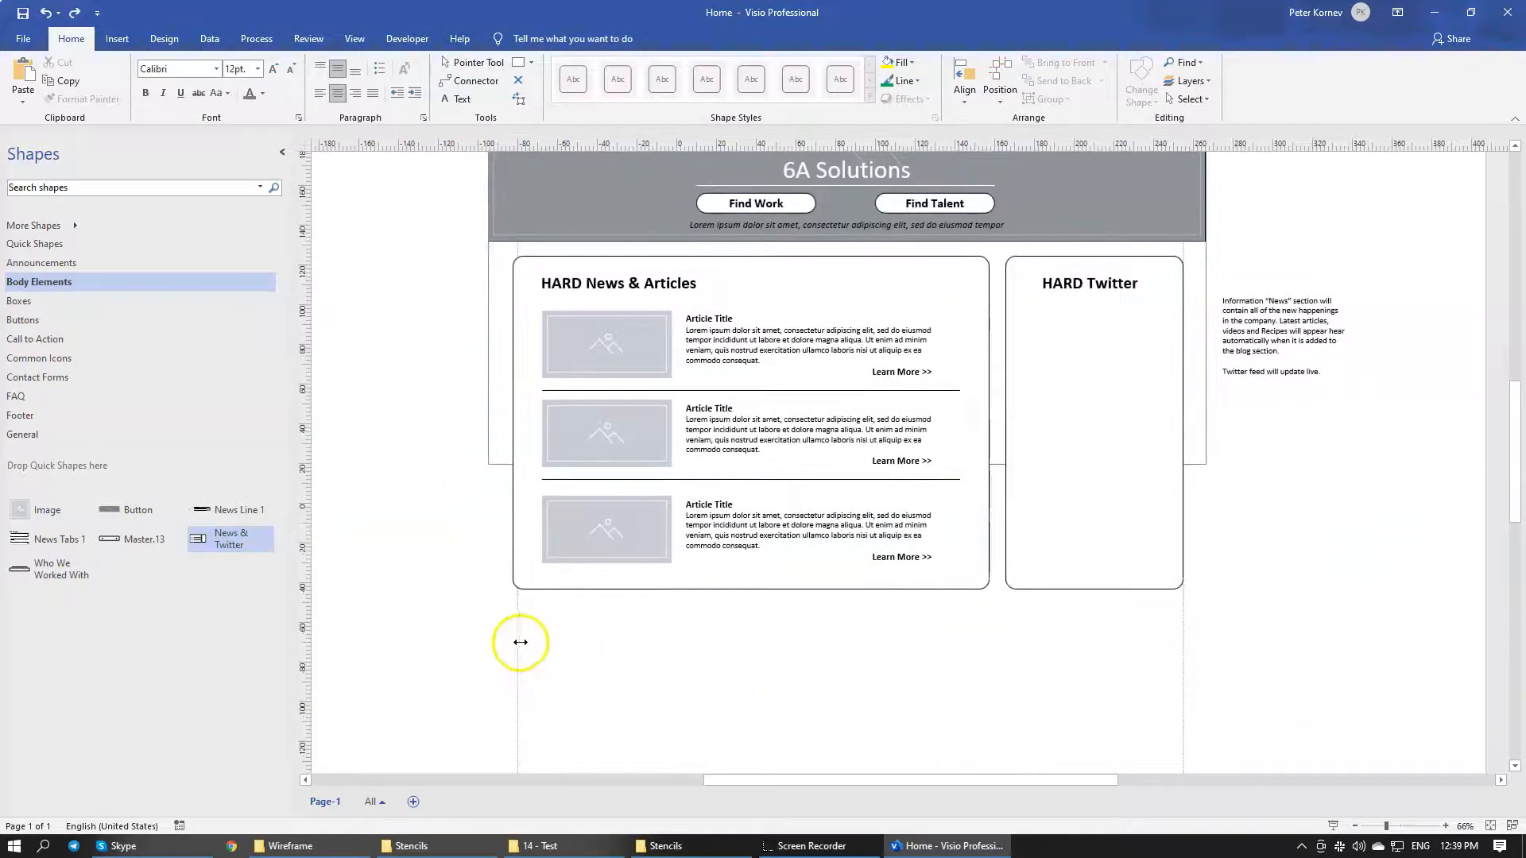
pyautogui.moveTo(518, 639); pyautogui.dragTo(479, 639)
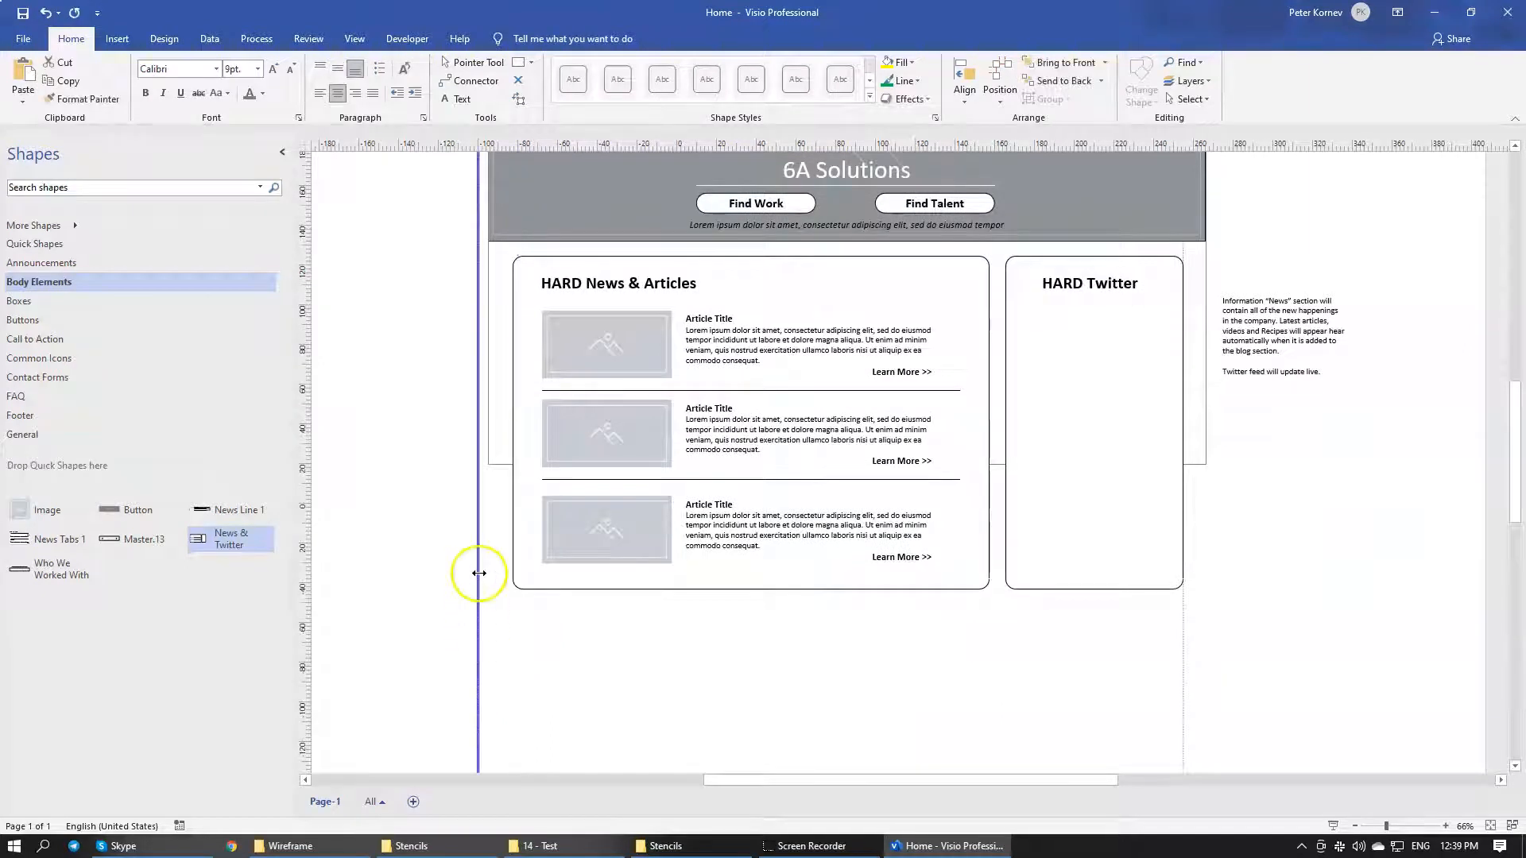
pyautogui.moveTo(479, 578); pyautogui.dragTo(517, 578)
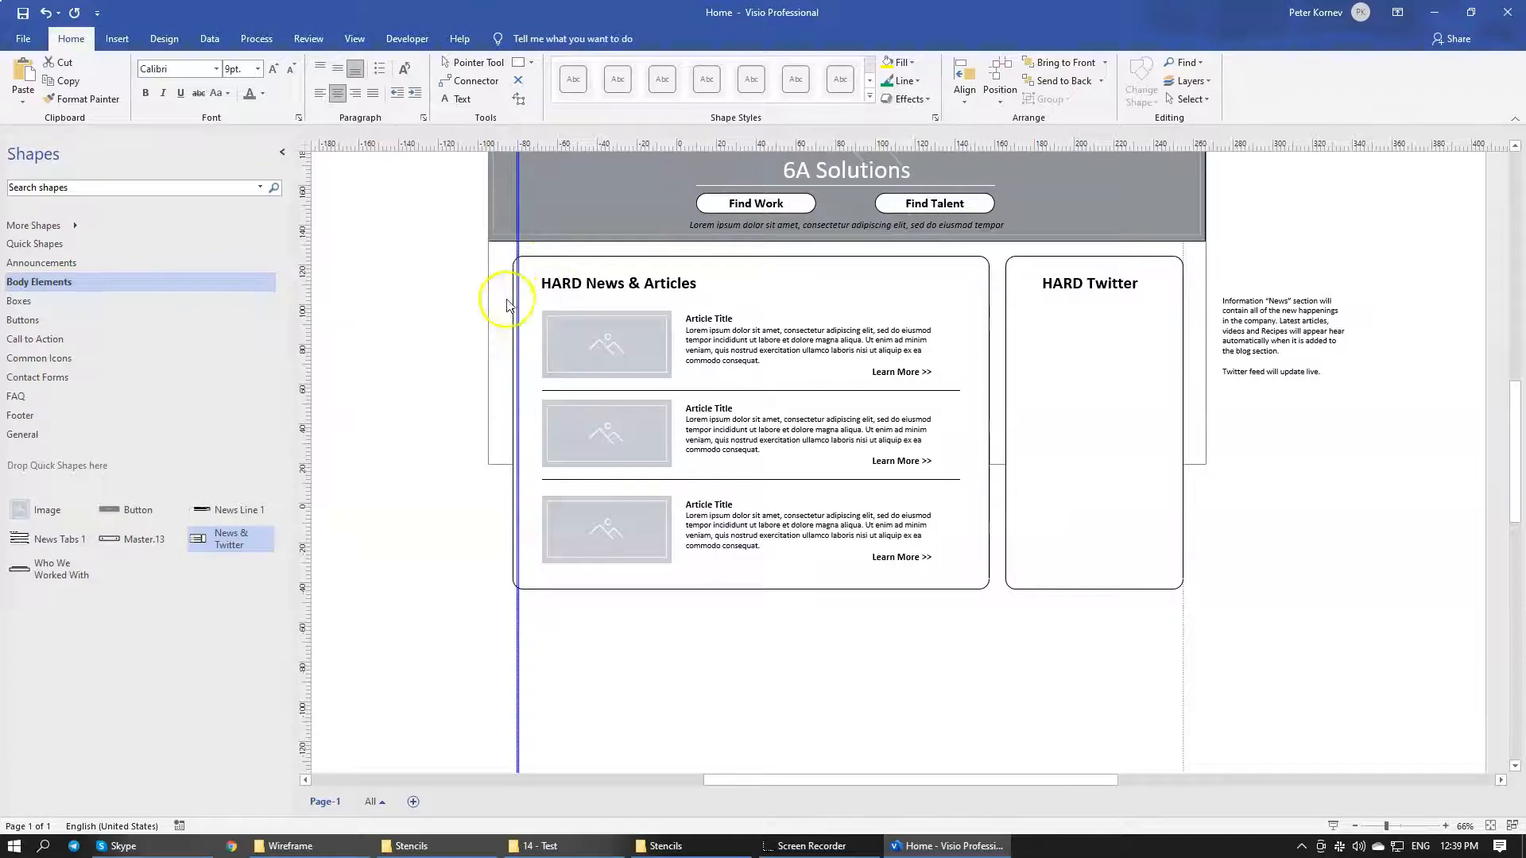
pyautogui.scroll(5, 643, 493)
pyautogui.scroll(-3, 645, 530)
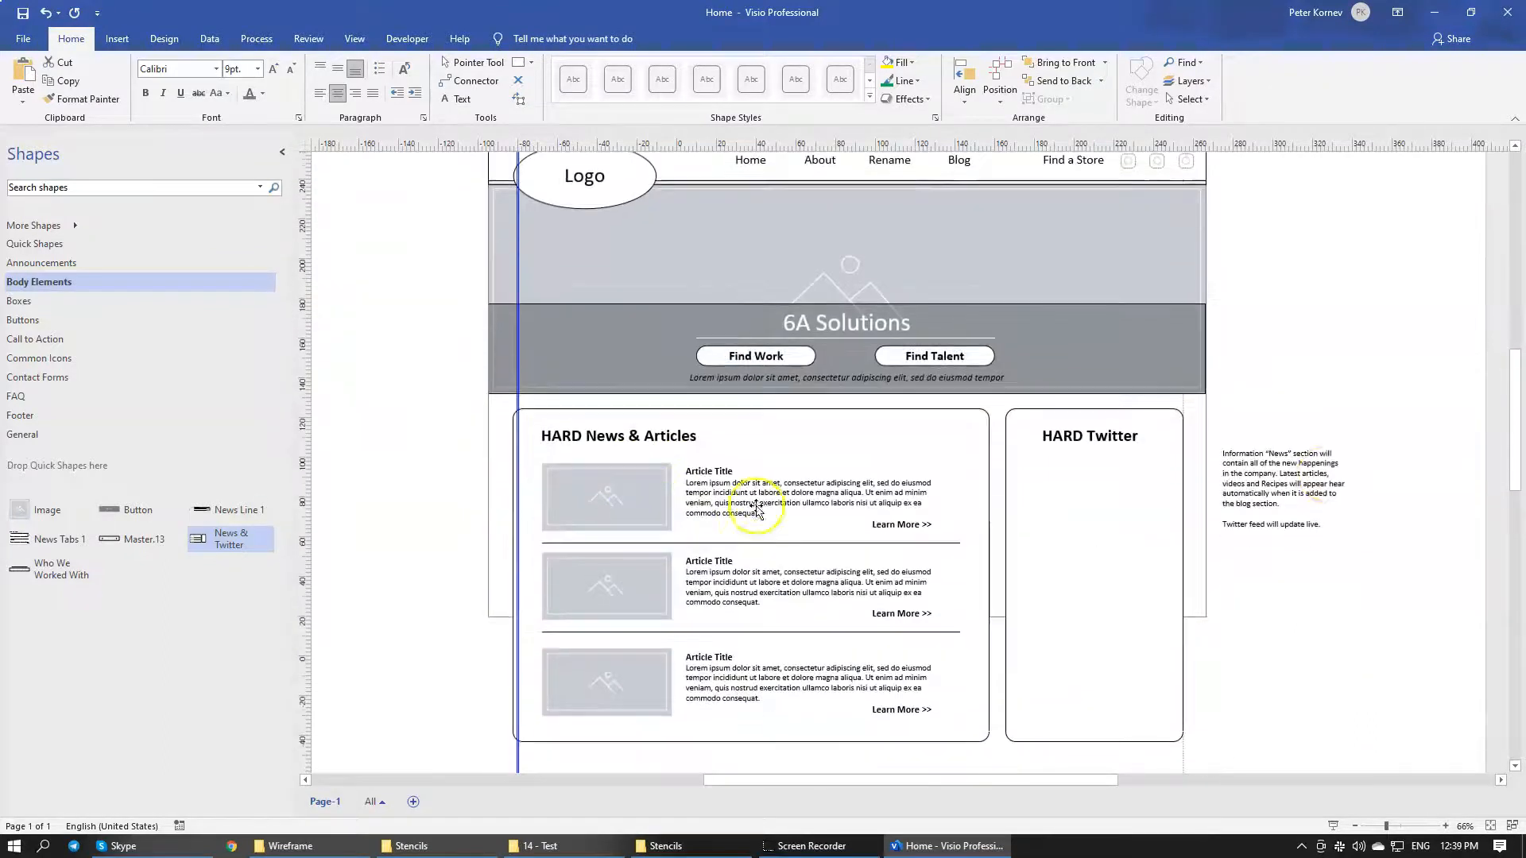
# Ungroup the News & Twitter block, accepting that its link to the master is severed
pyautogui.click(898, 464)
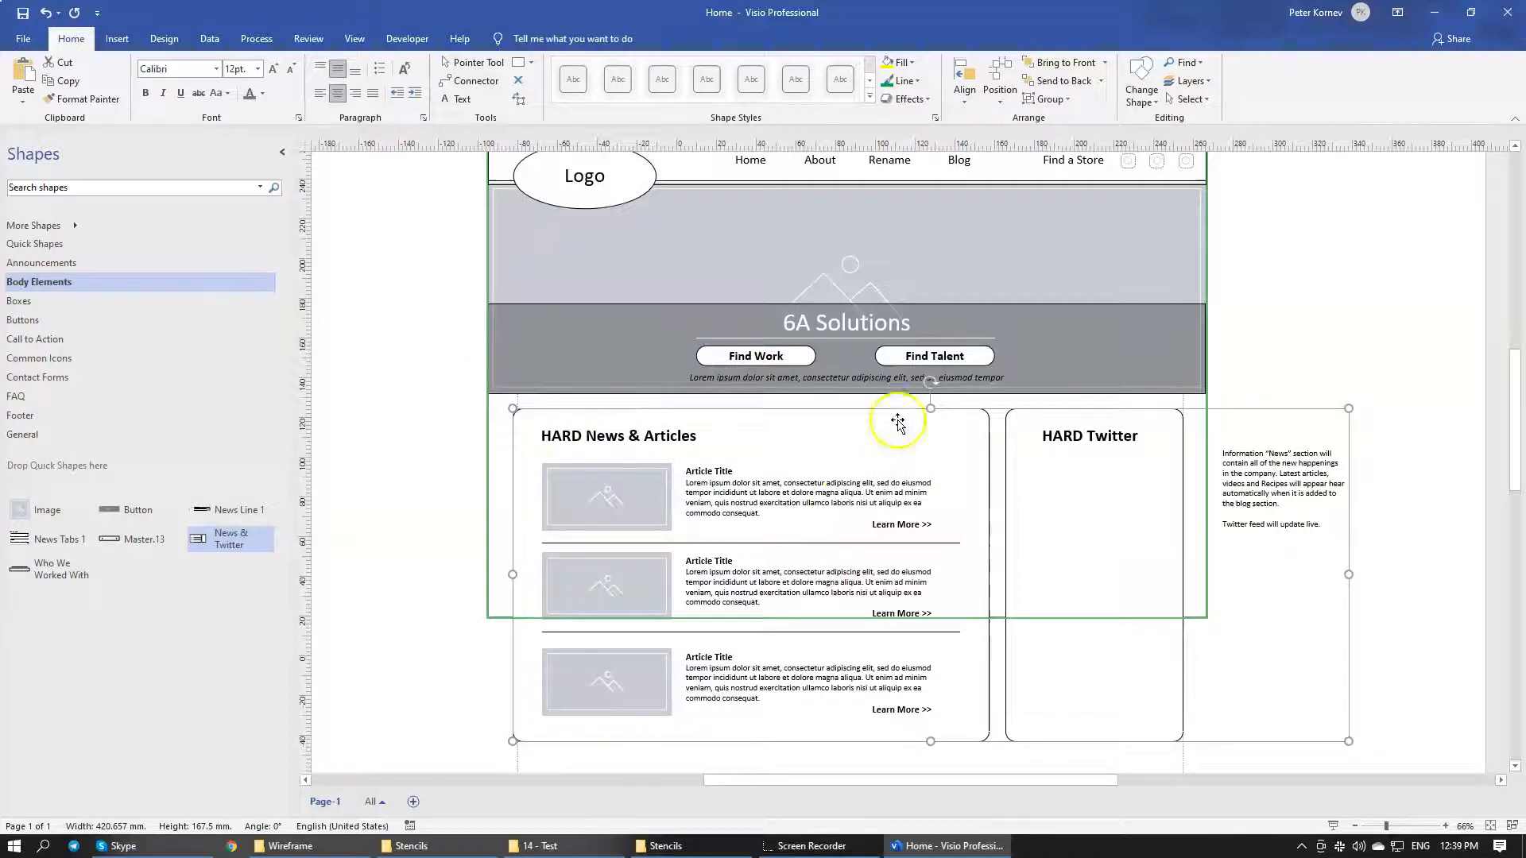
pyautogui.click(1048, 98)
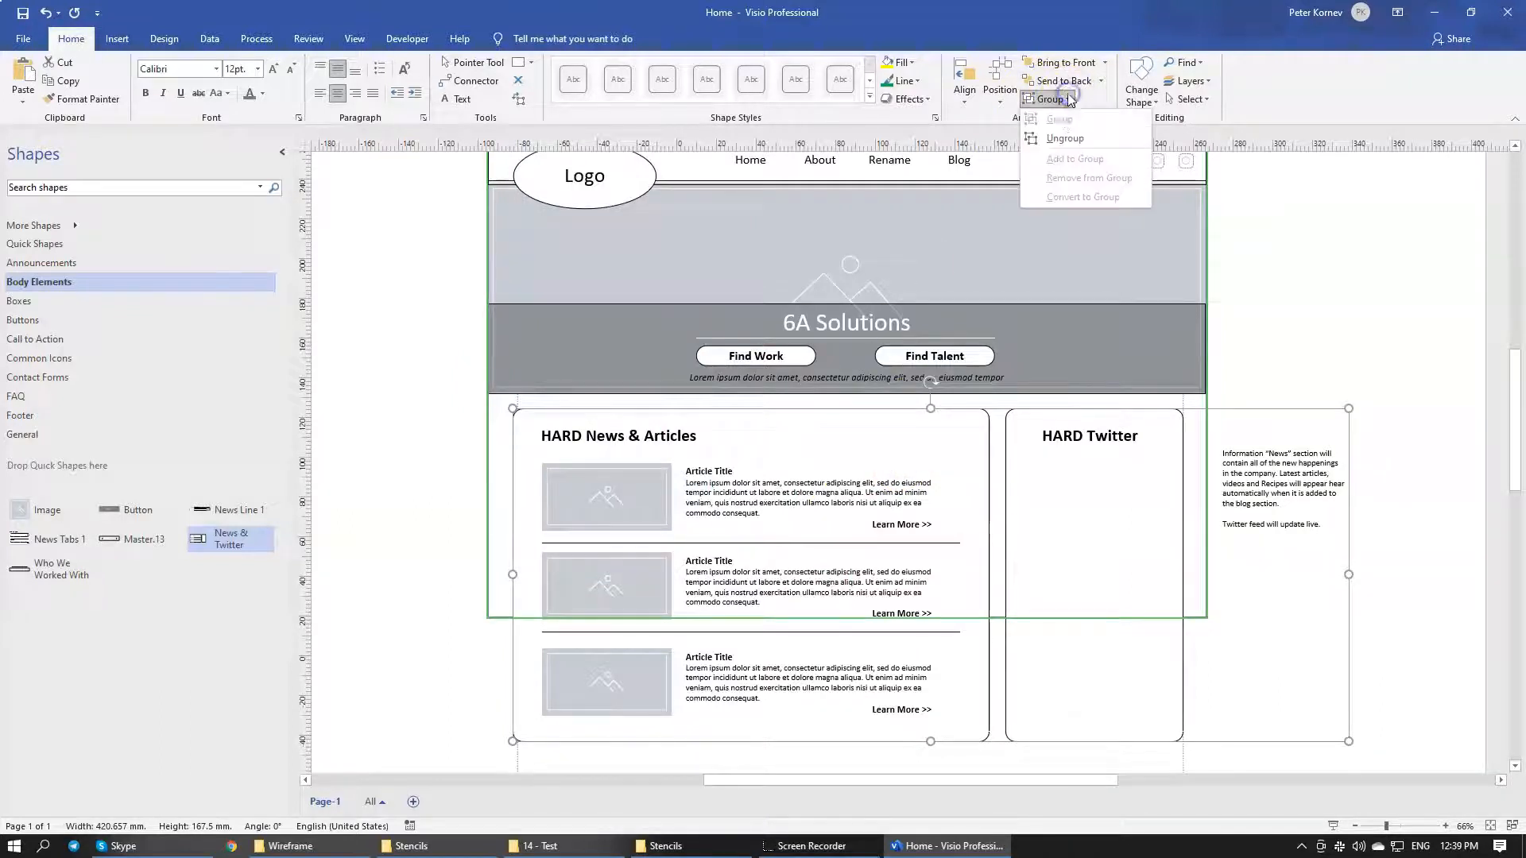
pyautogui.click(1061, 140)
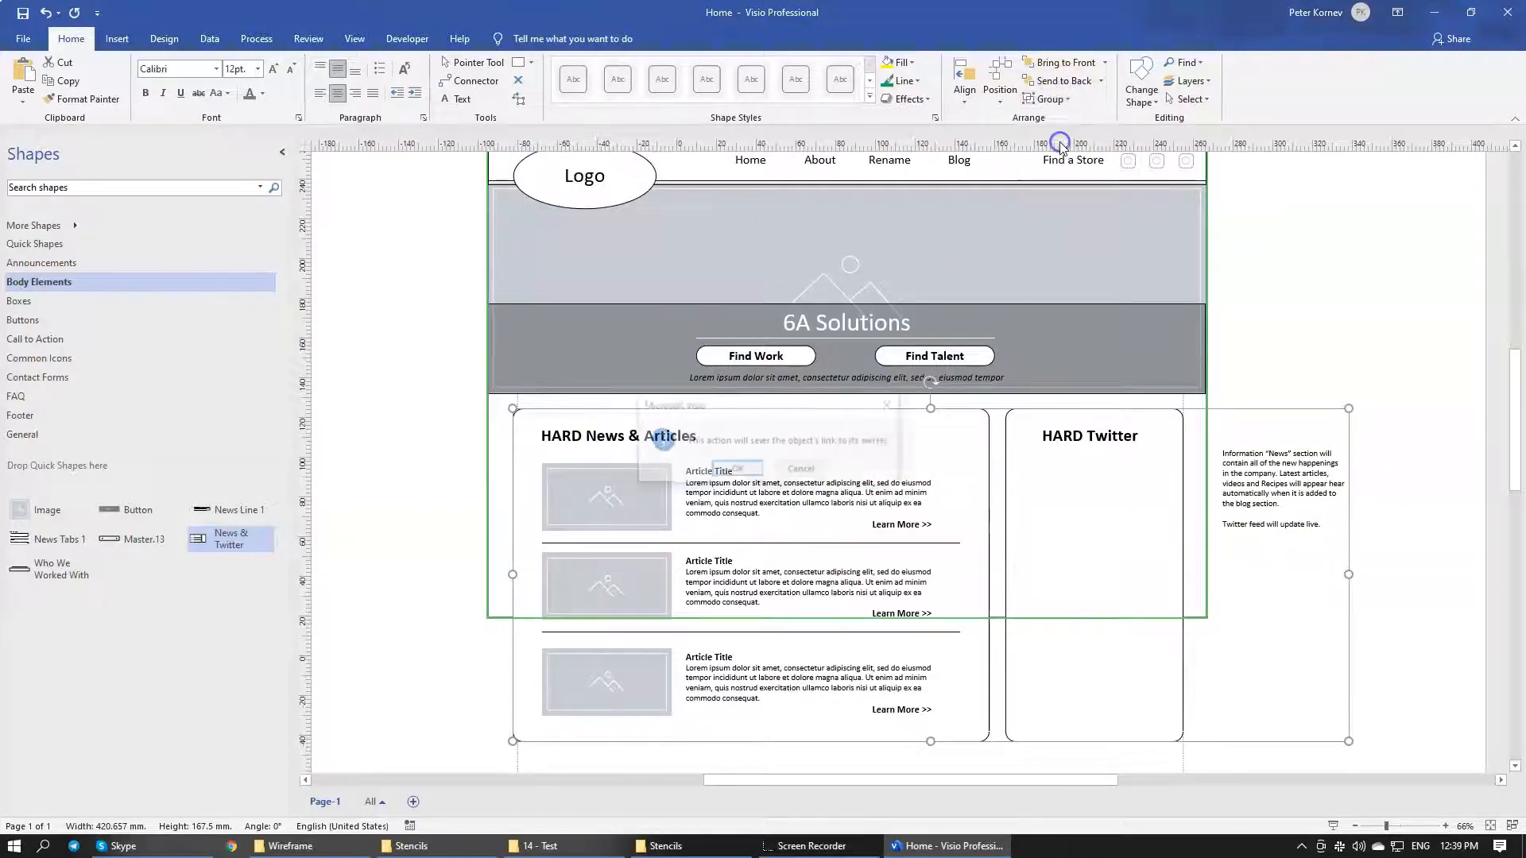
pyautogui.click(738, 469)
pyautogui.click(402, 545)
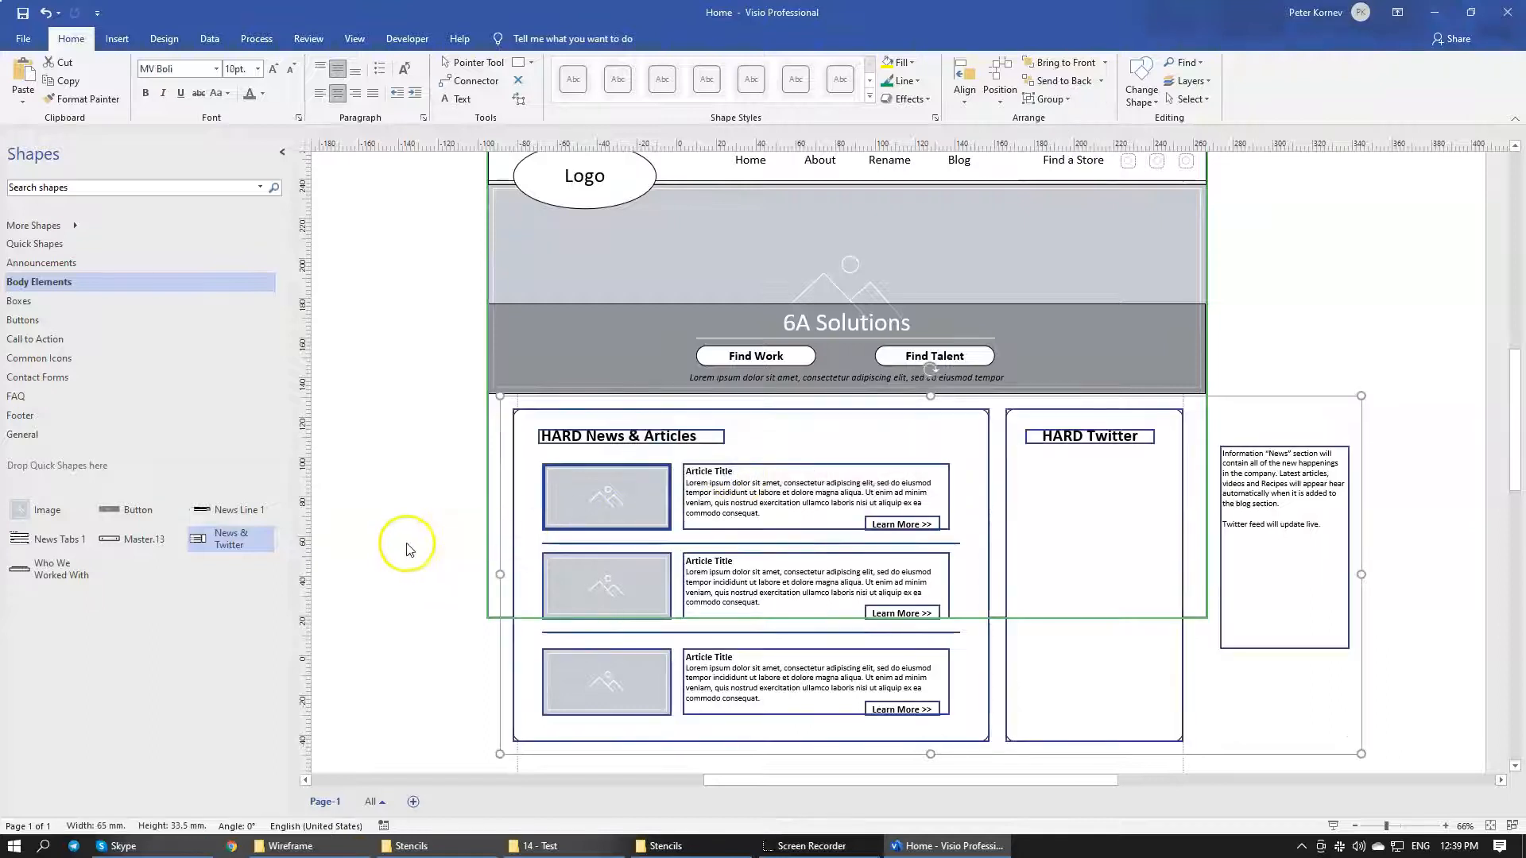
# Align the left vertical guide exactly with the left edge of the News & Articles box
pyautogui.scroll(-3, 528, 572)
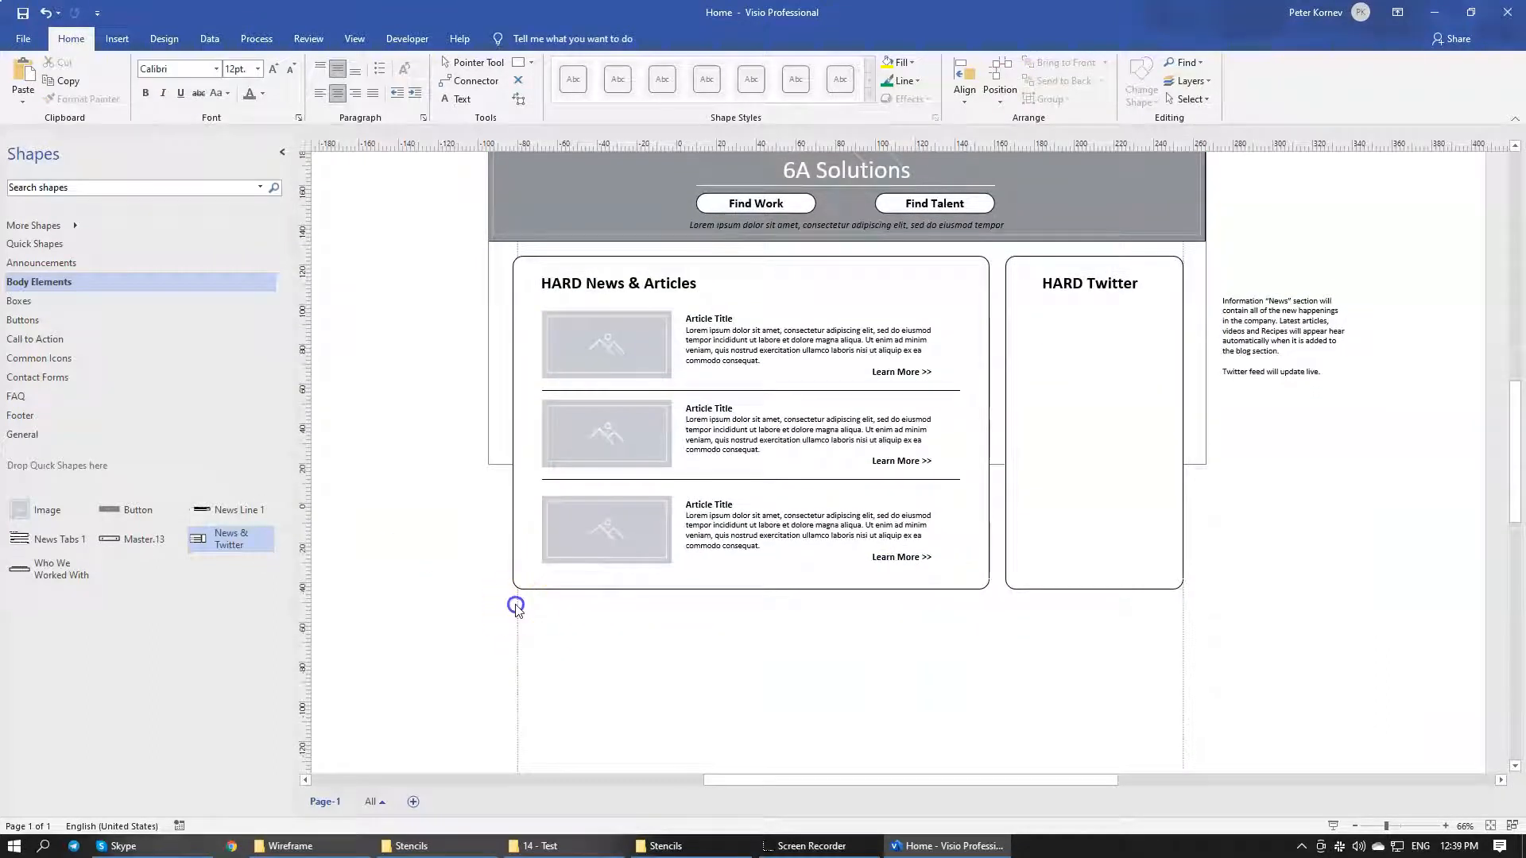
pyautogui.moveTo(500, 610); pyautogui.dragTo(513, 614)
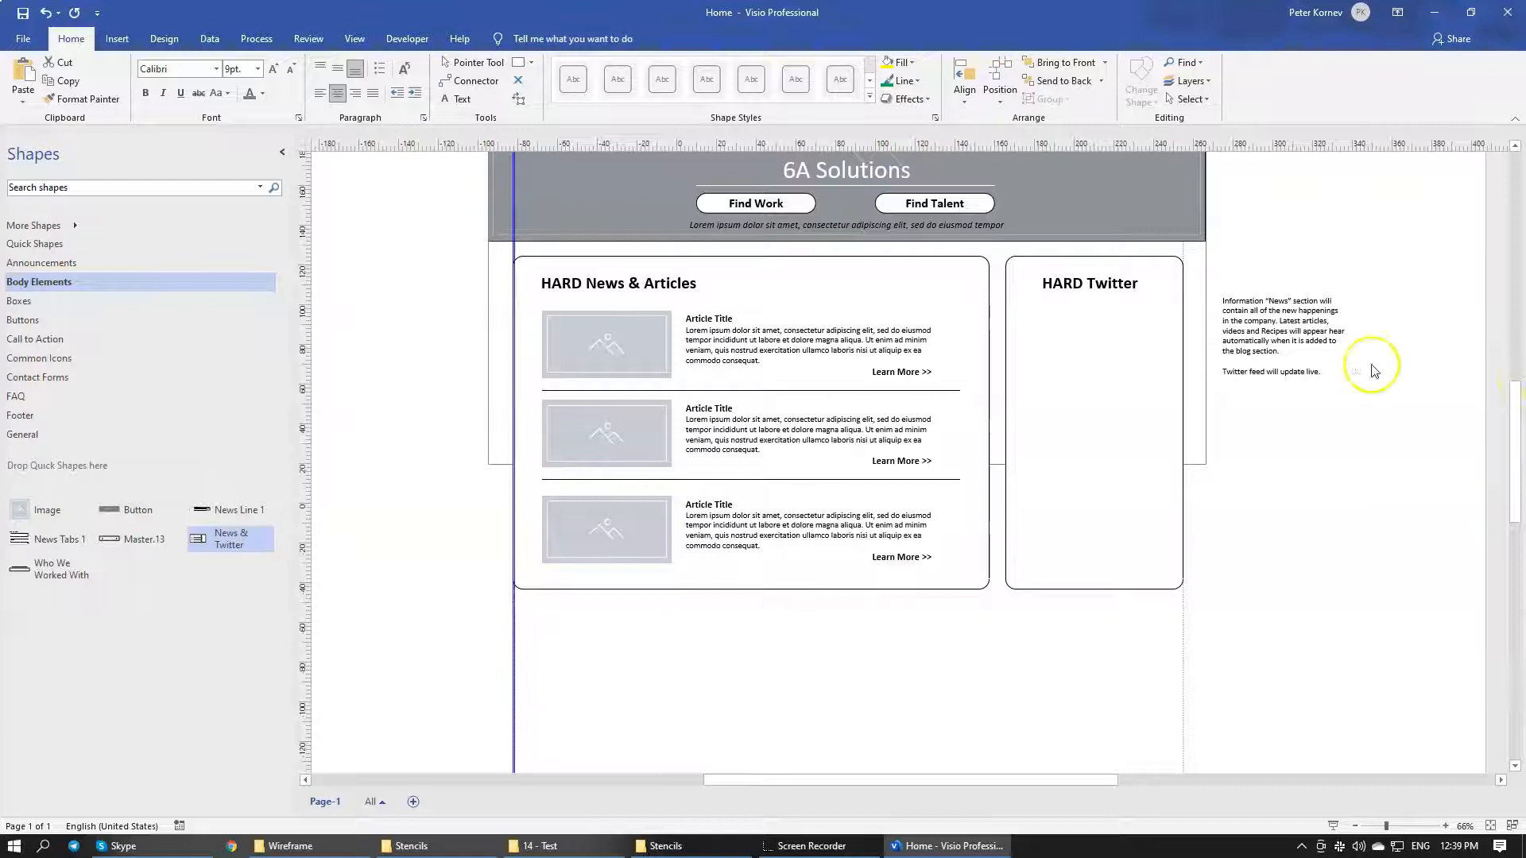
pyautogui.click(827, 666)
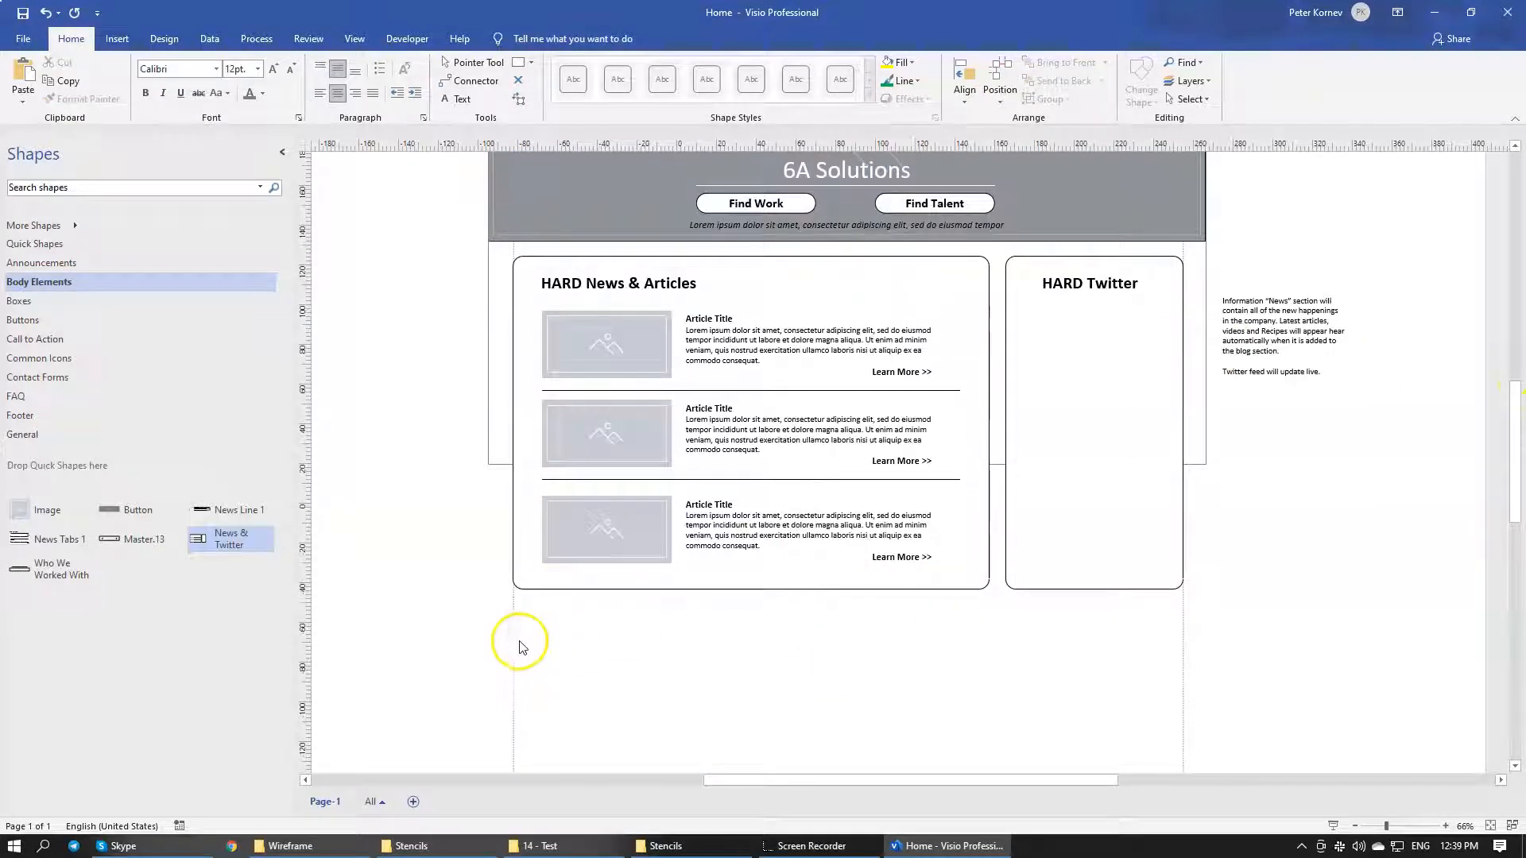
pyautogui.click(515, 637)
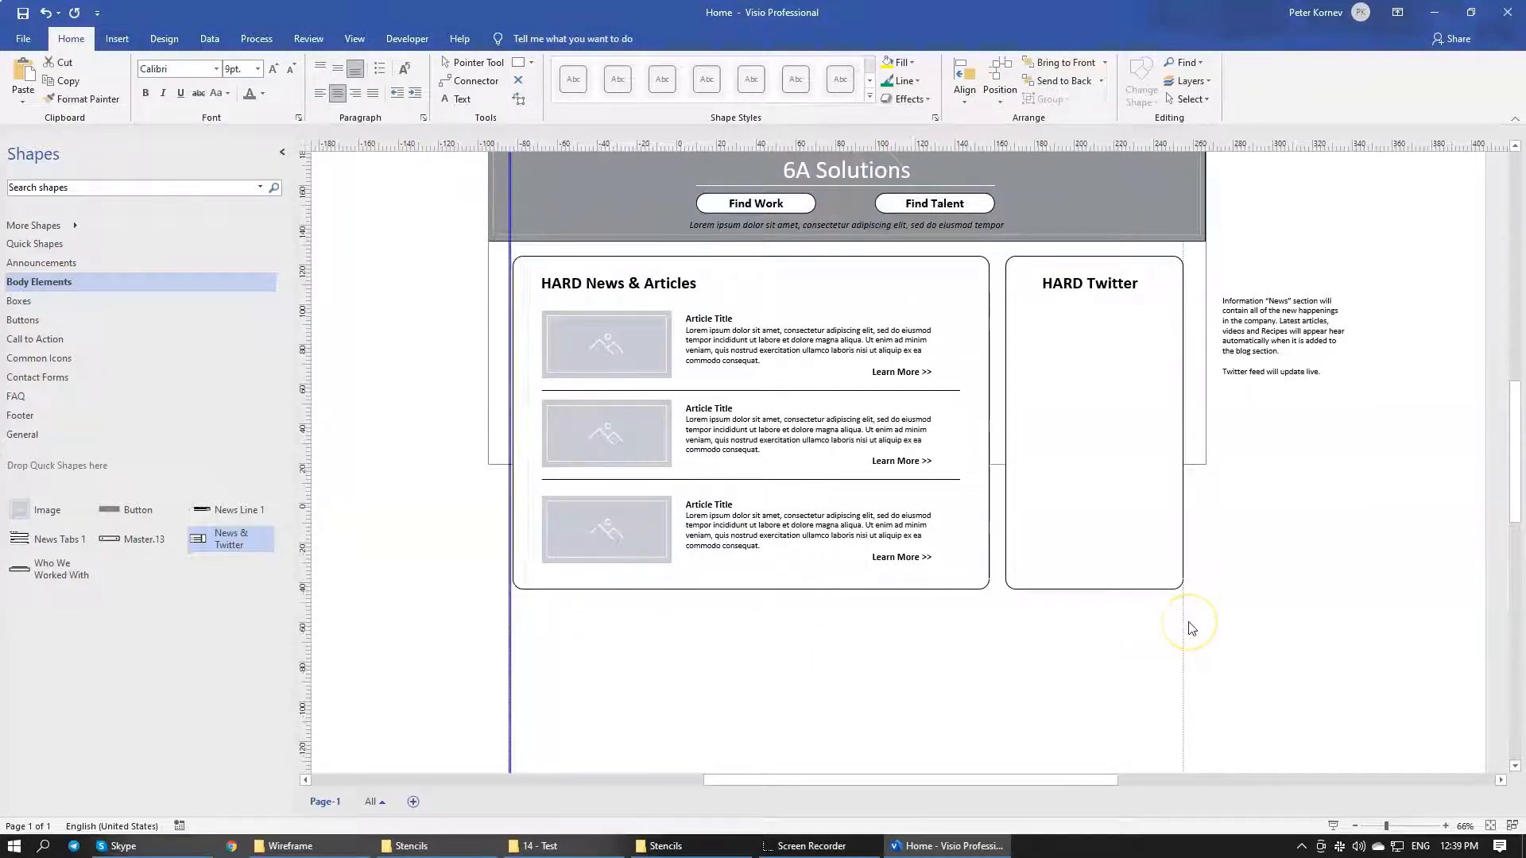
pyautogui.press('Left')
pyautogui.press('Left')
pyautogui.press('Left')
pyautogui.press('Right')
pyautogui.press('Right')
pyautogui.press('Right')
pyautogui.press('Right')
pyautogui.press('Right')
pyautogui.press('Left')
pyautogui.press('Right')
pyautogui.click(905, 617)
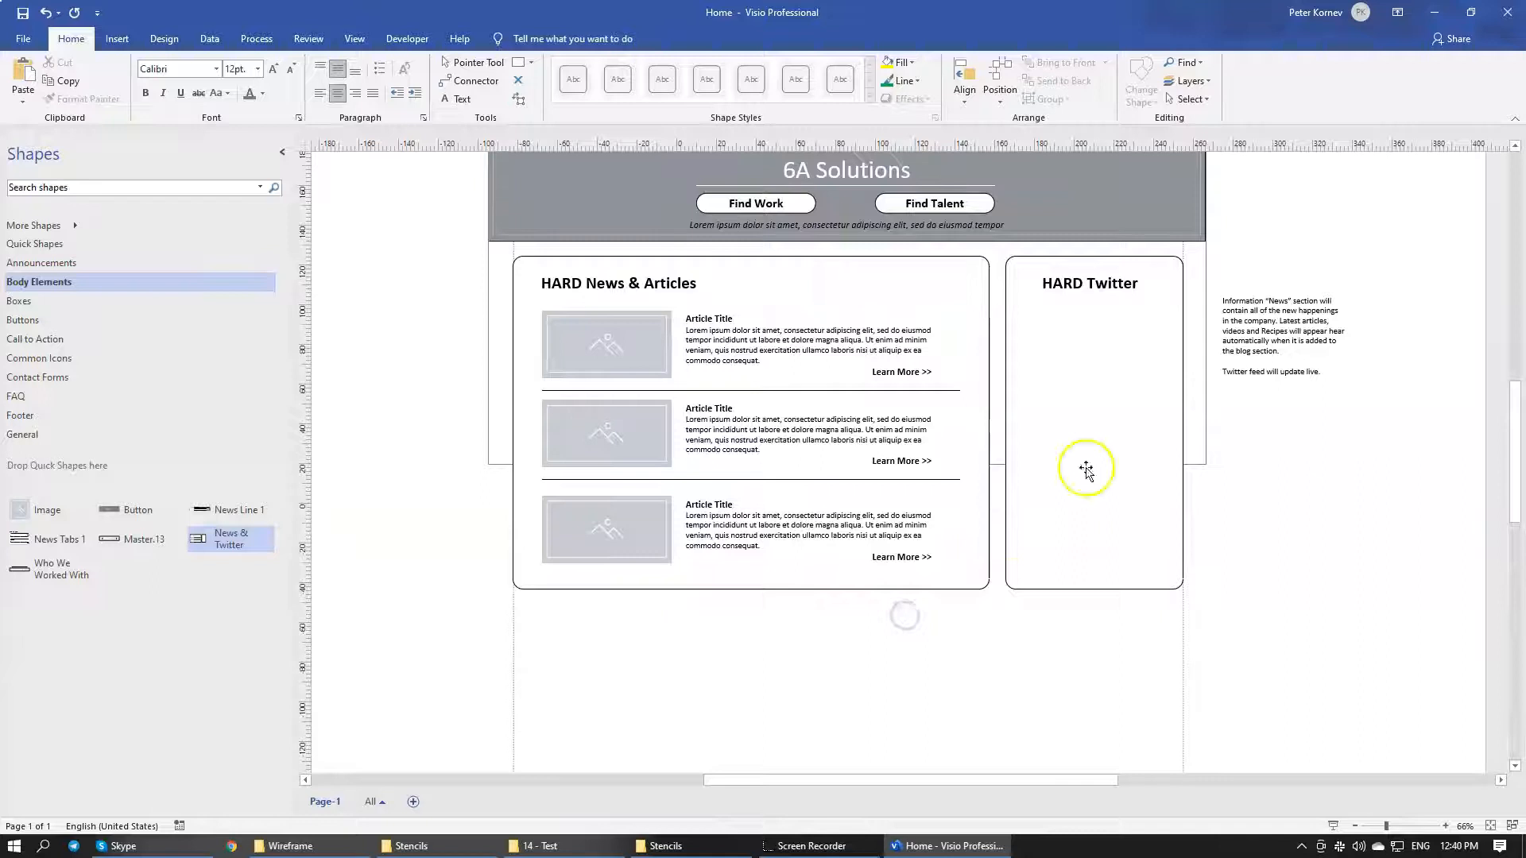
# Nudge the annotation text about the News section and Twitter feed up, nearer to the top of the Twitter box
pyautogui.click(1244, 337)
pyautogui.press('Up')
pyautogui.press('Up')
pyautogui.press('Up')
pyautogui.press('Up')
pyautogui.press('Up')
pyautogui.press('Up')
pyautogui.press('Up')
pyautogui.press('Up')
pyautogui.press('Up')
pyautogui.press('Up')
pyautogui.press('Up')
pyautogui.press('Up')
pyautogui.press('Up')
pyautogui.press('Up')
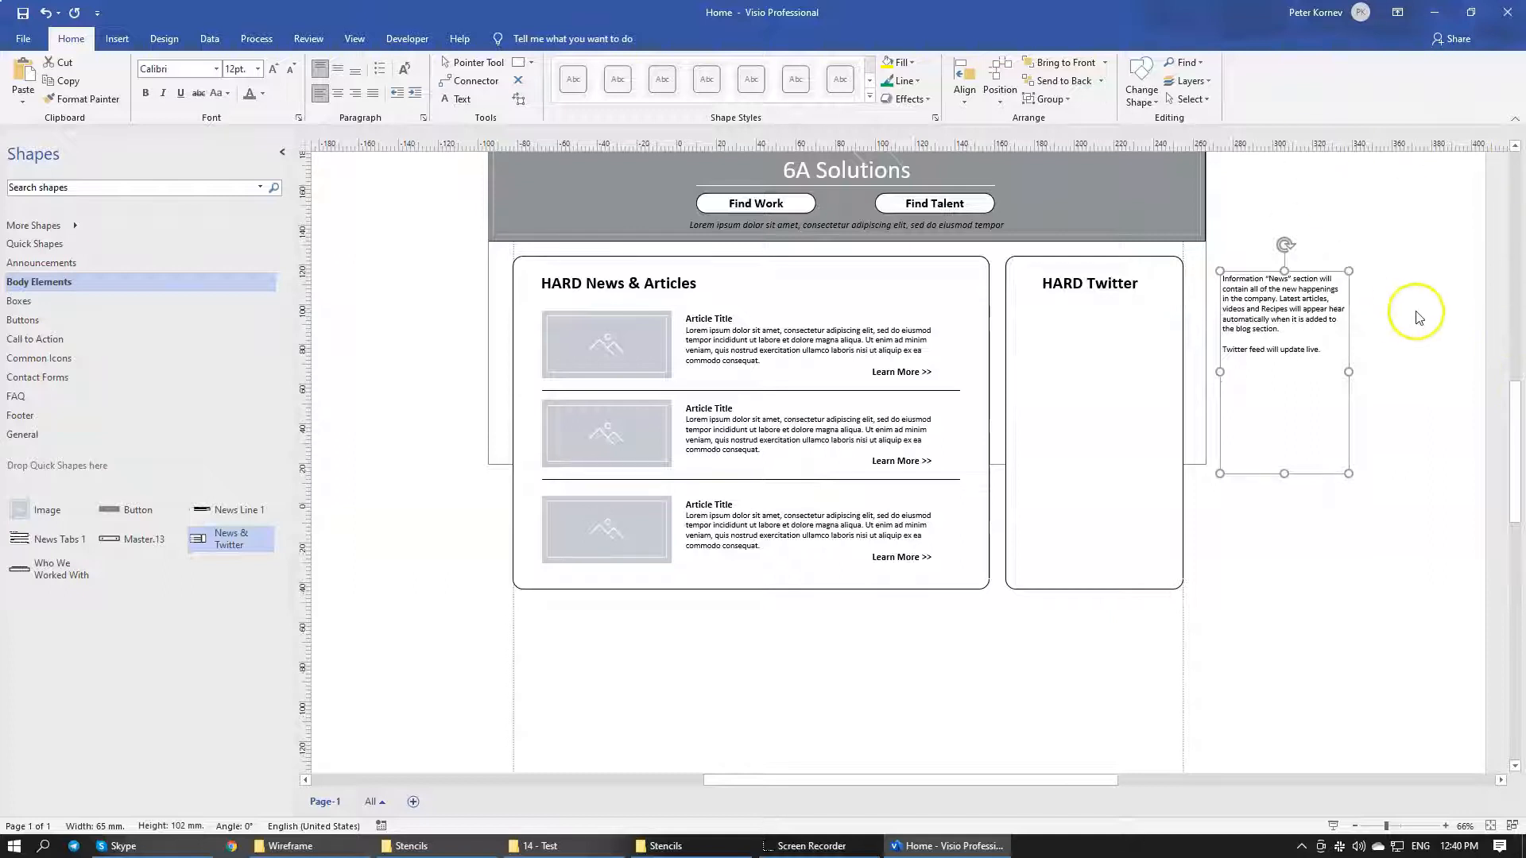
pyautogui.click(1419, 318)
# Extend the bottom edge of the browser frame down well below the News and Twitter boxes
pyautogui.scroll(5, 1311, 426)
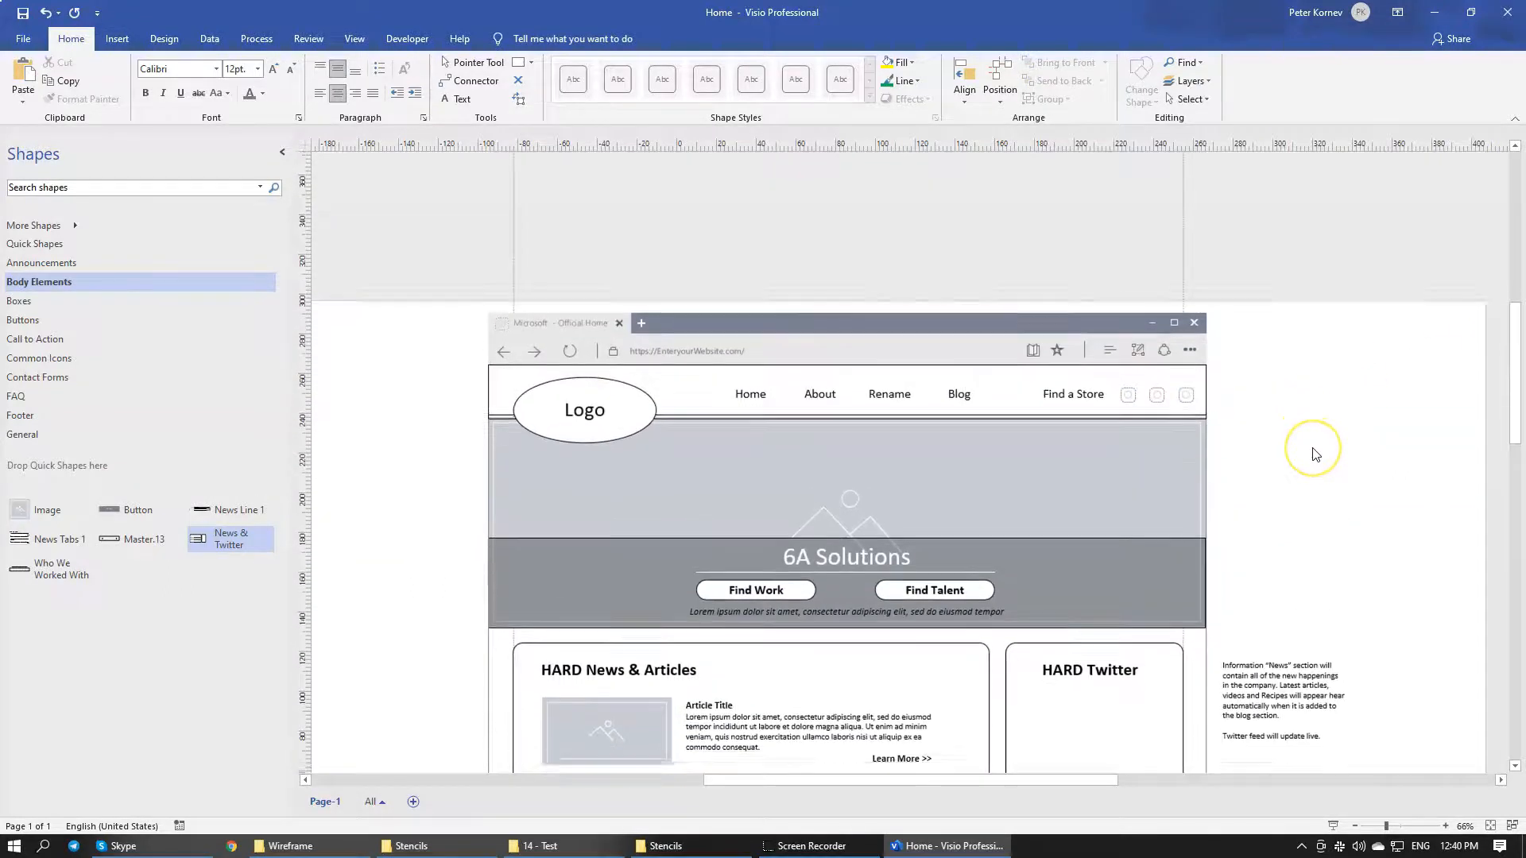
pyautogui.scroll(-5, 1313, 455)
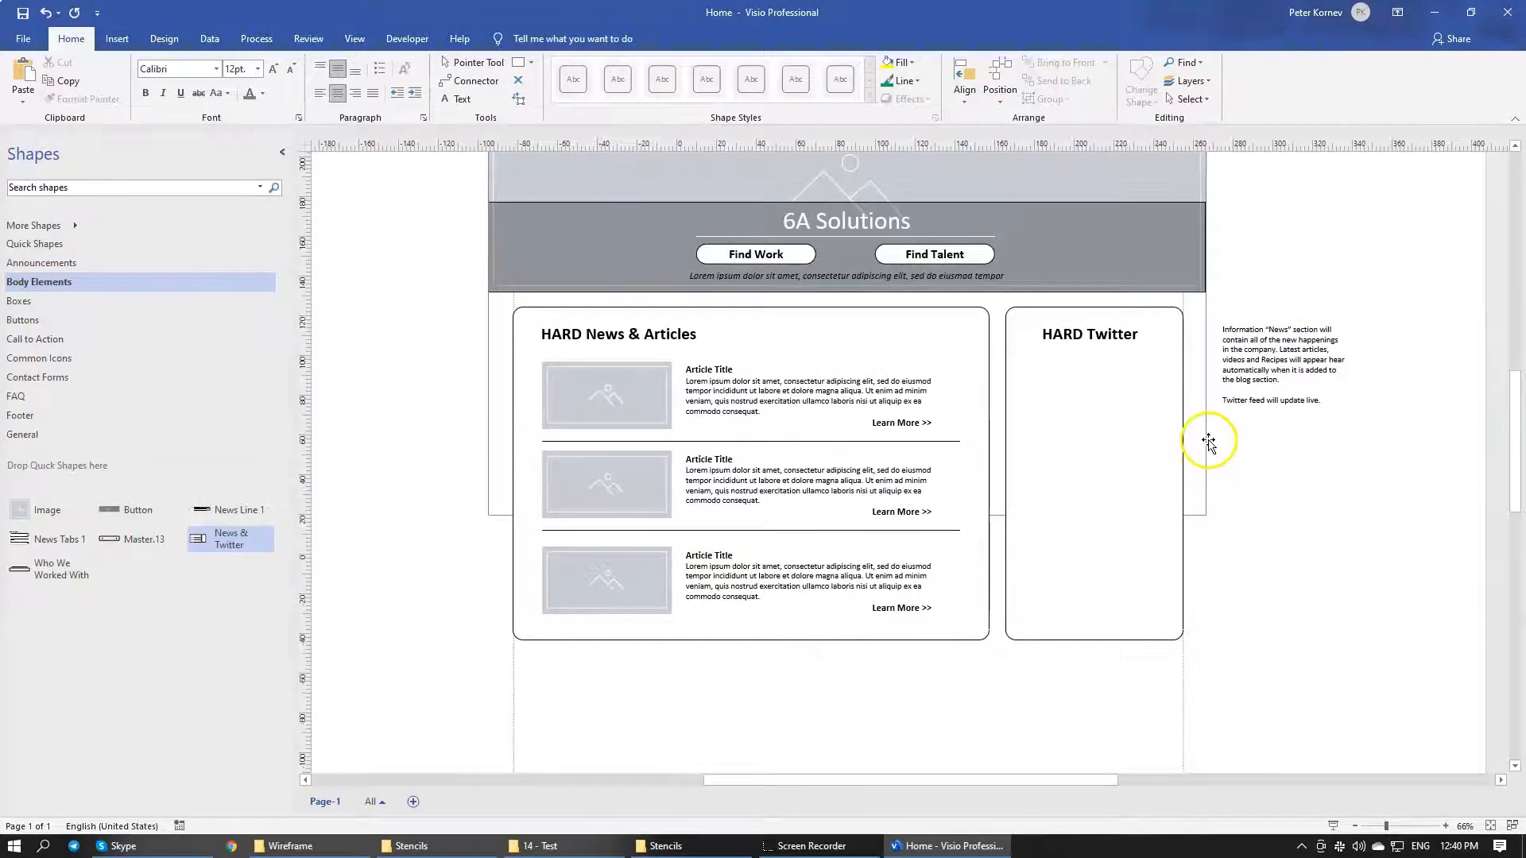
pyautogui.click(1207, 440)
pyautogui.scroll(3, 1346, 418)
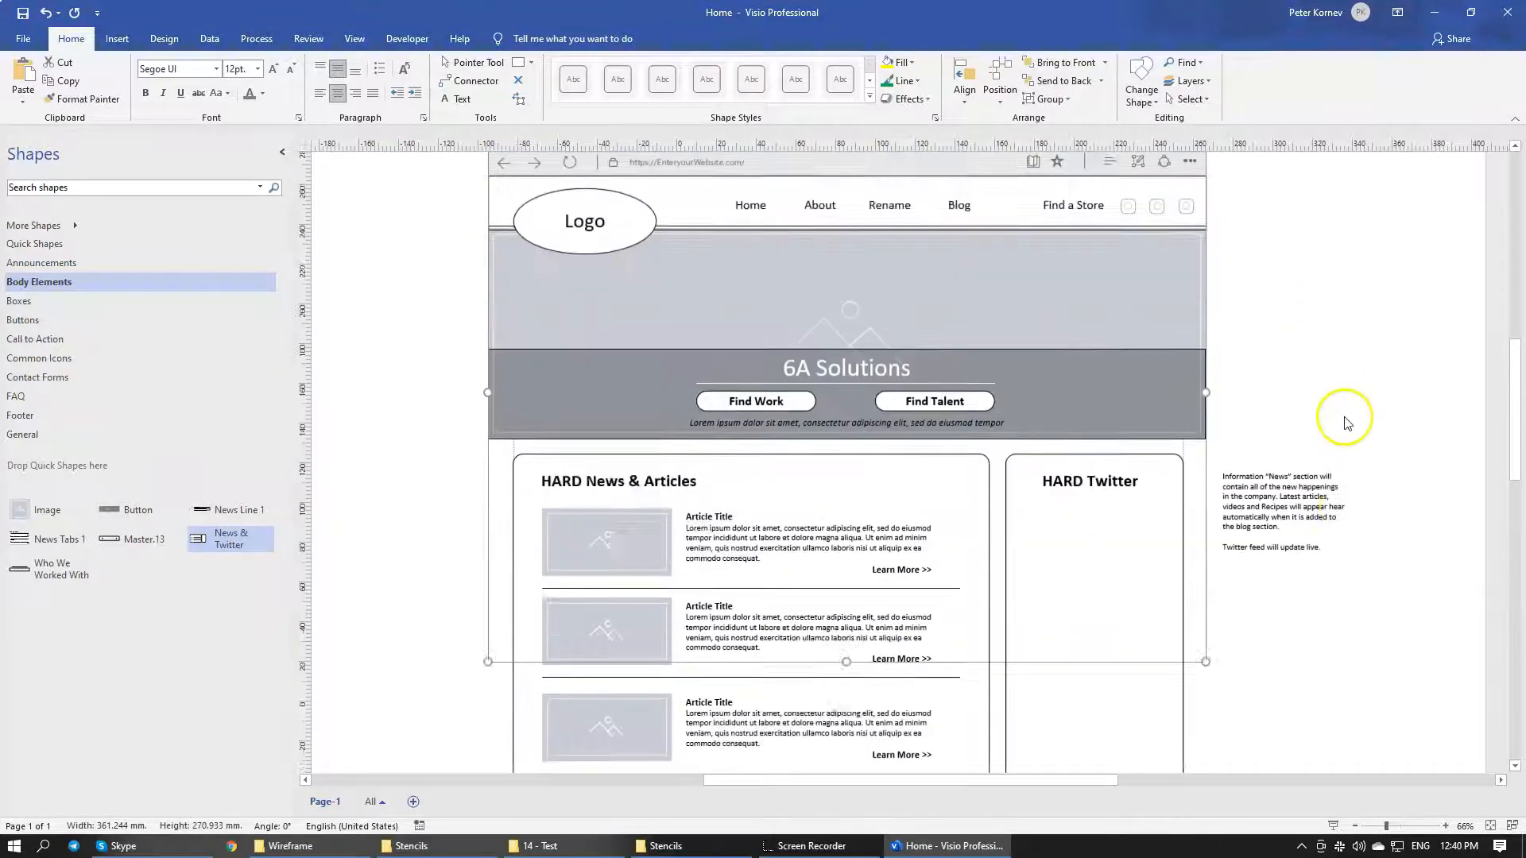
pyautogui.scroll(-3, 833, 450)
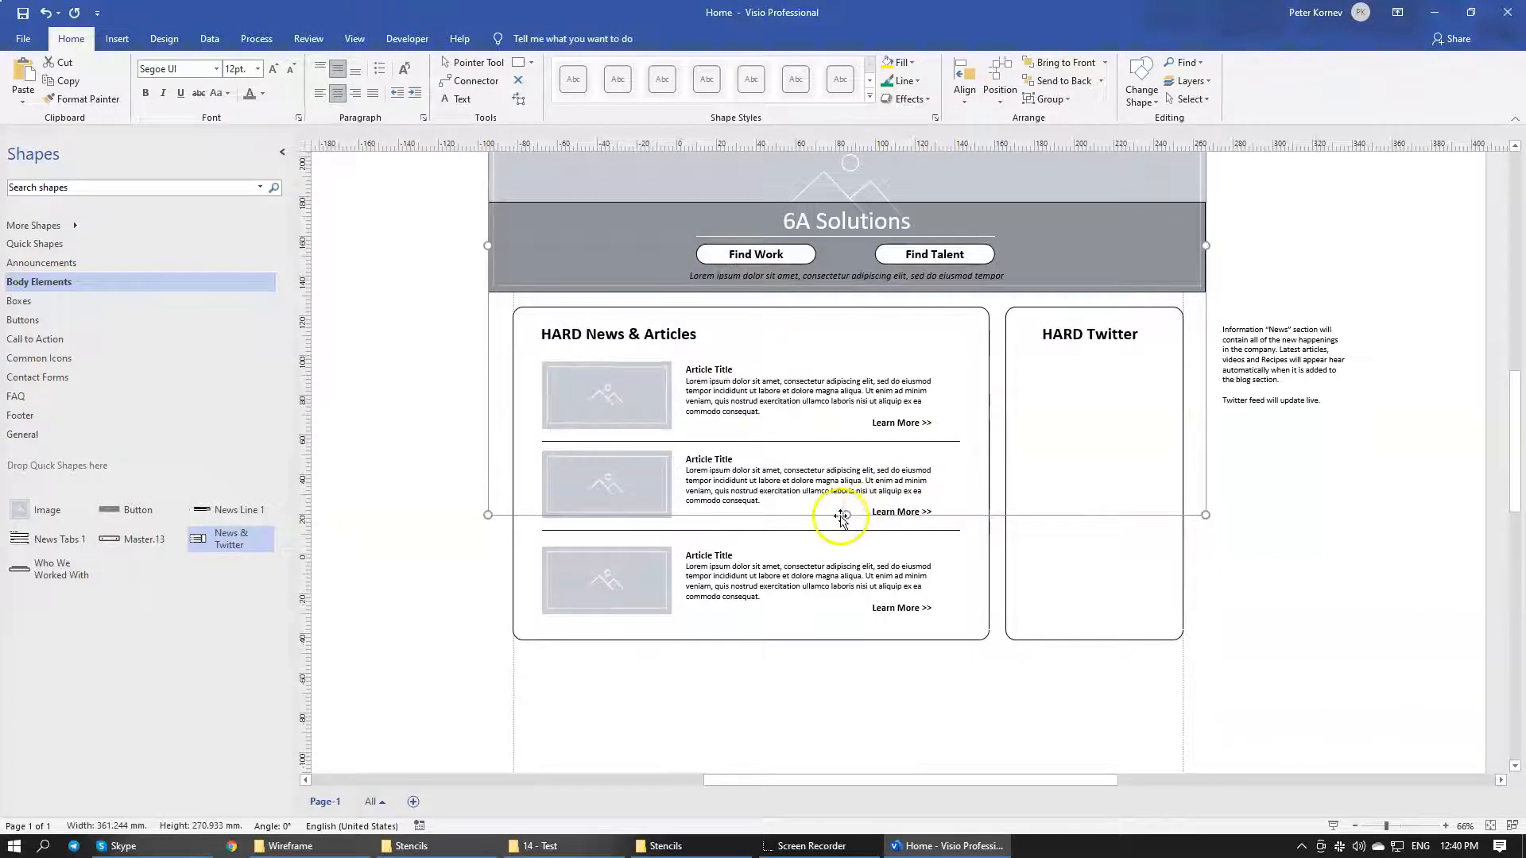
pyautogui.scroll(-1, 844, 517)
pyautogui.moveTo(847, 467); pyautogui.dragTo(842, 702)
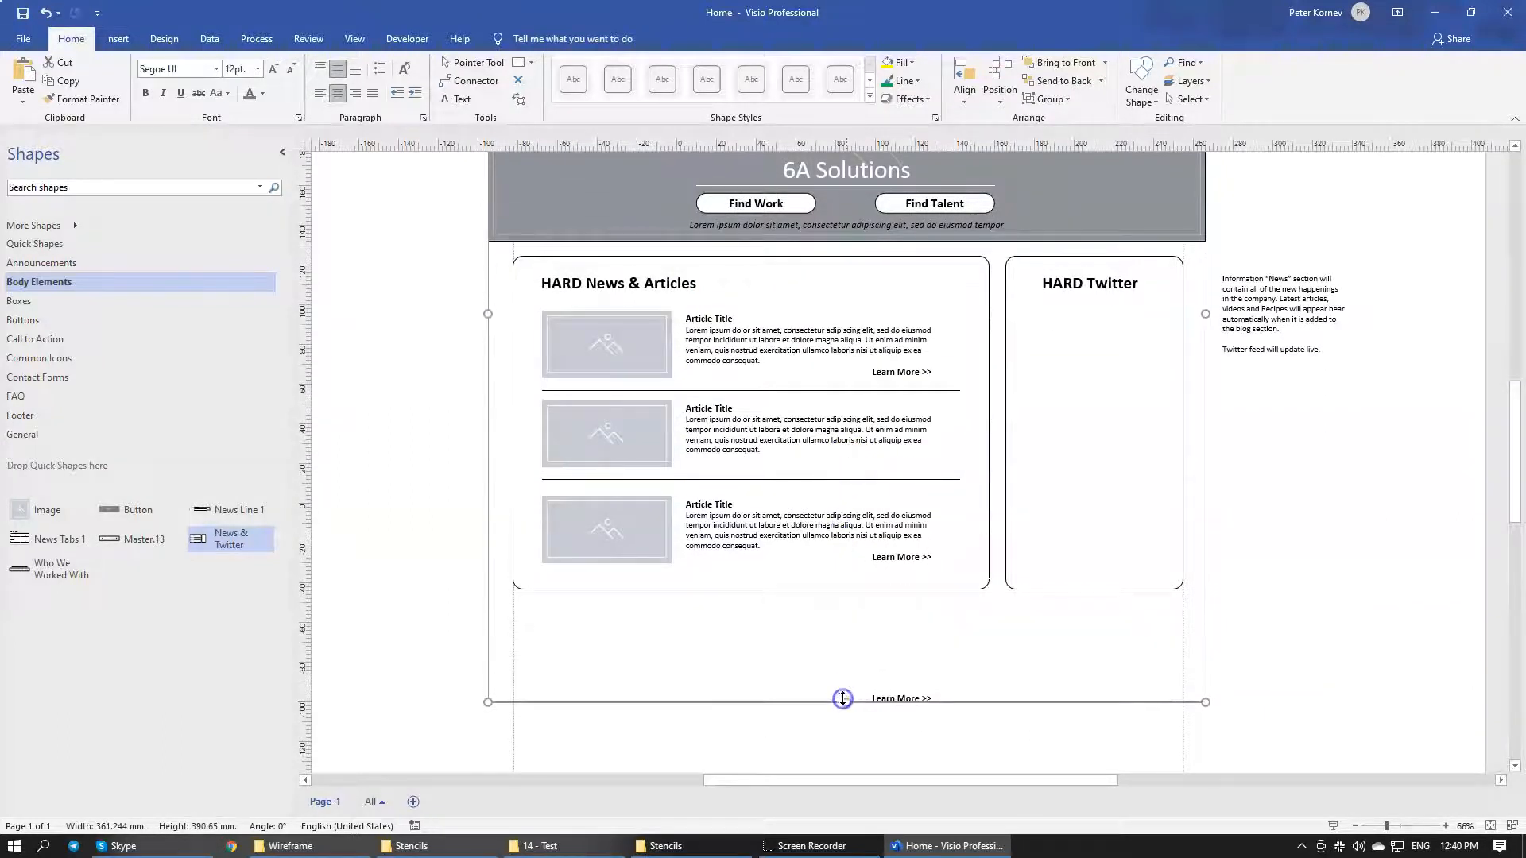
pyautogui.scroll(-8, 898, 636)
pyautogui.moveTo(849, 300); pyautogui.dragTo(848, 436)
pyautogui.click(913, 545)
pyautogui.scroll(2, 906, 437)
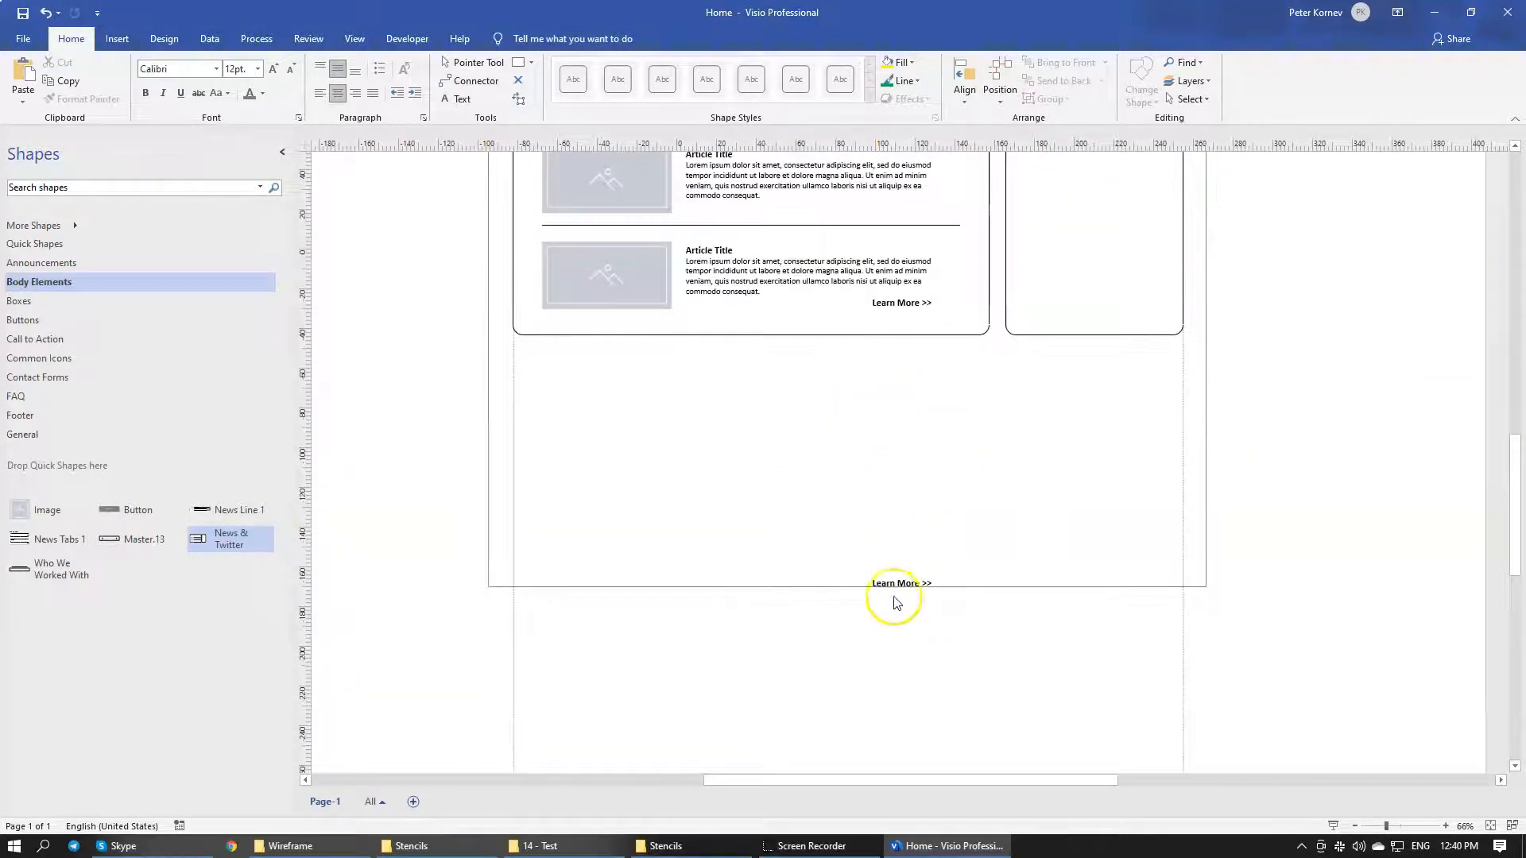
# Move the stray Learn More >> link from the frame's bottom edge back under the second article's text
pyautogui.click(901, 584)
pyautogui.scroll(5, 978, 559)
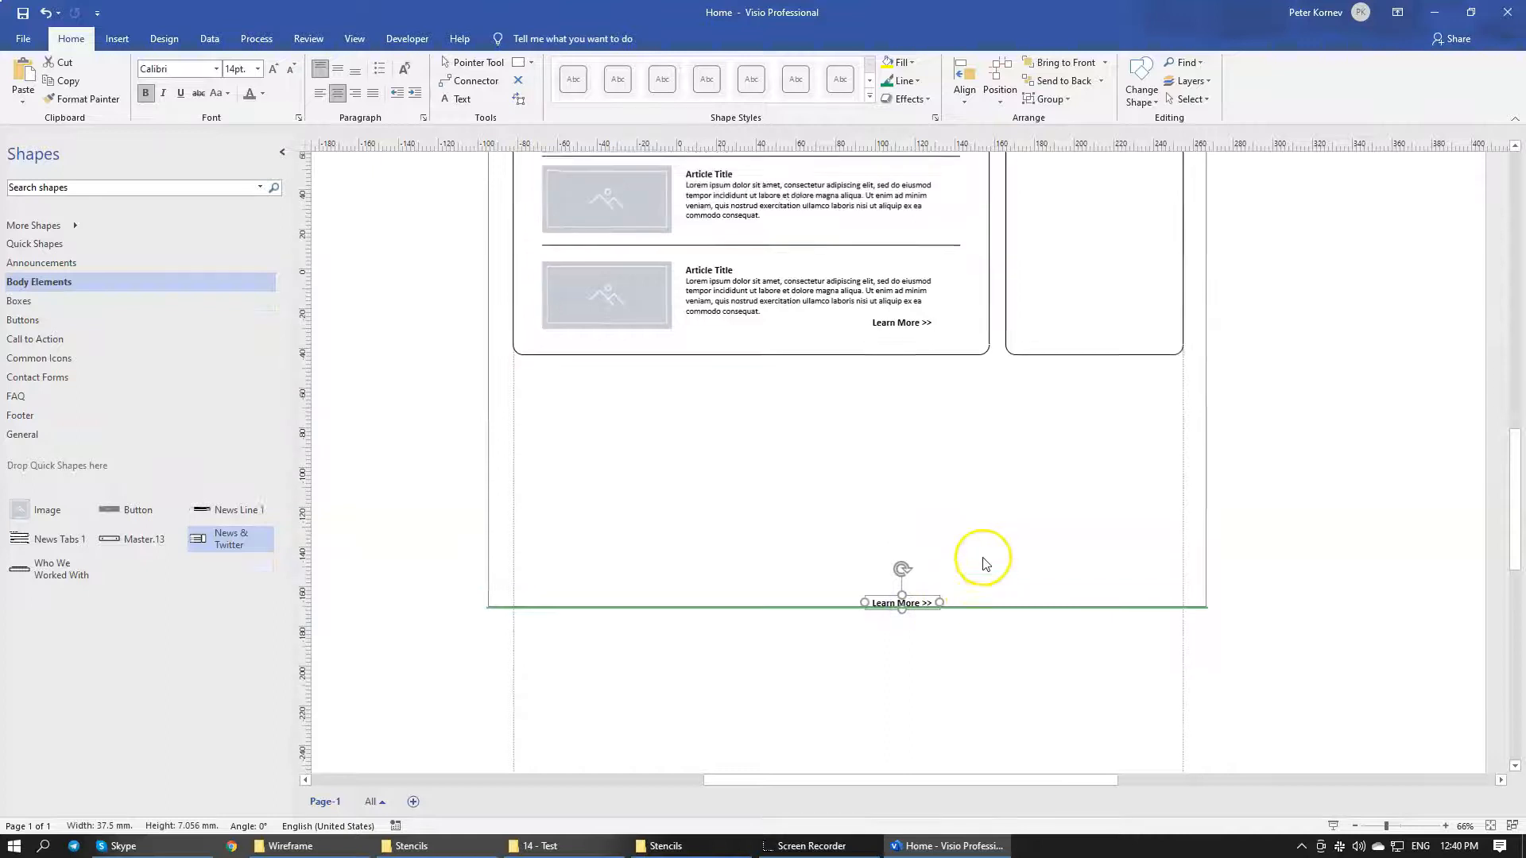
pyautogui.scroll(-5, 925, 706)
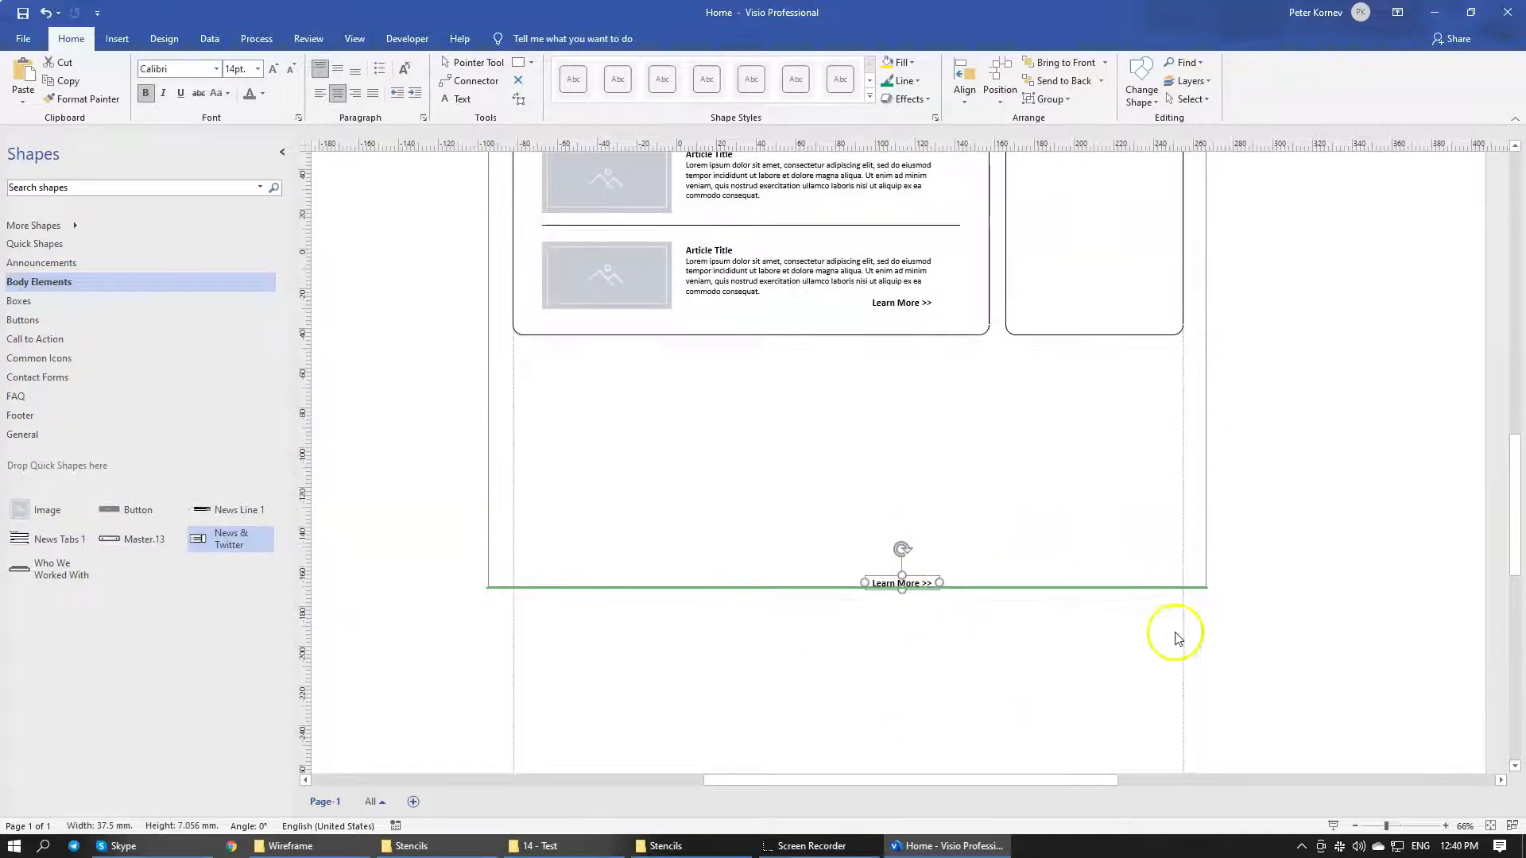
pyautogui.click(978, 506)
pyautogui.click(912, 632)
pyautogui.moveTo(893, 582); pyautogui.dragTo(894, 215)
pyautogui.click(915, 713)
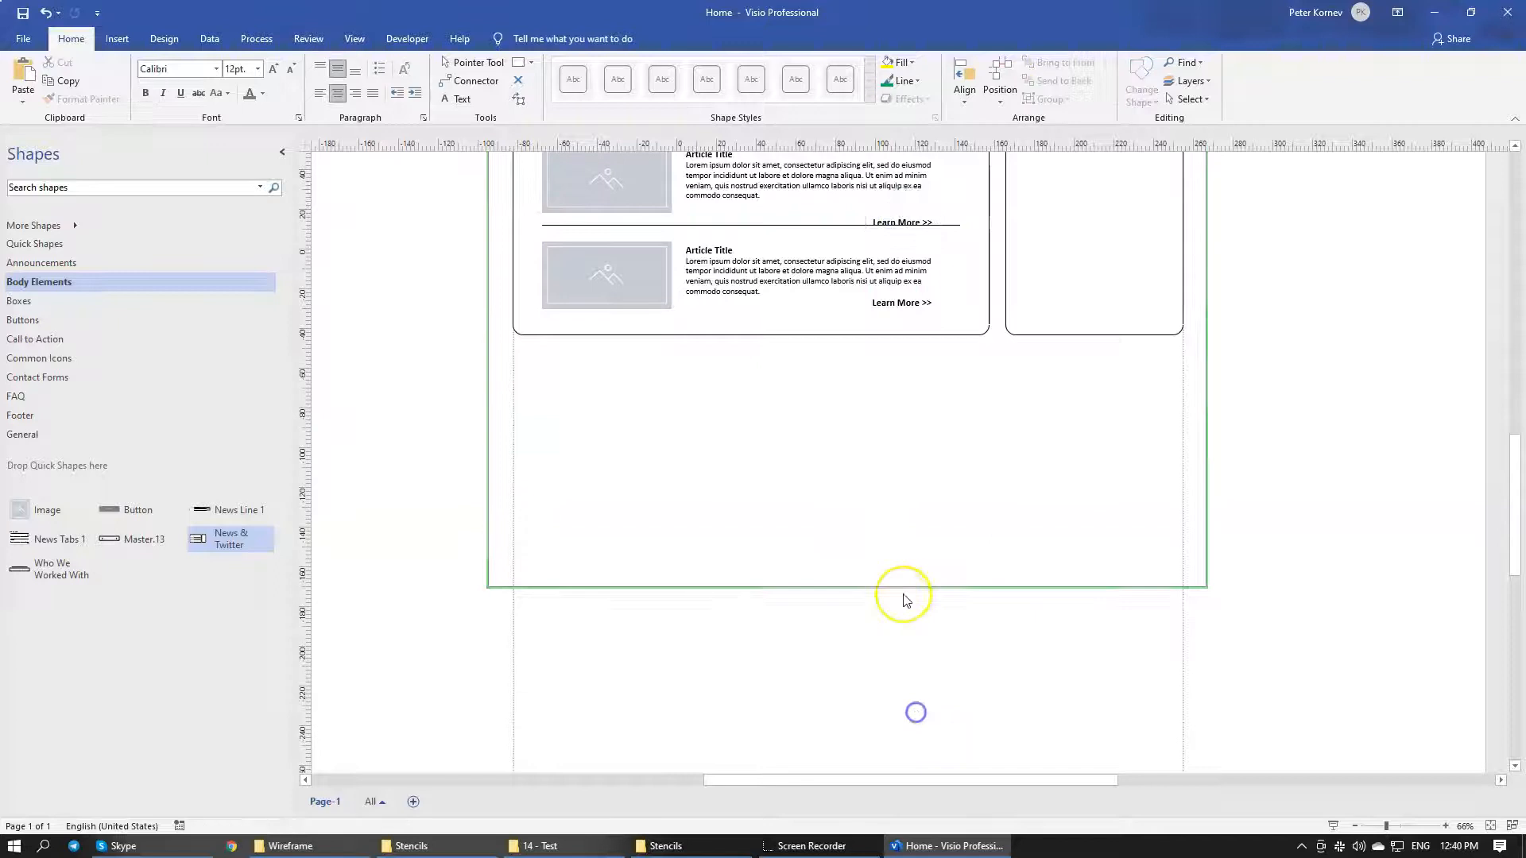
pyautogui.scroll(3, 904, 600)
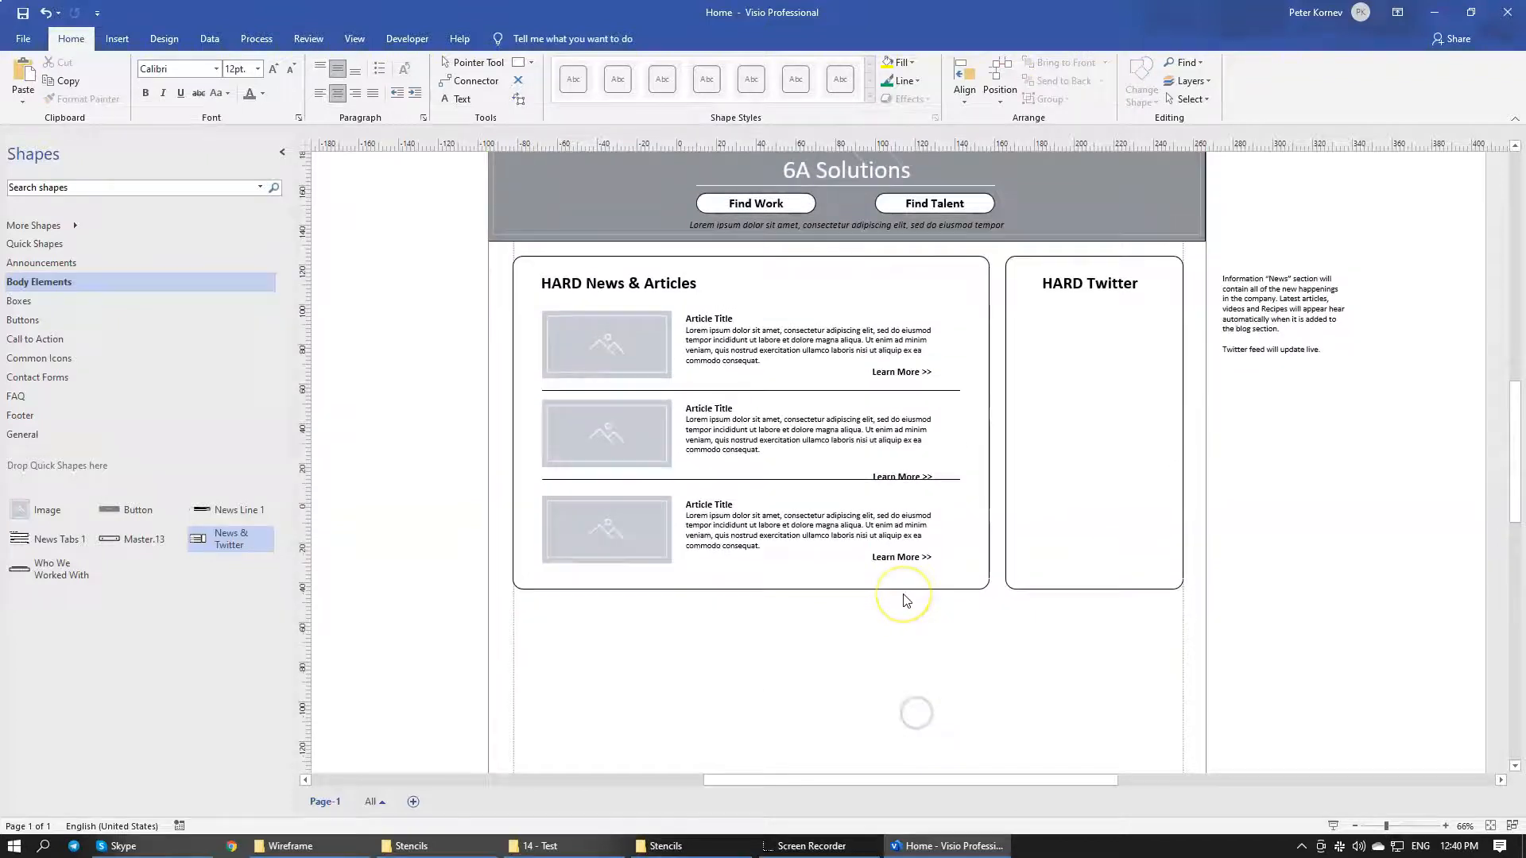
pyautogui.click(889, 476)
pyautogui.press('Up')
pyautogui.press('Up')
pyautogui.press('Up')
pyautogui.press('Up')
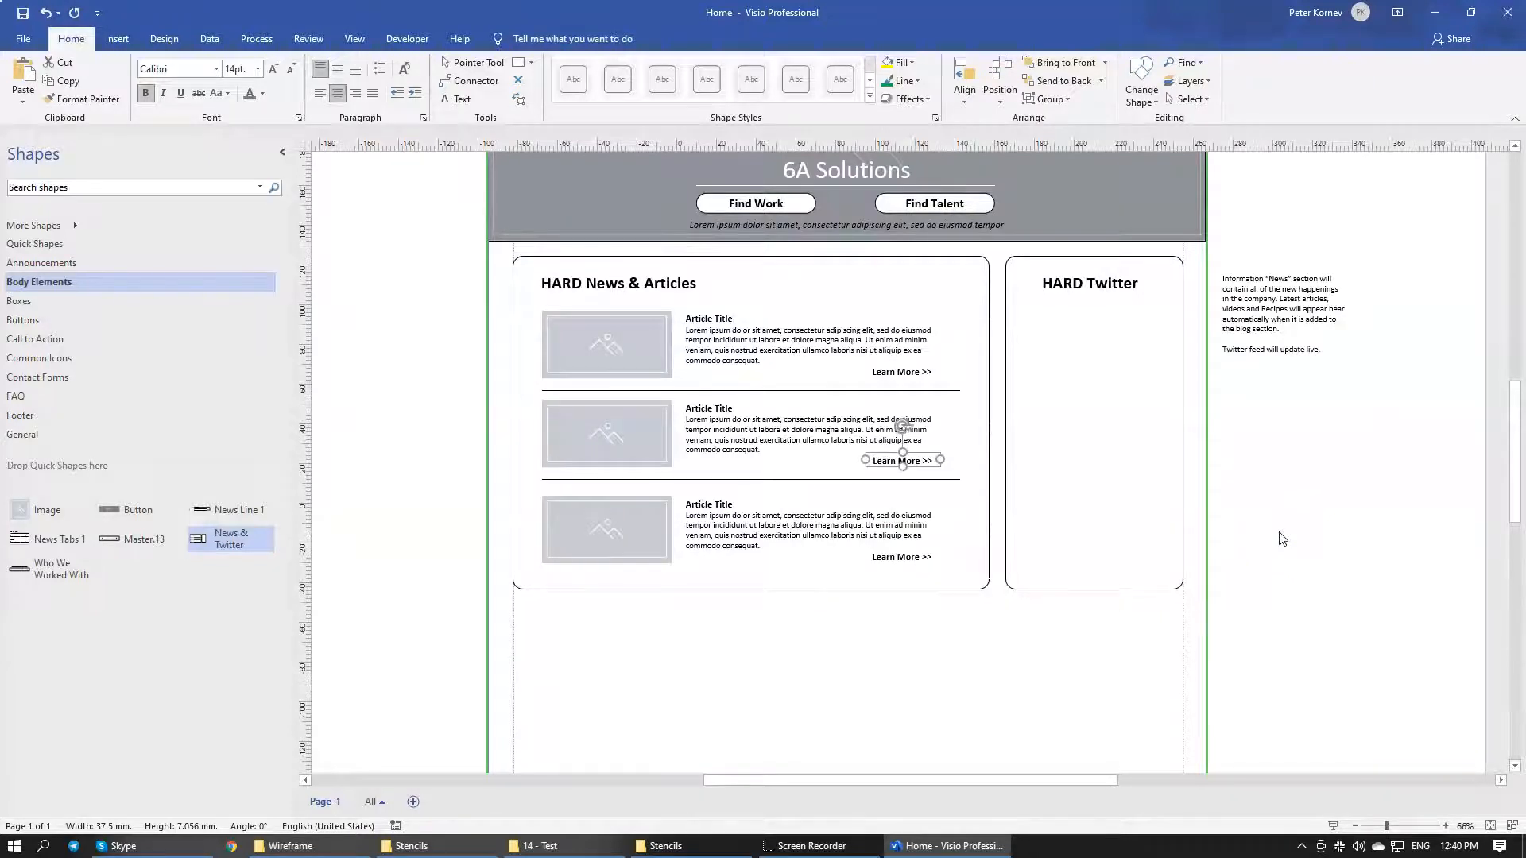
# Extend the browser frame further downward to a height of about 525.65 mm
pyautogui.click(1279, 538)
pyautogui.scroll(-5, 1148, 532)
pyautogui.click(861, 485)
pyautogui.moveTo(844, 485); pyautogui.dragTo(846, 613)
pyautogui.scroll(2, 519, 497)
pyautogui.scroll(-1, 518, 511)
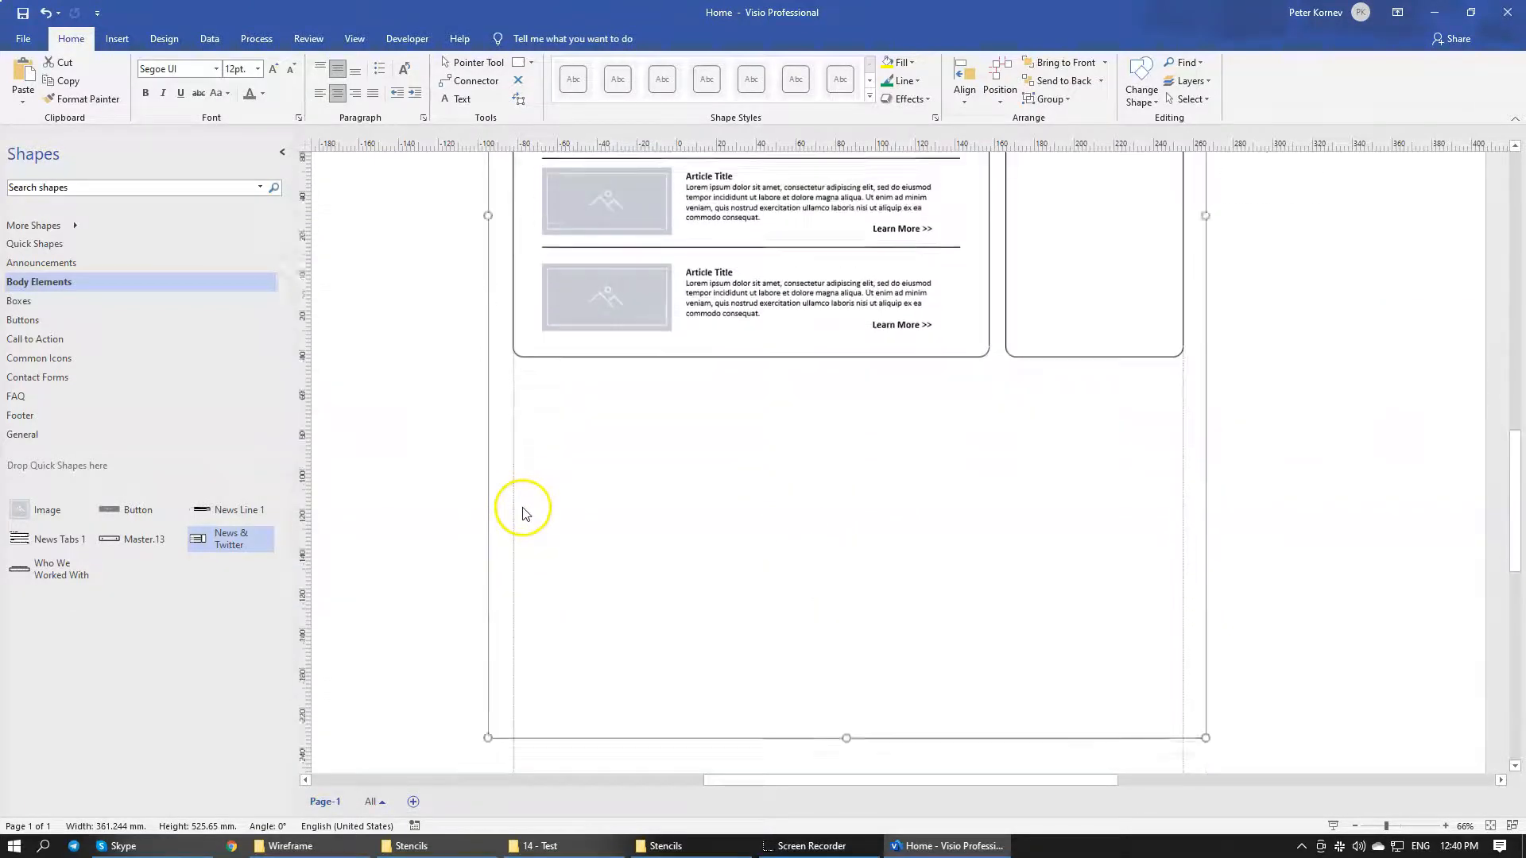
pyautogui.click(421, 431)
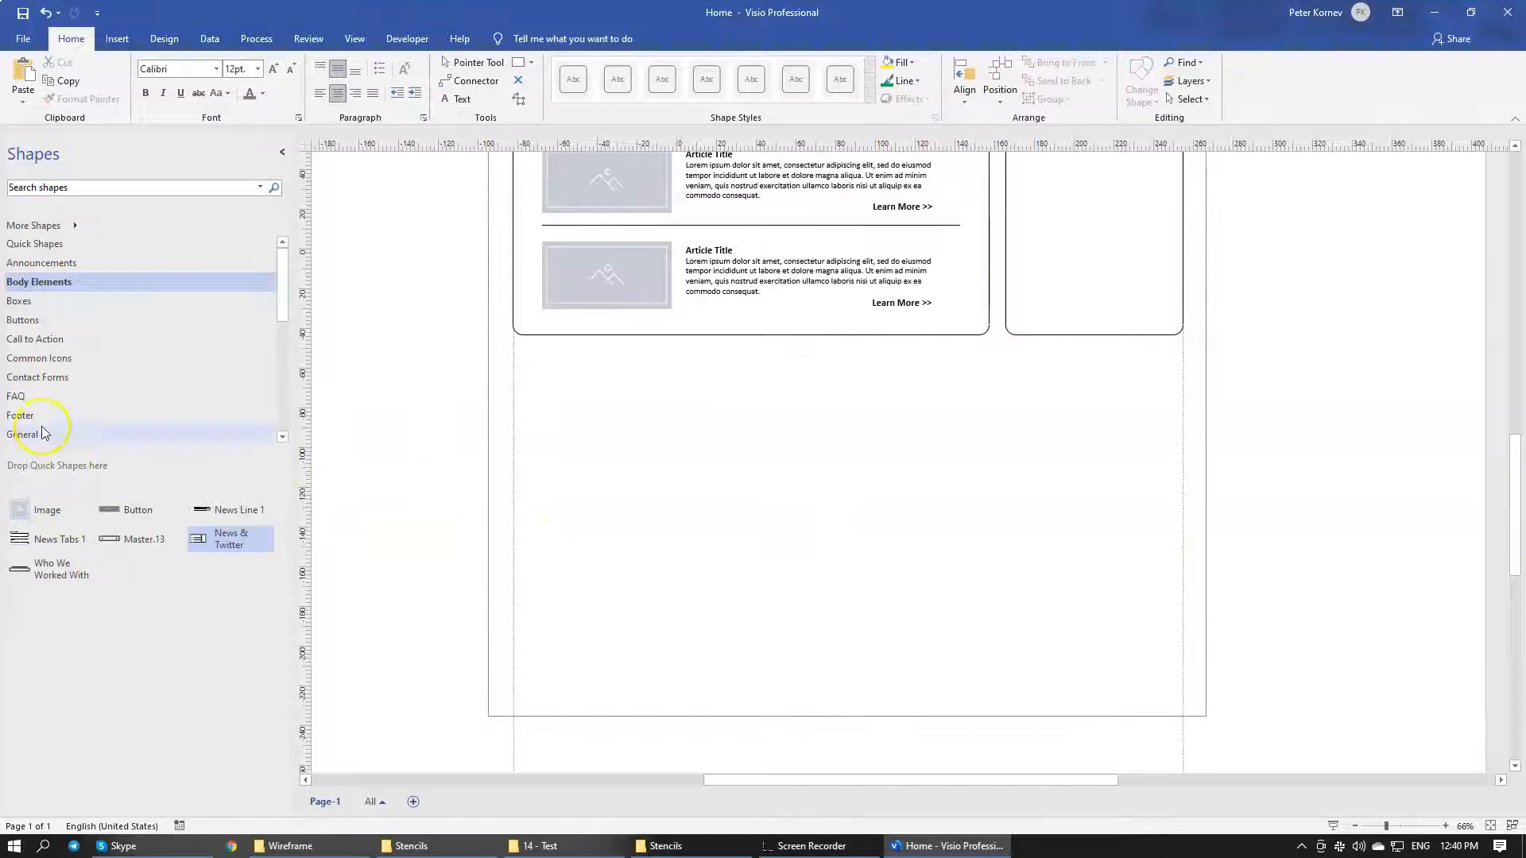
# Place the ACDB shape from the Testimonials stencil across the full browser frame width, below the News and Twitter boxes
pyautogui.scroll(-3, 41, 429)
pyautogui.scroll(-3, 44, 429)
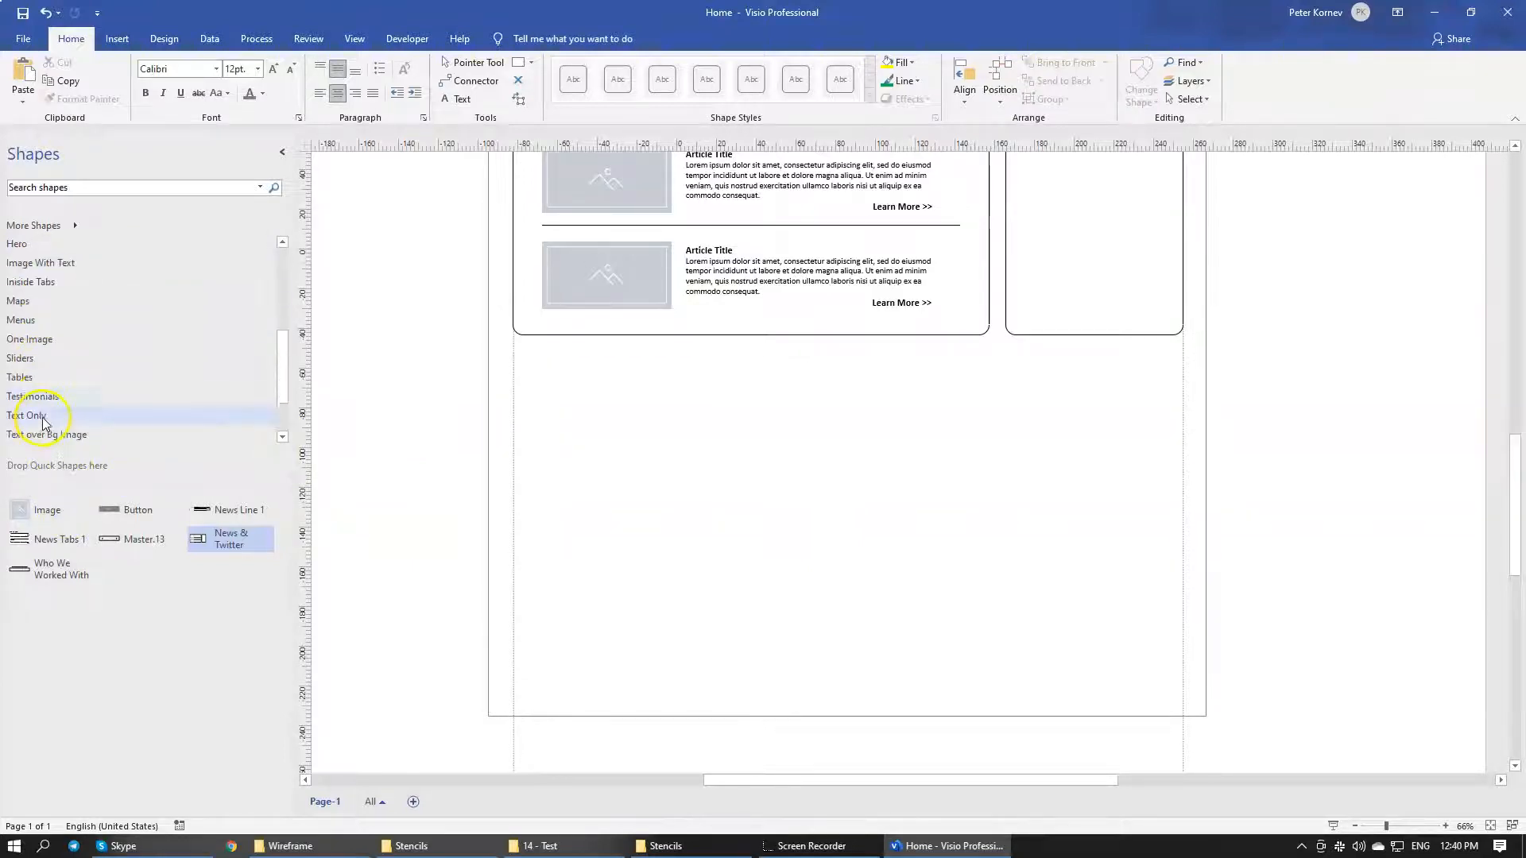
pyautogui.scroll(1, 51, 434)
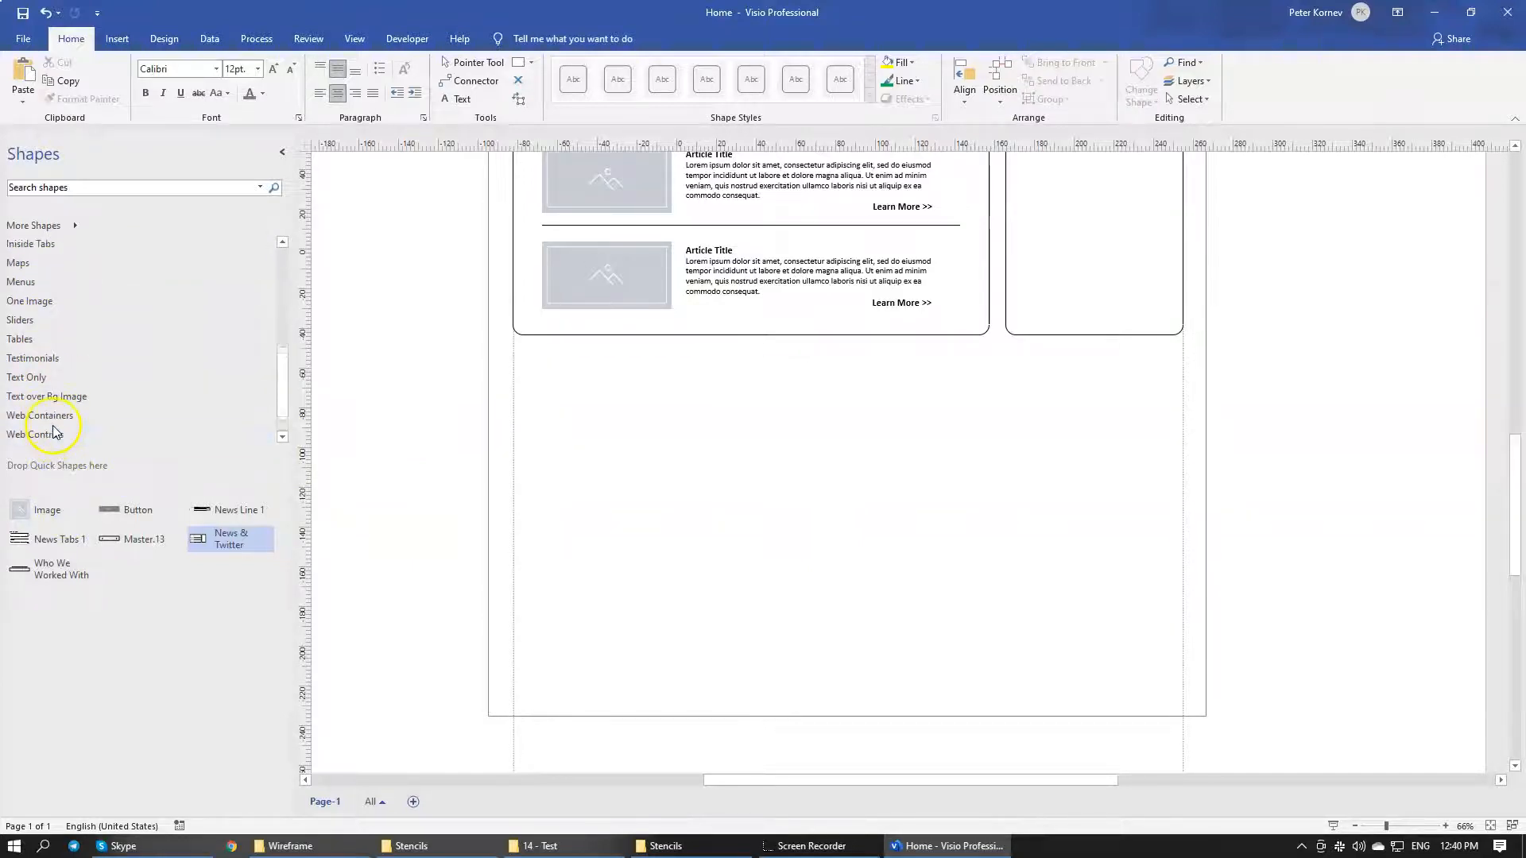
pyautogui.click(44, 359)
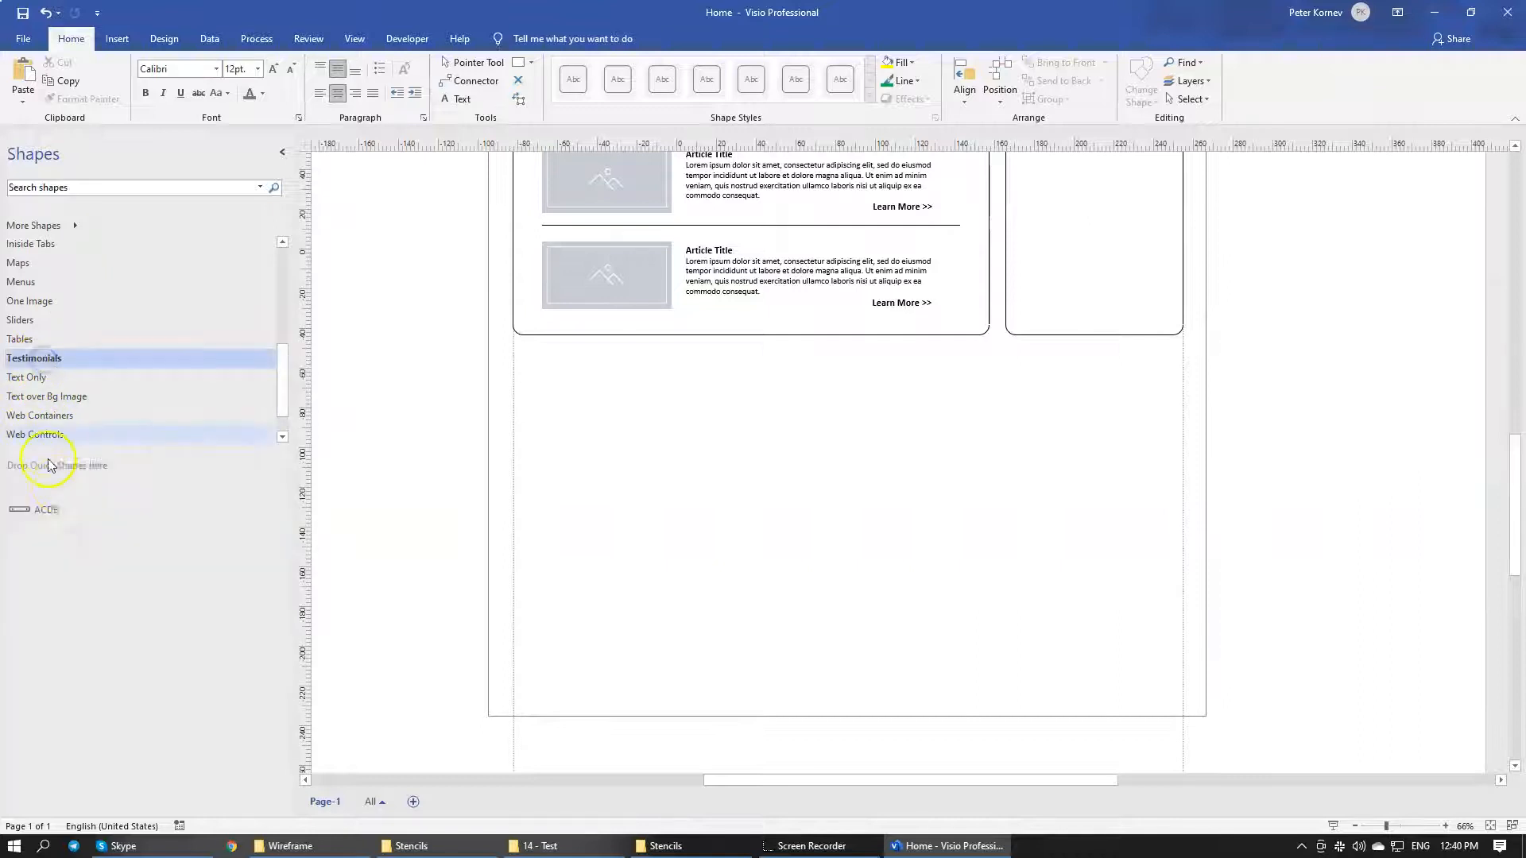
pyautogui.moveTo(41, 511); pyautogui.dragTo(849, 464)
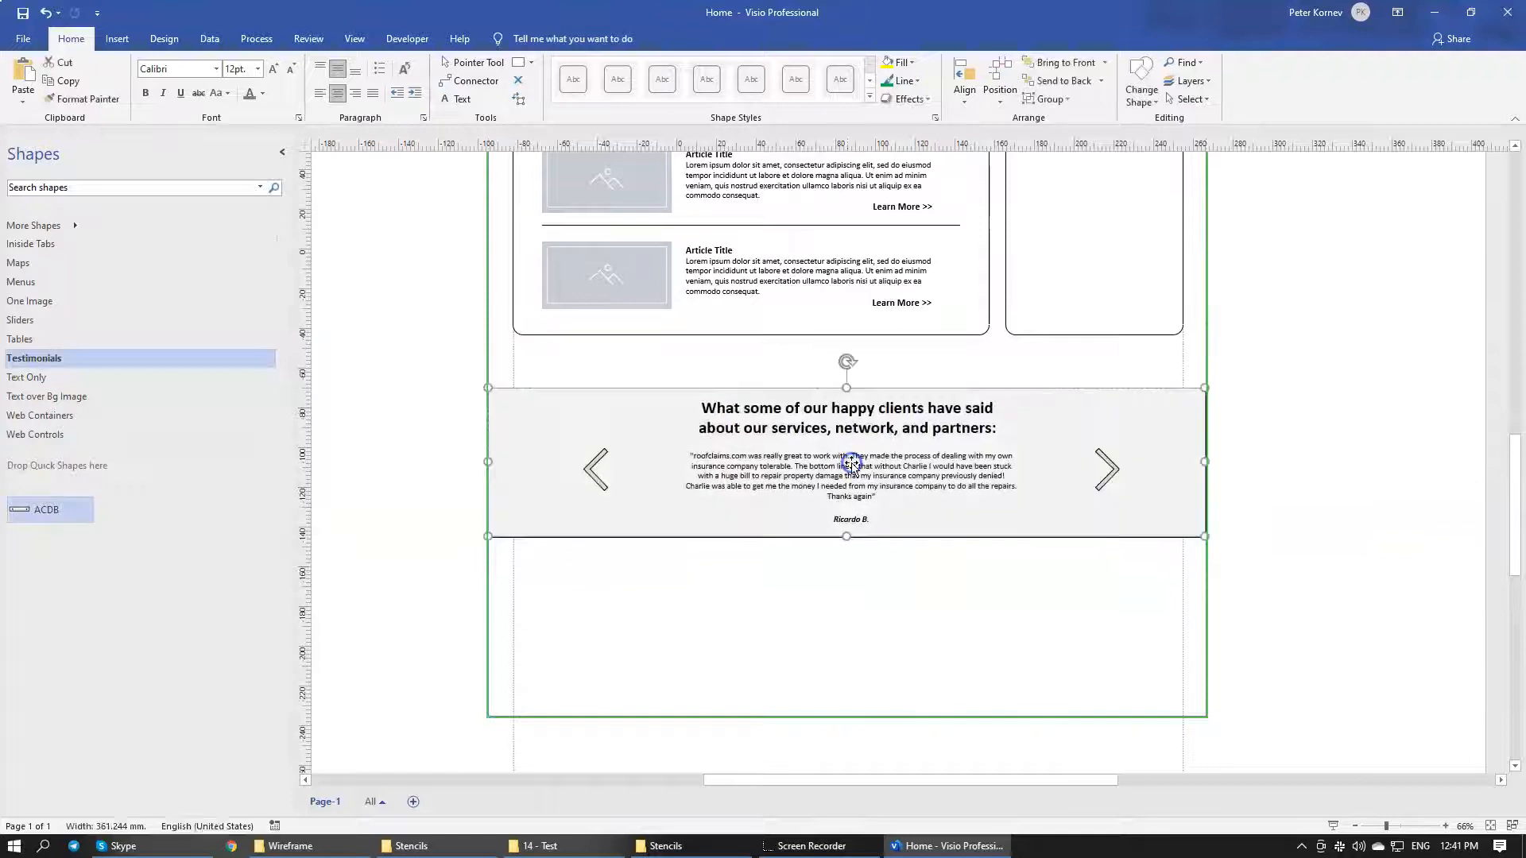
pyautogui.click(1346, 498)
# Place the Footer 2 shape from the Footer stencil across the browser frame, just below the testimonials section
pyautogui.scroll(-2, 101, 385)
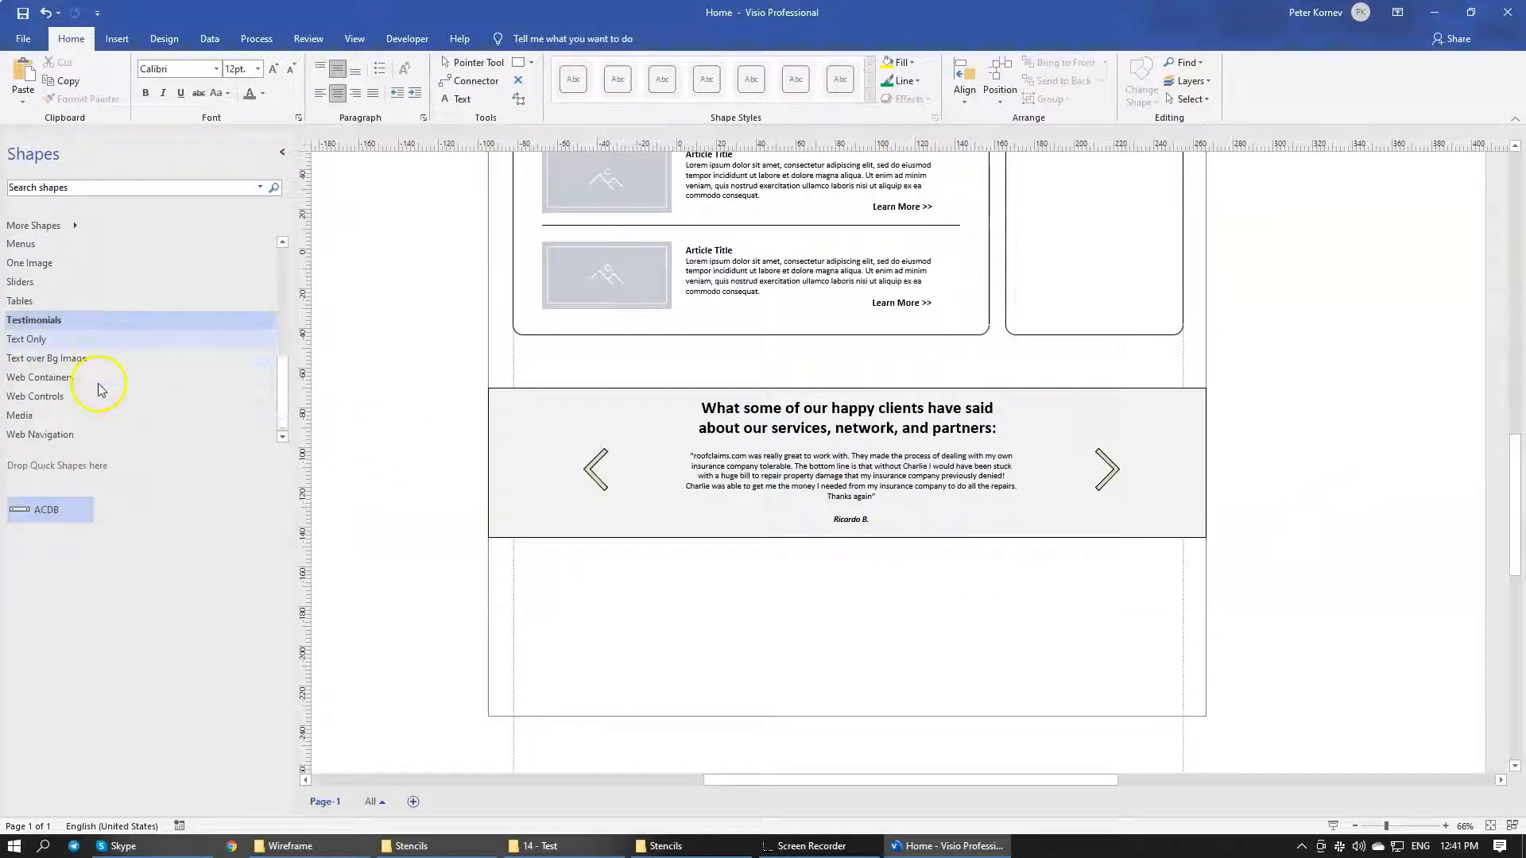
pyautogui.scroll(5, 40, 347)
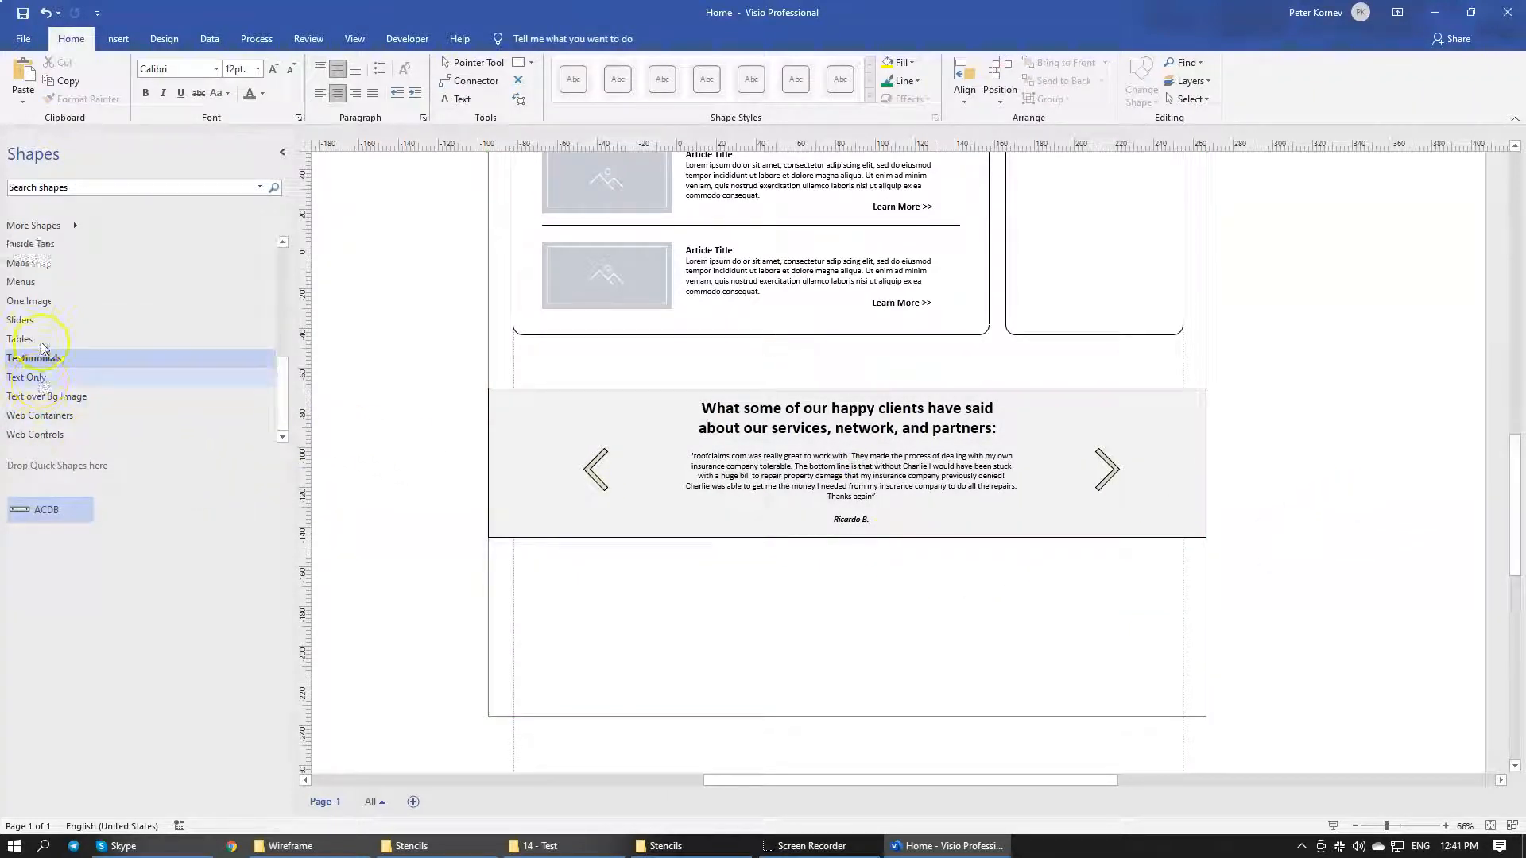
pyautogui.click(24, 320)
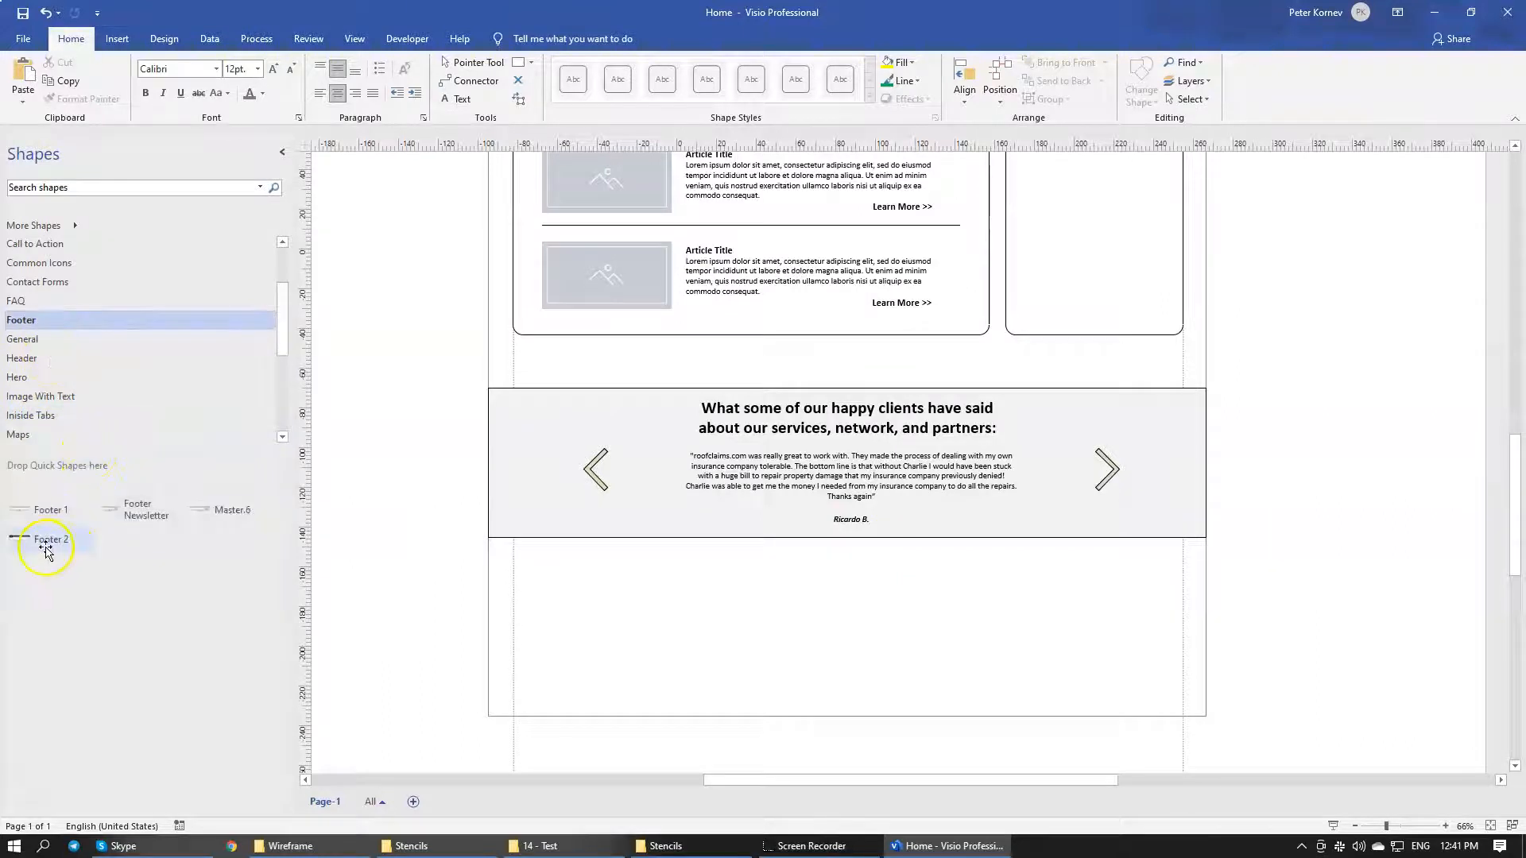
pyautogui.moveTo(37, 543); pyautogui.dragTo(842, 651)
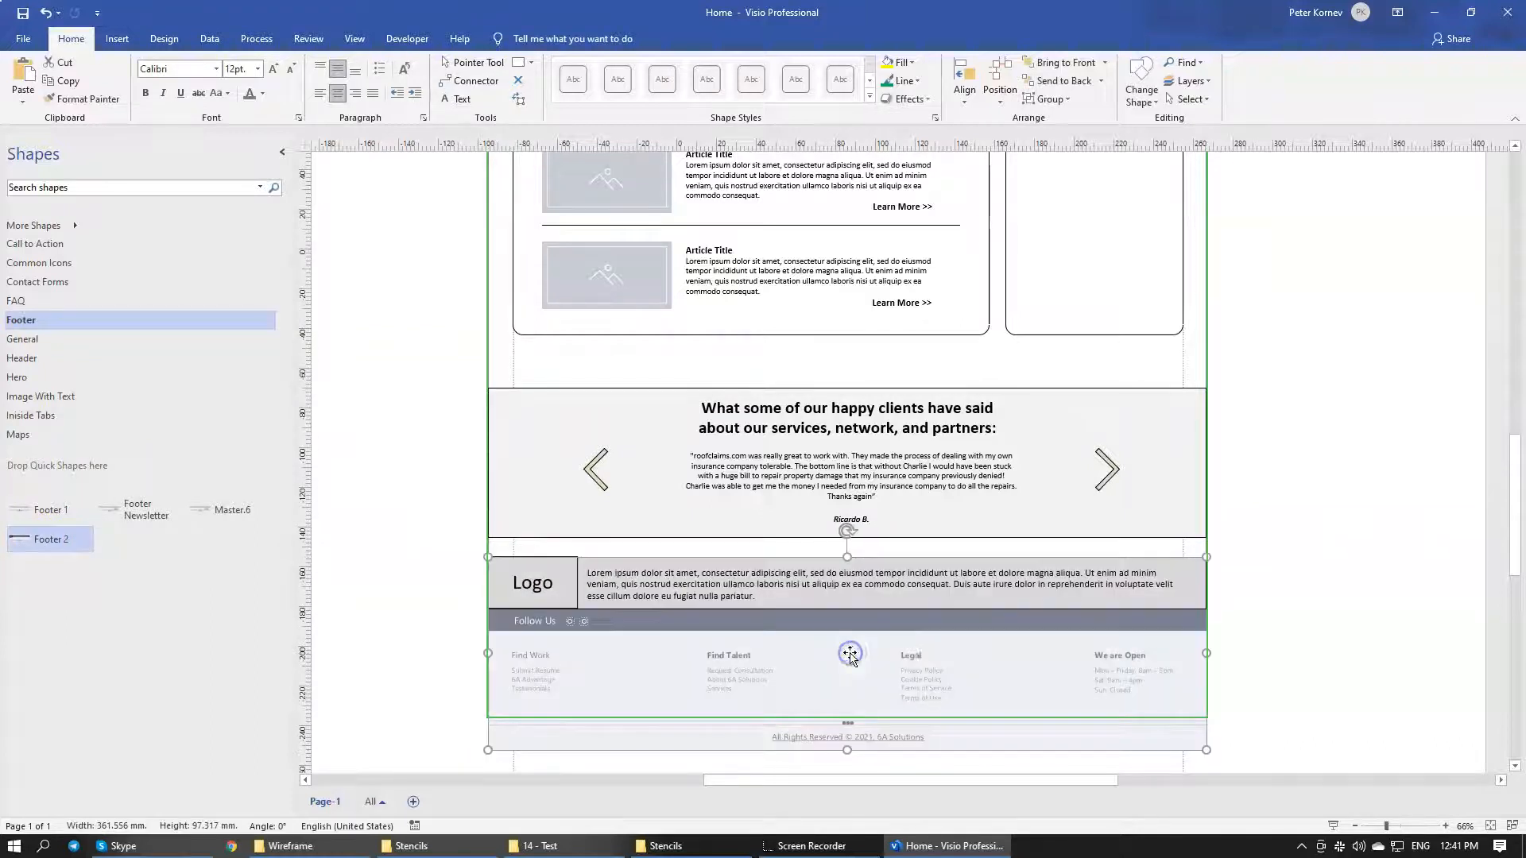
pyautogui.scroll(-3, 1280, 382)
pyautogui.click(1285, 298)
pyautogui.scroll(2, 398, 313)
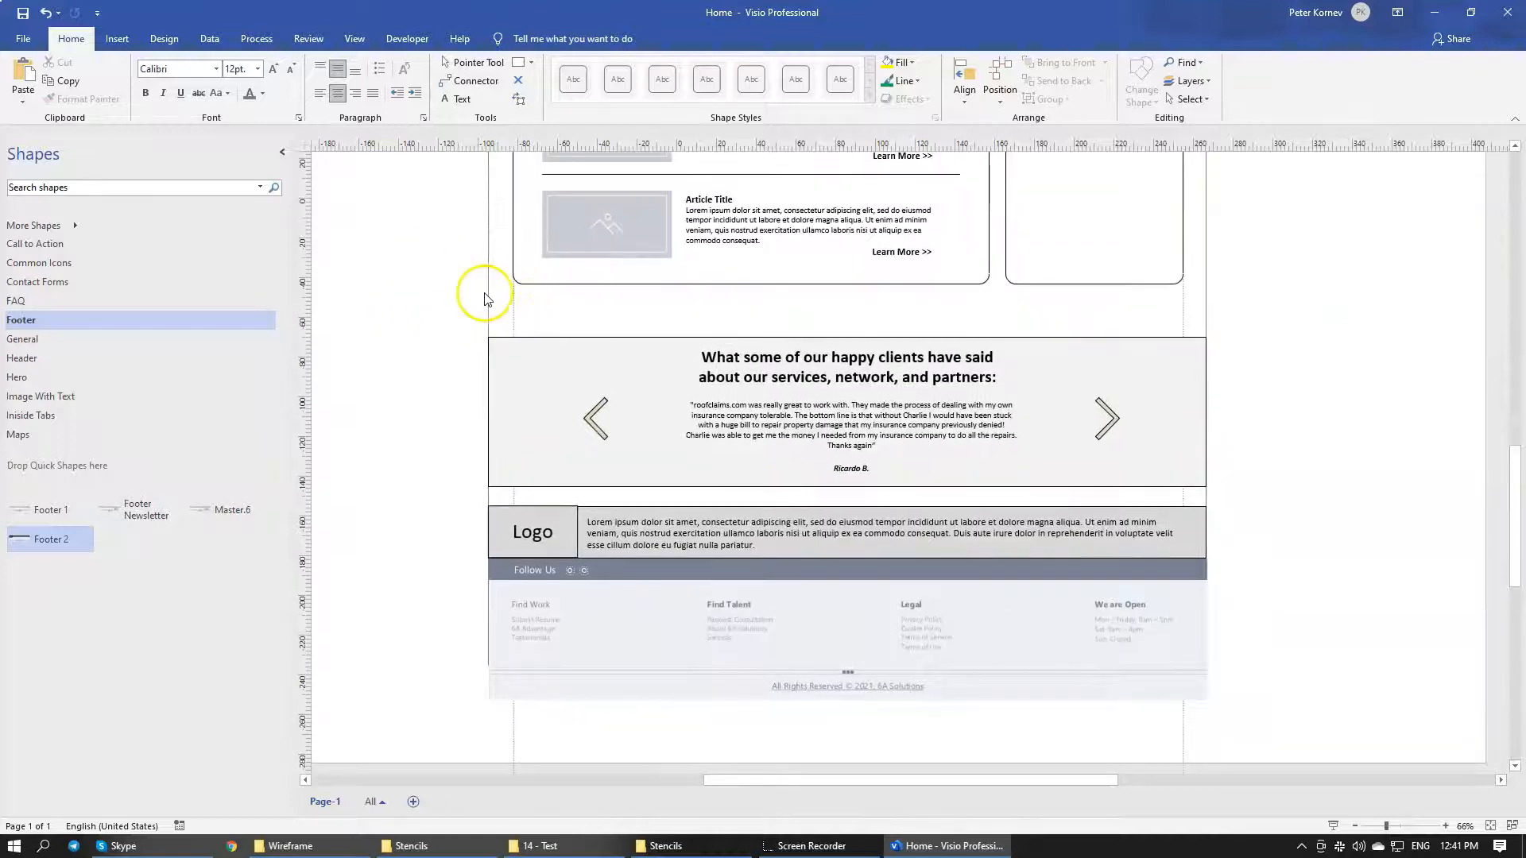
# Extend the browser frame's bottom edge down to the footer's bottom edge, for a height of about 542.967 mm
pyautogui.scroll(-3, 469, 314)
pyautogui.click(872, 461)
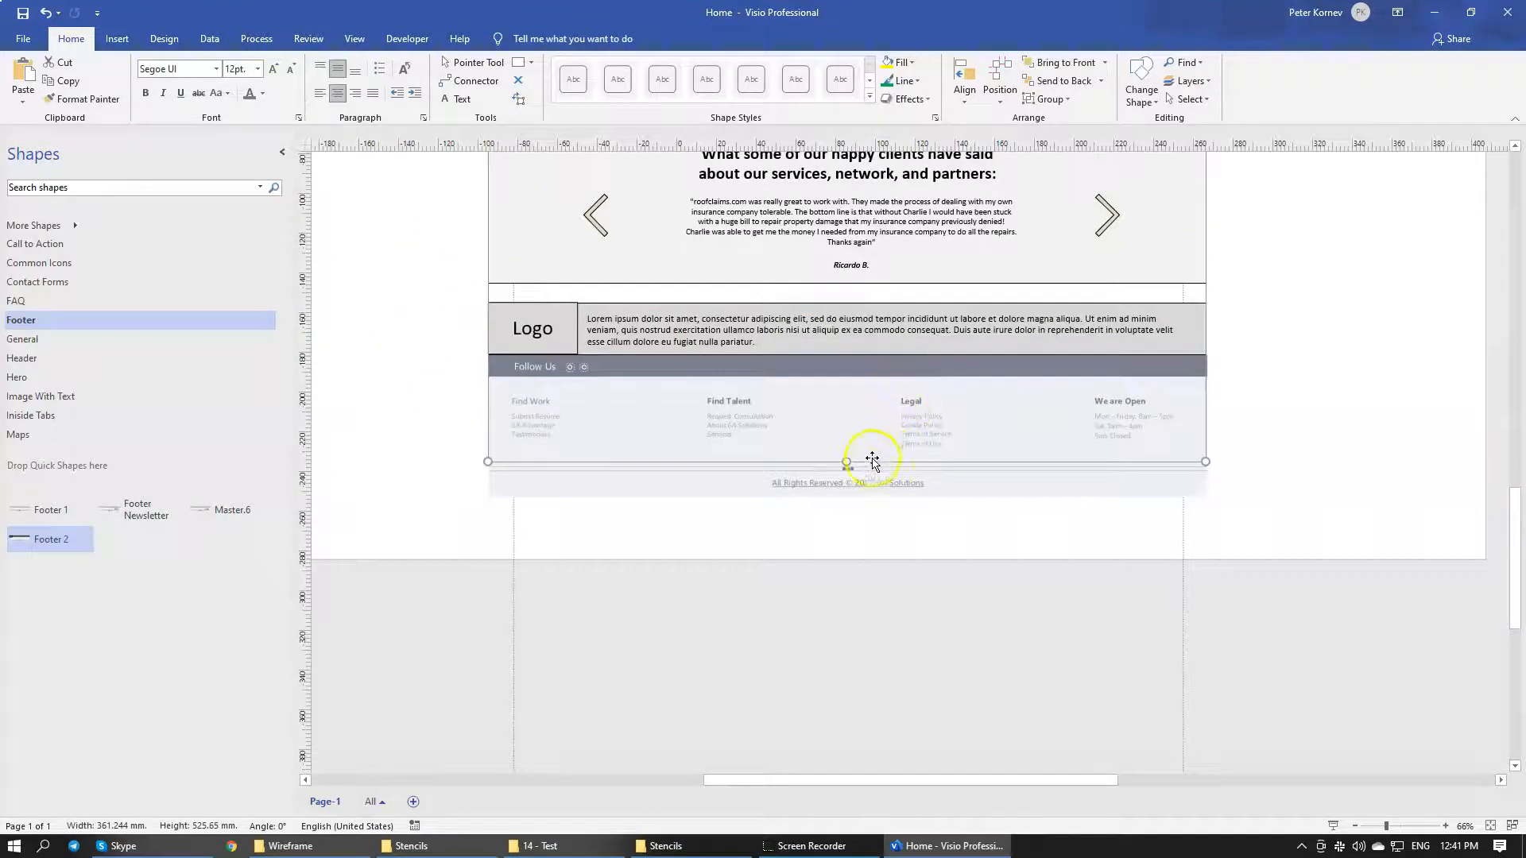
pyautogui.moveTo(848, 462); pyautogui.dragTo(848, 496)
pyautogui.click(1318, 414)
pyautogui.scroll(3, 1318, 416)
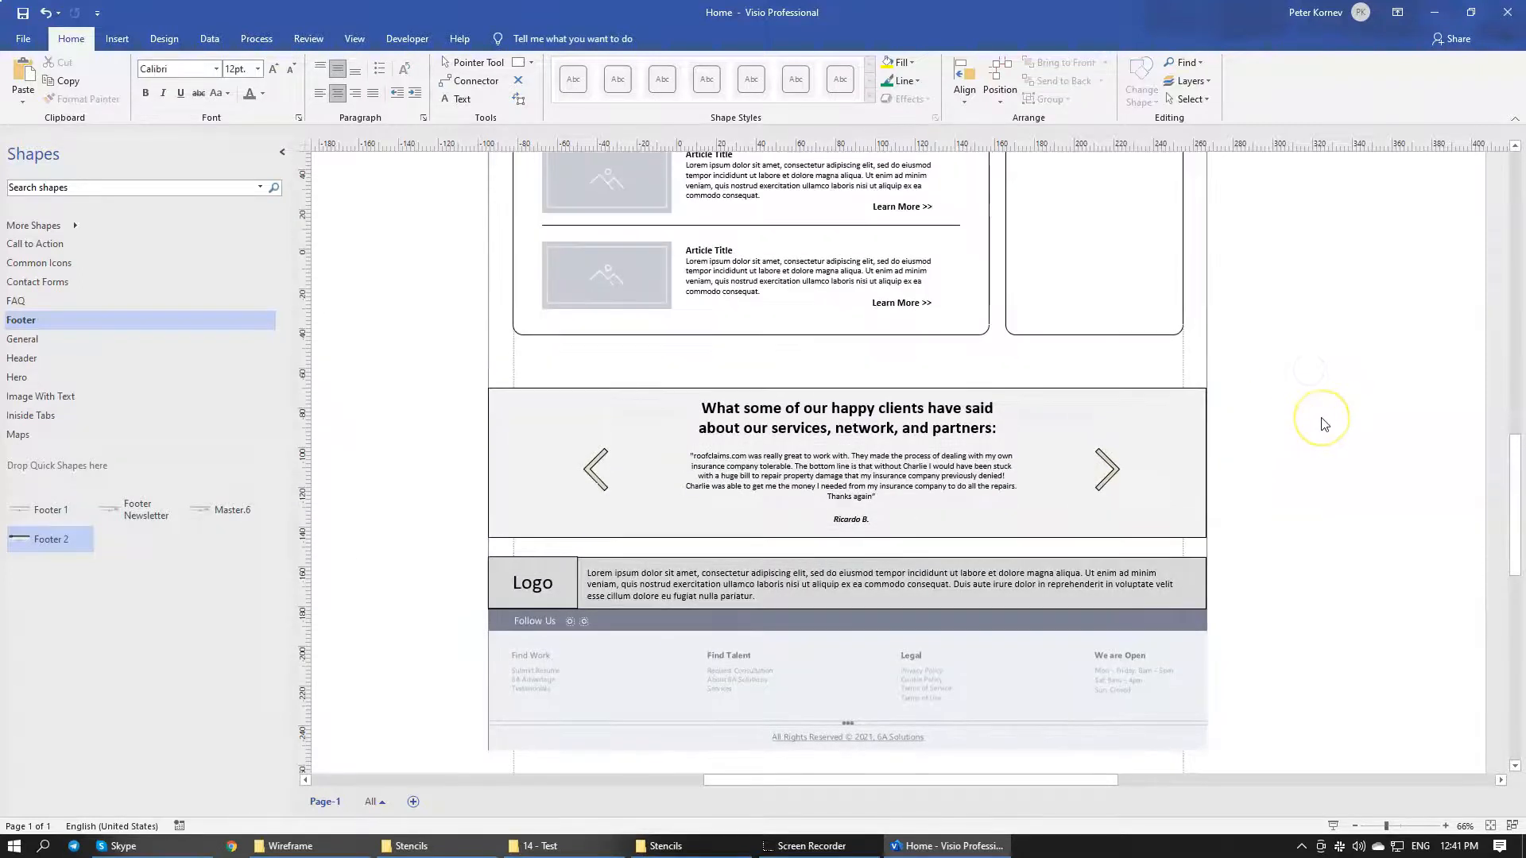
# Bring the browser frame to the front so its outline lies over the page sections
pyautogui.scroll(-3, 1323, 424)
pyautogui.click(1092, 371)
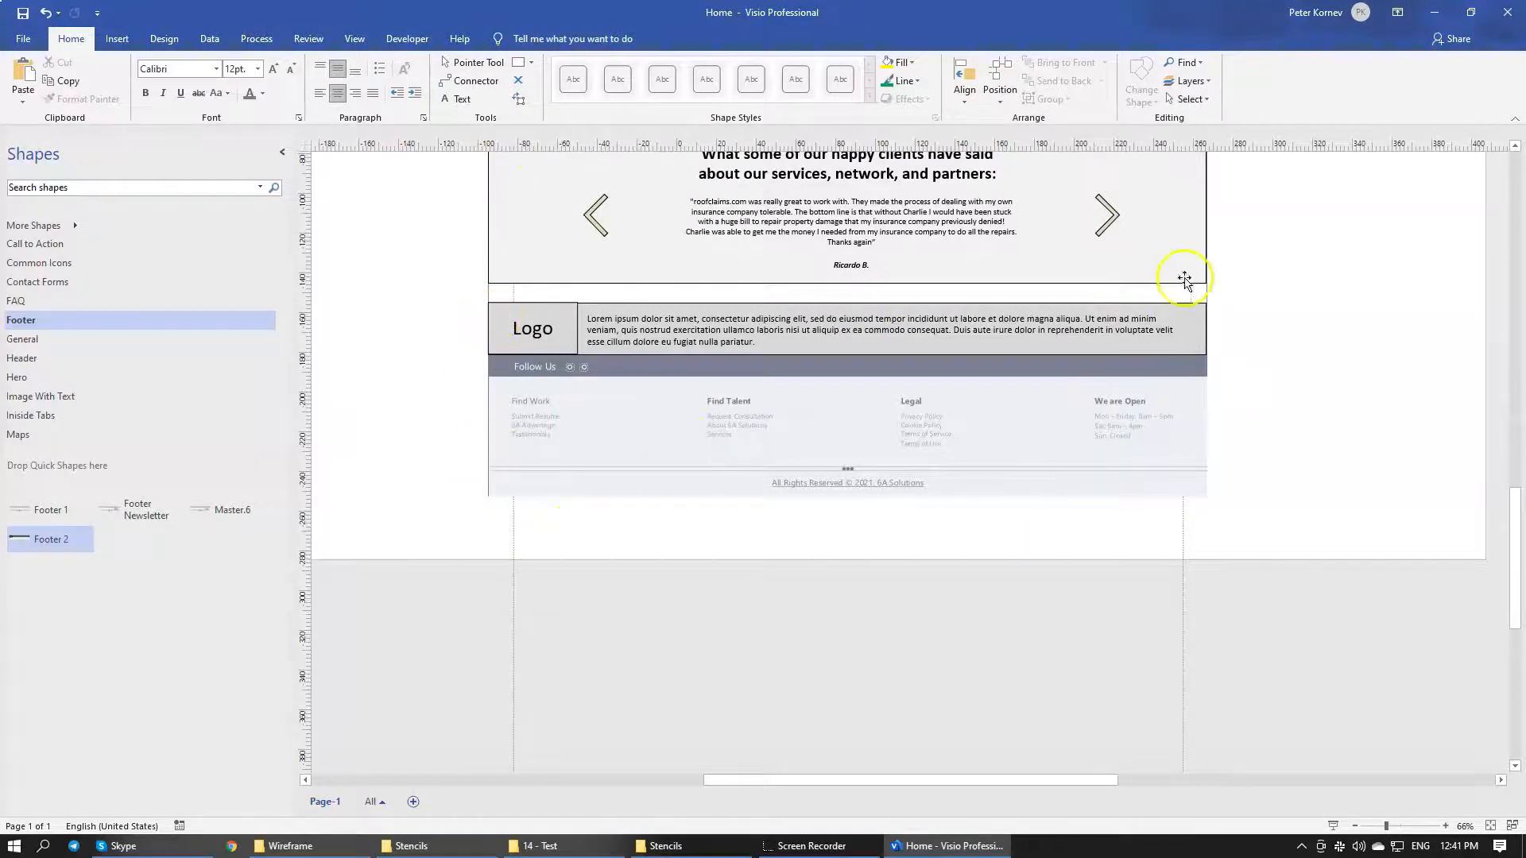
pyautogui.scroll(10, 1184, 280)
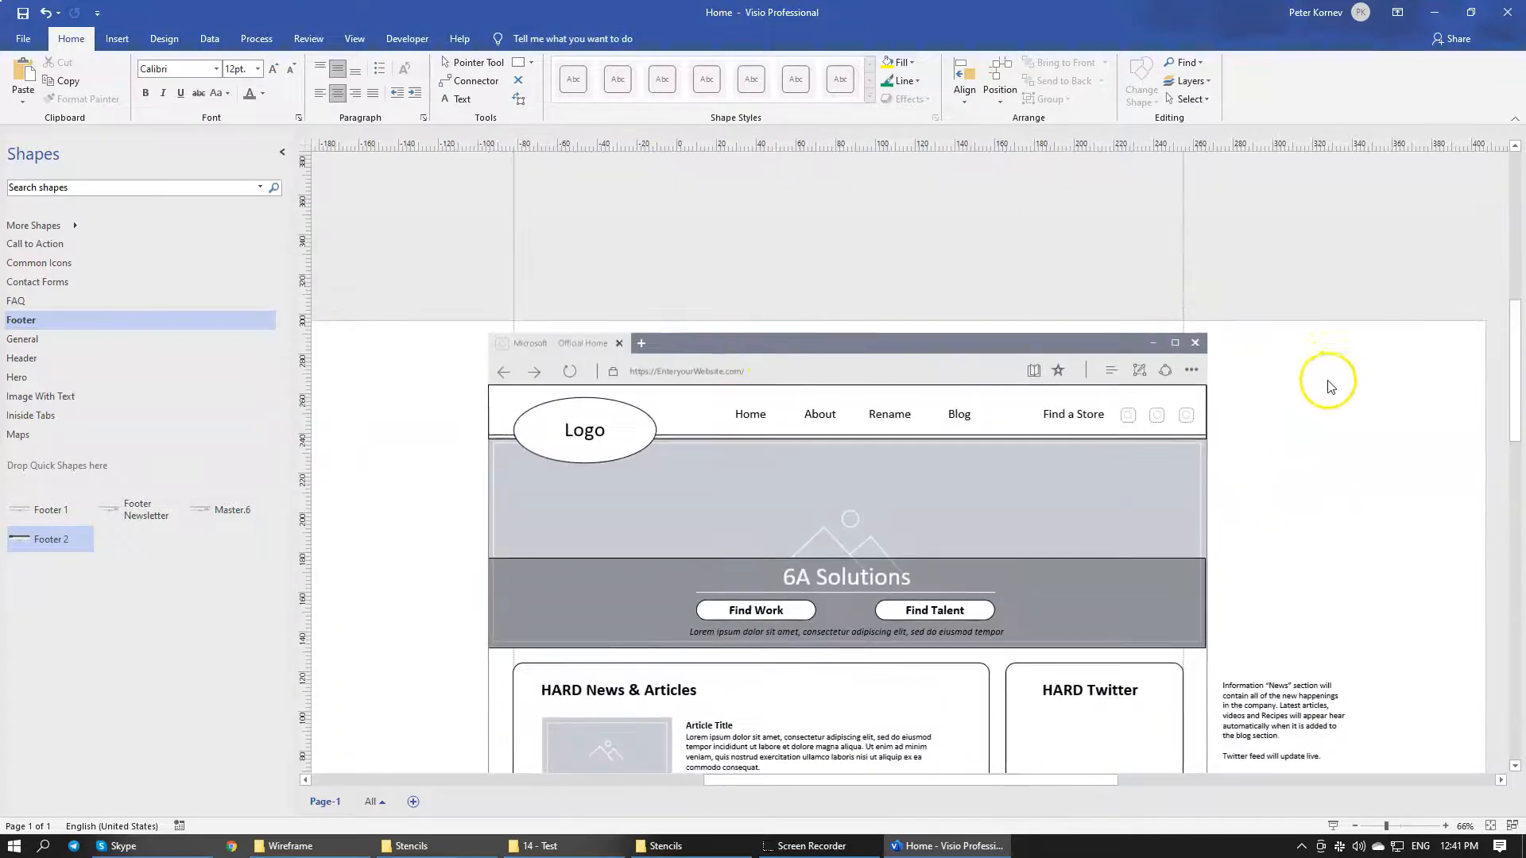
pyautogui.scroll(-10, 1330, 387)
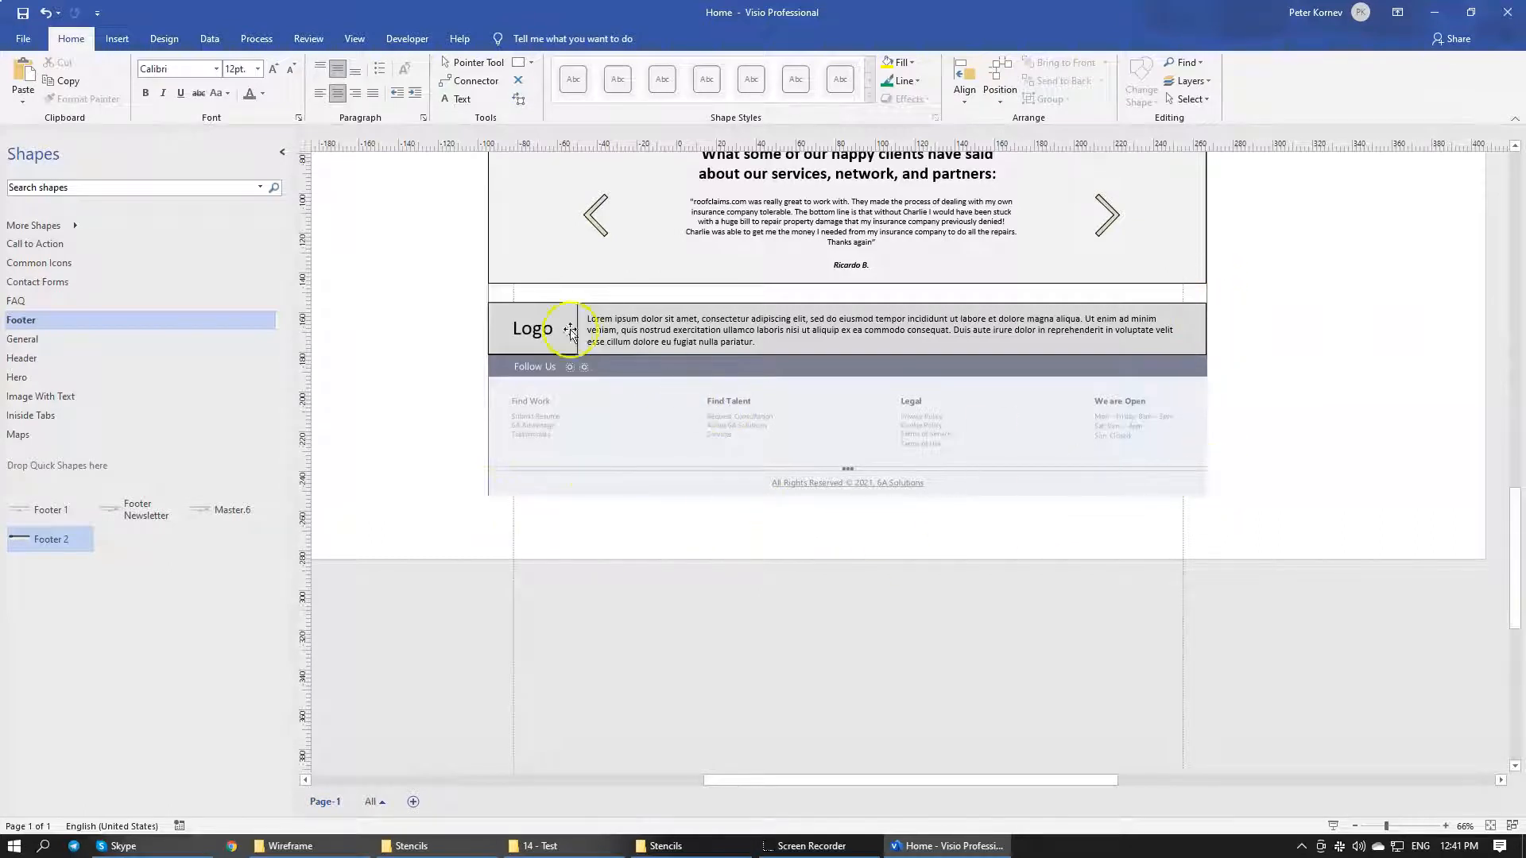
pyautogui.click(489, 291)
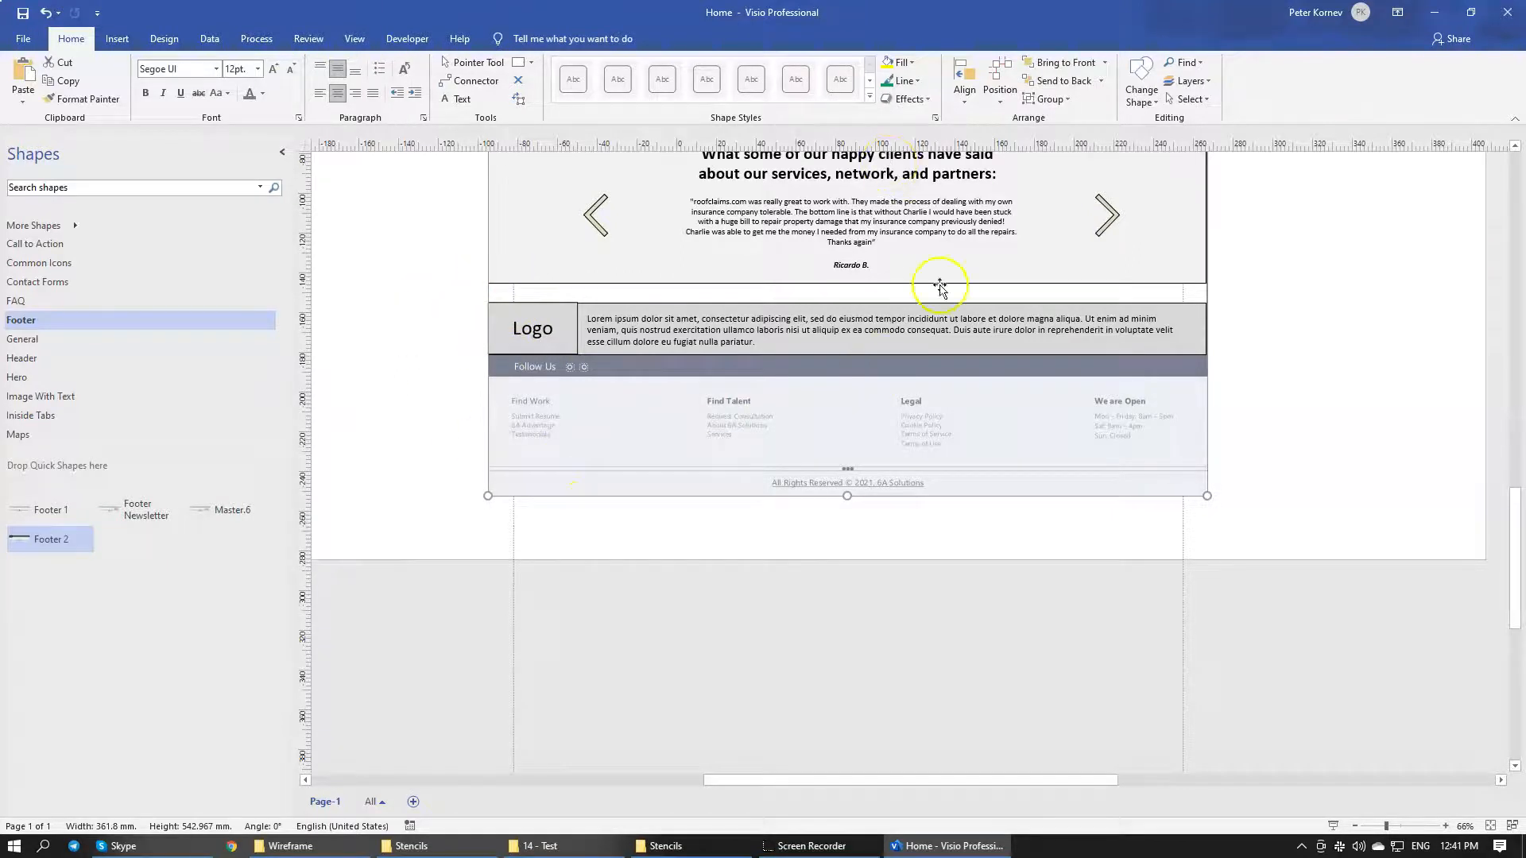
pyautogui.scroll(10, 1147, 378)
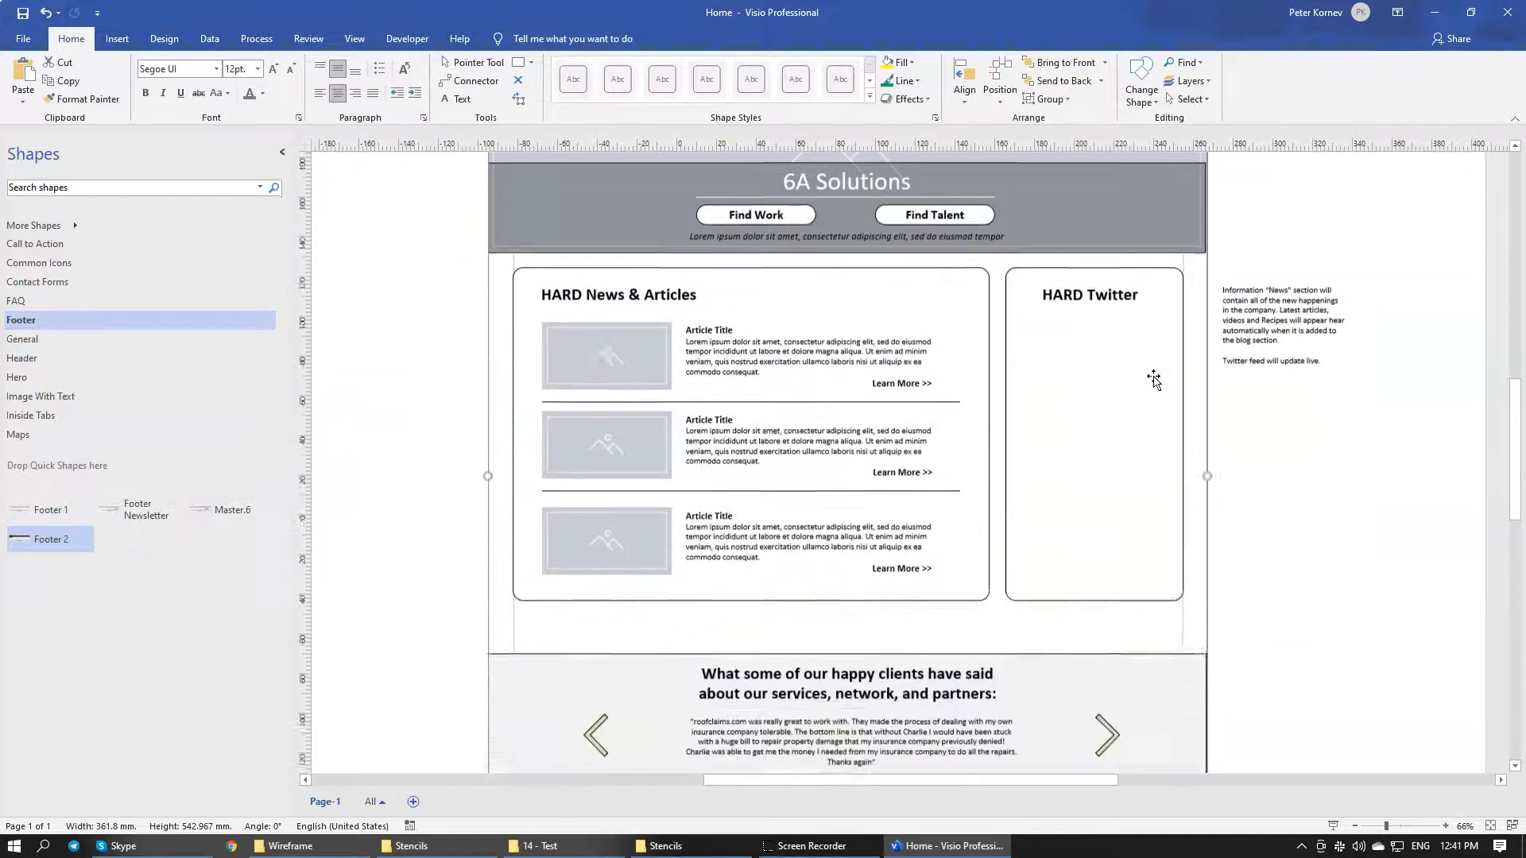
pyautogui.scroll(-5, 1153, 380)
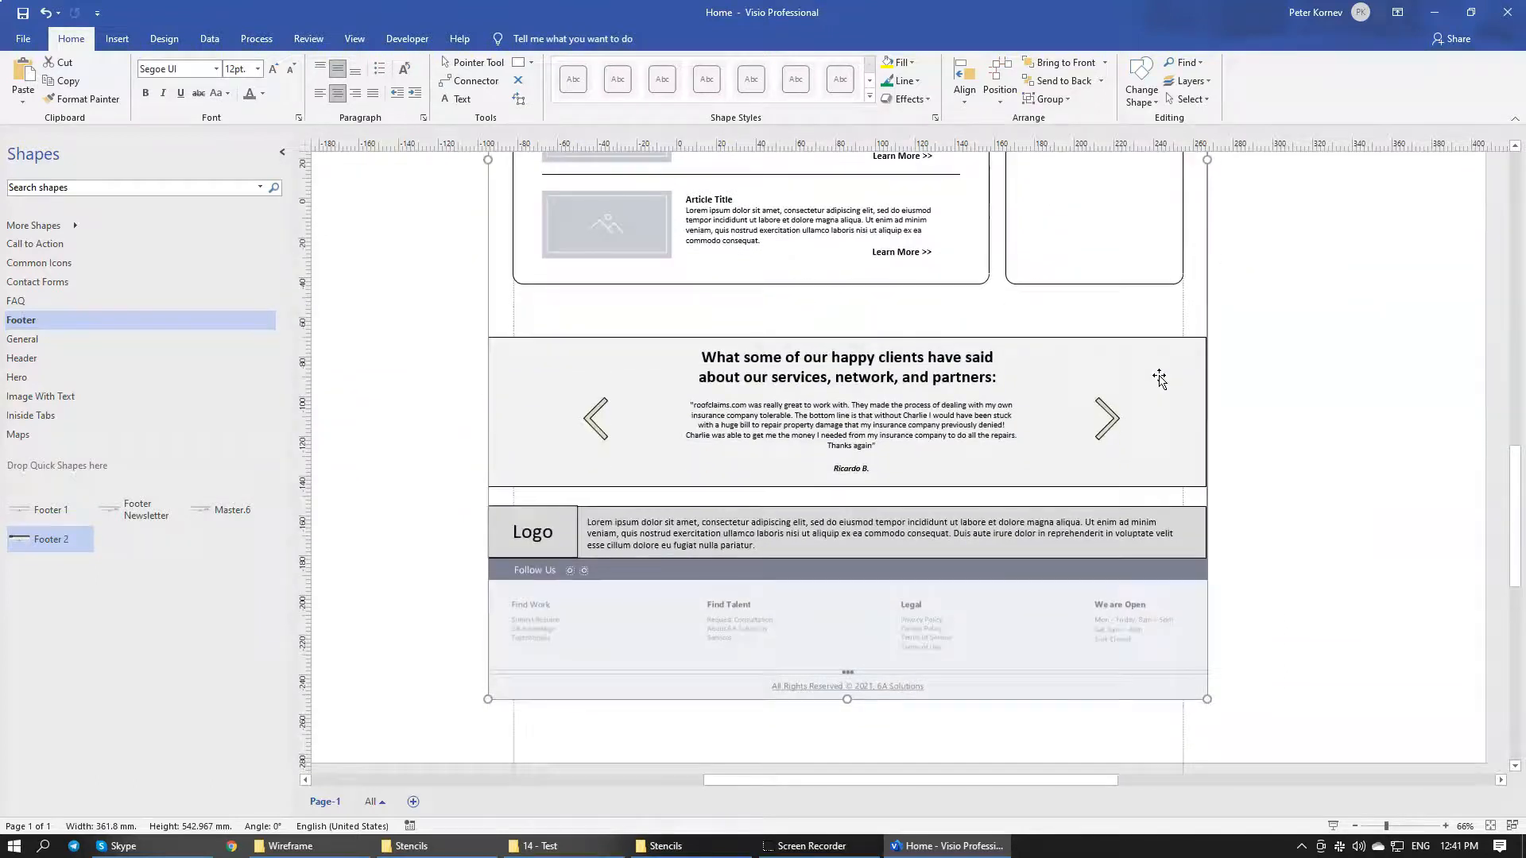
pyautogui.click(1057, 65)
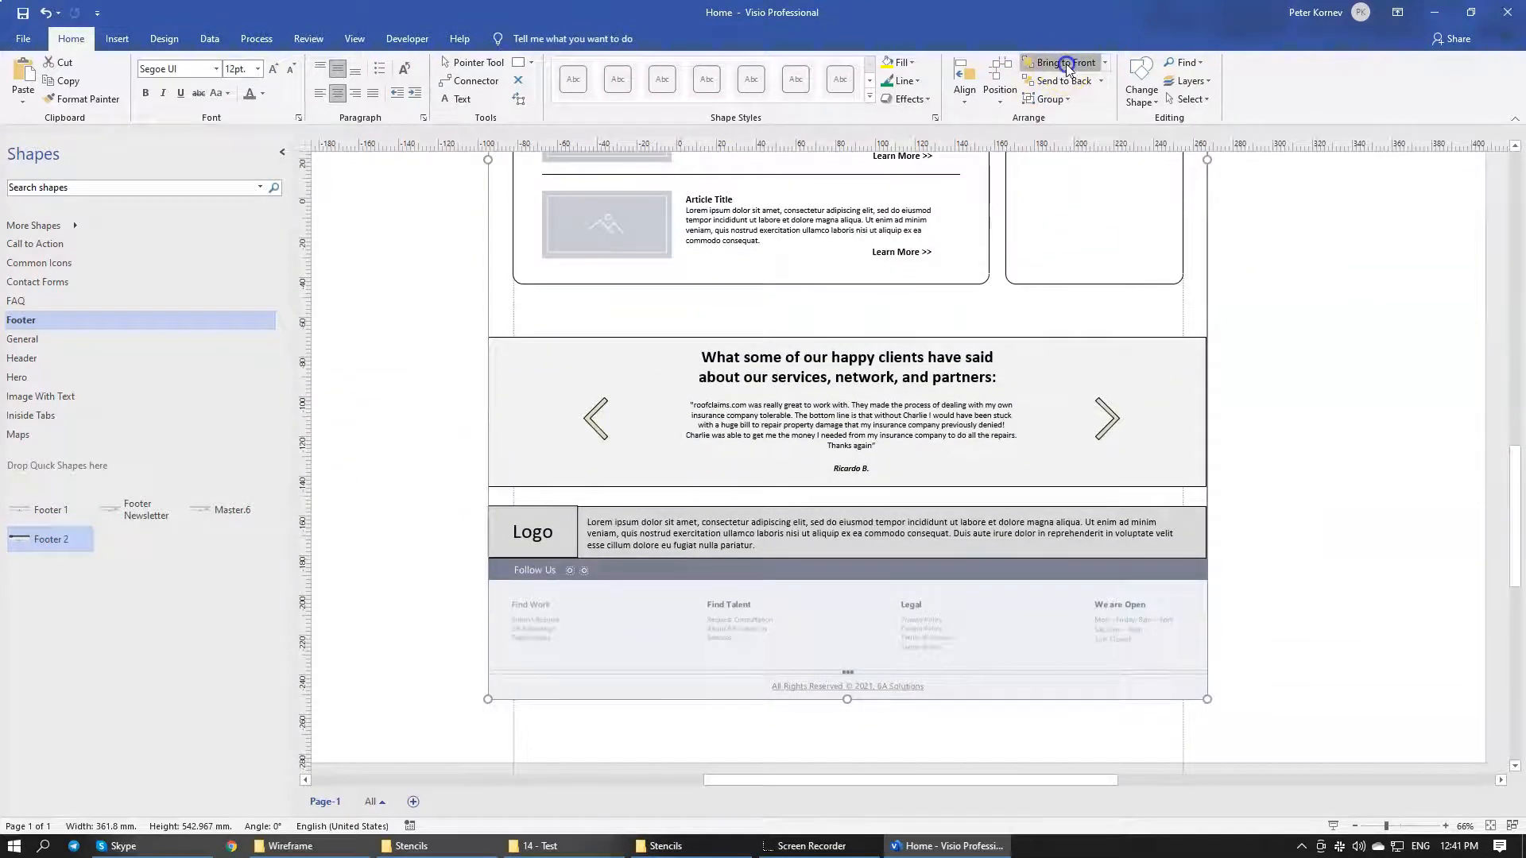
pyautogui.click(1403, 484)
pyautogui.scroll(-3, 1311, 459)
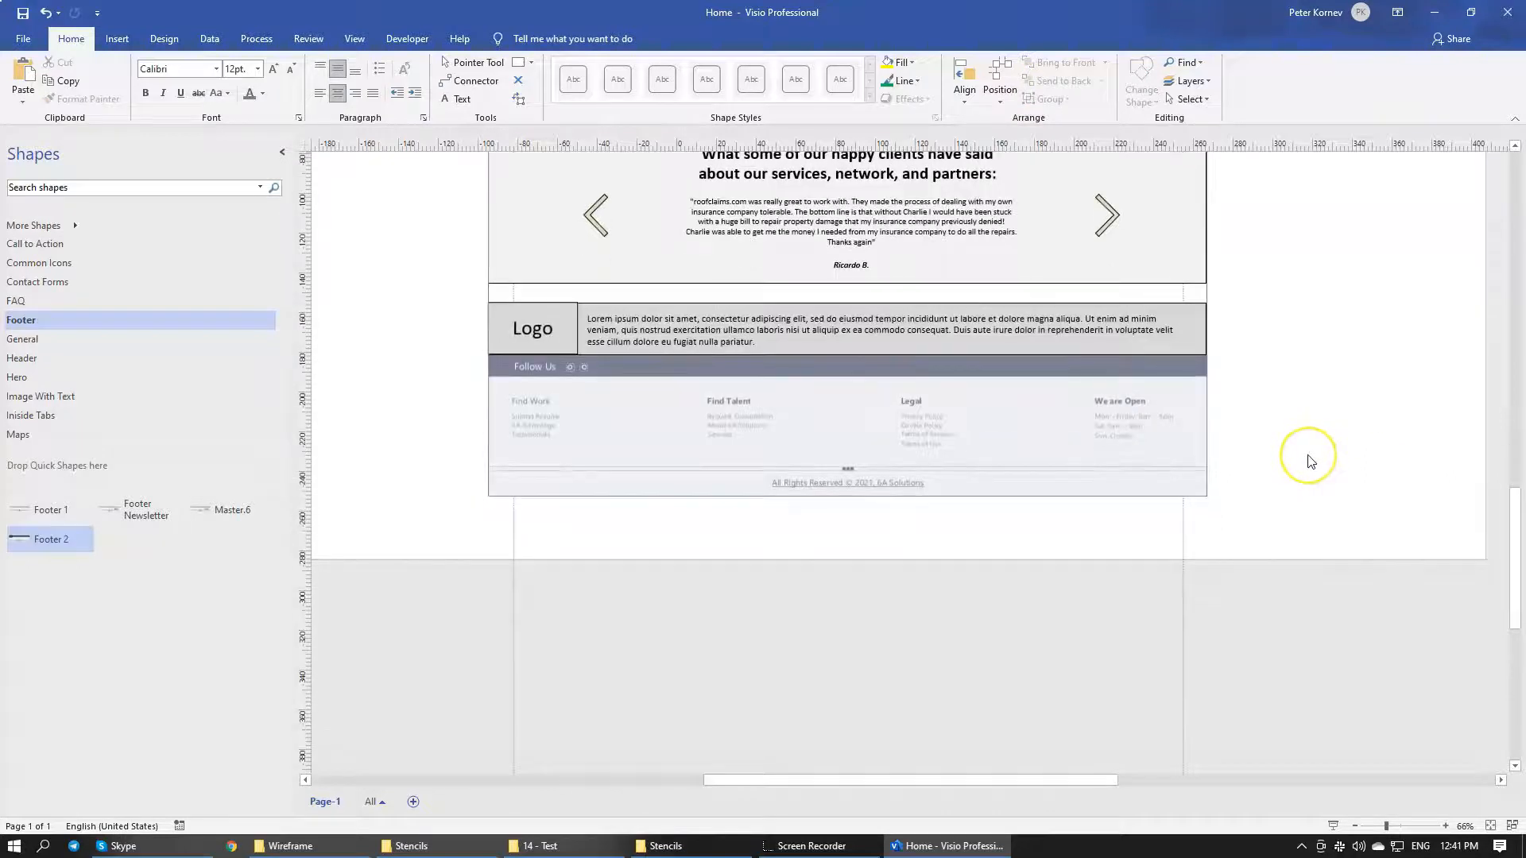
pyautogui.scroll(7, 1311, 459)
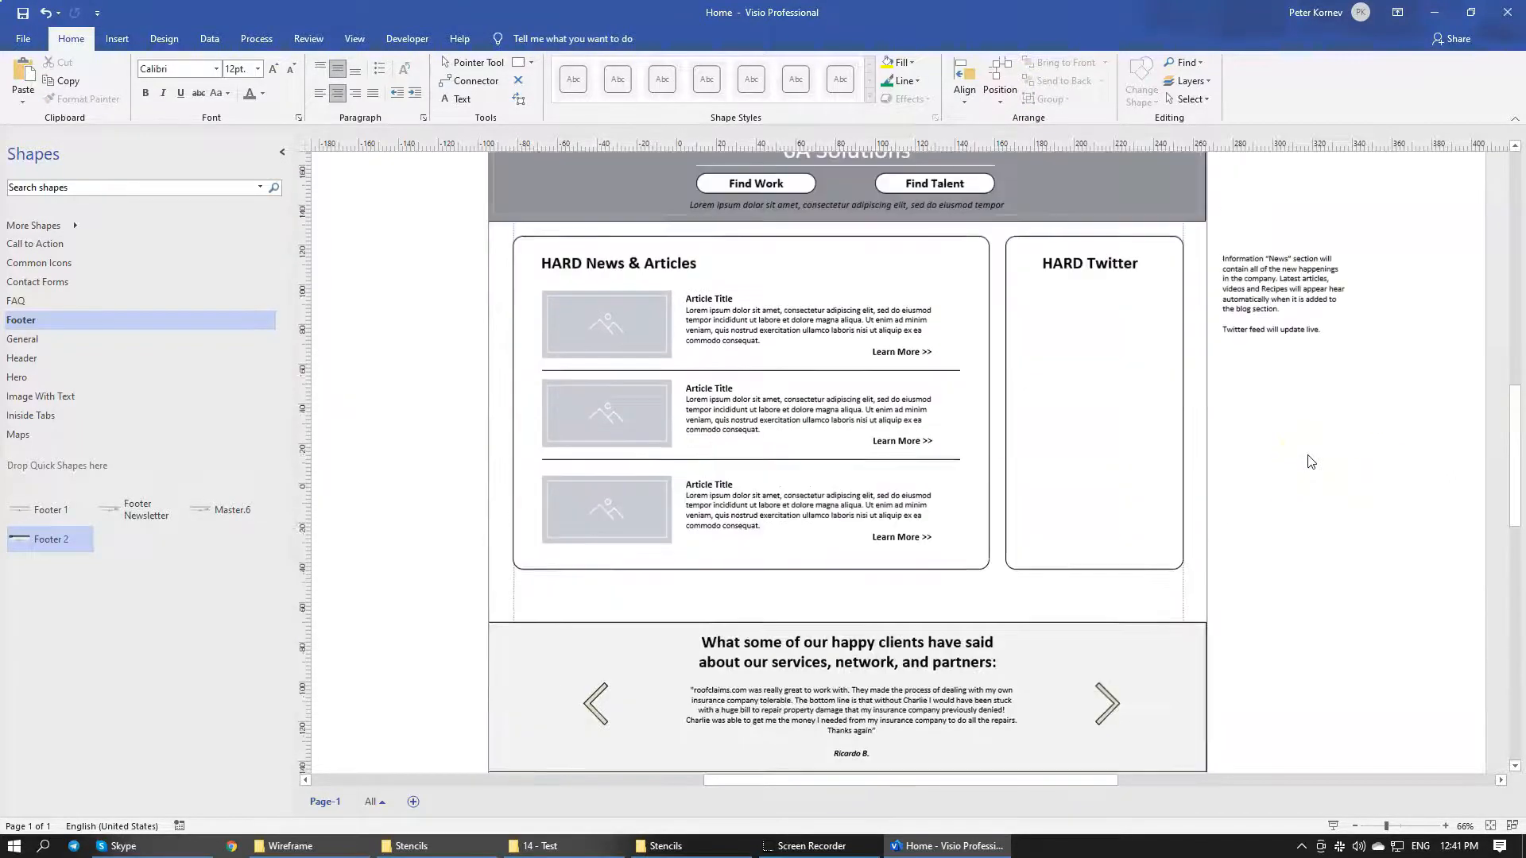
pyautogui.scroll(6, 1312, 462)
pyautogui.scroll(-2, 1307, 456)
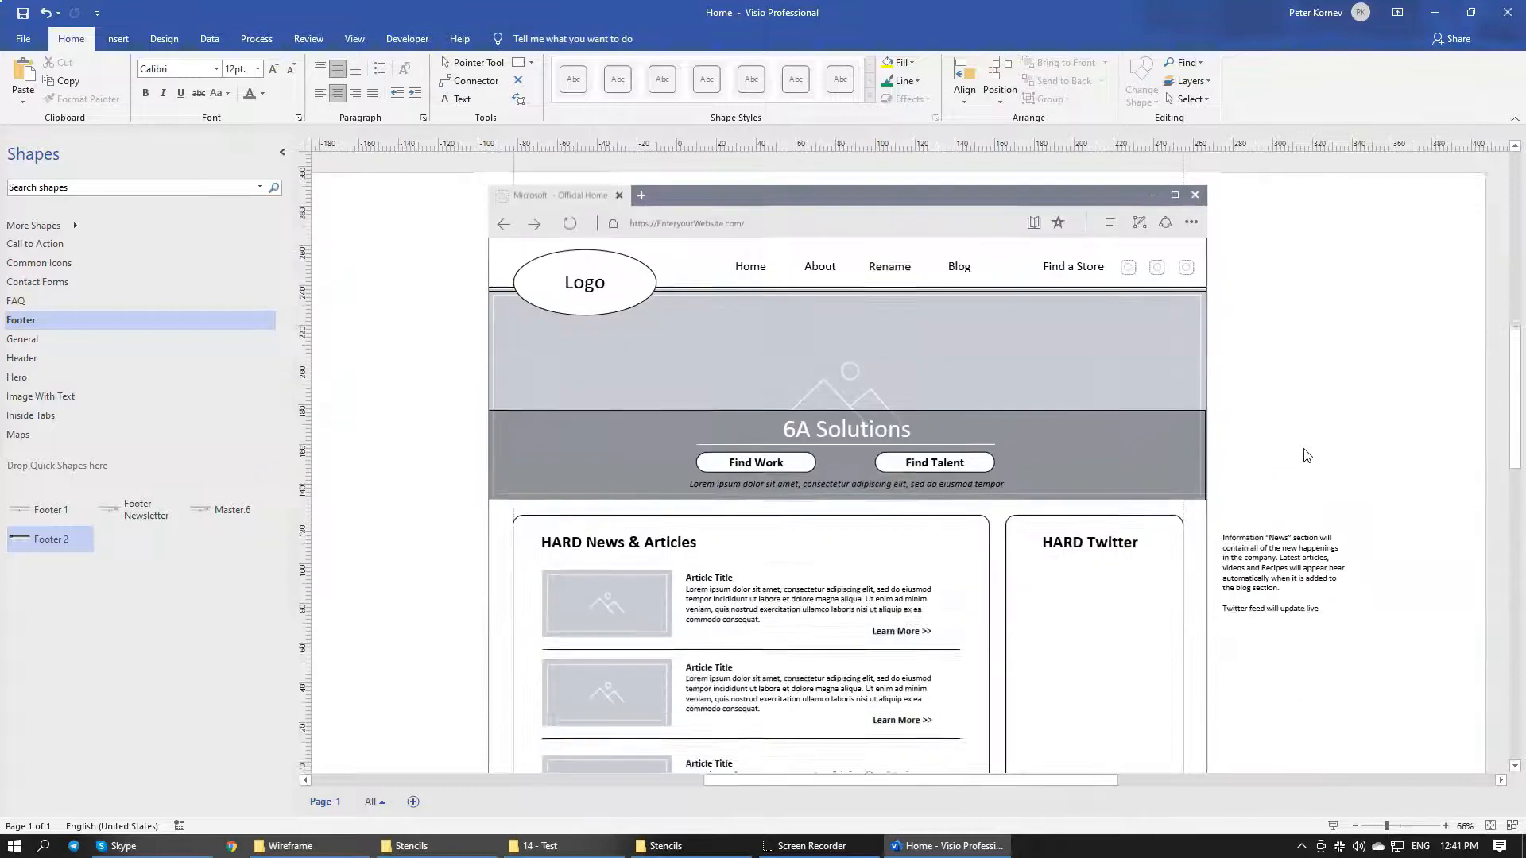
pyautogui.scroll(-4, 1307, 456)
pyautogui.scroll(-4, 1219, 450)
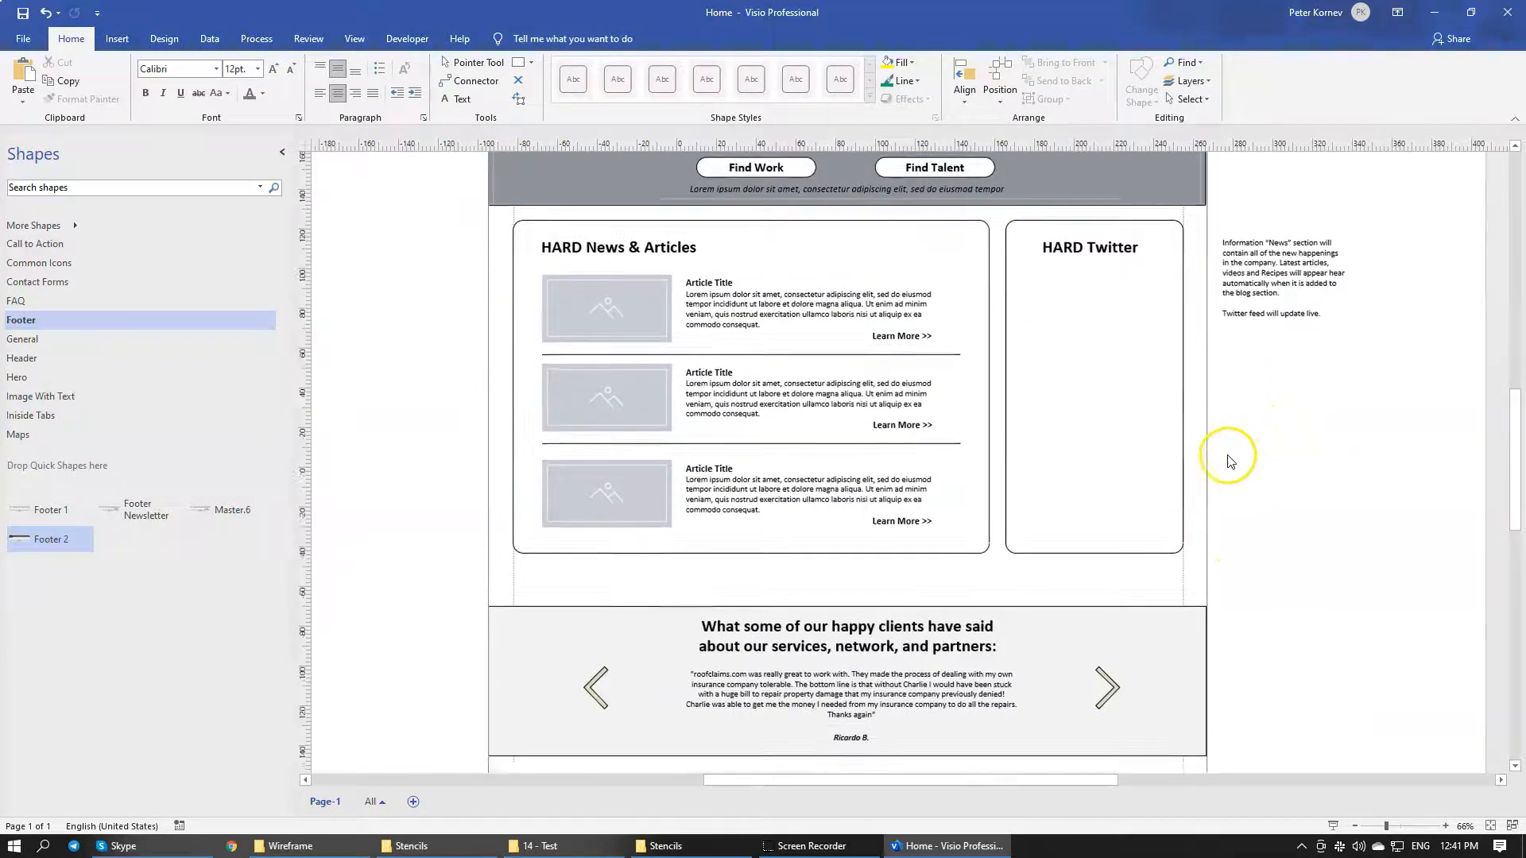